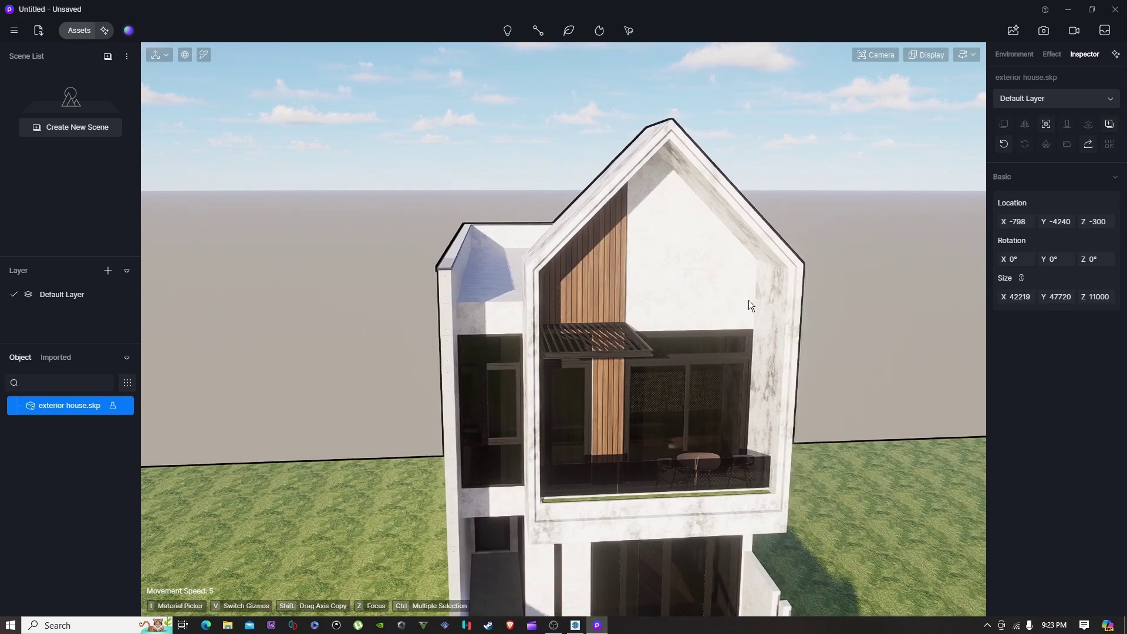
# Step: Apply the Lightweight Concrete material from the online Concrete library to the house's gabled frame
pyautogui.click(686, 278)
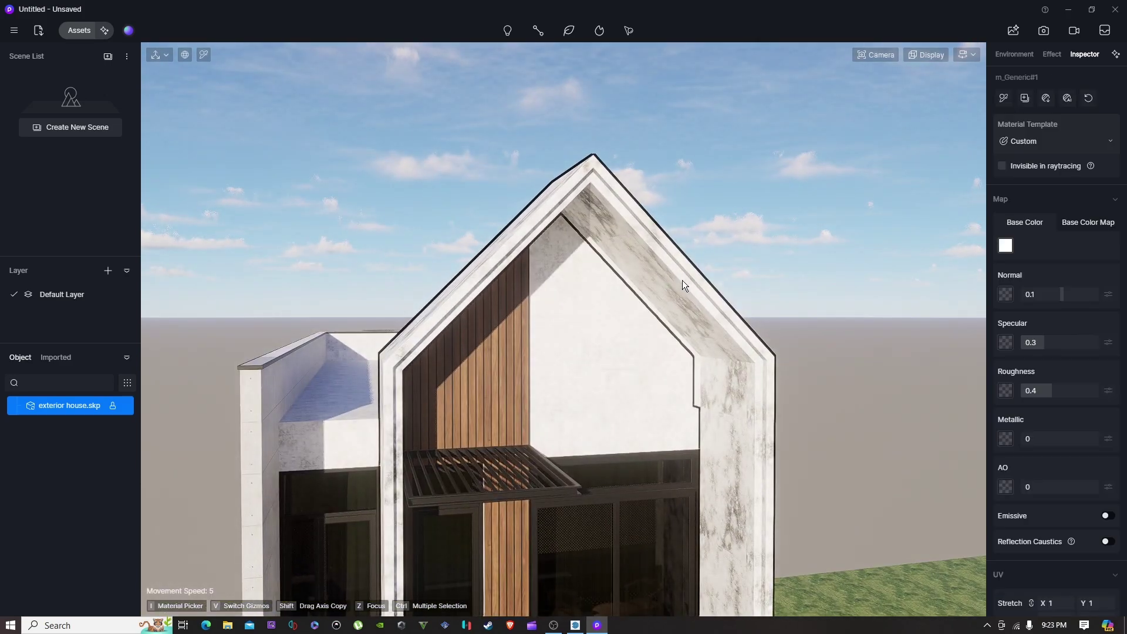
pyautogui.scroll(2, 646, 299)
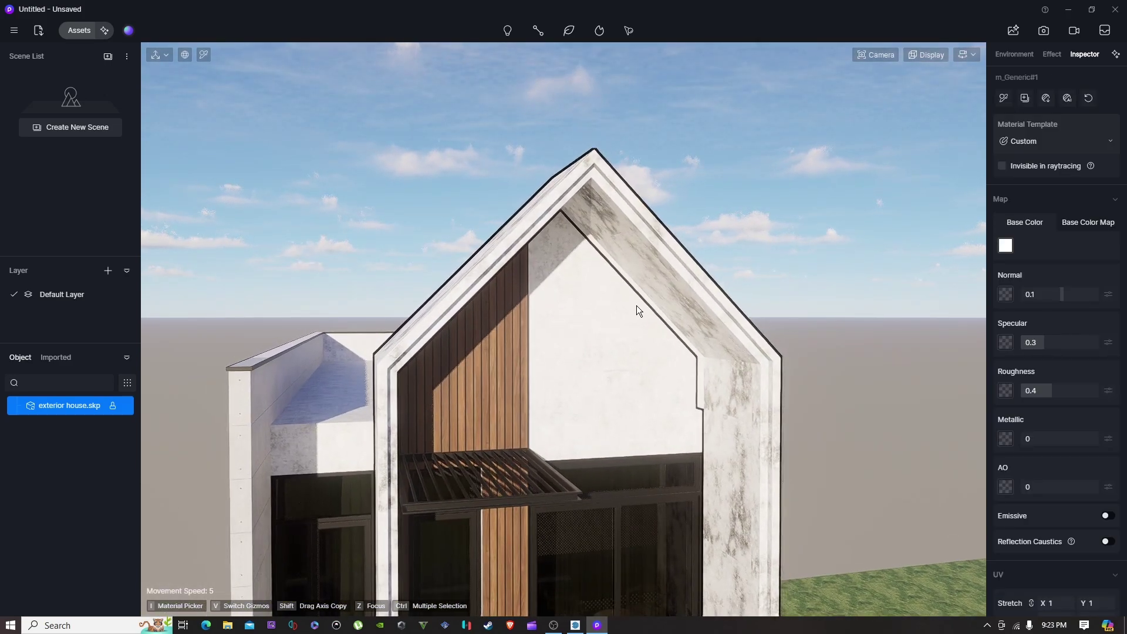
pyautogui.press('i')
pyautogui.click(659, 282)
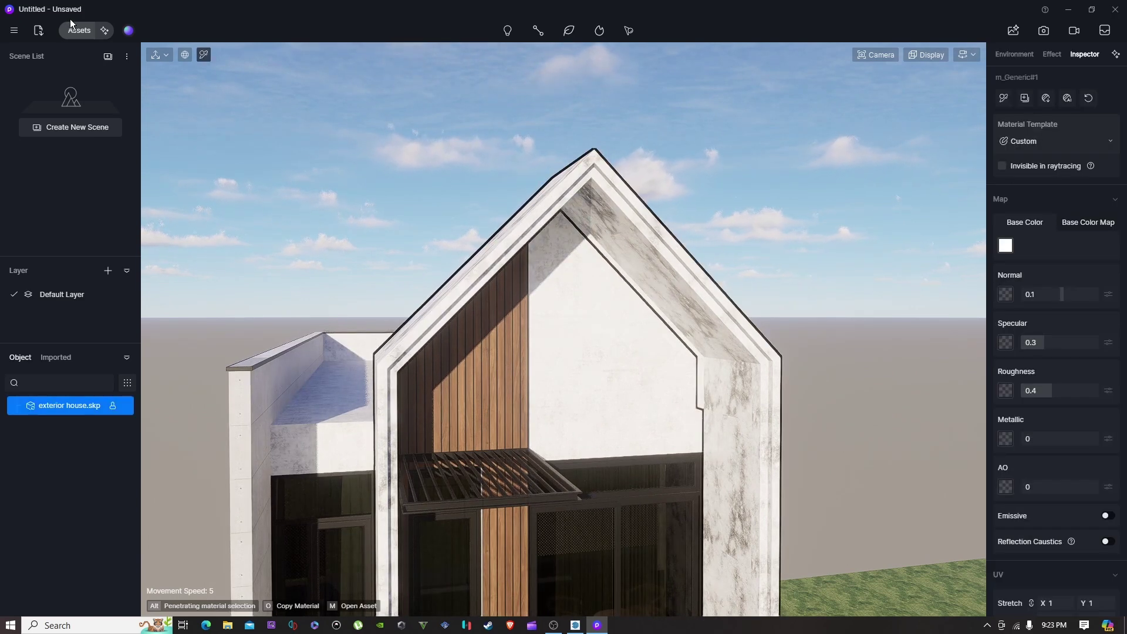
pyautogui.click(82, 33)
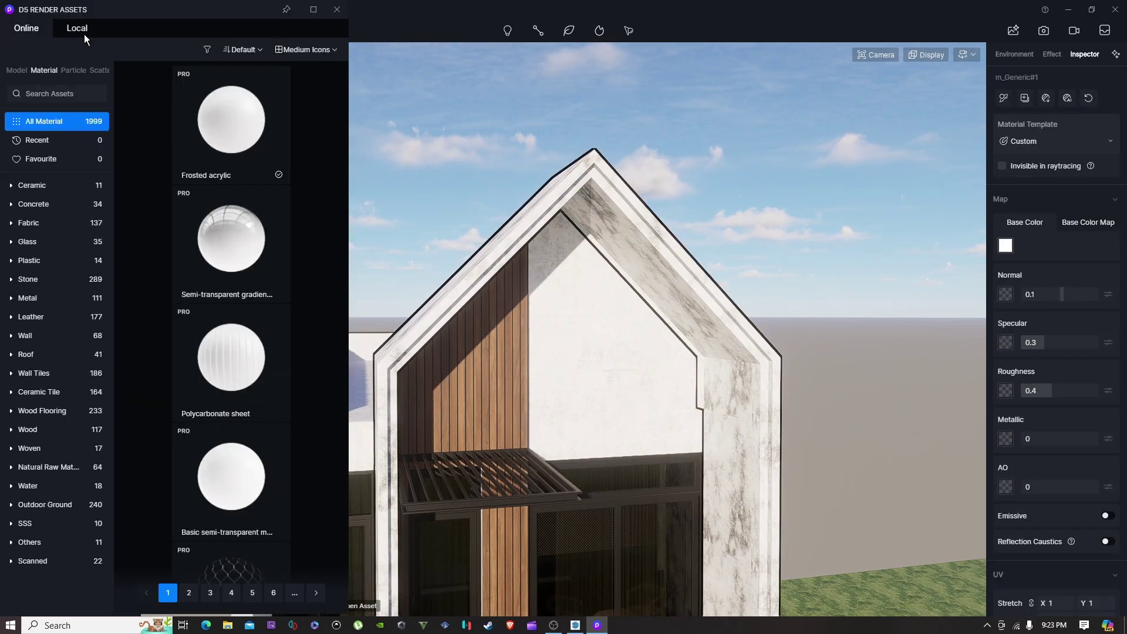
pyautogui.click(33, 206)
pyautogui.scroll(-3, 212, 185)
pyautogui.scroll(-4, 213, 186)
pyautogui.moveTo(251, 169); pyautogui.dragTo(705, 291)
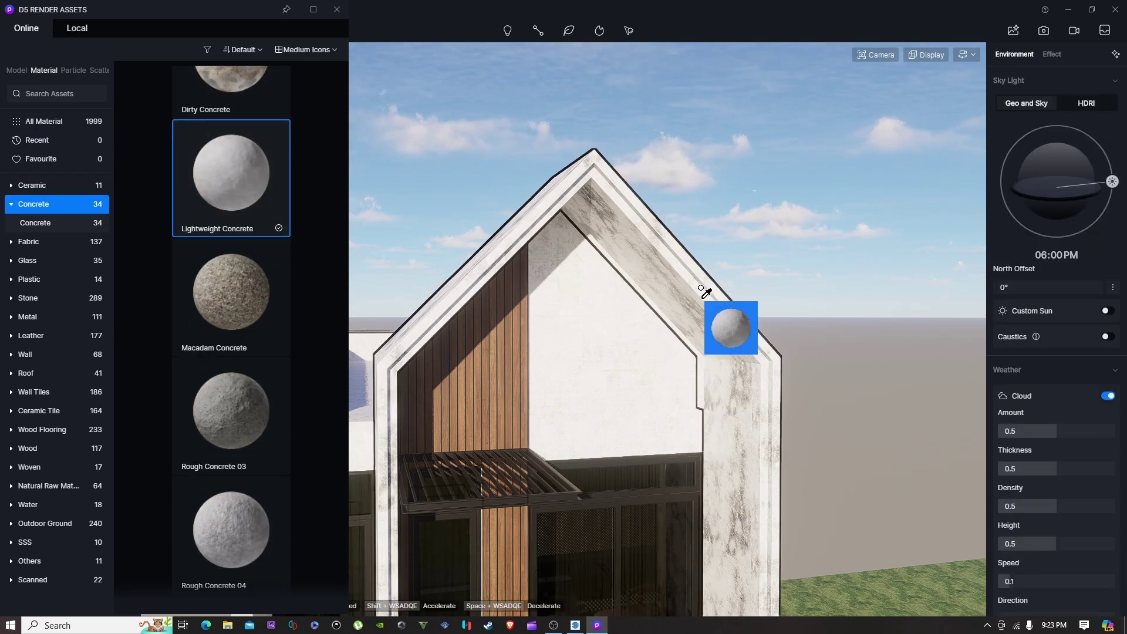
pyautogui.moveTo(856, 254); pyautogui.dragTo(738, 300, button='right')
pyautogui.moveTo(735, 298); pyautogui.dragTo(730, 305, button='middle')
pyautogui.press('Escape')
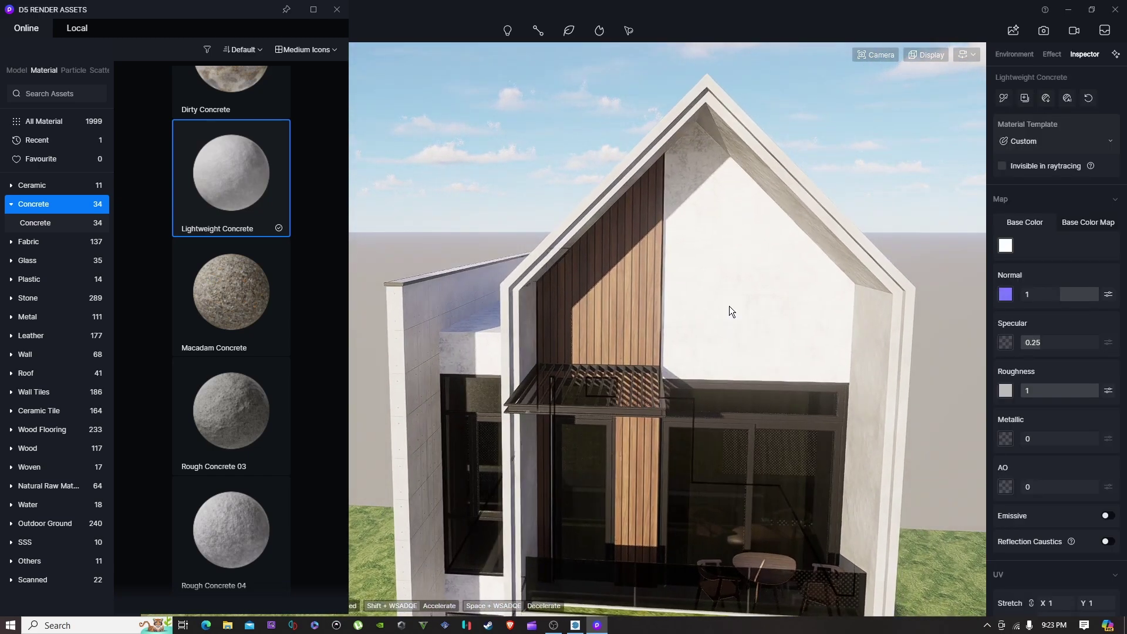
# Step: Switch to SketchUp and paint the upper gable wall face beside the wood cladding with Color C01
pyautogui.click(748, 290)
pyautogui.press('s')
pyautogui.press('a')
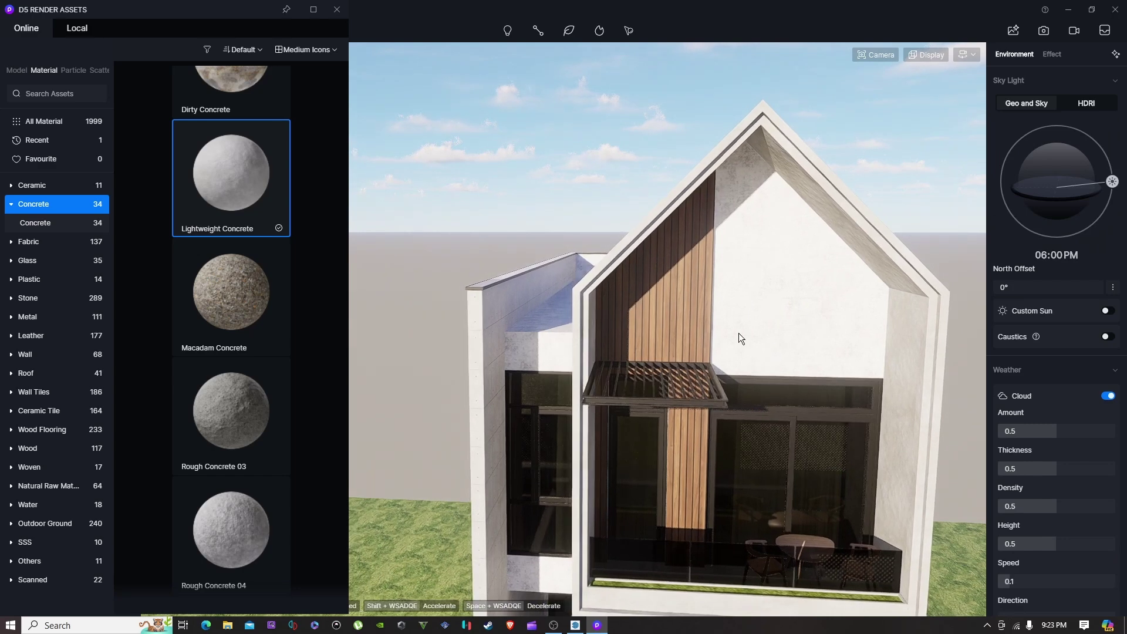
pyautogui.click(786, 298)
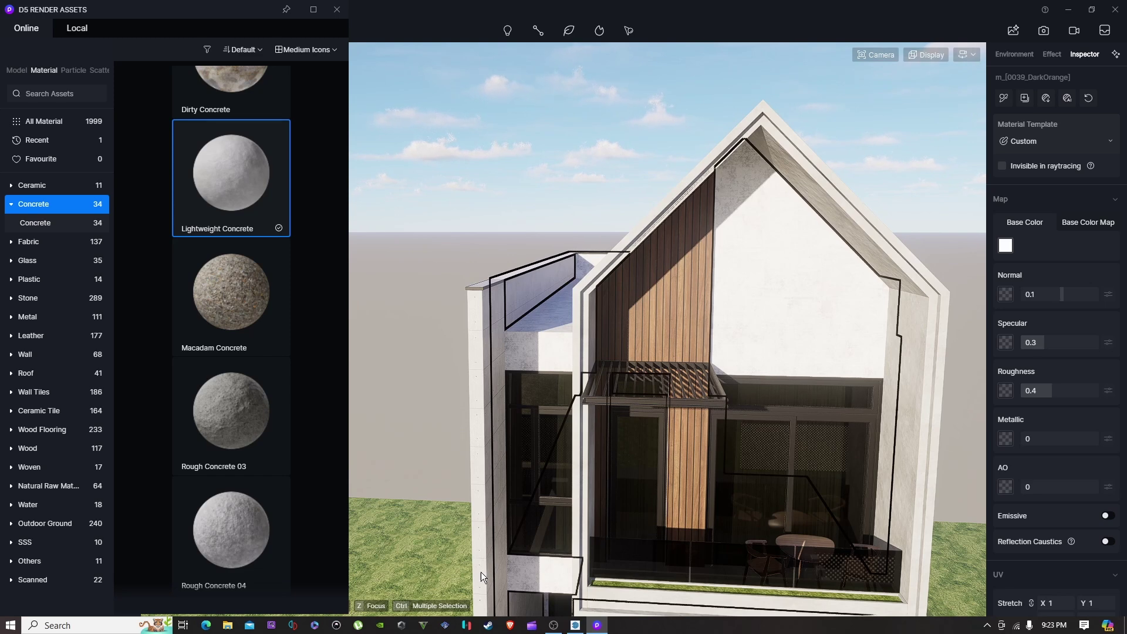
pyautogui.click(569, 630)
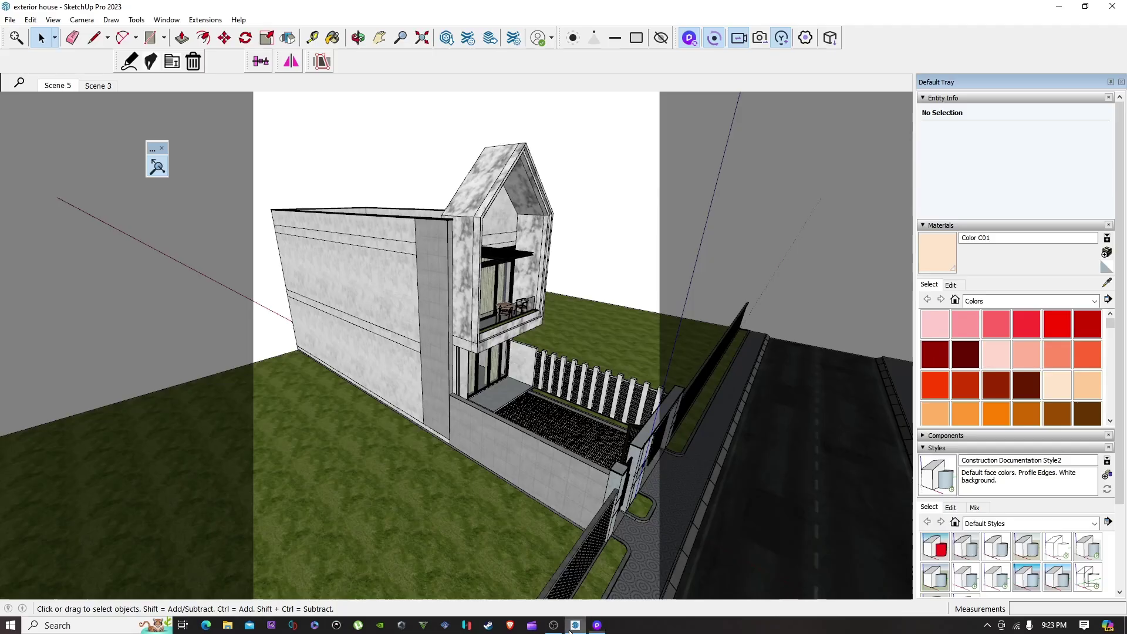
pyautogui.scroll(6, 526, 313)
pyautogui.moveTo(505, 218); pyautogui.dragTo(431, 237, button='middle')
pyautogui.doubleClick(470, 211)
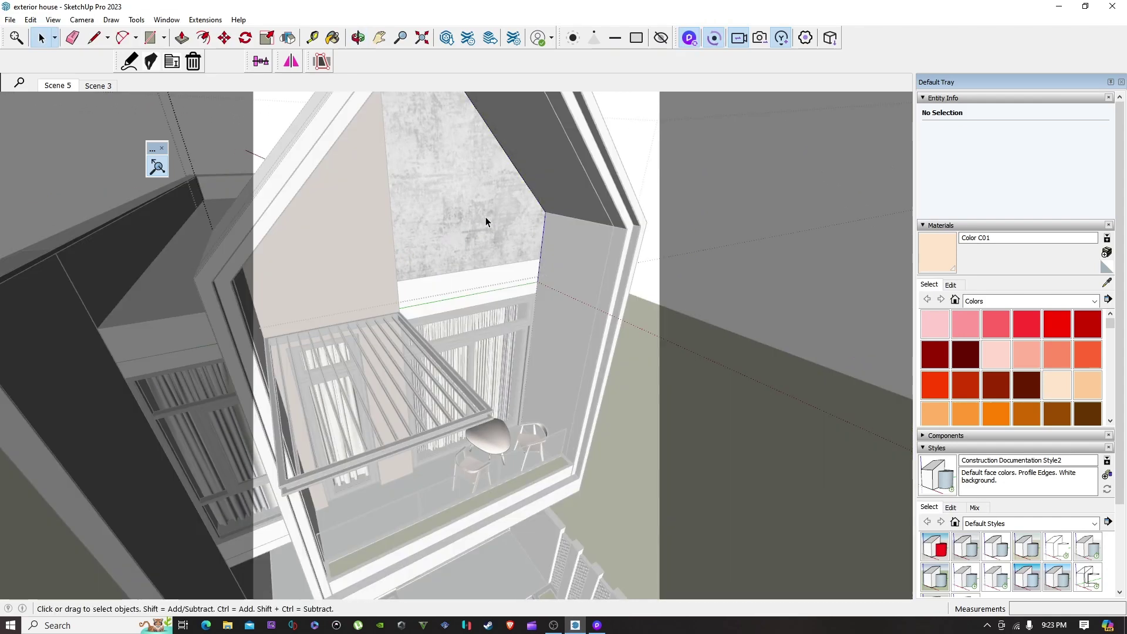
pyautogui.click(1067, 386)
pyautogui.click(499, 207)
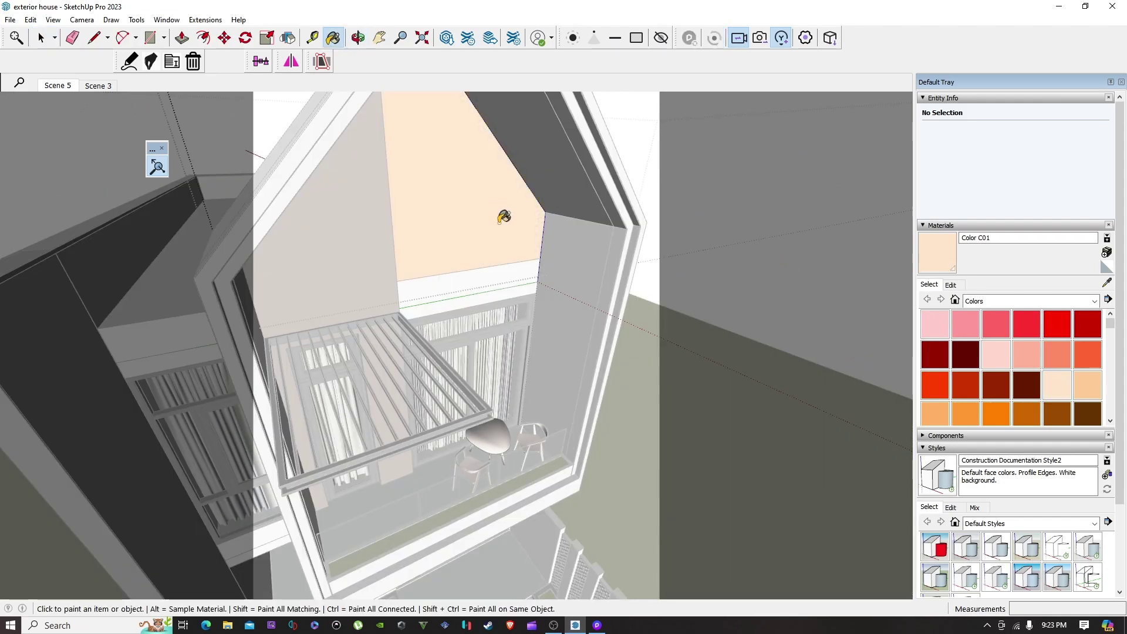
pyautogui.press('Escape')
# Step: Paint the narrow wall strips between the gable wall and the balcony windows with Color C01
pyautogui.doubleClick(485, 286)
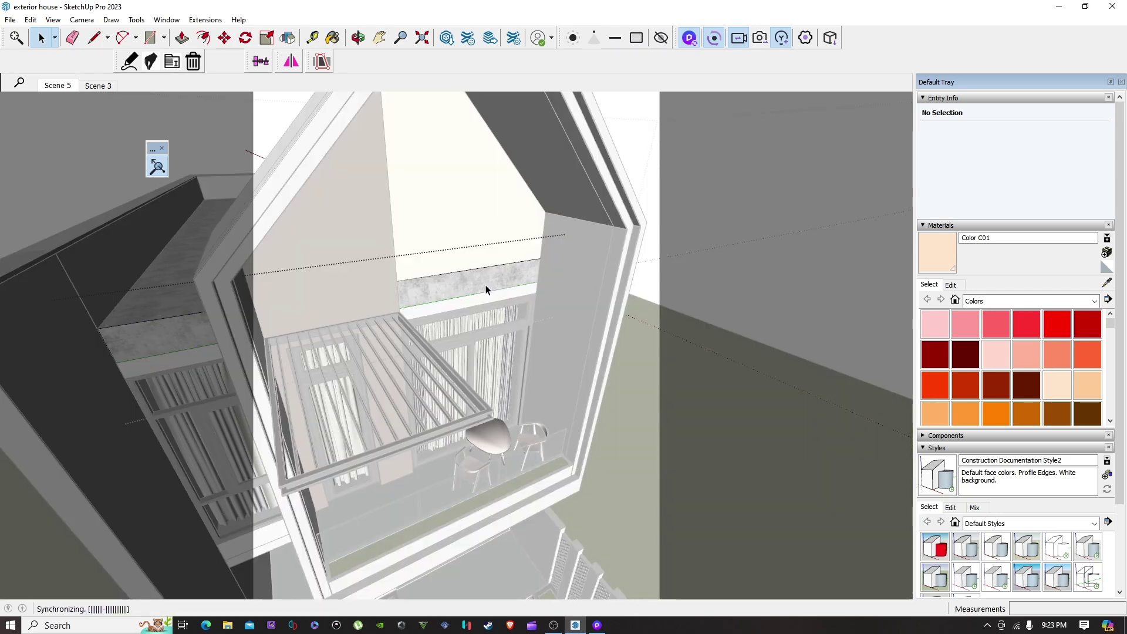
pyautogui.click(497, 273)
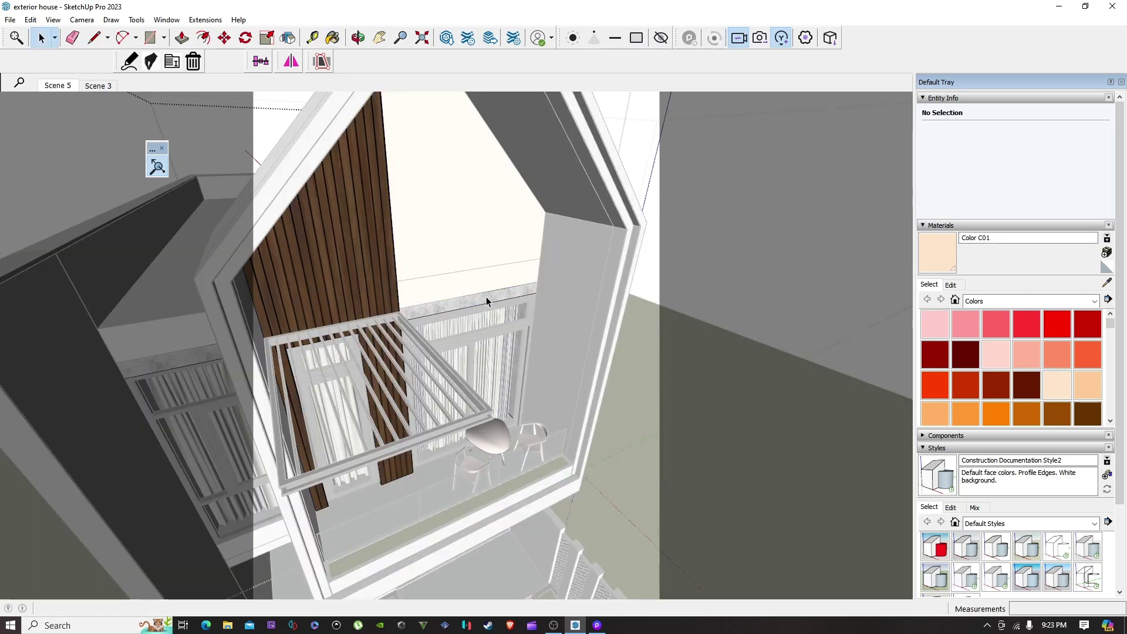
pyautogui.click(1057, 391)
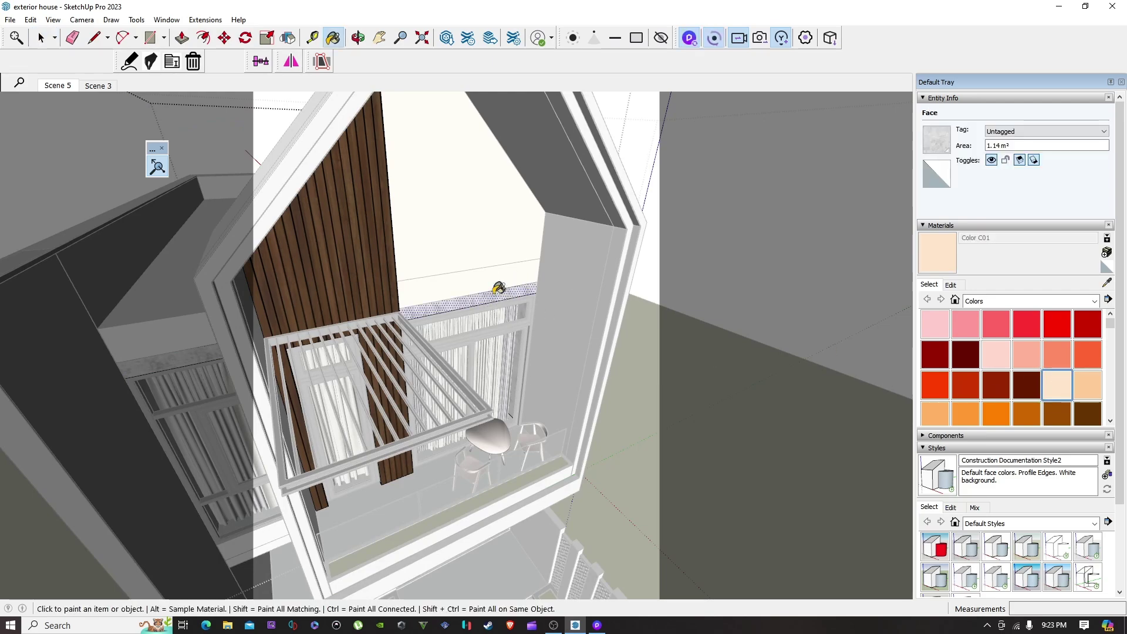
pyautogui.press('space')
pyautogui.scroll(-5, 607, 442)
# Step: Switch back to D5 Render and search the online material library for STONE
pyautogui.click(597, 625)
pyautogui.moveTo(689, 463); pyautogui.dragTo(507, 400, button='middle')
pyautogui.moveTo(507, 400); pyautogui.dragTo(651, 176, button='right')
pyautogui.scroll(-3, 652, 176)
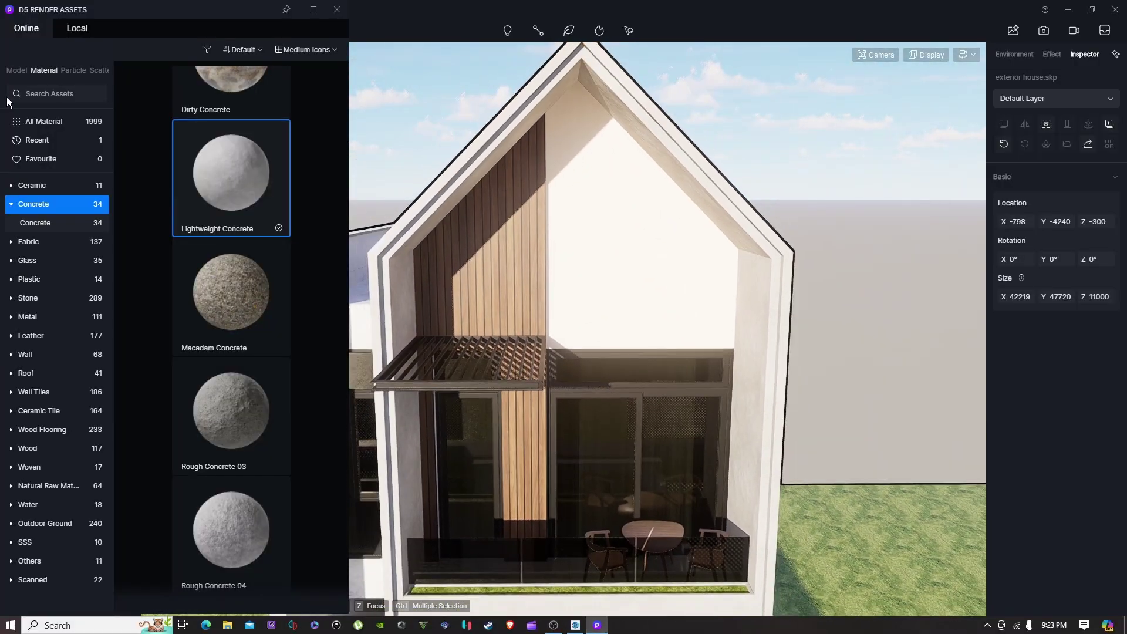
pyautogui.click(59, 91)
pyautogui.write('STONE')
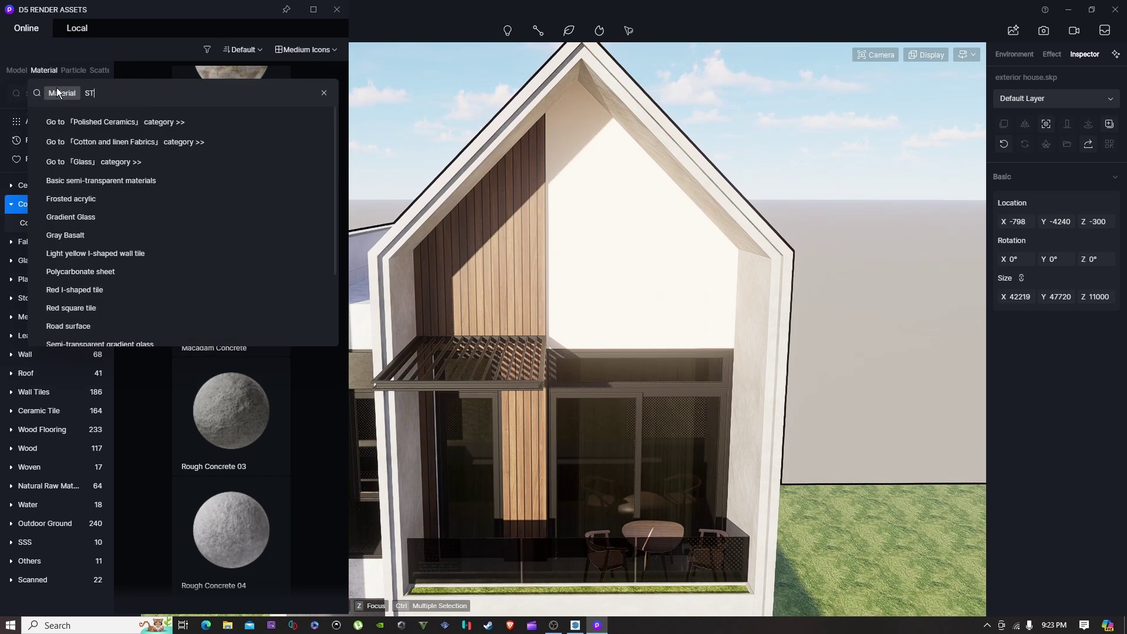
pyautogui.press('Return')
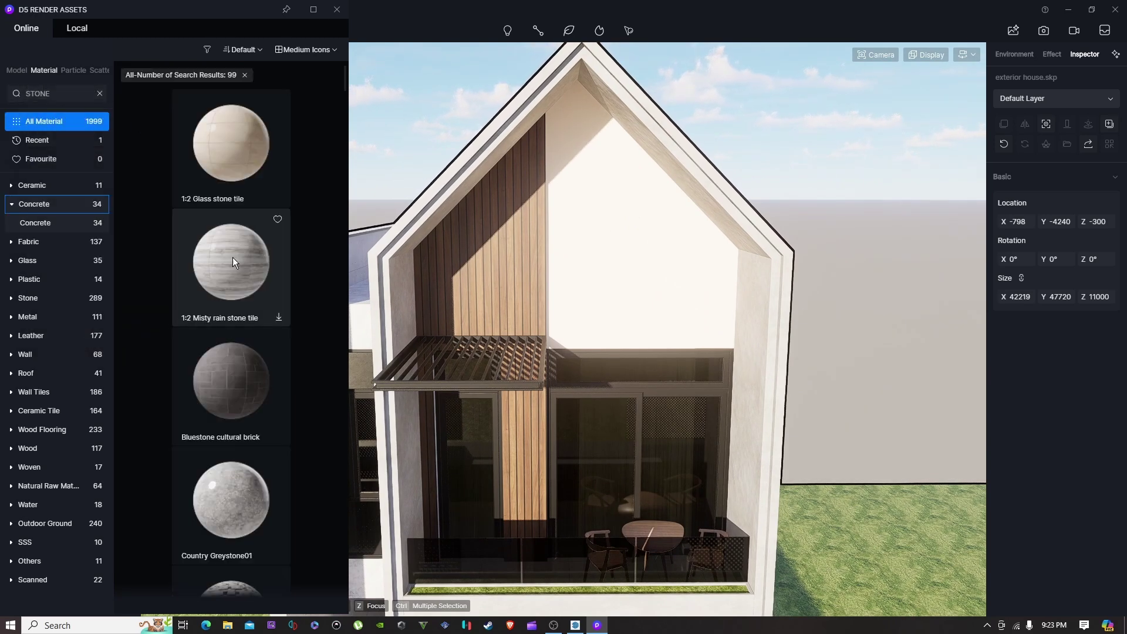
# Step: Apply the Grey Strip Cultrual Stone material to the gable wall beside the wood cladding
pyautogui.scroll(-5, 202, 265)
pyautogui.scroll(-10, 202, 268)
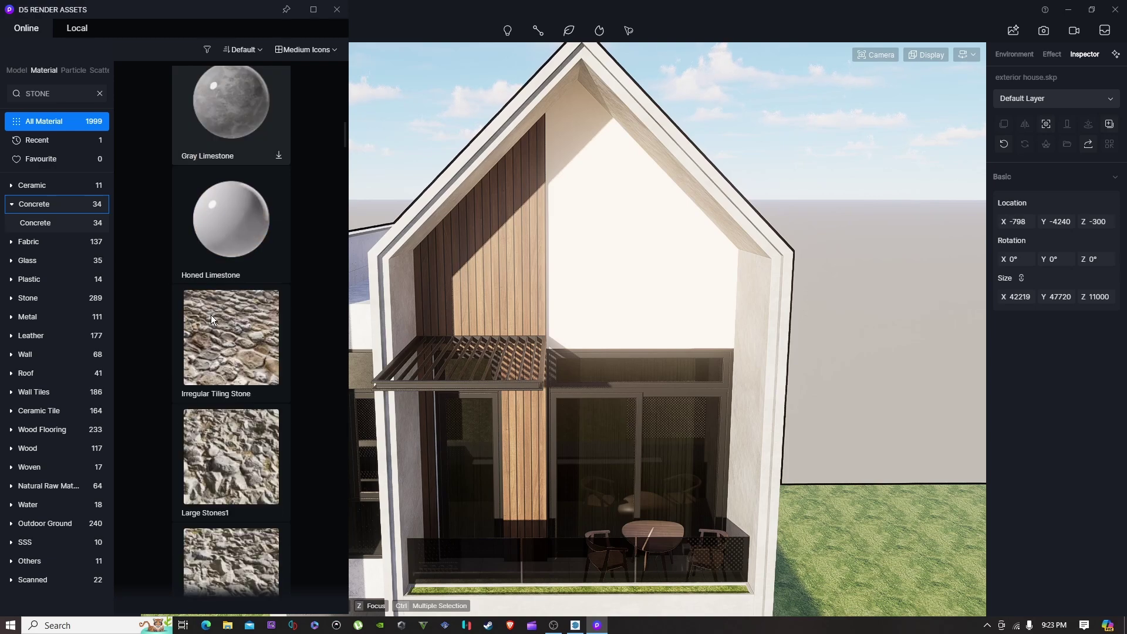
pyautogui.scroll(-10, 211, 317)
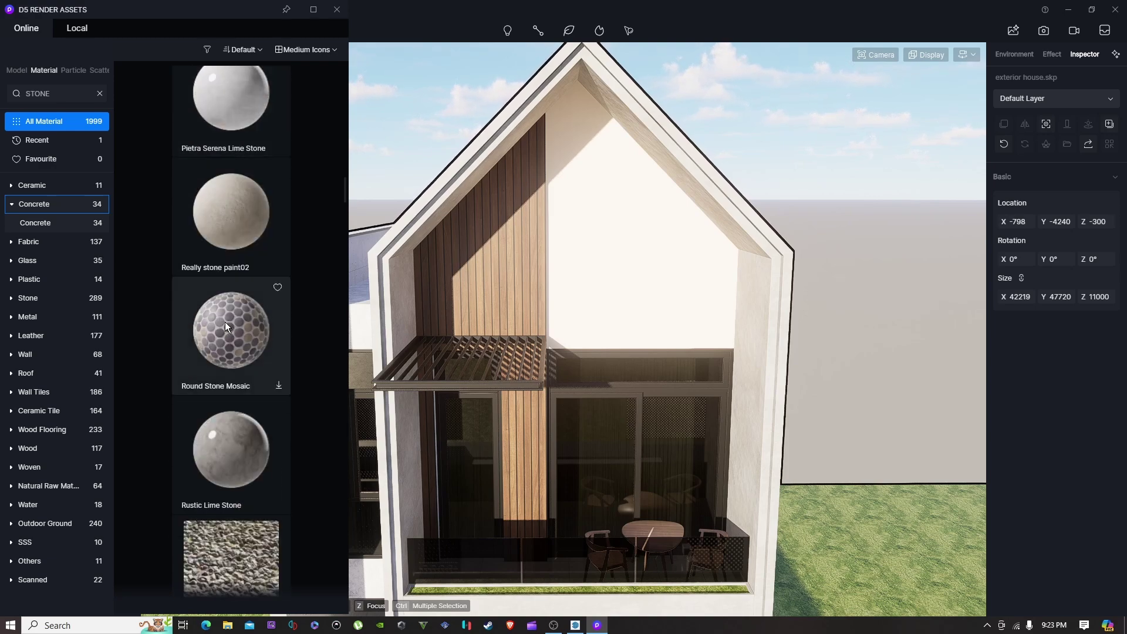
pyautogui.scroll(-8, 220, 340)
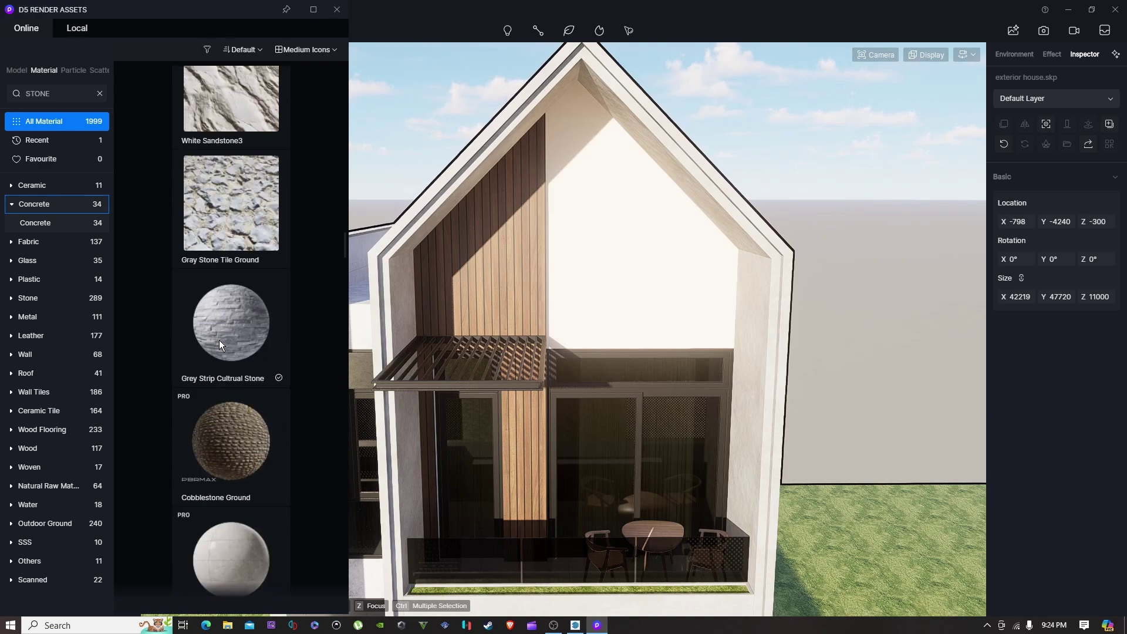
pyautogui.click(237, 326)
pyautogui.moveTo(242, 375); pyautogui.dragTo(633, 261)
pyautogui.press('w')
pyautogui.press('e')
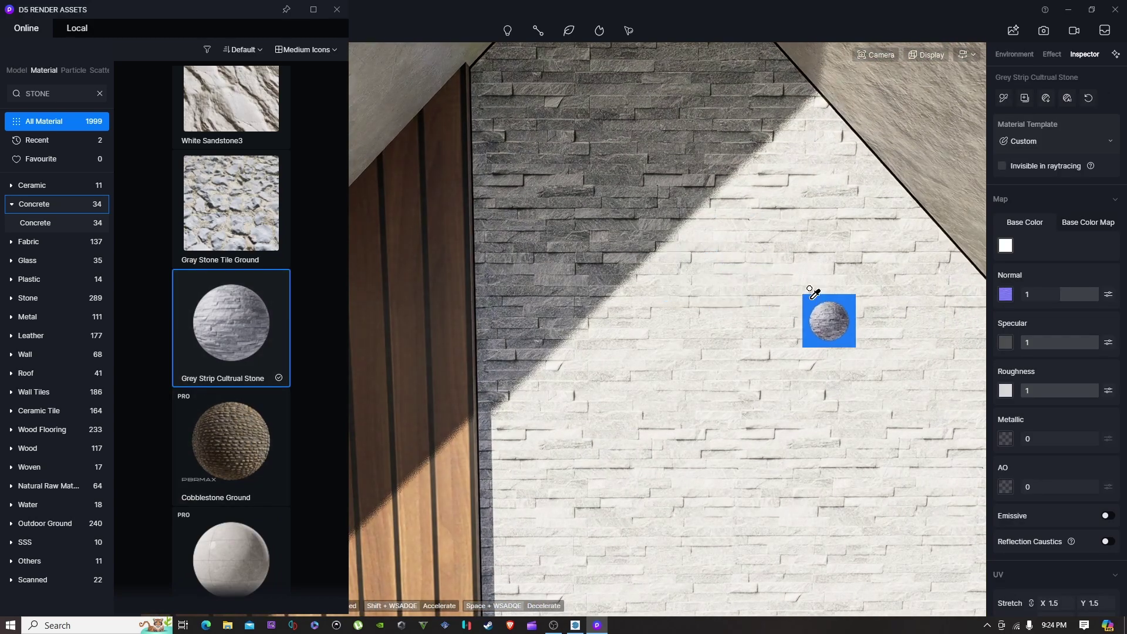
pyautogui.moveTo(813, 292); pyautogui.dragTo(813, 292)
# Step: Set the stone material's UV stretch to 0.75 in both X and Y
pyautogui.scroll(-6, 813, 292)
pyautogui.scroll(-3, 1037, 436)
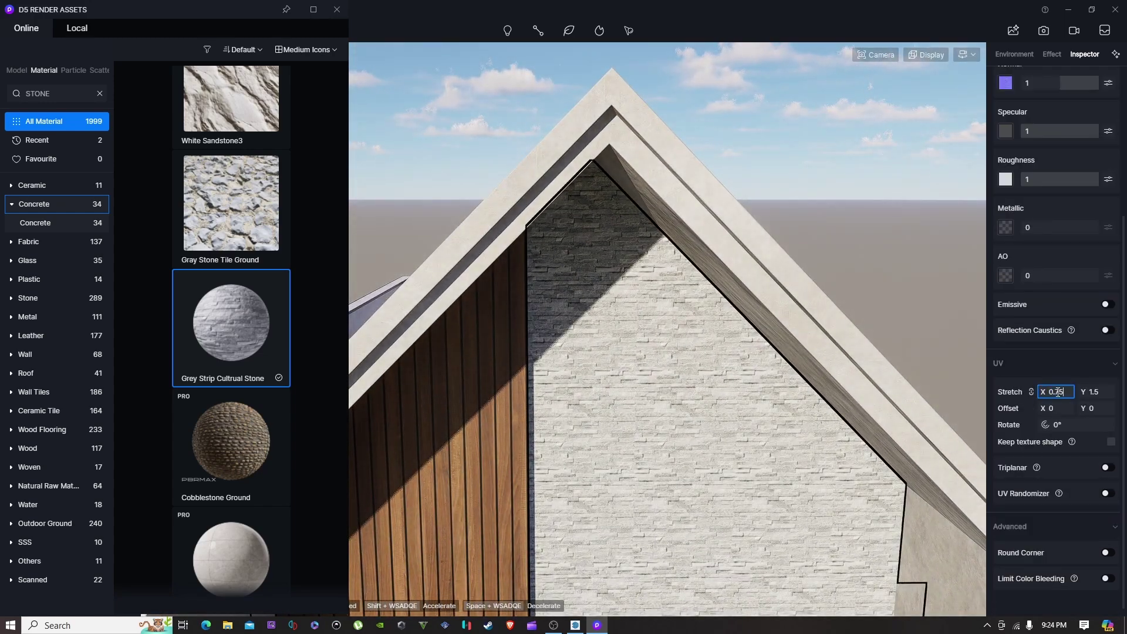
pyautogui.press('s')
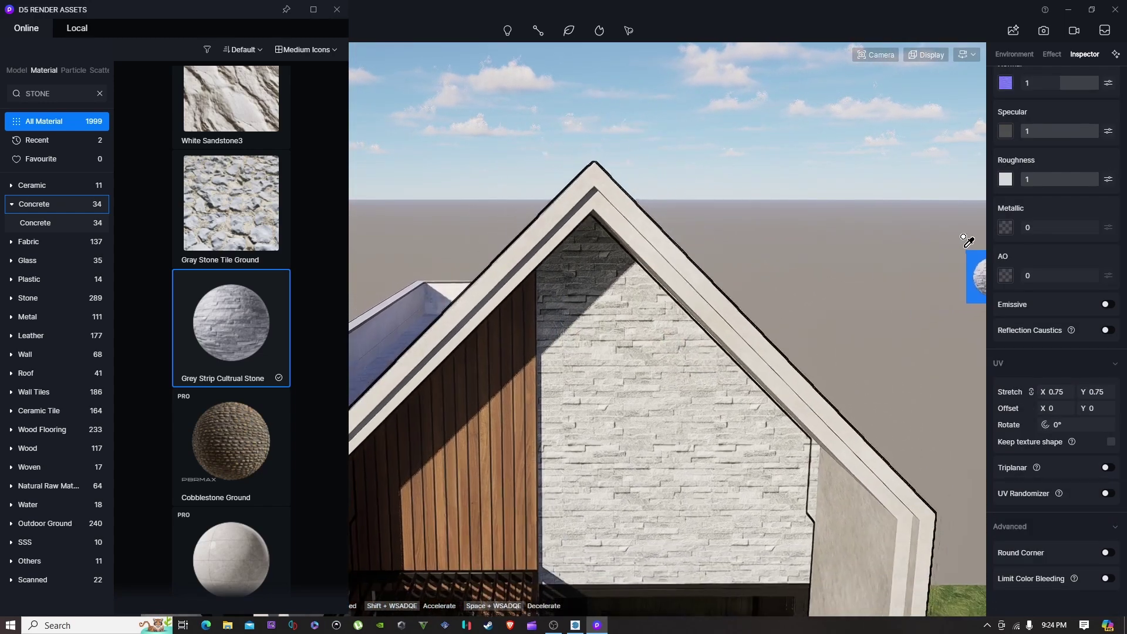
# Step: Darken the stone's base color to a neutral grey with HSV value 61 and end the material placement
pyautogui.scroll(3, 1011, 202)
pyautogui.scroll(2, 1011, 196)
pyautogui.click(1003, 246)
pyautogui.moveTo(1002, 306); pyautogui.dragTo(989, 307)
pyautogui.press('s')
pyautogui.press('a')
pyautogui.press('q')
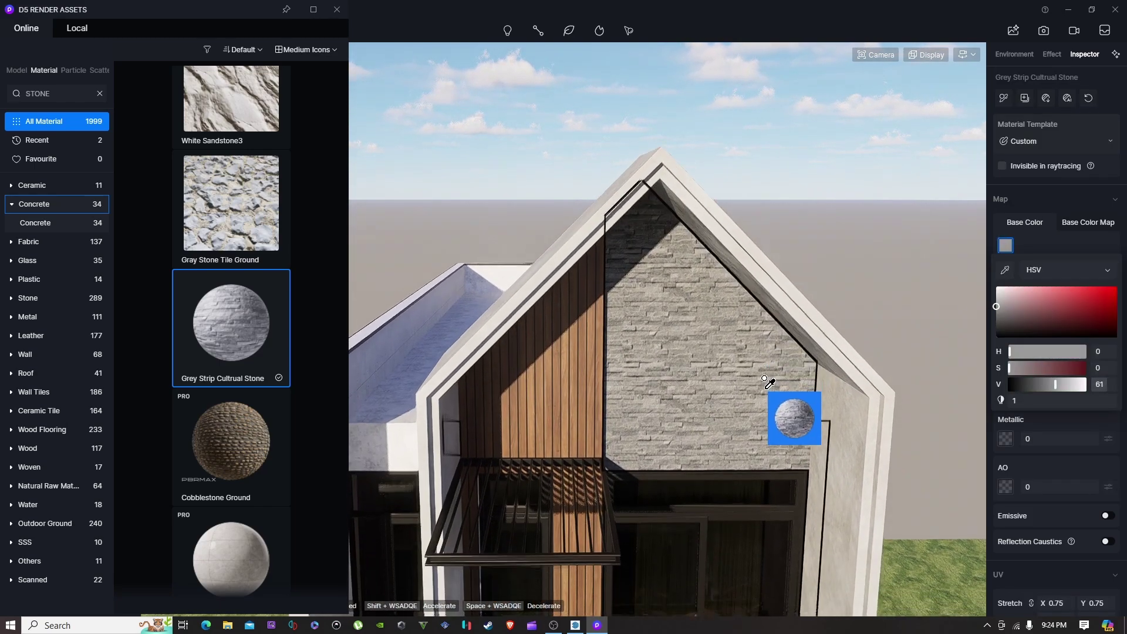
pyautogui.press('Escape')
pyautogui.press('a')
pyautogui.press('Escape')
# Step: Generate an Ultra HD Texture from the wood cladding's base color map
pyautogui.moveTo(807, 371); pyautogui.dragTo(748, 350, button='right')
pyautogui.scroll(6, 767, 399)
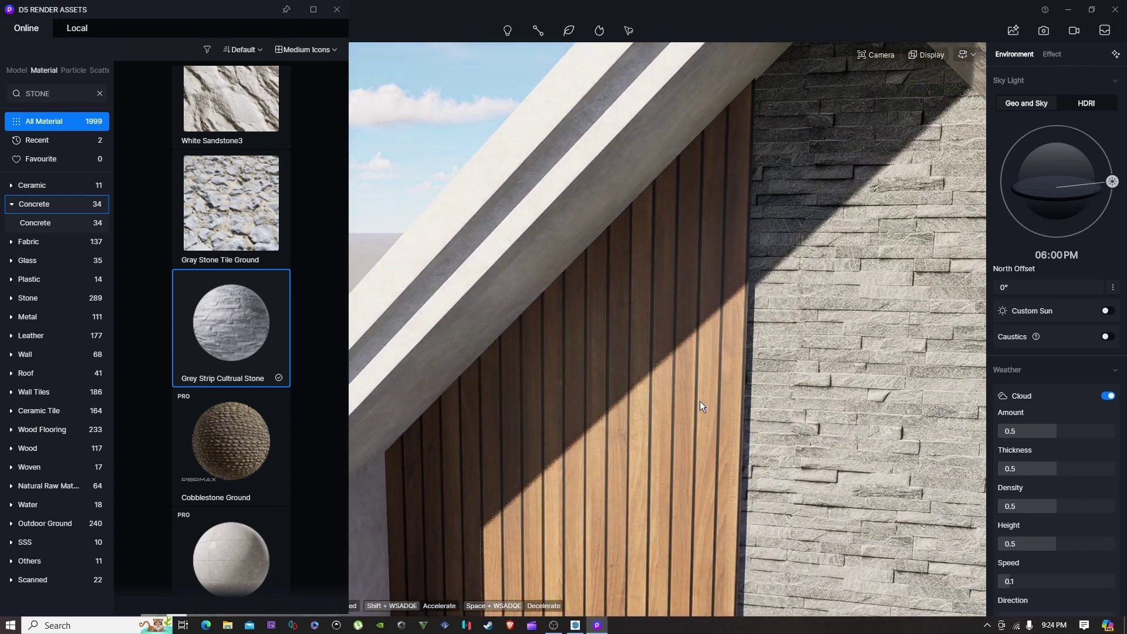
pyautogui.click(700, 401)
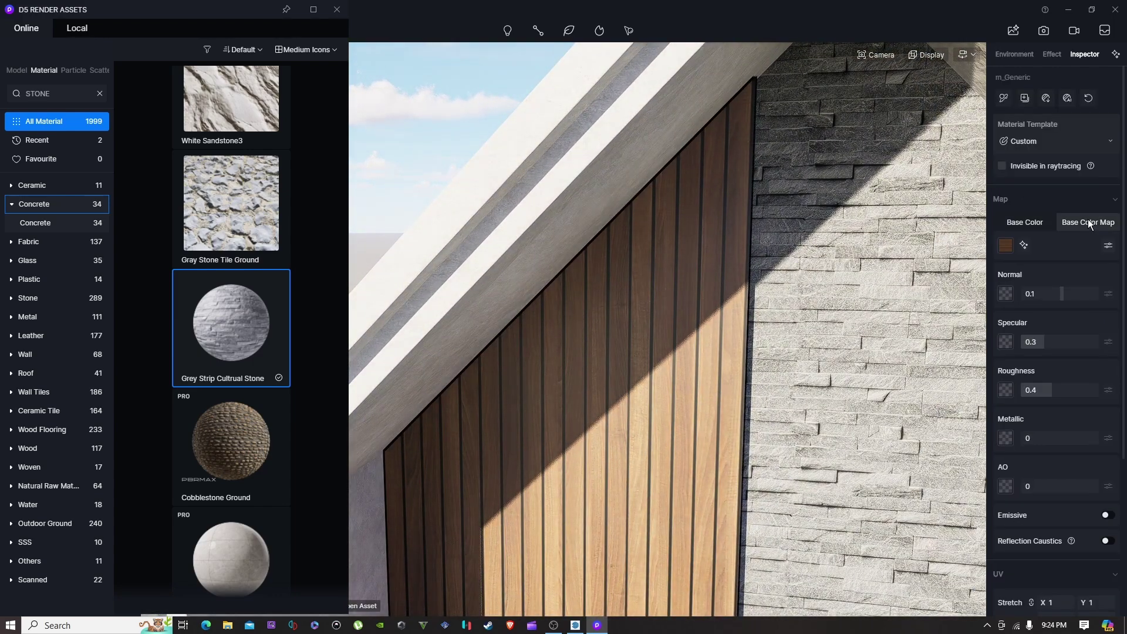
pyautogui.click(1023, 245)
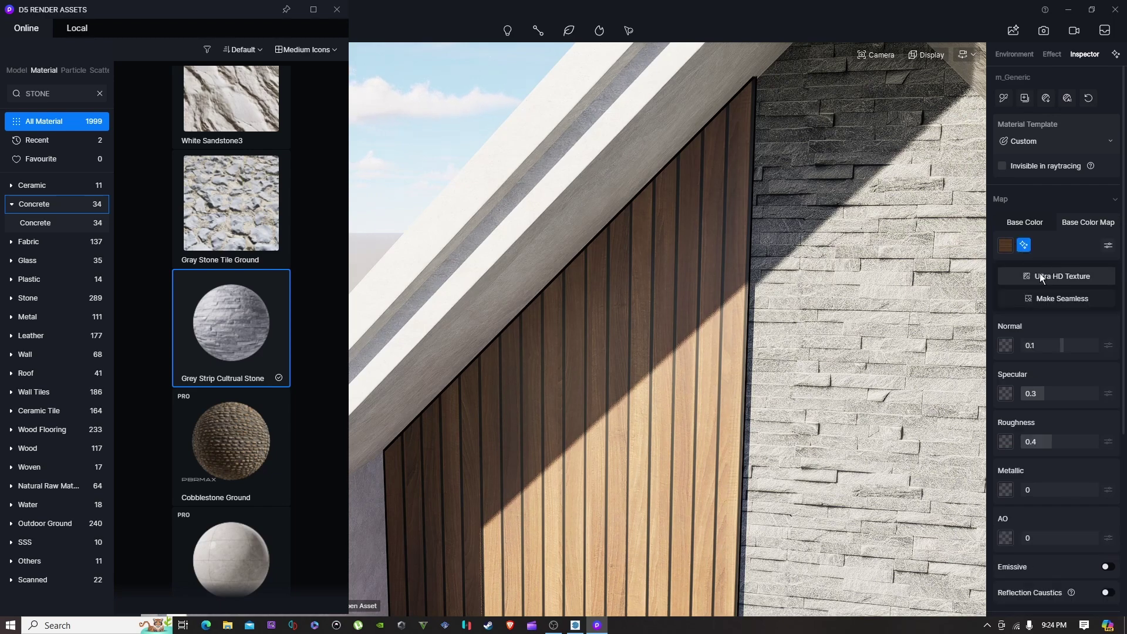
pyautogui.click(1058, 277)
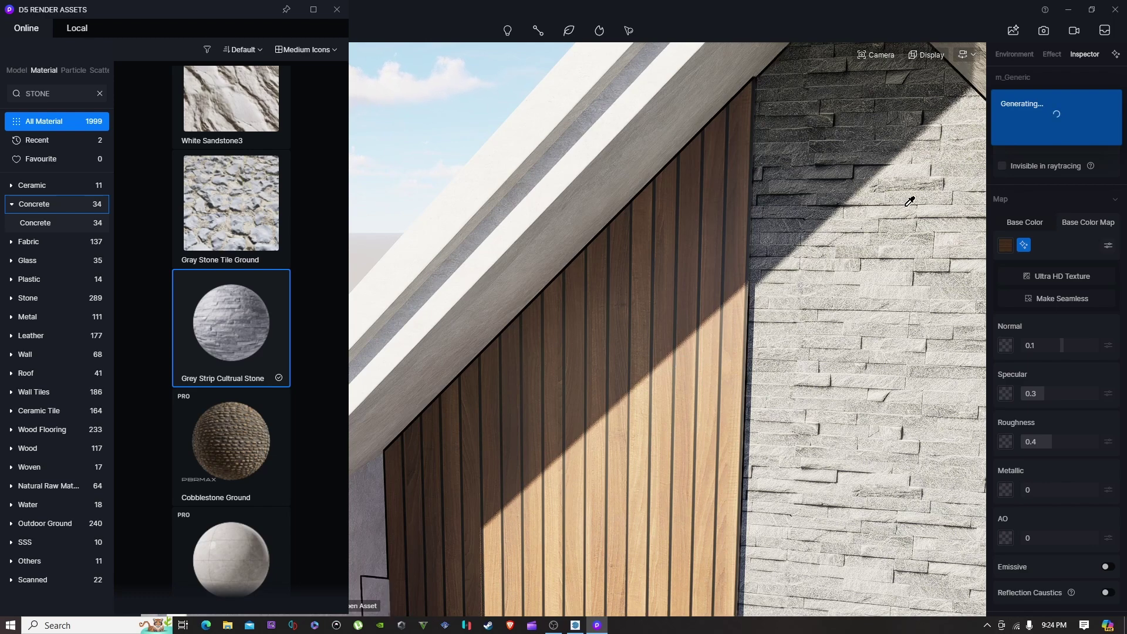
pyautogui.click(1047, 138)
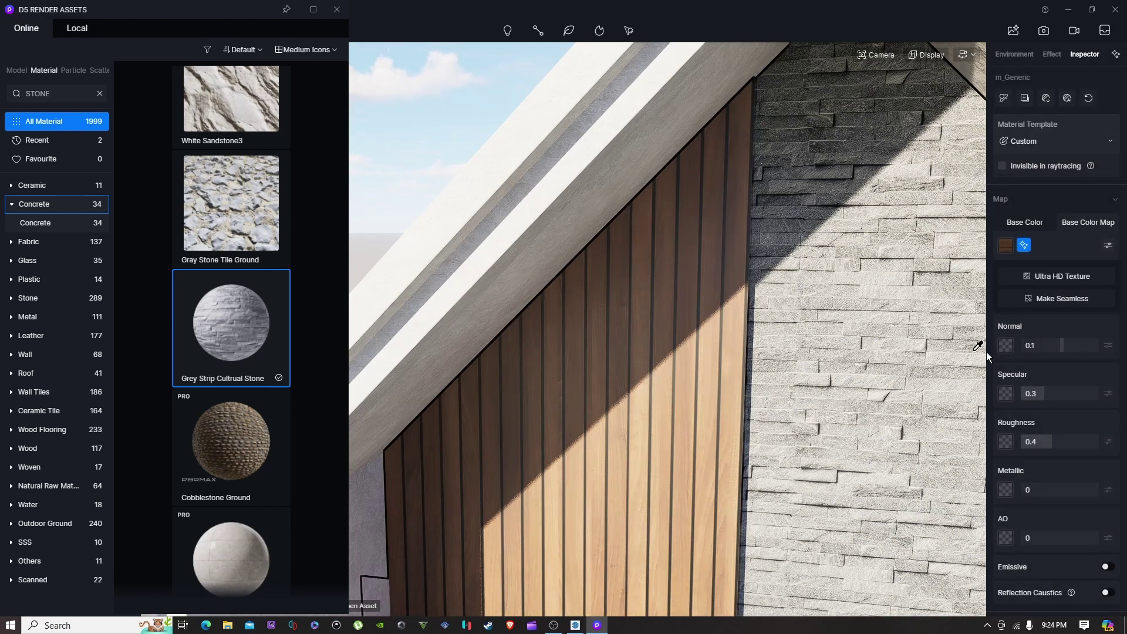
# Step: Lower the wood cladding's roughness to 0.14
pyautogui.moveTo(1041, 442); pyautogui.dragTo(1028, 441)
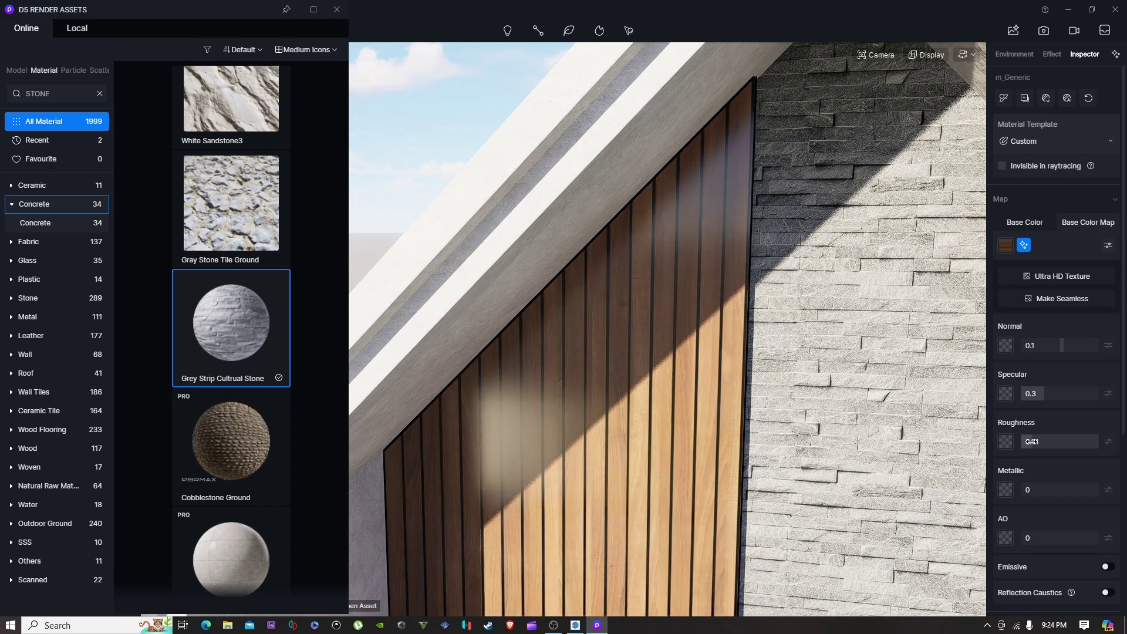
pyautogui.scroll(-5, 757, 375)
pyautogui.moveTo(770, 365); pyautogui.dragTo(797, 281, button='right')
pyautogui.press('s')
pyautogui.press('q')
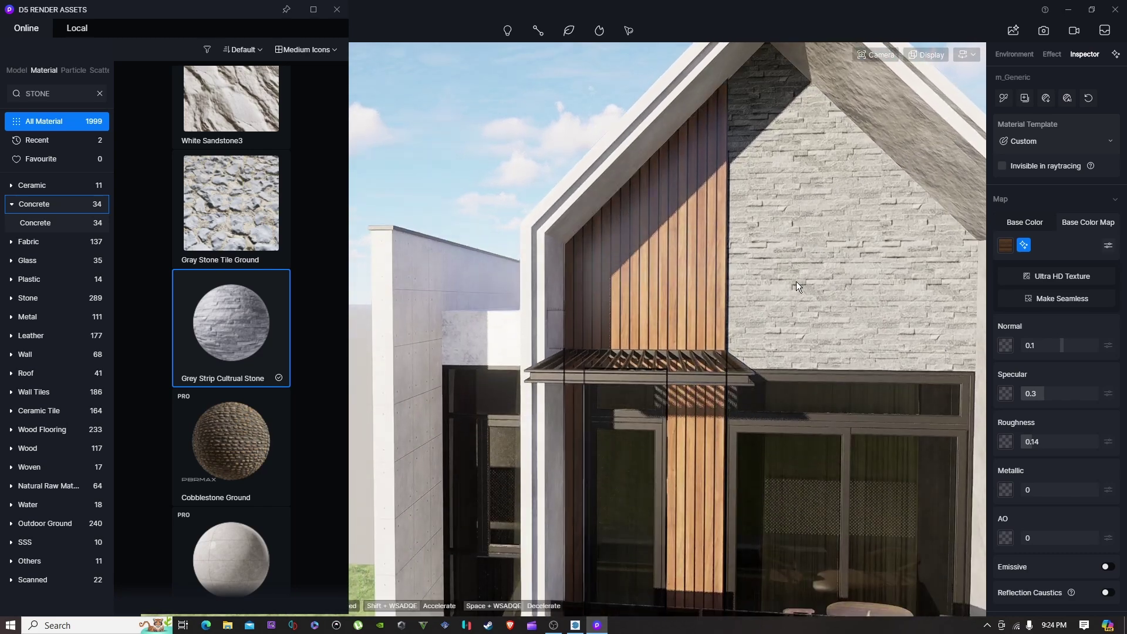
pyautogui.press('Escape')
# Step: Select the dark window frame material, inspect its base color, and lower its roughness for a glossier finish
pyautogui.press('w')
pyautogui.moveTo(742, 386); pyautogui.dragTo(801, 387, button='right')
pyautogui.press('q')
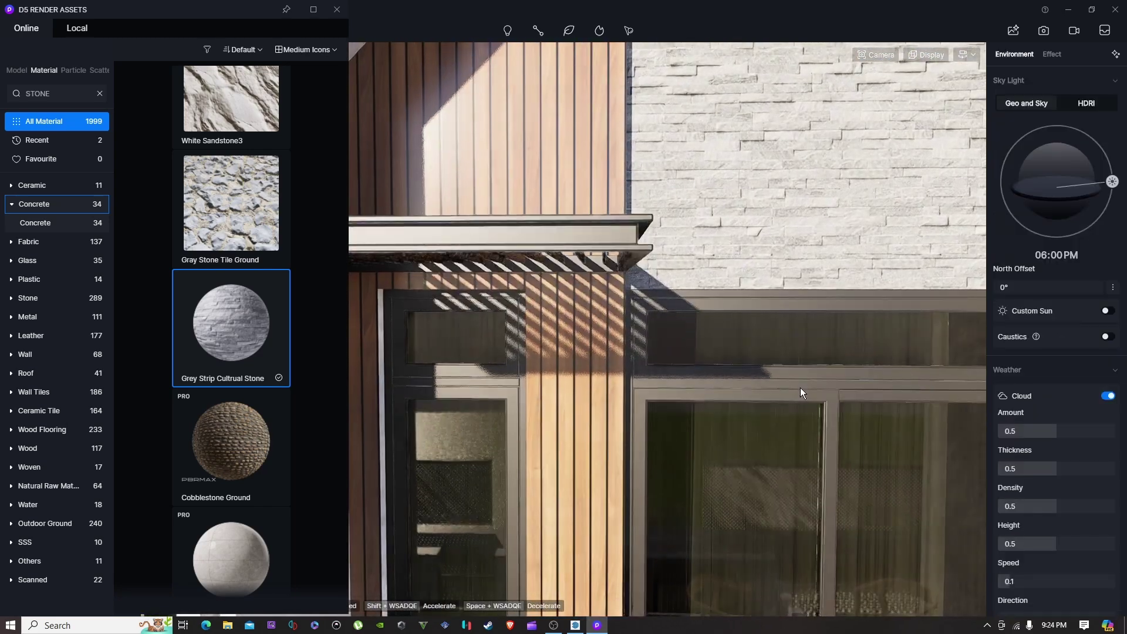
pyautogui.click(797, 386)
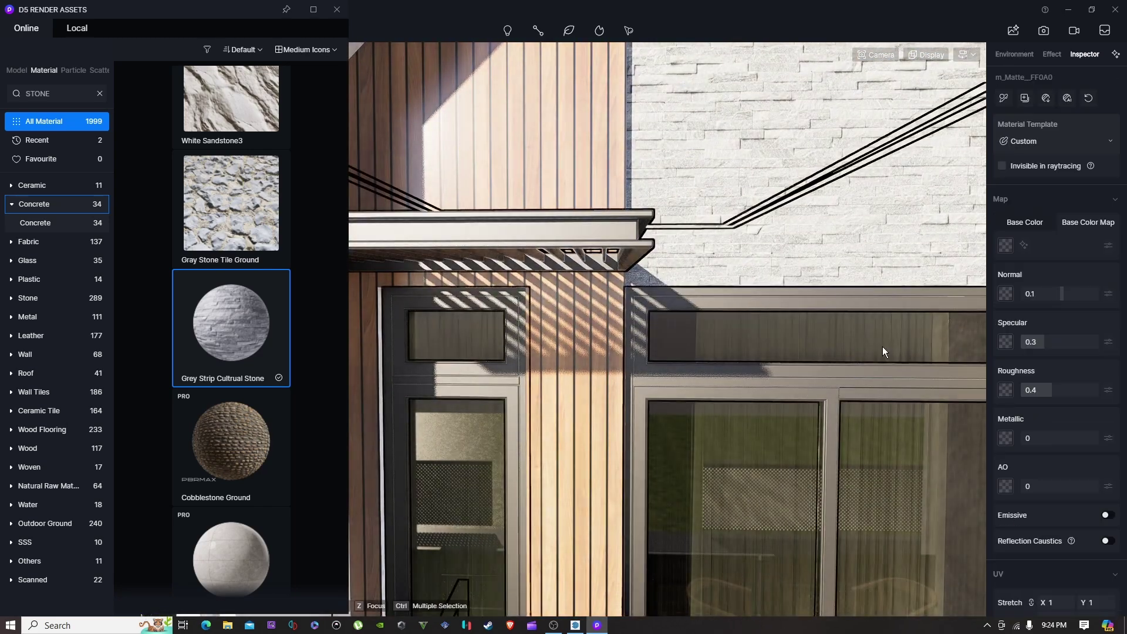
pyautogui.click(1006, 245)
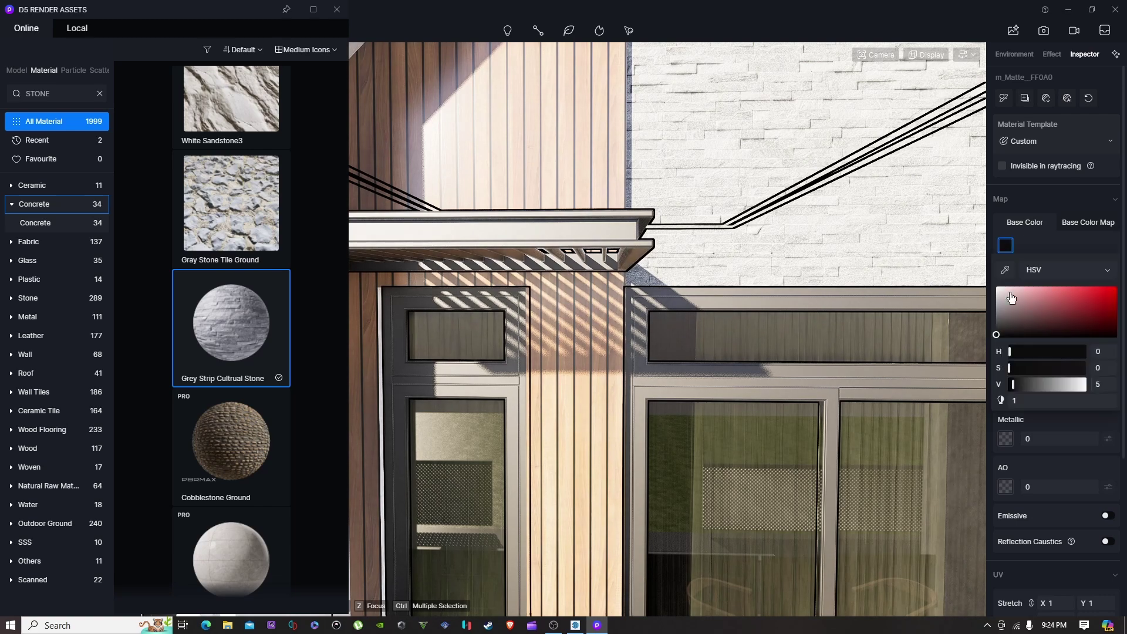
pyautogui.click(1037, 247)
pyautogui.moveTo(1044, 392); pyautogui.dragTo(1036, 391)
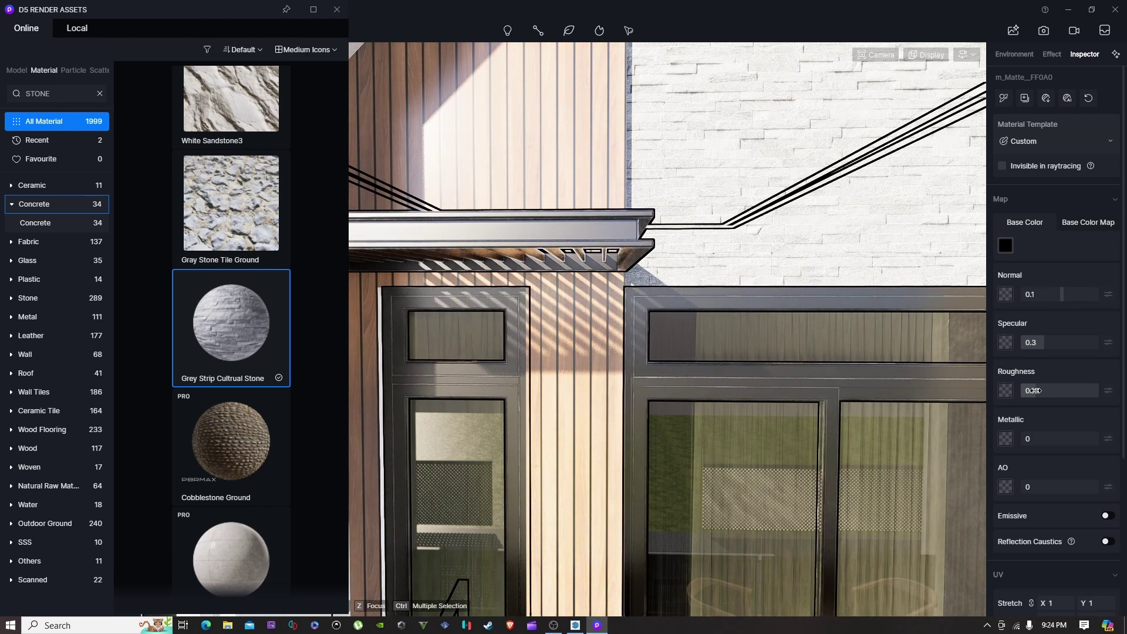
# Step: Replace the balcony windows' translucent glass with the Normal Glass material from the online Glass category
pyautogui.scroll(-5, 876, 409)
pyautogui.press('Escape')
pyautogui.press('i')
pyautogui.click(741, 411)
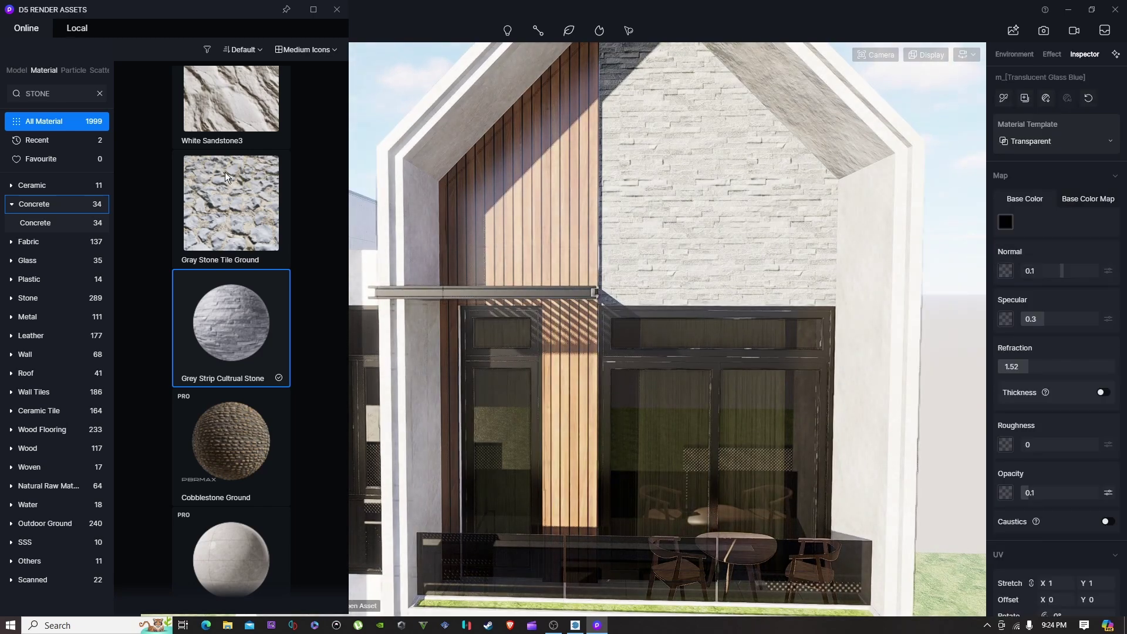
pyautogui.click(99, 93)
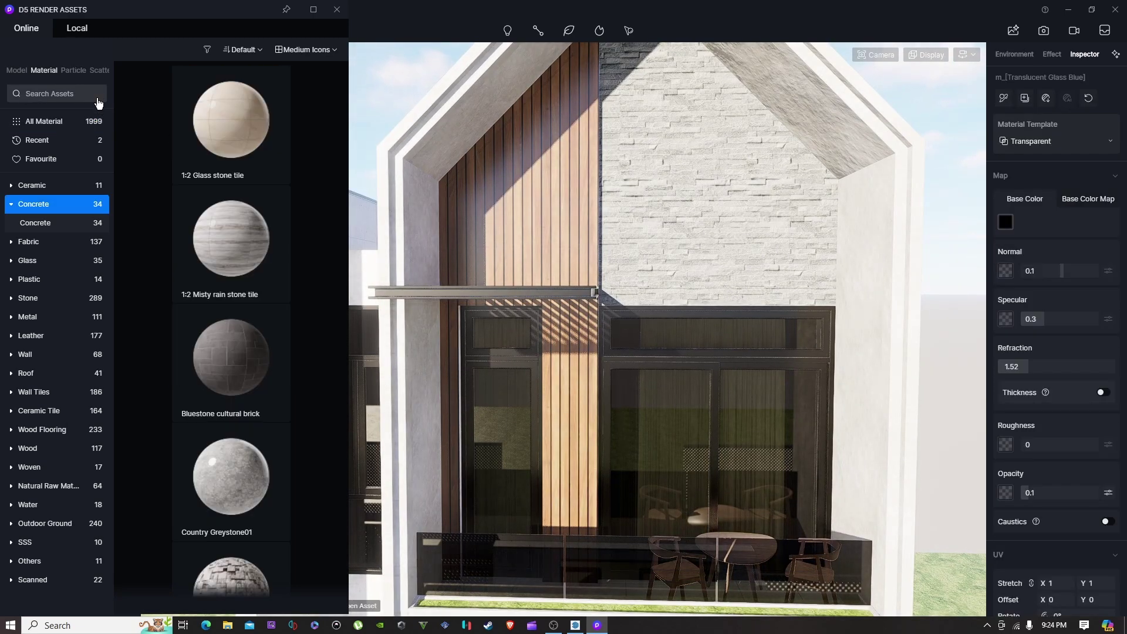
pyautogui.click(30, 260)
pyautogui.scroll(-5, 193, 231)
pyautogui.scroll(-10, 193, 231)
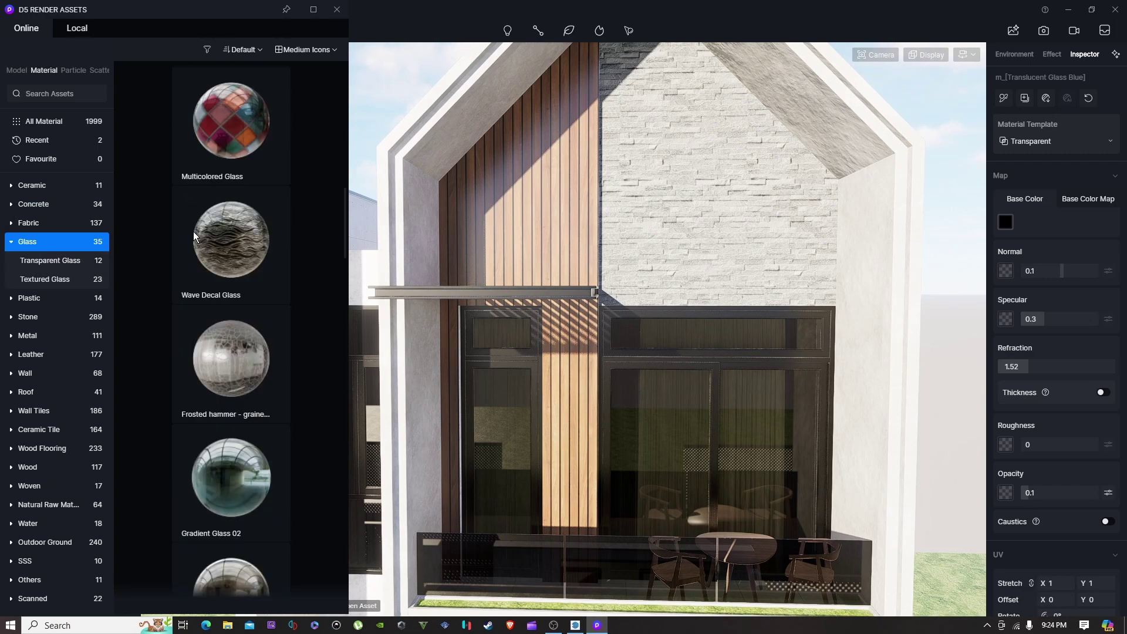
pyautogui.scroll(2, 217, 221)
pyautogui.moveTo(229, 217); pyautogui.dragTo(674, 453)
pyautogui.press('Escape')
# Step: Set the base color of the outer curtain panels to light pink with HSV 0, 31, 100 and deselect the material
pyautogui.press('w')
pyautogui.moveTo(633, 424); pyautogui.dragTo(758, 374, button='right')
pyautogui.scroll(3, 717, 392)
pyautogui.scroll(5, 791, 405)
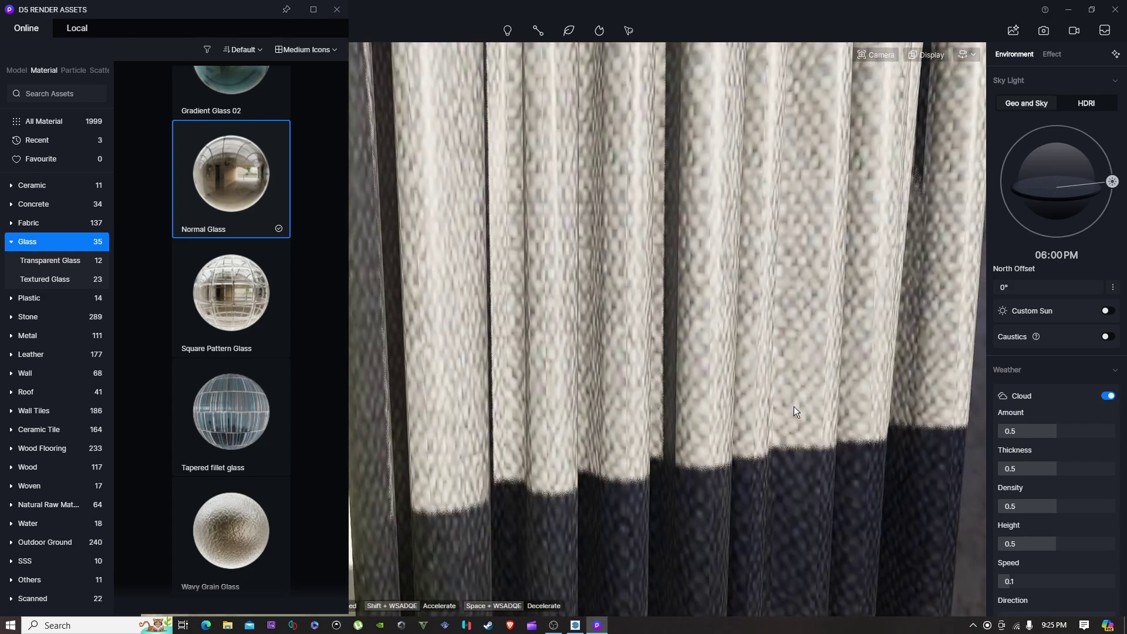
pyautogui.click(747, 314)
pyautogui.scroll(-10, 747, 314)
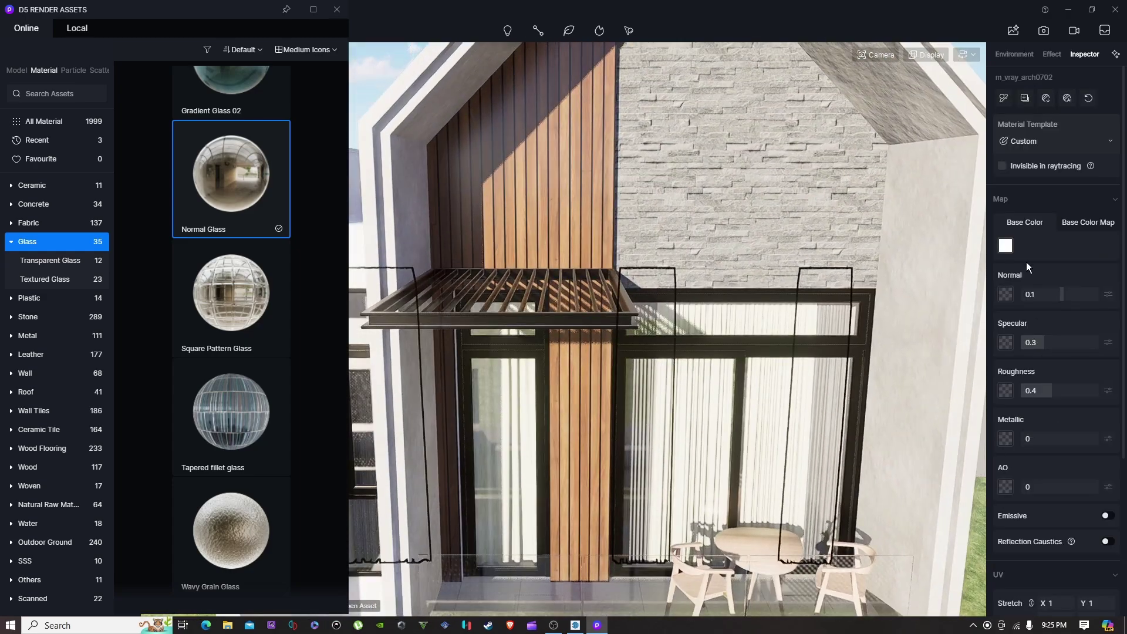
pyautogui.click(1006, 247)
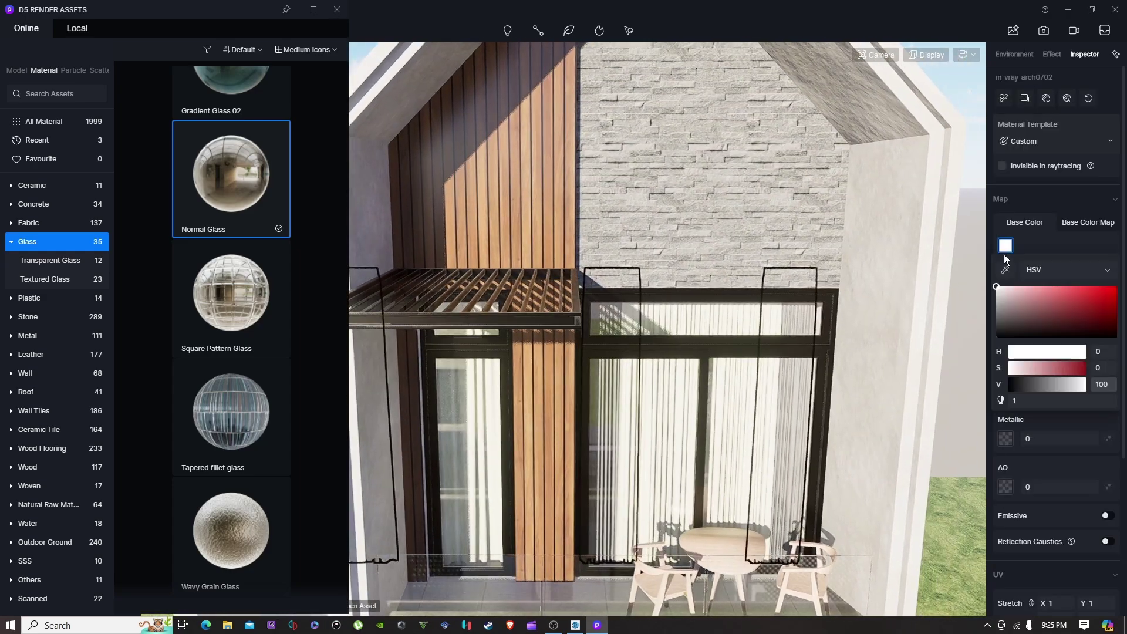
pyautogui.click(1030, 303)
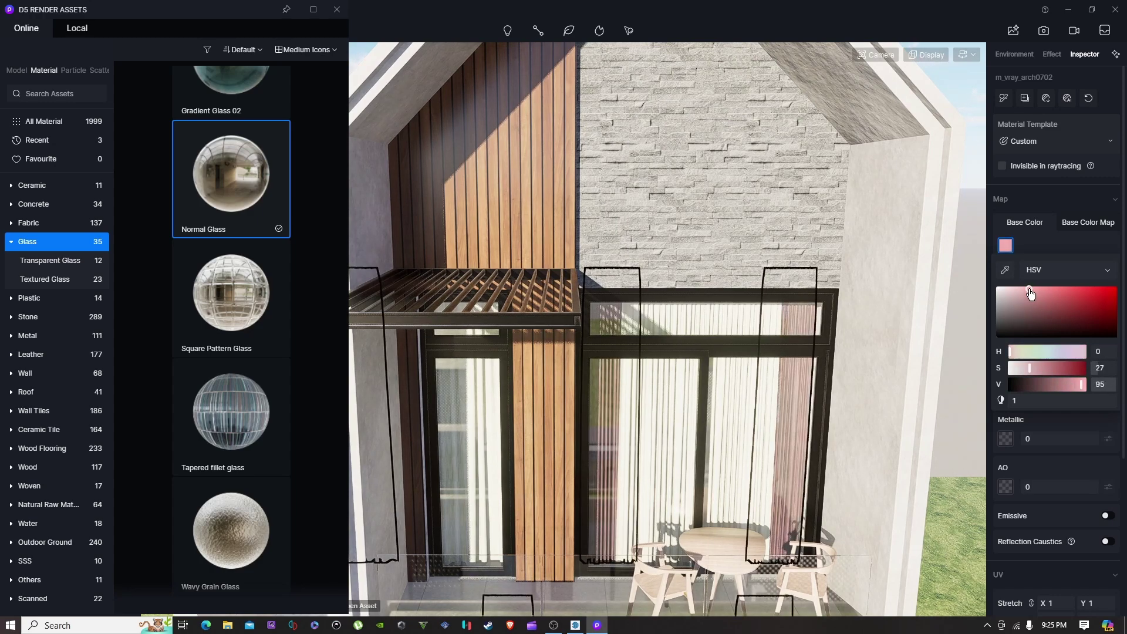
pyautogui.click(1033, 287)
pyautogui.scroll(-5, 822, 335)
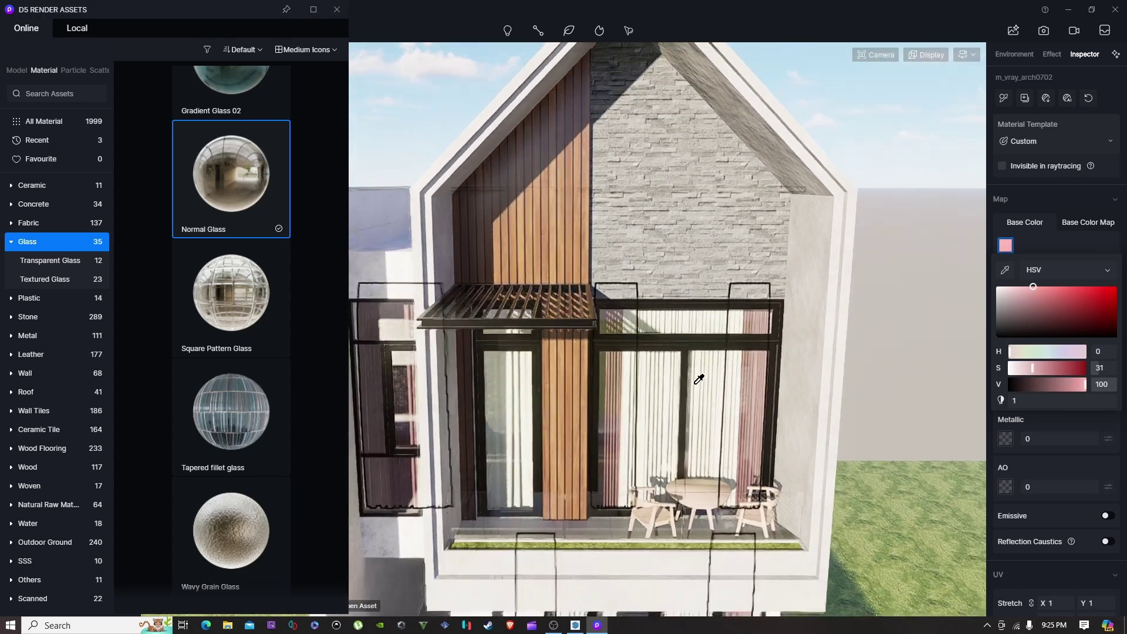
pyautogui.press('q')
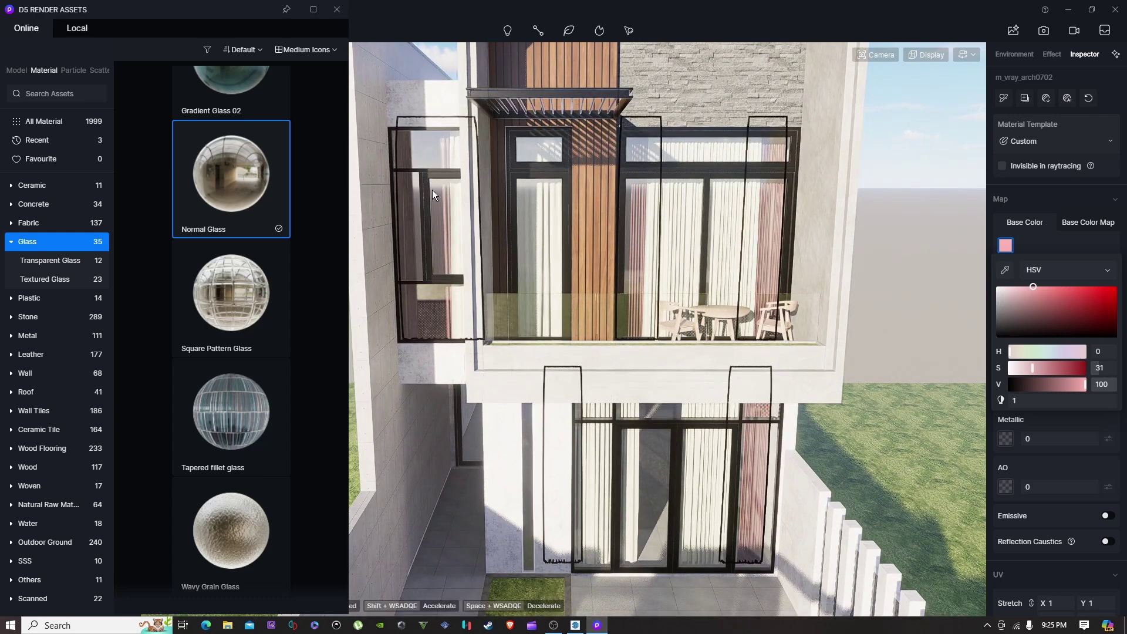
pyautogui.press('a')
pyautogui.press('s')
pyautogui.press('Escape')
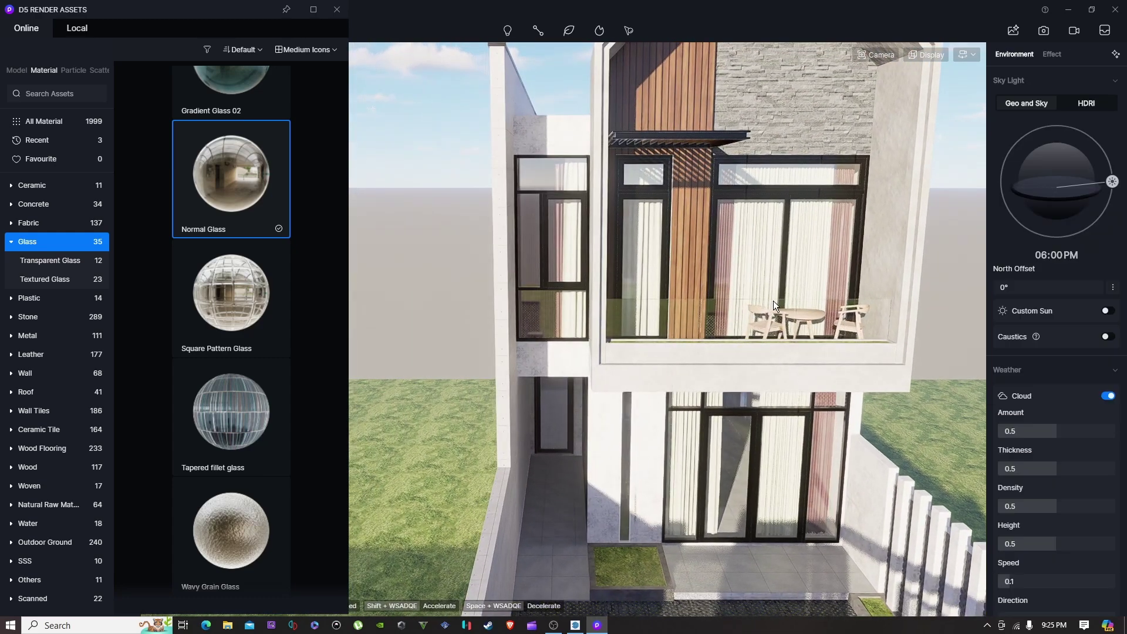
# Step: Apply the local European ash material to the oak table and chairs on the balcony
pyautogui.press('d')
pyautogui.press('w')
pyautogui.press('e')
pyautogui.moveTo(751, 301); pyautogui.dragTo(762, 464, button='right')
pyautogui.click(765, 417)
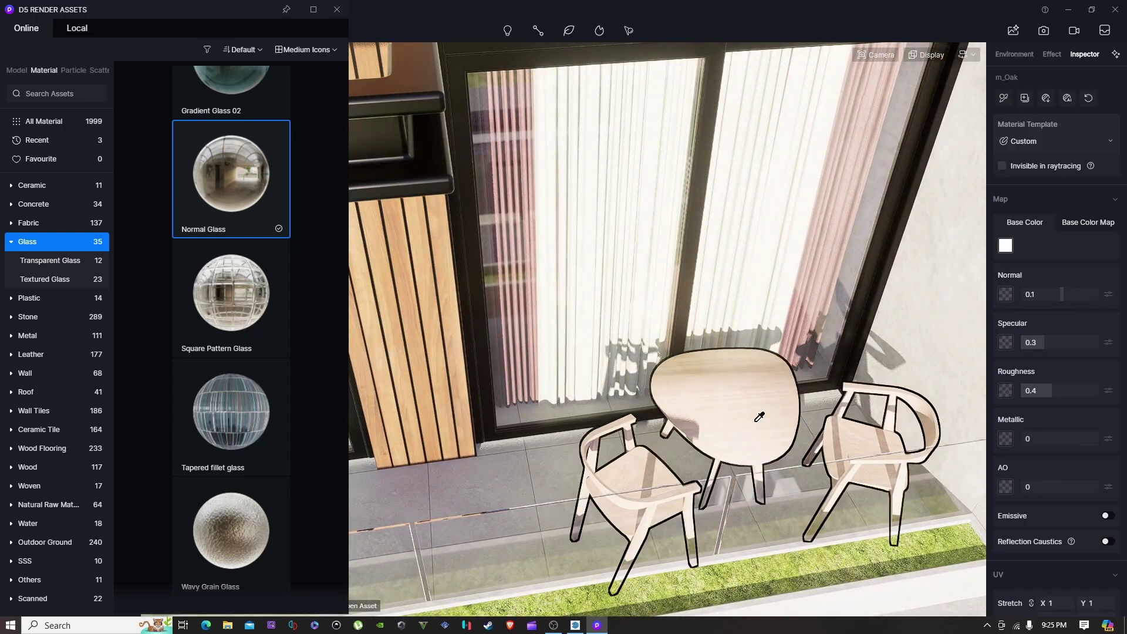
pyautogui.click(83, 32)
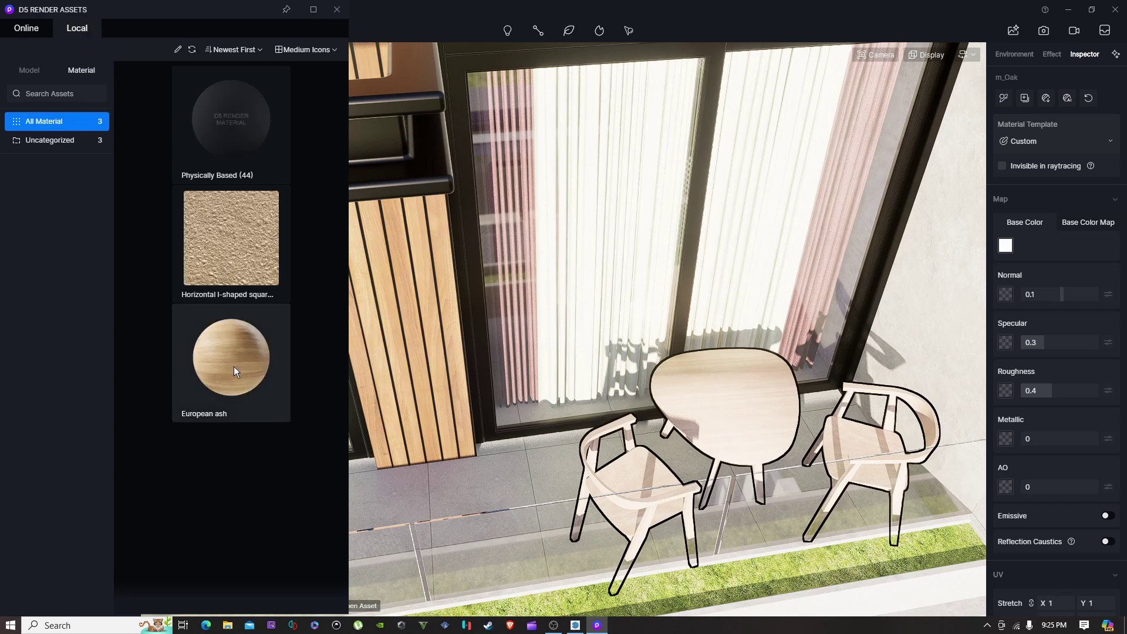
pyautogui.click(242, 379)
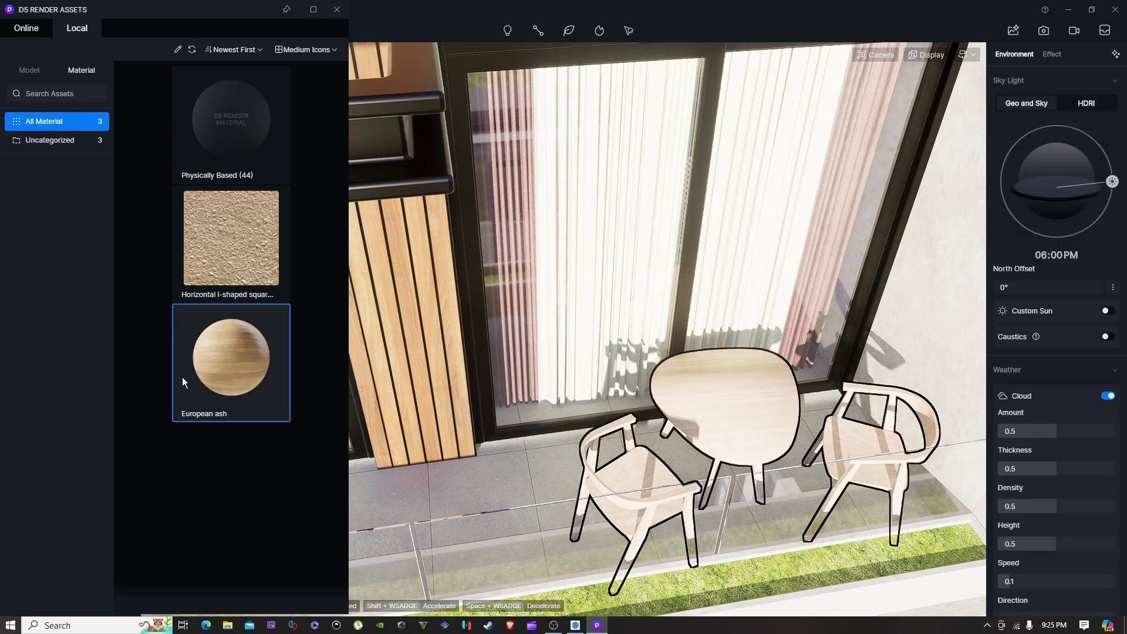
pyautogui.press('s')
pyautogui.moveTo(231, 358); pyautogui.dragTo(680, 395)
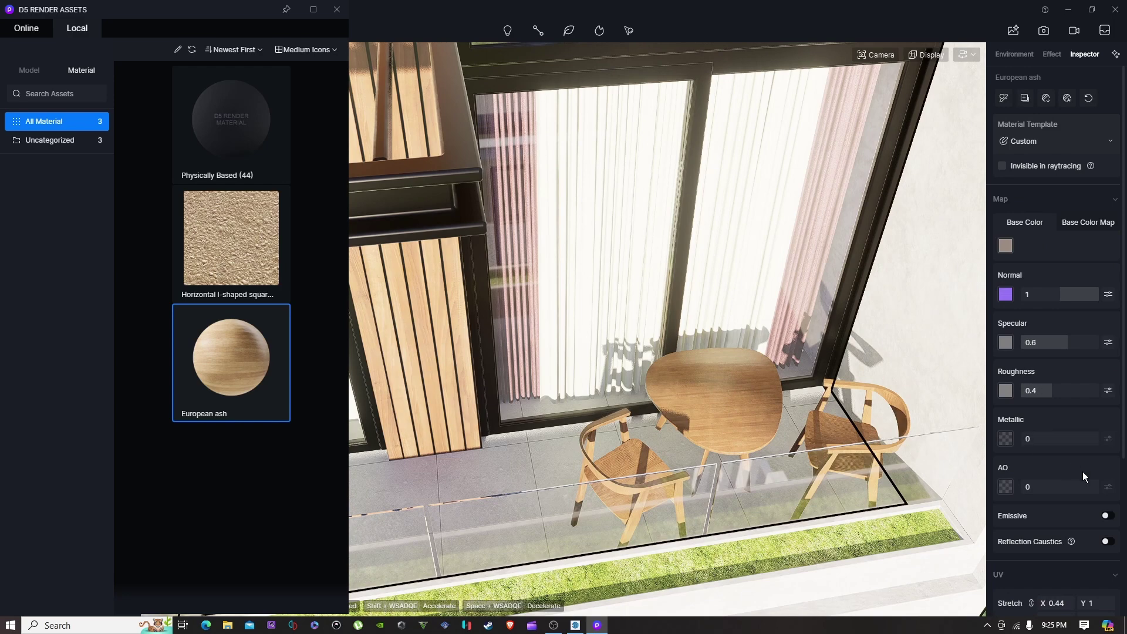
pyautogui.moveTo(1009, 246); pyautogui.dragTo(709, 460)
pyautogui.click(704, 455)
# Step: Select the white wall material below the upper-storey side window
pyautogui.moveTo(729, 408); pyautogui.dragTo(682, 390, button='right')
pyautogui.press('q')
pyautogui.press('w')
pyautogui.press('s')
pyautogui.press('s')
pyautogui.scroll(6, 675, 385)
pyautogui.click(720, 387)
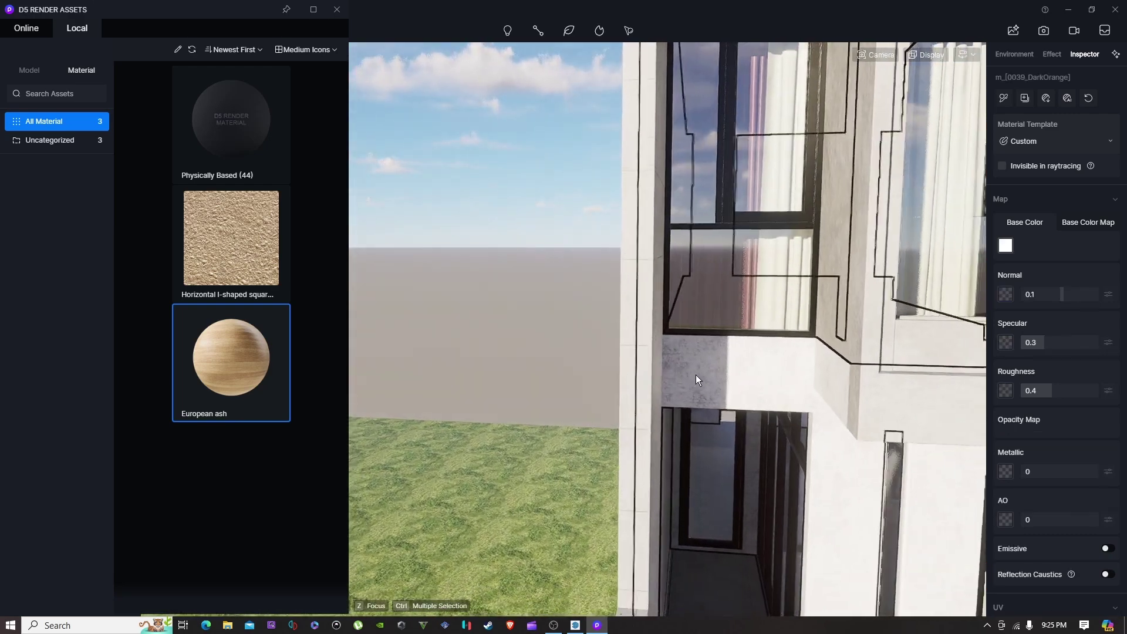
pyautogui.moveTo(693, 380); pyautogui.dragTo(614, 379, button='middle')
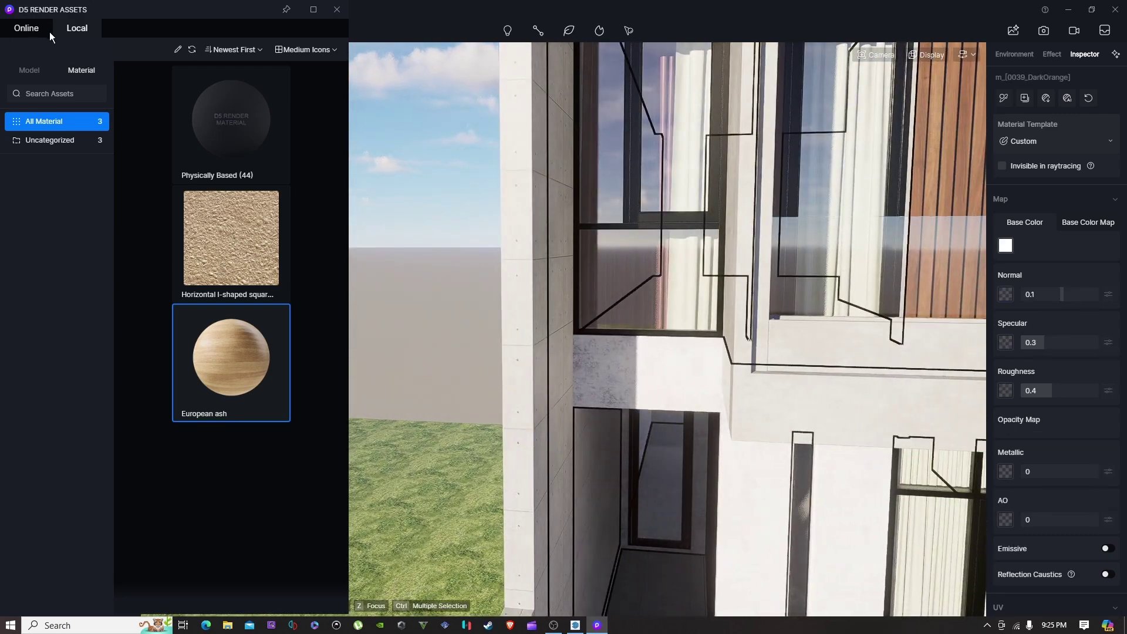
# Step: Apply White Wall Paint from the online Wall Paint category to the selected wall and end the material placement
pyautogui.click(47, 30)
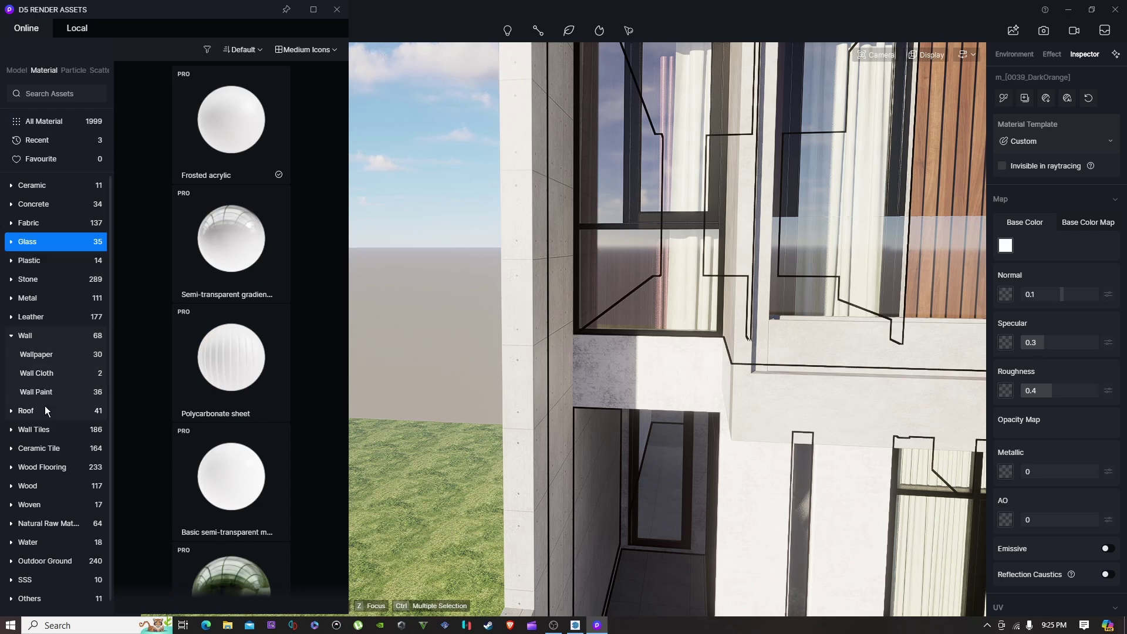
pyautogui.click(48, 393)
pyautogui.scroll(-5, 228, 324)
pyautogui.scroll(-20, 229, 328)
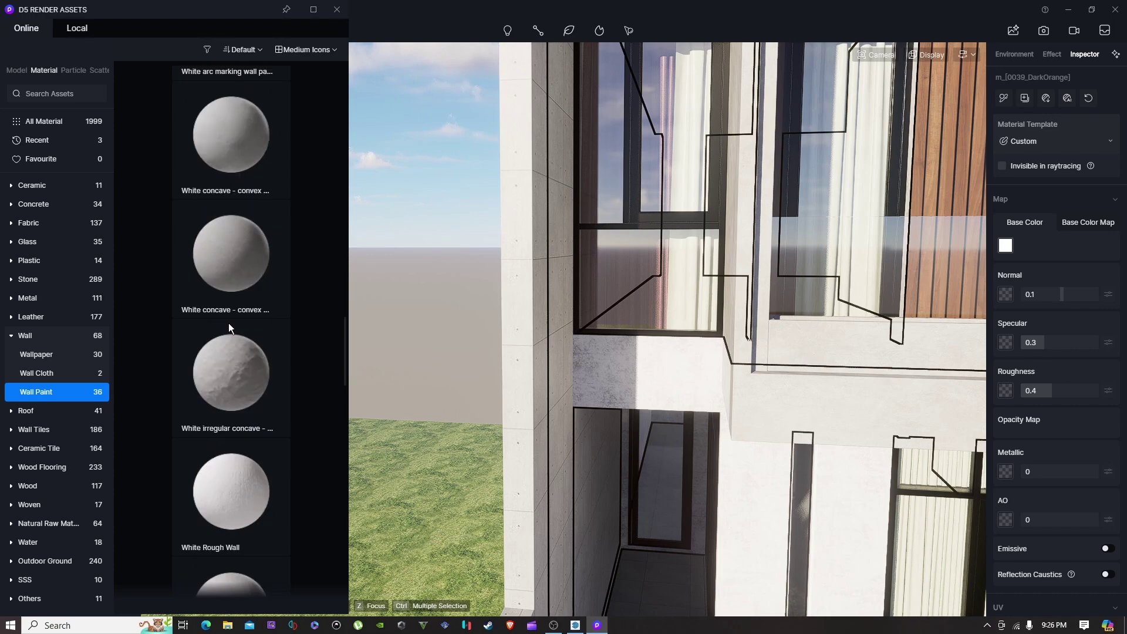
pyautogui.scroll(-8, 227, 323)
pyautogui.moveTo(213, 254)
pyautogui.mouseDown()
pyautogui.moveTo(424, 477)
pyautogui.moveTo(629, 372)
pyautogui.mouseUp()
pyautogui.click(627, 379)
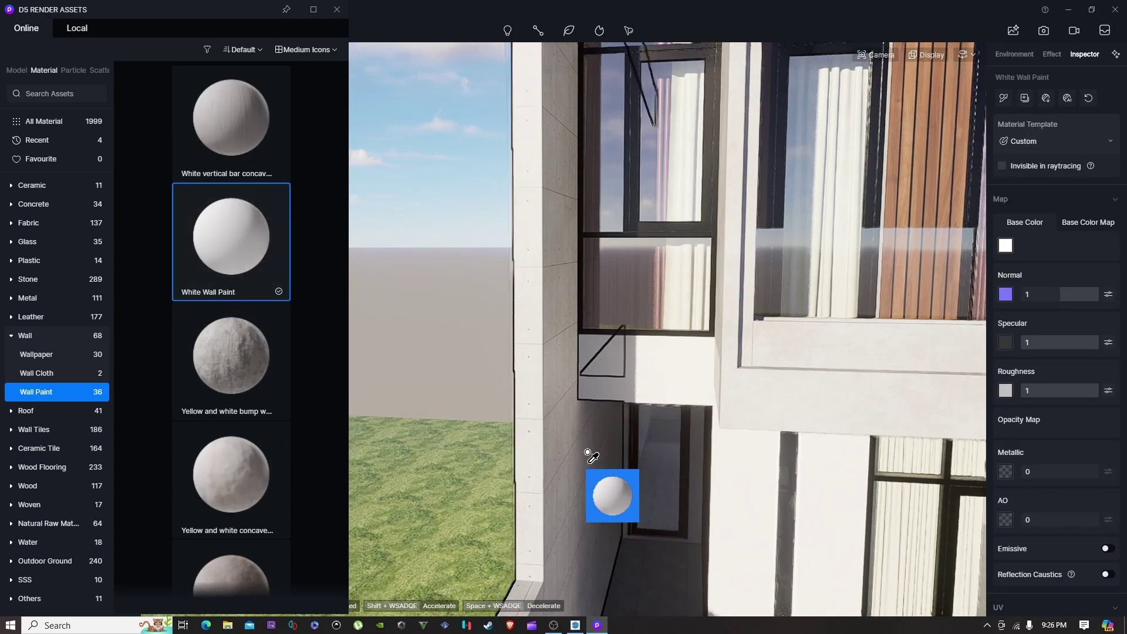
pyautogui.scroll(-10, 697, 395)
pyautogui.press('Escape')
pyautogui.press('Escape')
# Step: Inspect the black material of the front gate
pyautogui.scroll(-5, 699, 399)
pyautogui.moveTo(694, 398); pyautogui.dragTo(619, 369, button='right')
pyautogui.scroll(2, 654, 430)
pyautogui.moveTo(619, 369); pyautogui.dragTo(645, 460, button='middle')
pyautogui.moveTo(645, 459); pyautogui.dragTo(709, 489, button='right')
pyautogui.moveTo(709, 489); pyautogui.dragTo(761, 262, button='middle')
pyautogui.scroll(5, 761, 262)
pyautogui.click(738, 305)
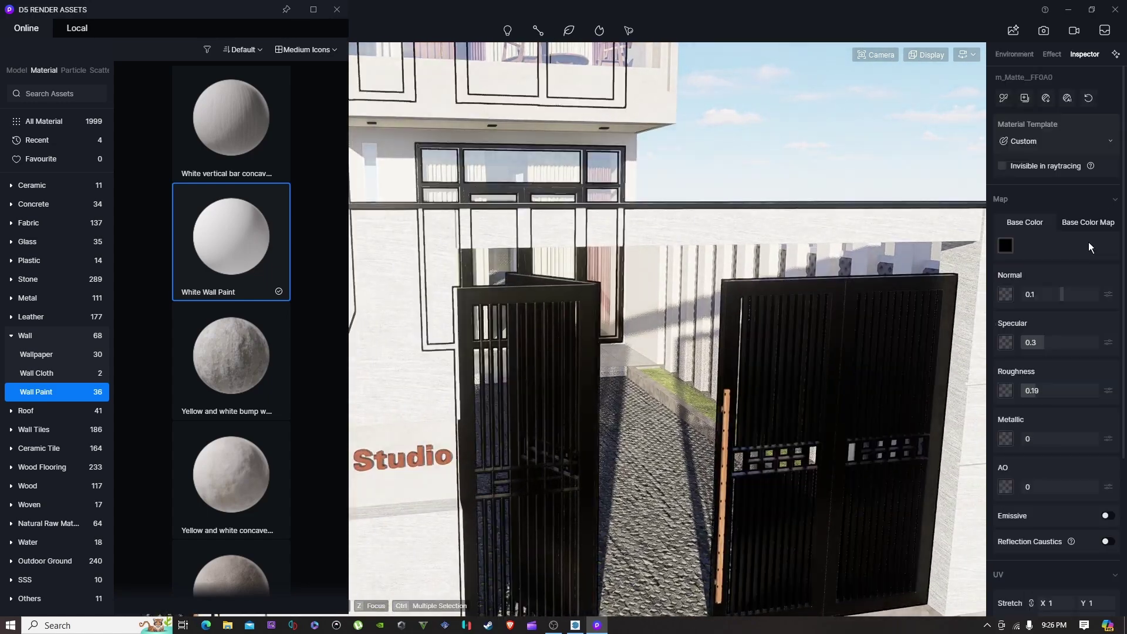
pyautogui.moveTo(622, 295); pyautogui.dragTo(763, 343, button='right')
pyautogui.press('Escape')
# Step: Search the online materials for gold and apply Rose Gold to the front gate's wooden handle
pyautogui.scroll(4, 649, 396)
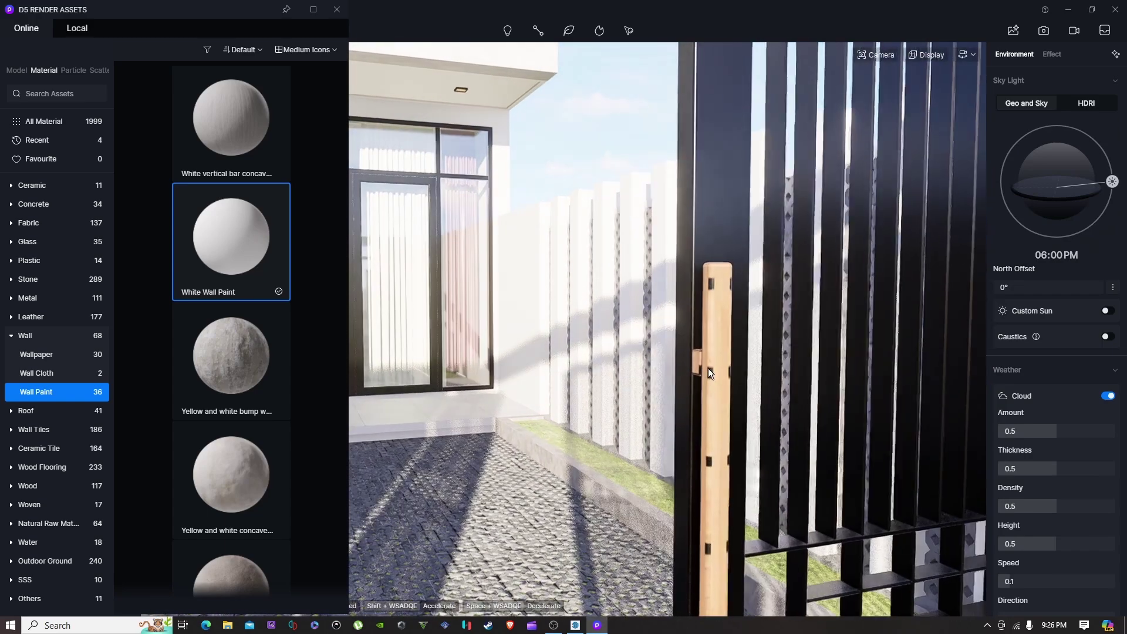
pyautogui.click(714, 392)
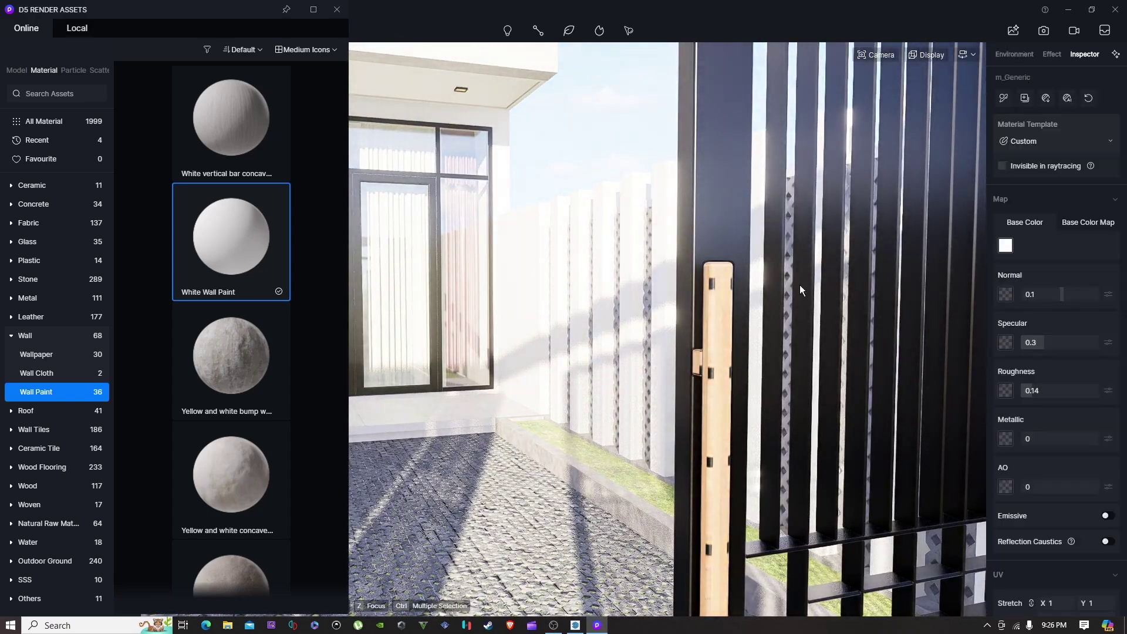
pyautogui.scroll(-5, 806, 280)
pyautogui.moveTo(739, 309); pyautogui.dragTo(611, 344, button='right')
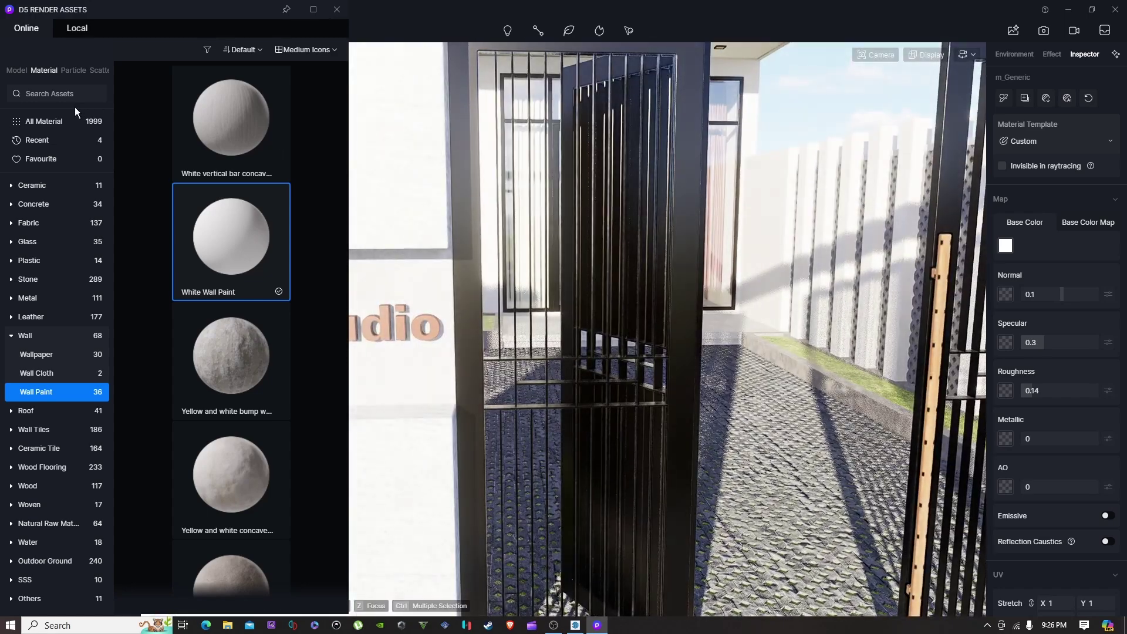
pyautogui.click(74, 99)
pyautogui.click(120, 132)
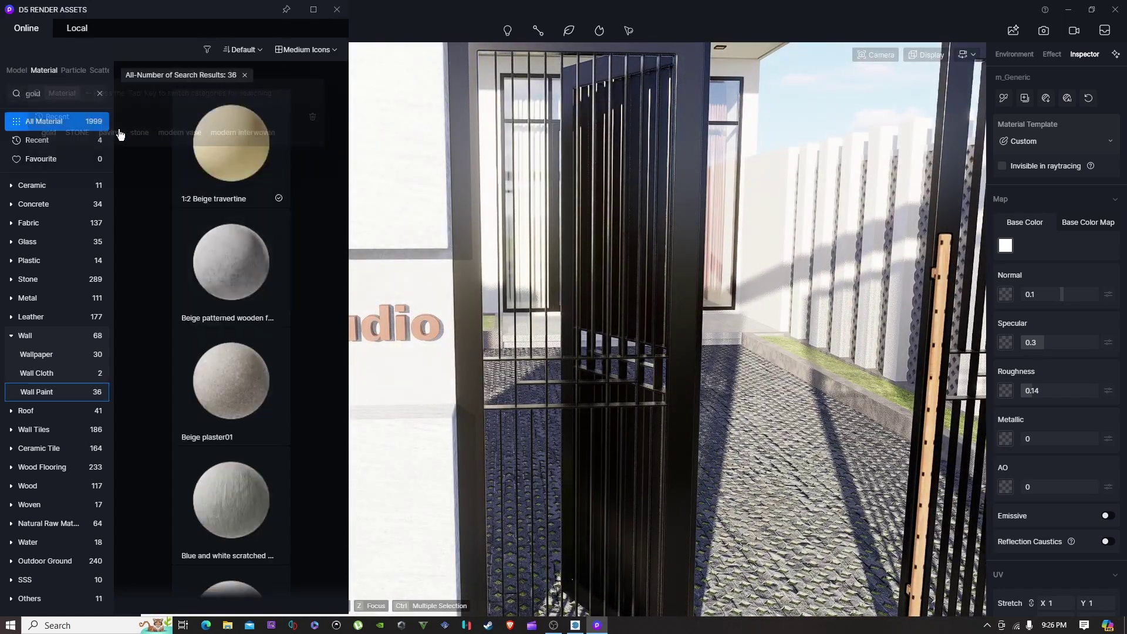
pyautogui.scroll(-2, 185, 312)
pyautogui.moveTo(228, 379); pyautogui.dragTo(748, 353)
pyautogui.press('Escape')
# Step: Select the white material of the front boundary wall around the A2O Studio sign
pyautogui.press('s')
pyautogui.moveTo(748, 353); pyautogui.dragTo(565, 374, button='right')
pyautogui.moveTo(855, 347); pyautogui.dragTo(605, 442, button='middle')
pyautogui.scroll(5, 604, 442)
pyautogui.click(608, 385)
pyautogui.scroll(-4, 608, 385)
pyautogui.moveTo(653, 376); pyautogui.dragTo(683, 382, button='middle')
pyautogui.scroll(6, 696, 387)
pyautogui.scroll(-4, 695, 386)
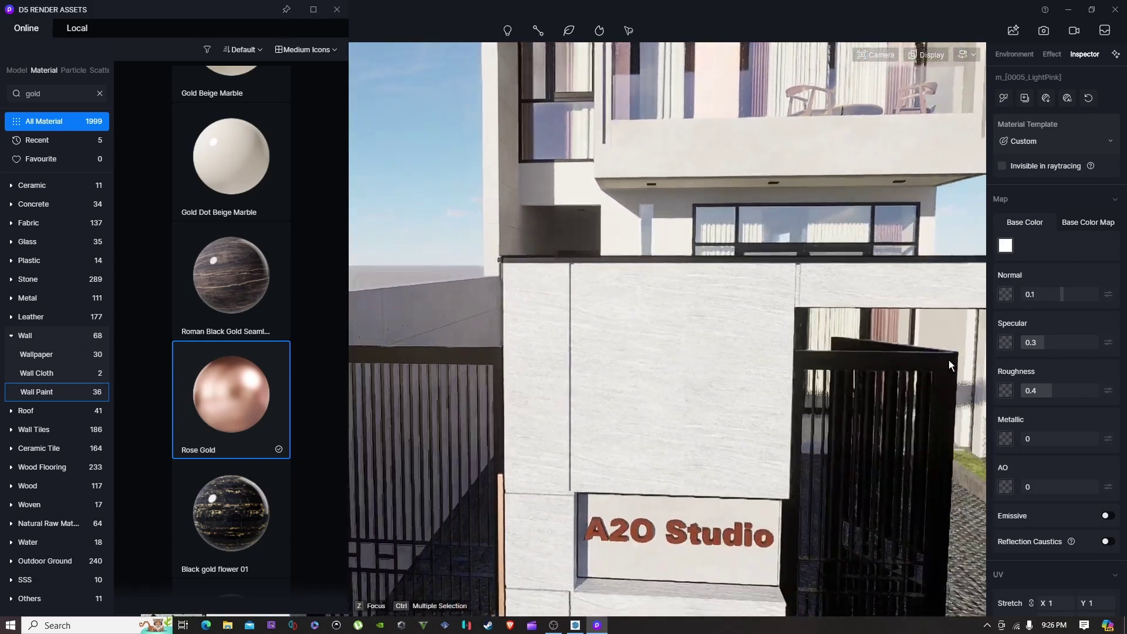
pyautogui.scroll(-5, 950, 361)
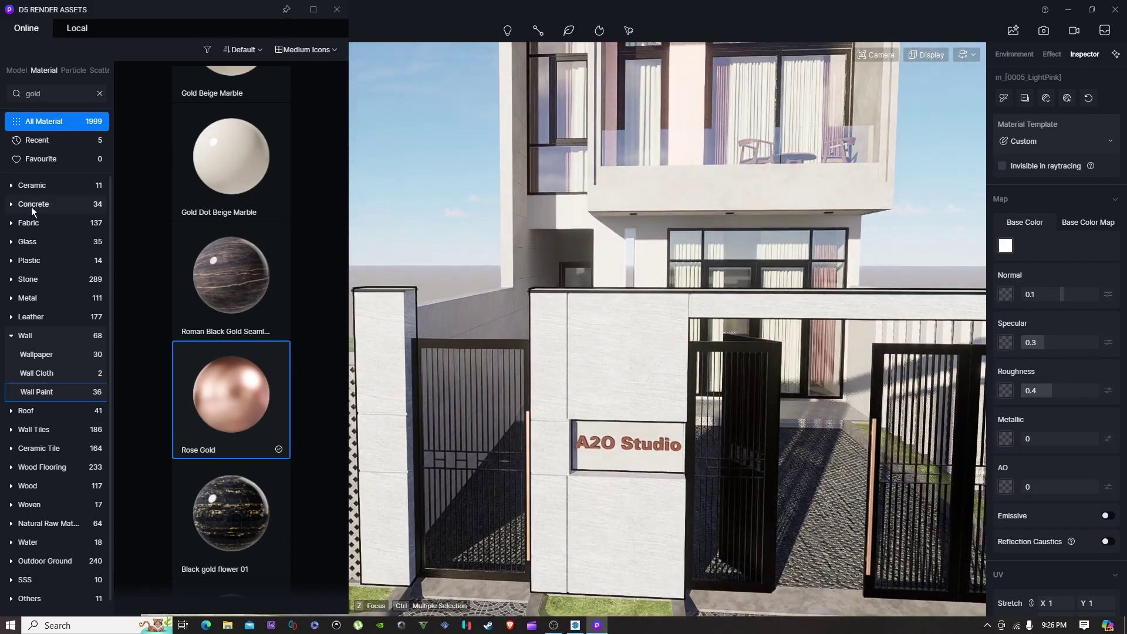
# Step: Download White Rough Concrete from the Concrete category and apply it to the front boundary wall
pyautogui.click(30, 207)
pyautogui.click(101, 92)
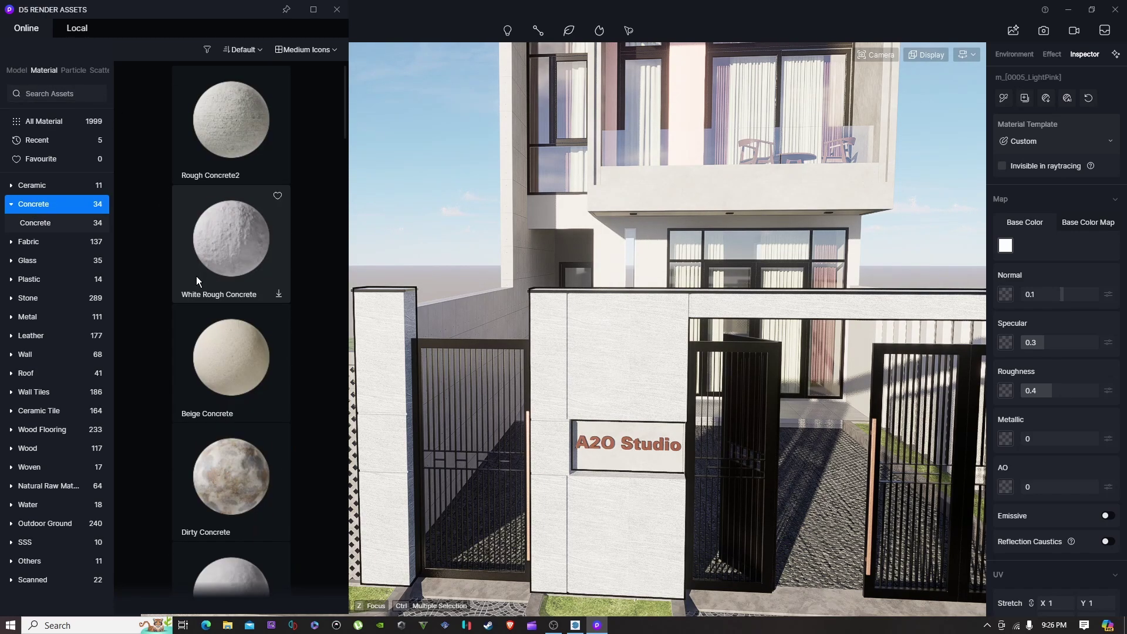
pyautogui.click(196, 276)
pyautogui.press('w')
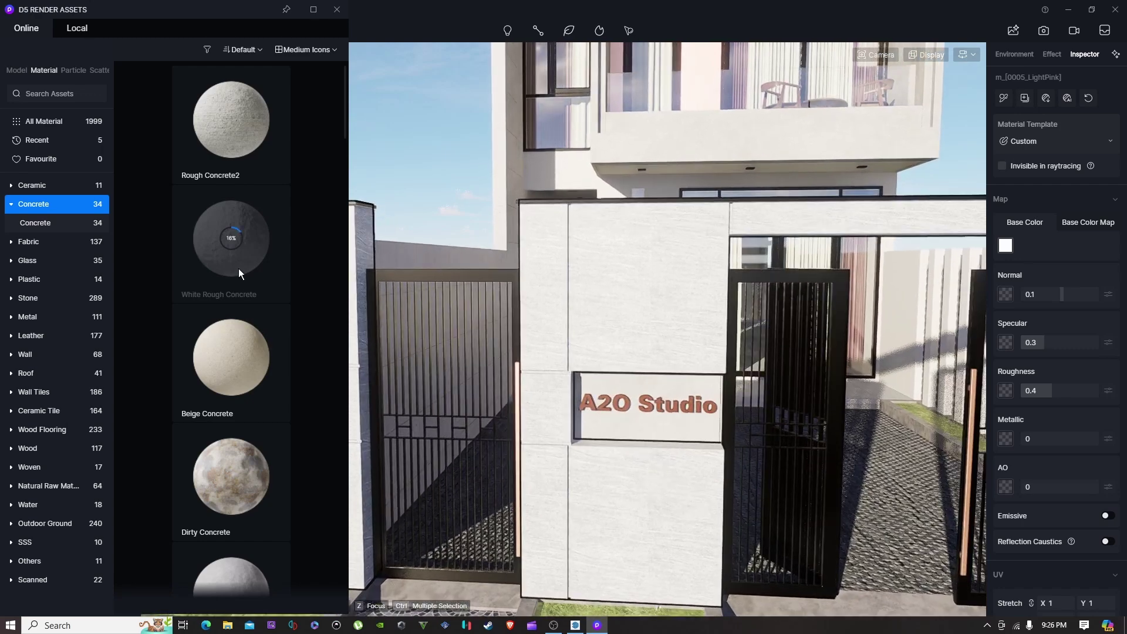
pyautogui.scroll(-4, 238, 269)
pyautogui.scroll(4, 239, 269)
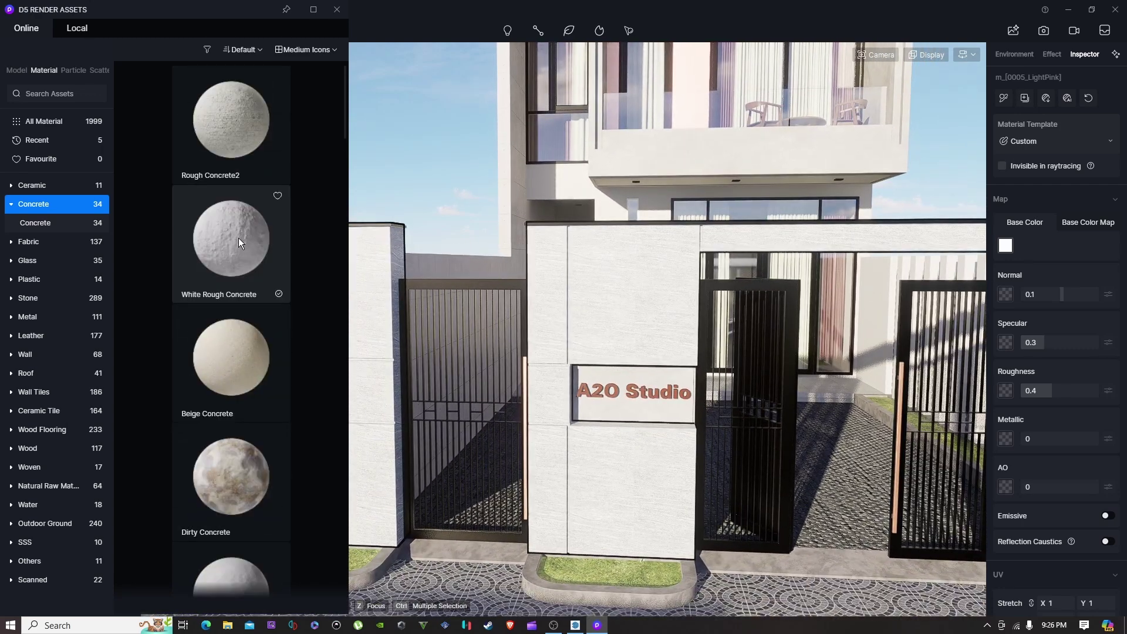
pyautogui.click(239, 244)
pyautogui.click(640, 299)
# Step: Darken the boundary wall concrete's base color to HSV 0, 0, 75 and end the material placement
pyautogui.moveTo(587, 357); pyautogui.dragTo(646, 349, button='right')
pyautogui.press('s')
pyautogui.press('a')
pyautogui.press('w')
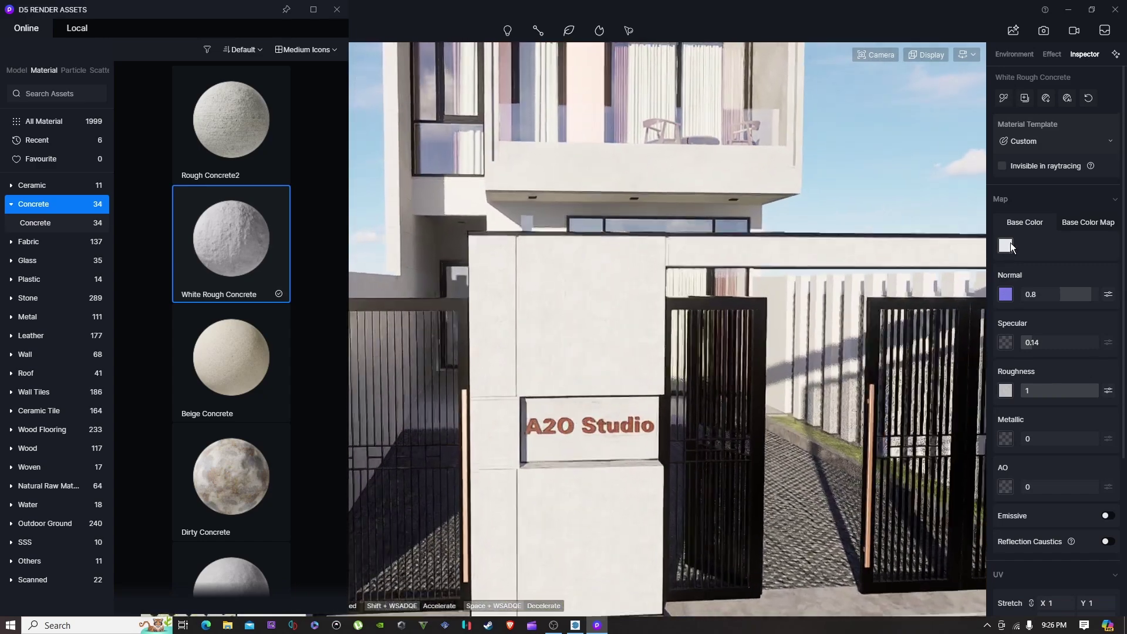
pyautogui.click(1008, 245)
pyautogui.moveTo(996, 304); pyautogui.dragTo(983, 300)
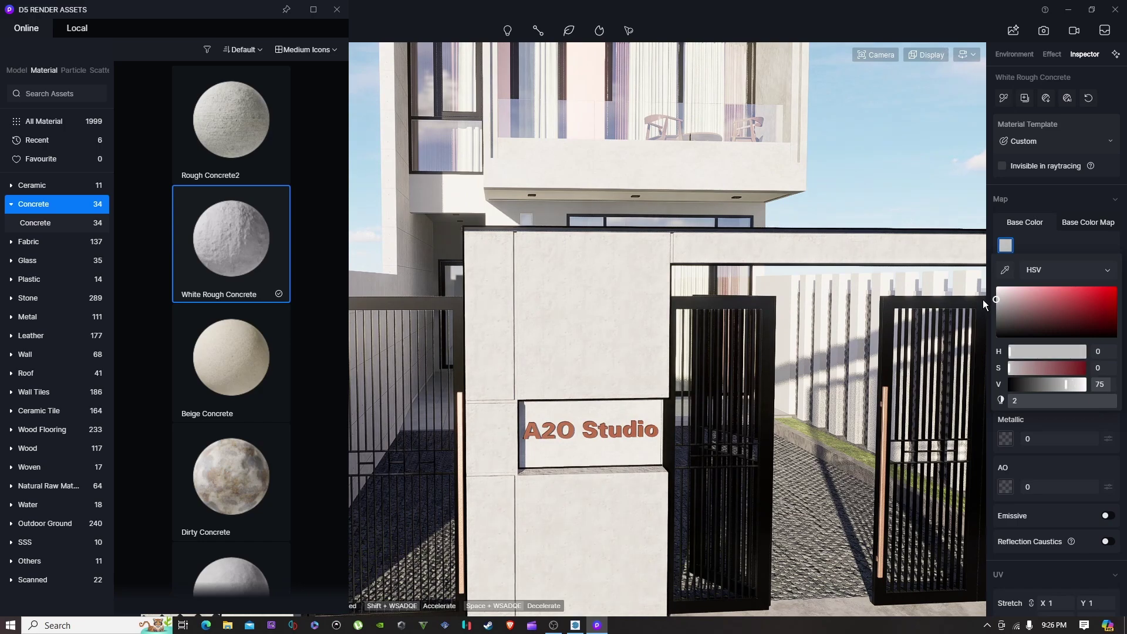
pyautogui.press('s')
pyautogui.moveTo(667, 312); pyautogui.dragTo(629, 312, button='right')
pyautogui.press('d')
pyautogui.press('Escape')
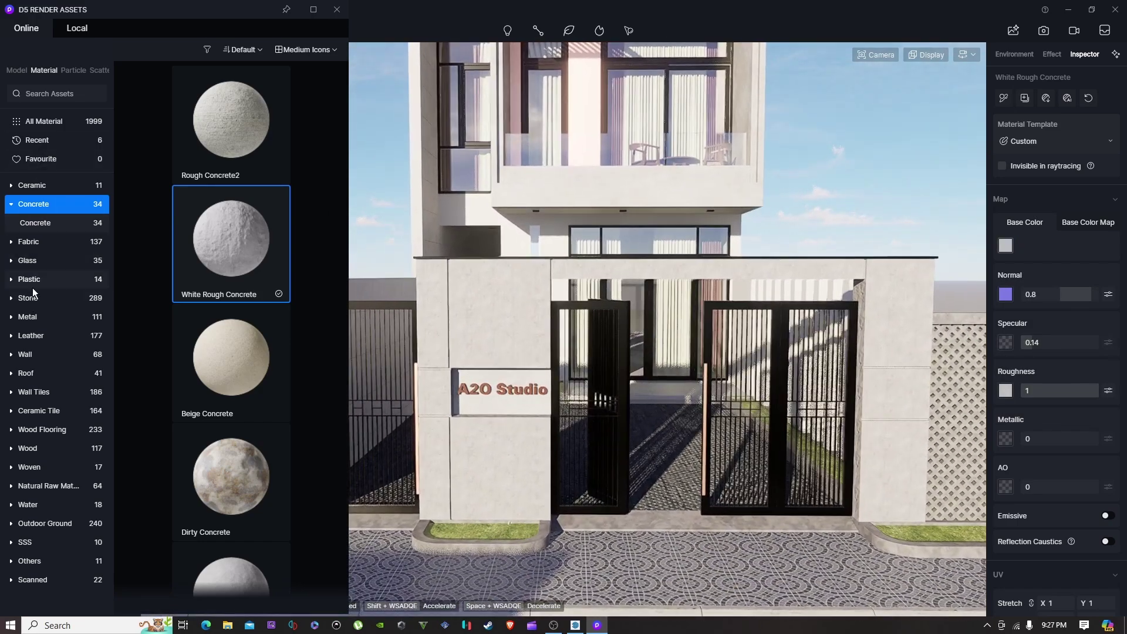
# Step: Apply Grey concave strip tile 01 from the Wall Tiles category to the front boundary wall and end the placement
pyautogui.click(30, 281)
pyautogui.click(66, 96)
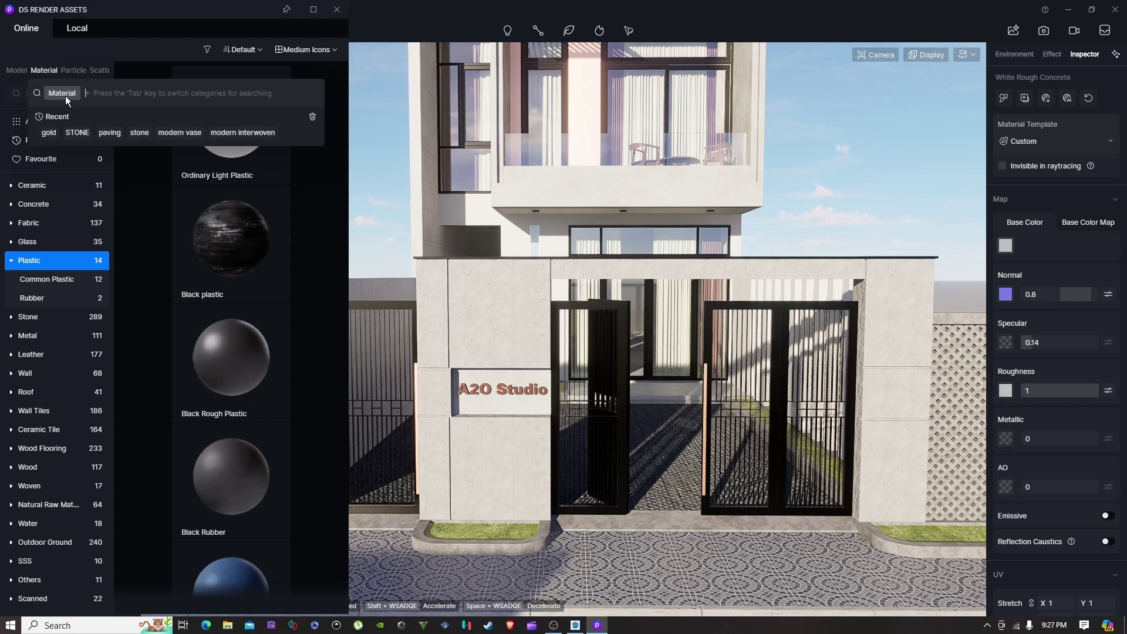
pyautogui.click(47, 317)
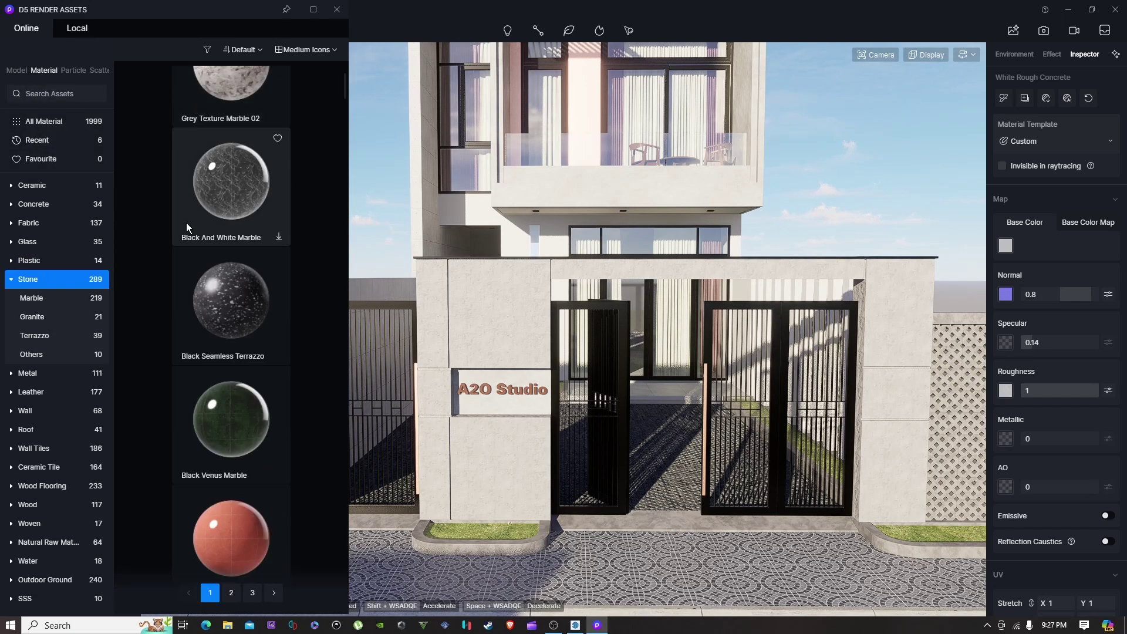
pyautogui.click(33, 432)
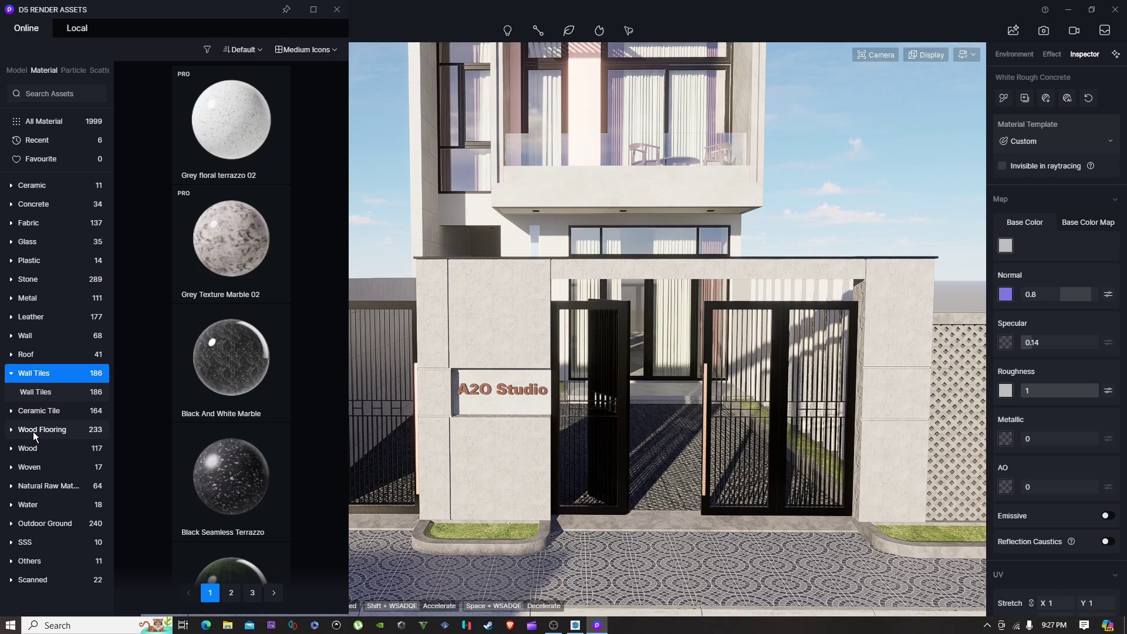
pyautogui.scroll(-3, 213, 358)
pyautogui.click(217, 296)
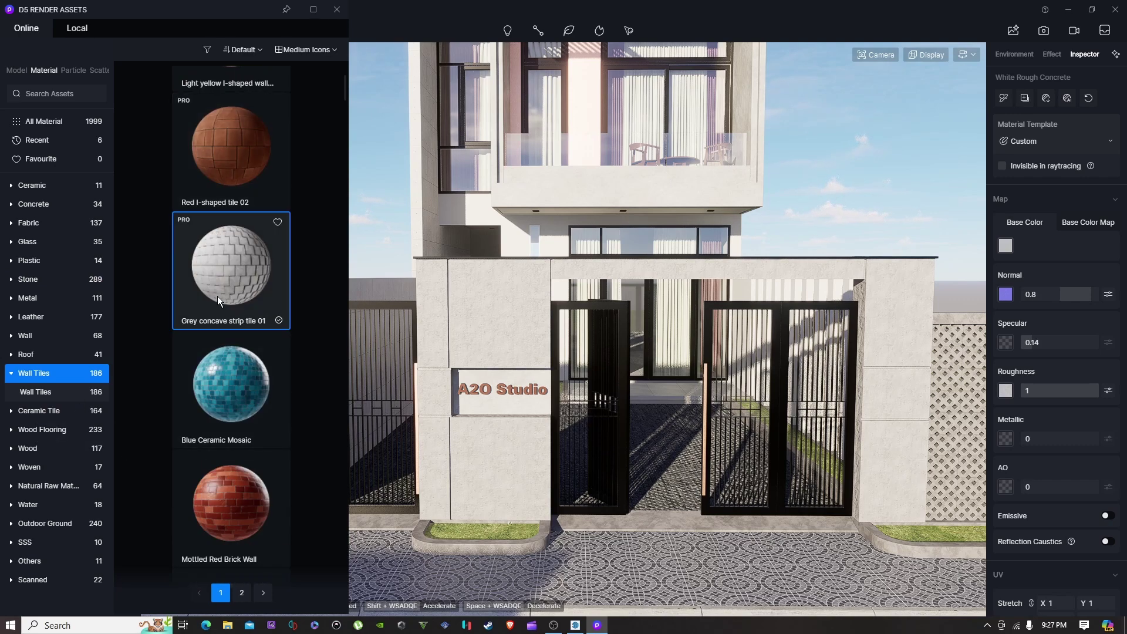
pyautogui.press('a')
pyautogui.press('s')
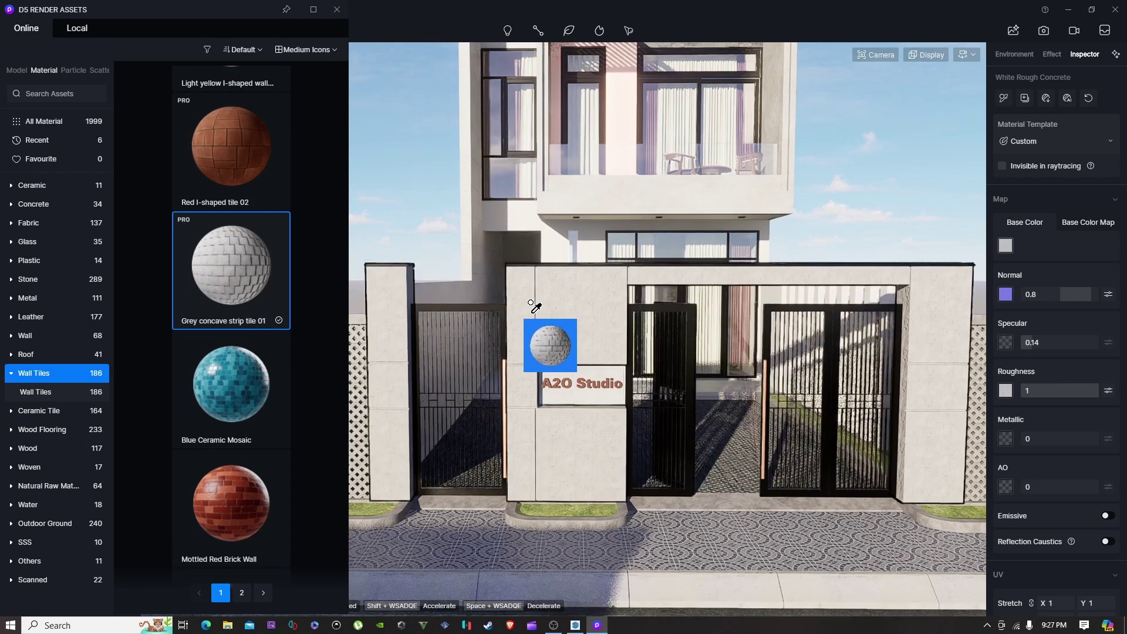
pyautogui.click(545, 298)
pyautogui.scroll(-2, 446, 358)
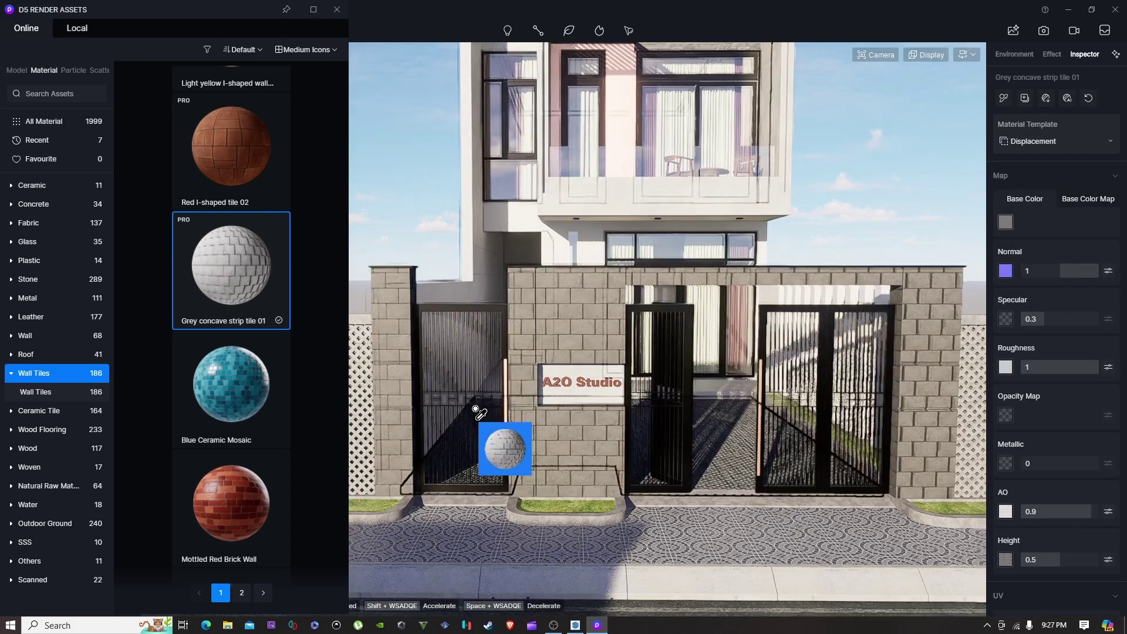
pyautogui.click(467, 255)
# Step: Examine the strip tile's scale and joints on the boundary wall, up close at the gate pillar and from the street
pyautogui.press('d')
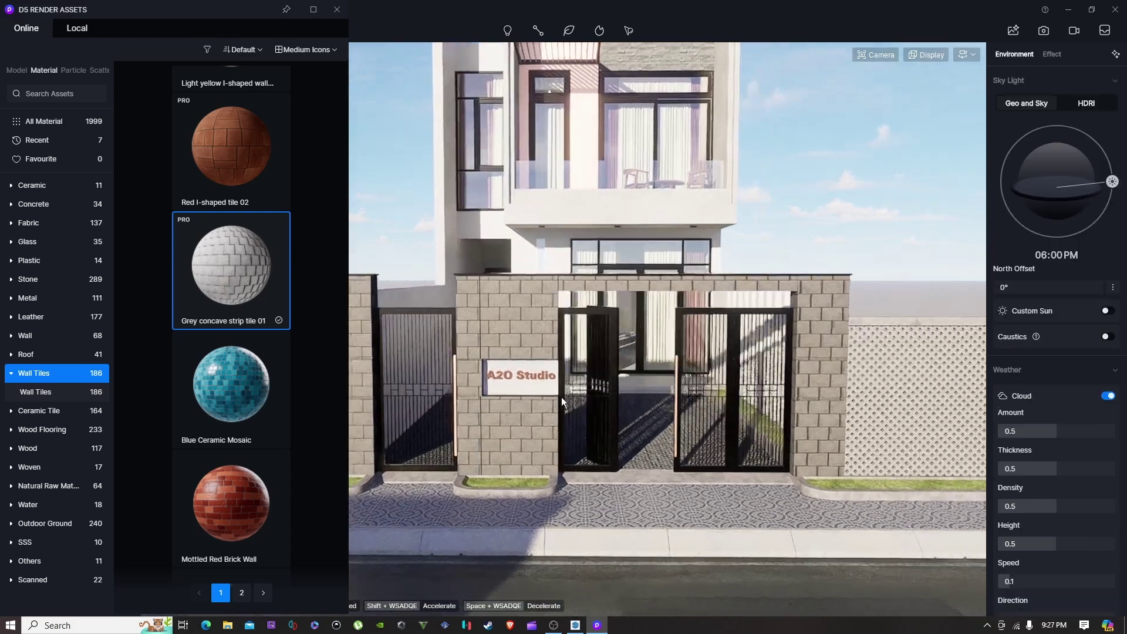
pyautogui.press('w')
pyautogui.press('d')
pyautogui.press('w')
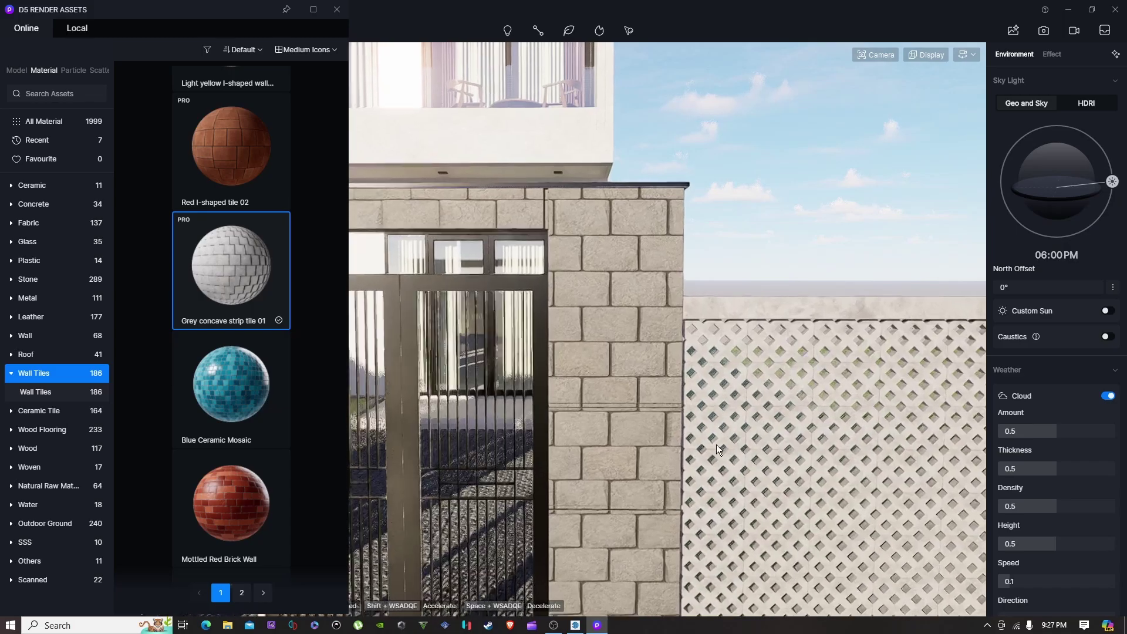
pyautogui.click(633, 499)
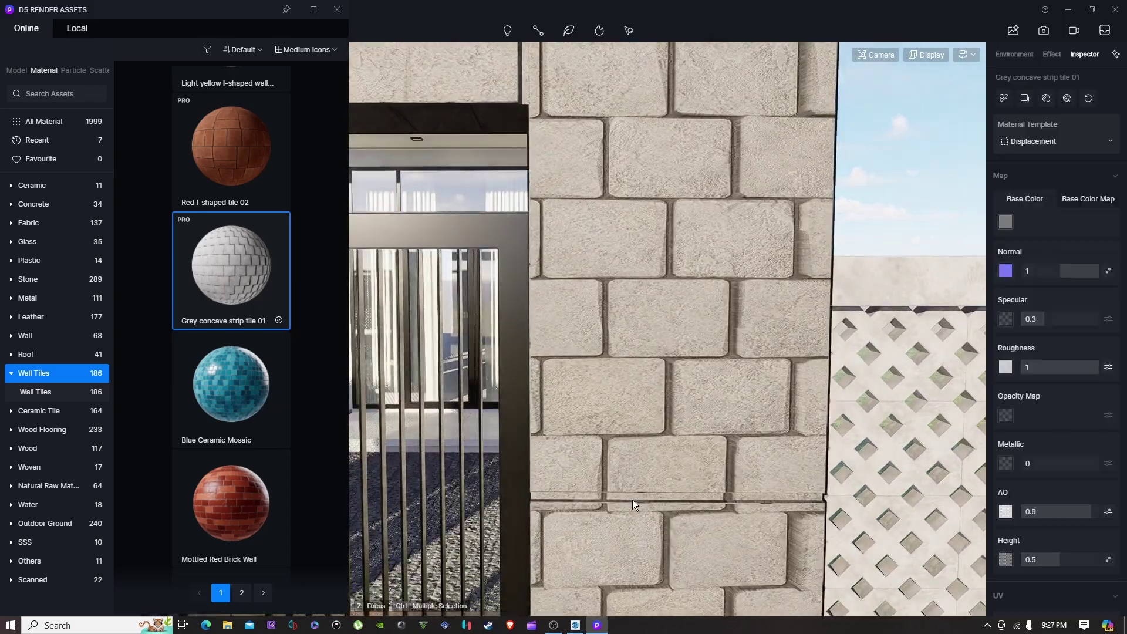
pyautogui.scroll(-8, 861, 470)
pyautogui.press('w')
pyautogui.press('d')
pyautogui.press('s')
pyautogui.press('a')
pyautogui.press('s')
pyautogui.press('a')
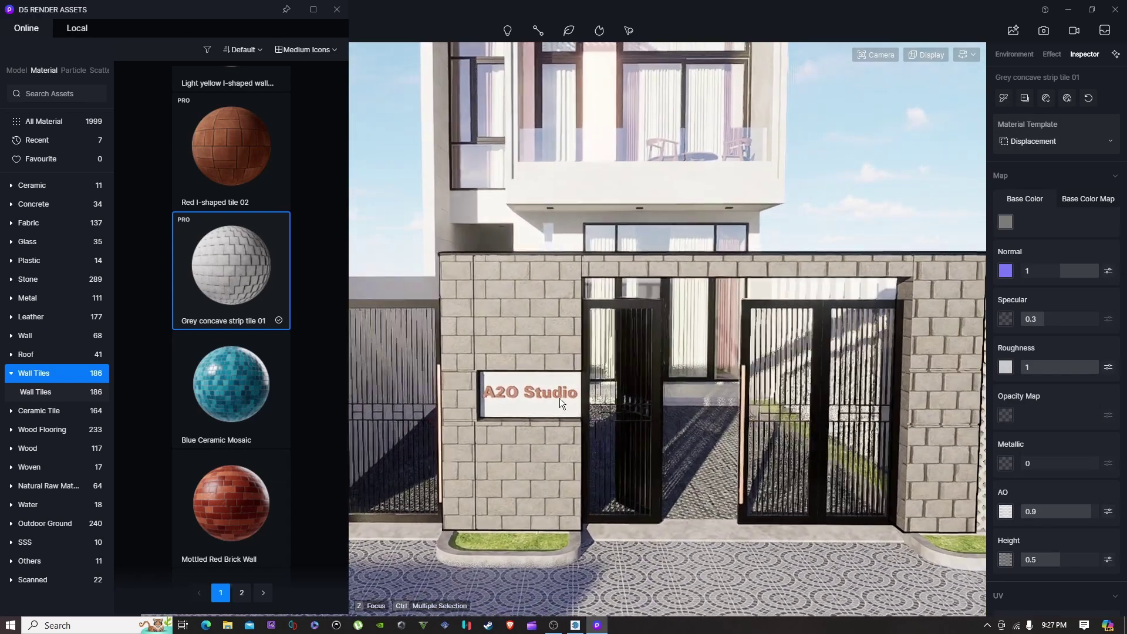
pyautogui.press('w')
pyautogui.press('a')
# Step: Undo the strip tile on the boundary wall and check the wall's concrete around the A2O Studio sign
pyautogui.hotkey('ctrl', 'z')
pyautogui.hotkey('ctrl', 'z')
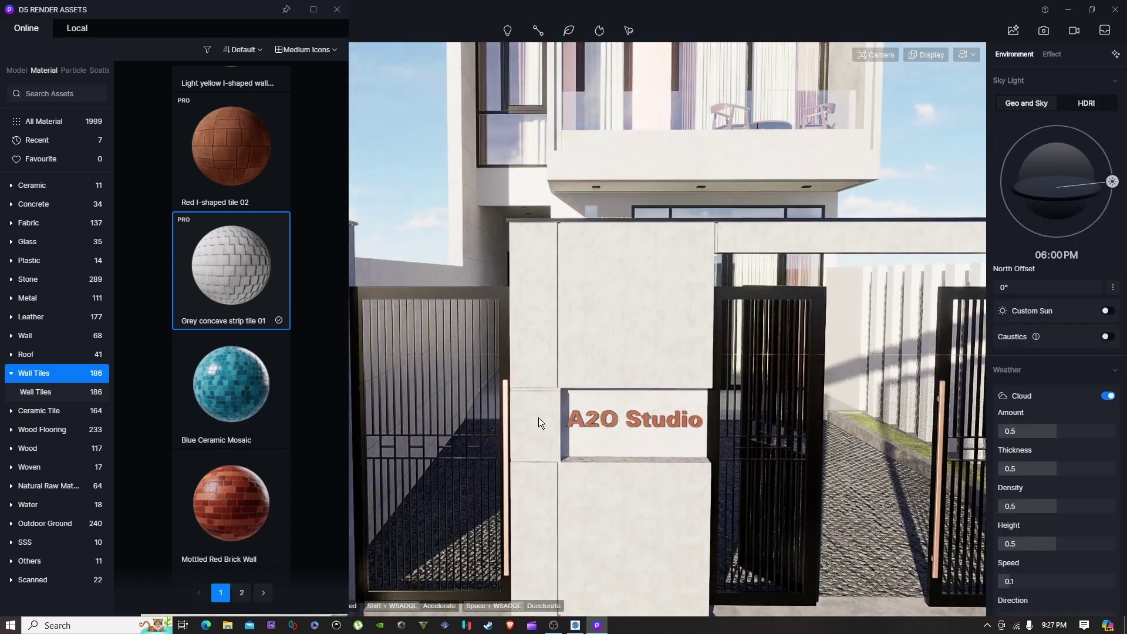
pyautogui.press('w')
pyautogui.press('a')
pyautogui.scroll(-5, 567, 371)
pyautogui.scroll(8, 411, 352)
pyautogui.scroll(-6, 616, 326)
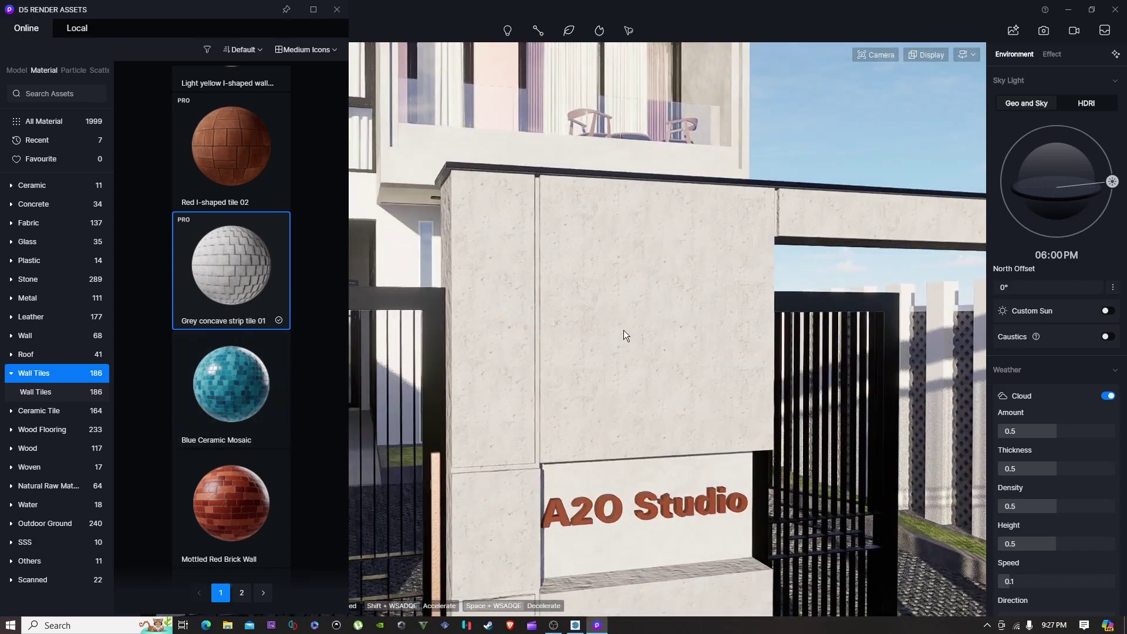
# Step: Download Rough Concrete 07 and Rough Concrete 09 from the Concrete category
pyautogui.click(49, 203)
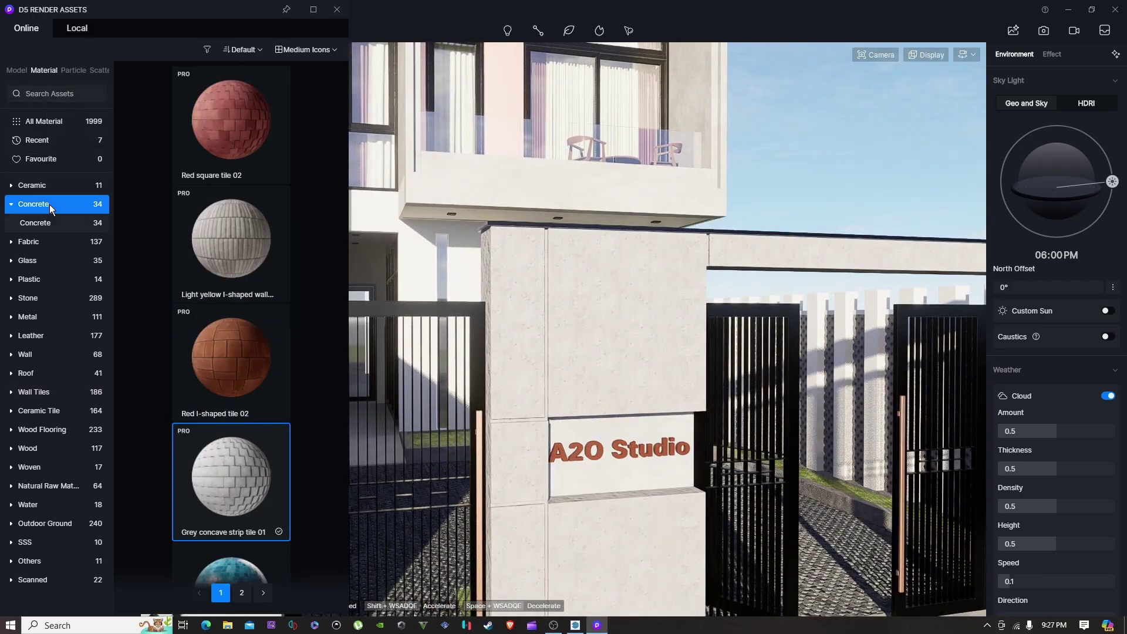
pyautogui.scroll(-3, 292, 240)
pyautogui.scroll(-10, 292, 239)
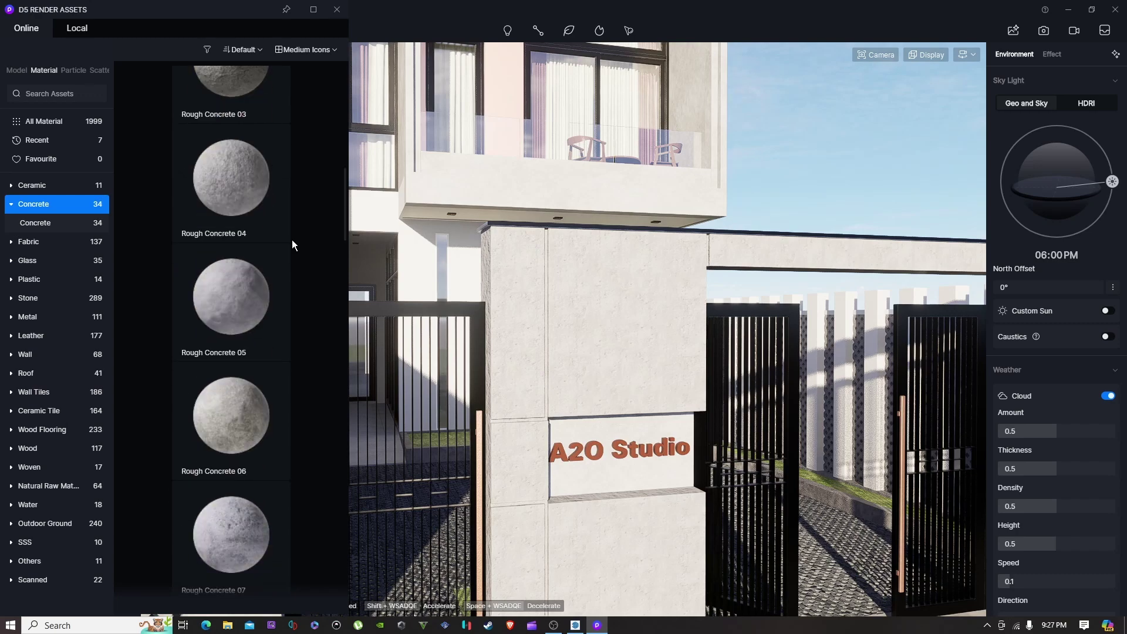
pyautogui.scroll(-3, 240, 194)
pyautogui.click(230, 210)
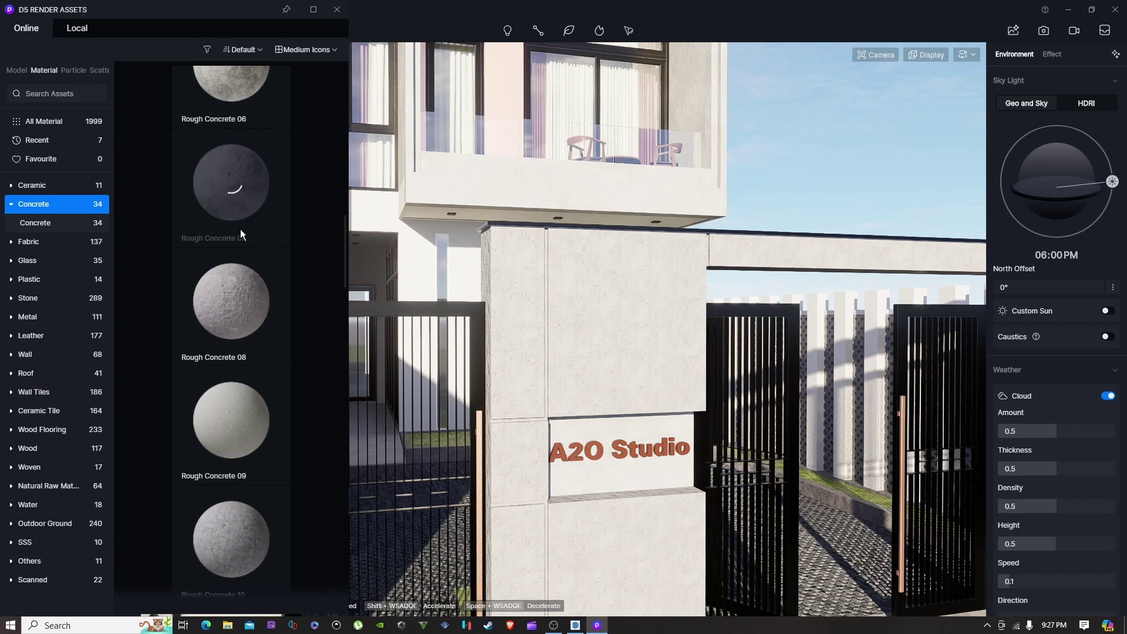
pyautogui.click(200, 464)
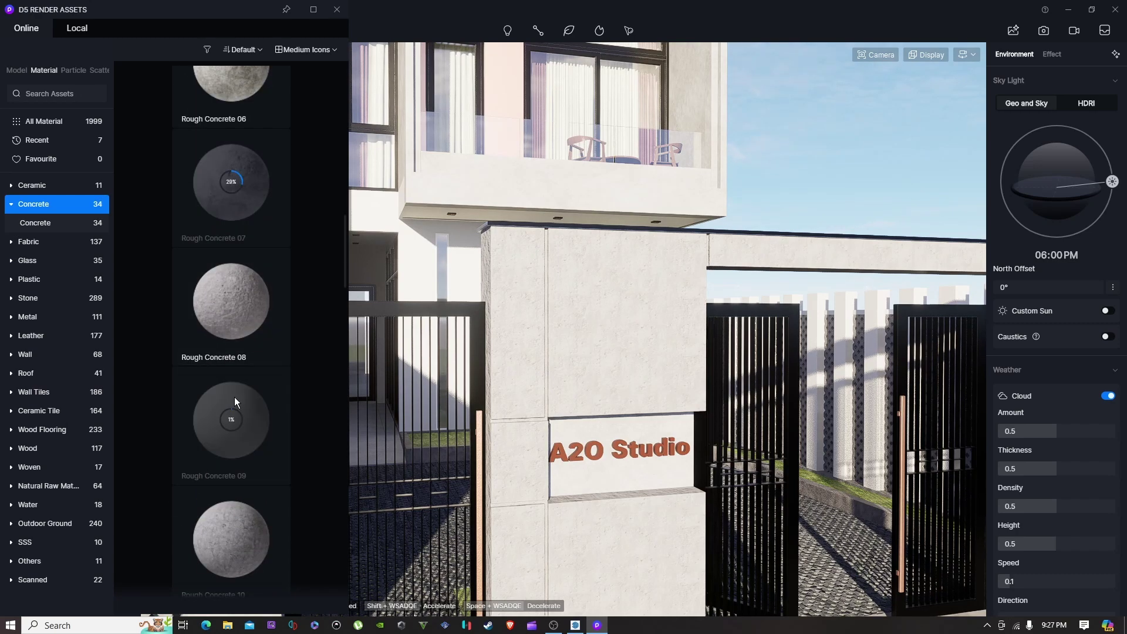
# Step: Pick the boundary wall's White Rough Concrete and darken its base color to HSV 0, 0, 34
pyautogui.press('s')
pyautogui.press('d')
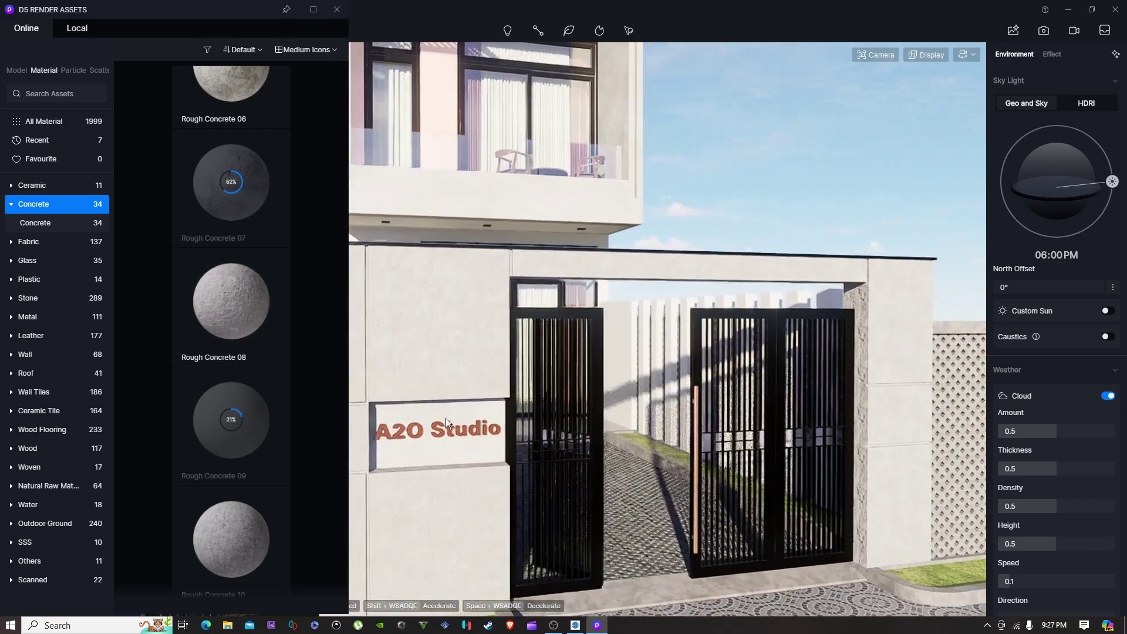
pyautogui.press('w')
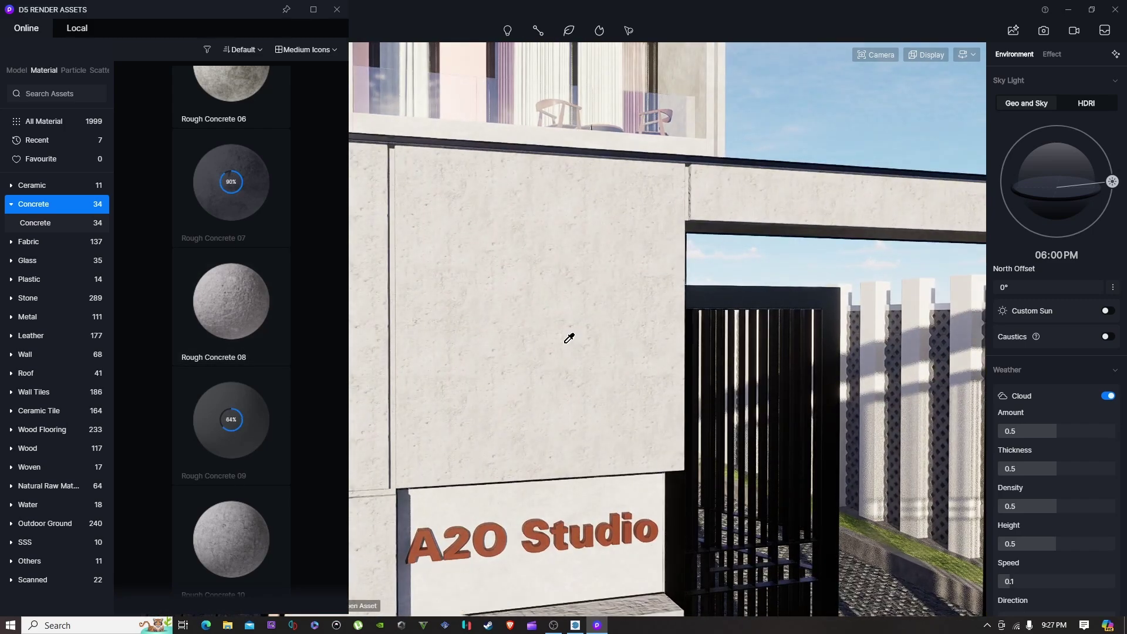
pyautogui.click(569, 337)
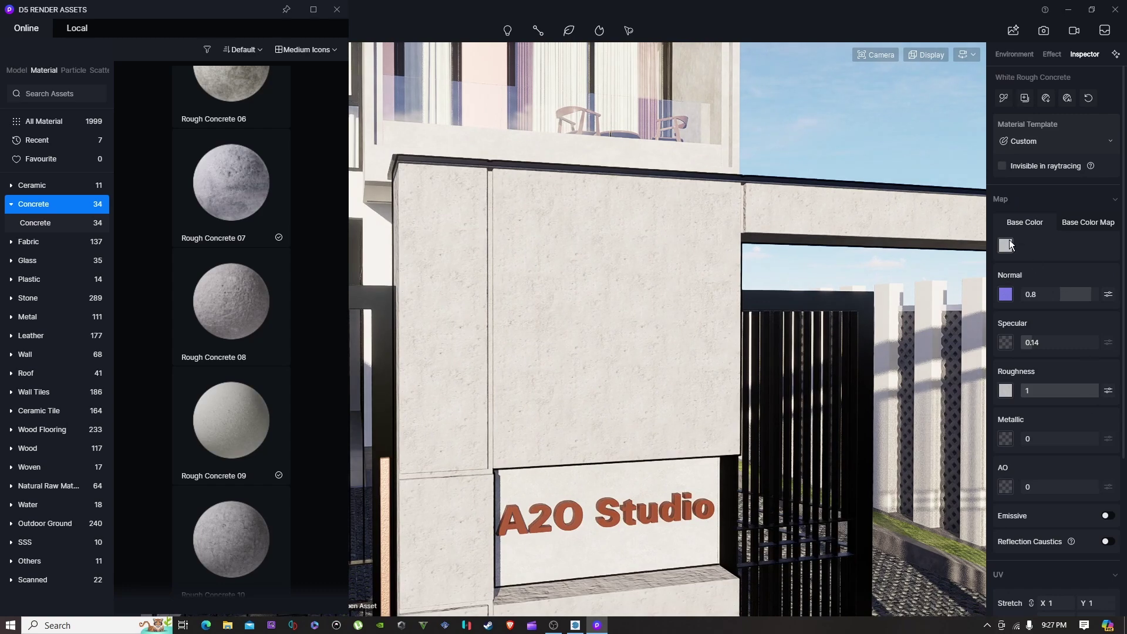
pyautogui.click(1005, 307)
pyautogui.moveTo(992, 307); pyautogui.dragTo(982, 319)
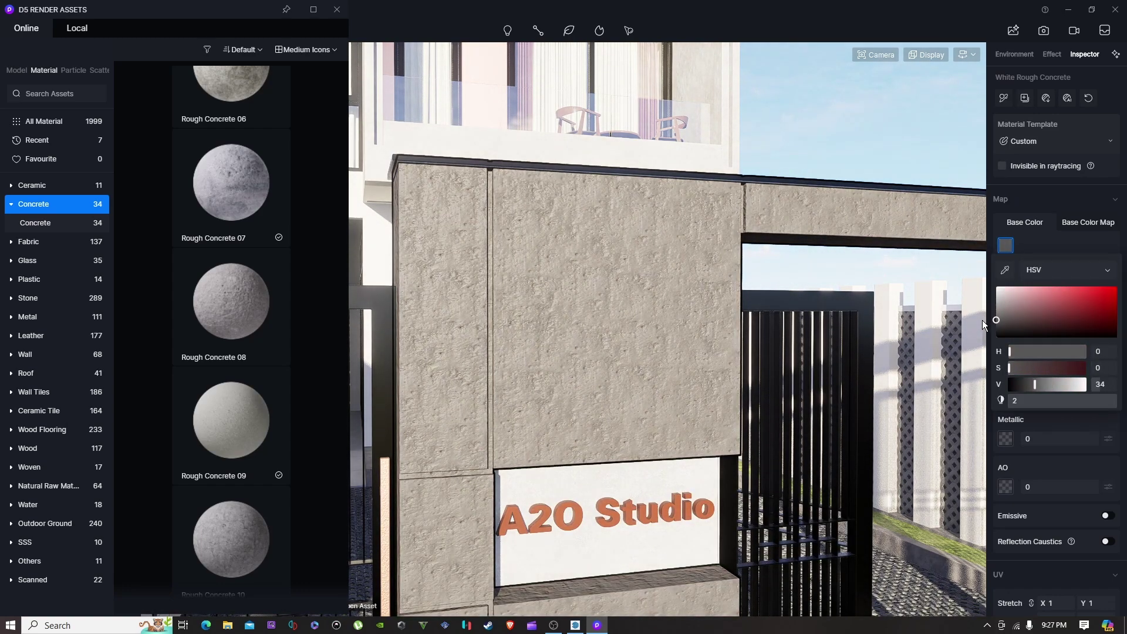
# Step: Darken the boundary wall concrete's base color further to a near-black tone and end the material editing
pyautogui.press('s')
pyautogui.press('s')
pyautogui.moveTo(775, 476); pyautogui.dragTo(601, 447, button='right')
pyautogui.press('s')
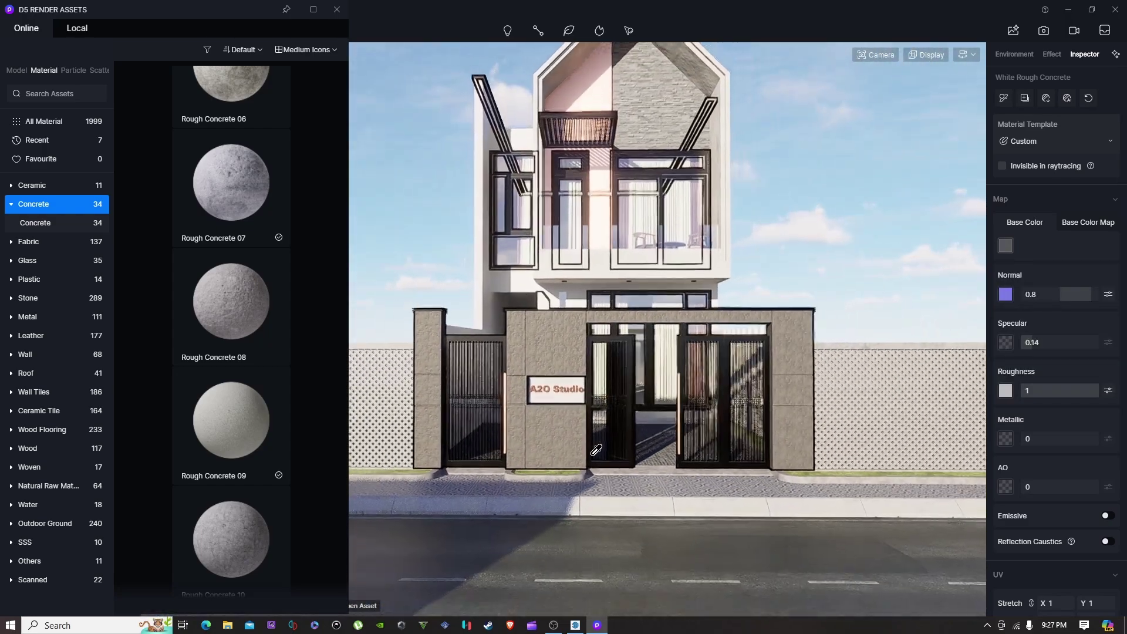
pyautogui.press('q')
pyautogui.moveTo(996, 324); pyautogui.dragTo(984, 330)
pyautogui.press('Escape')
pyautogui.press('w')
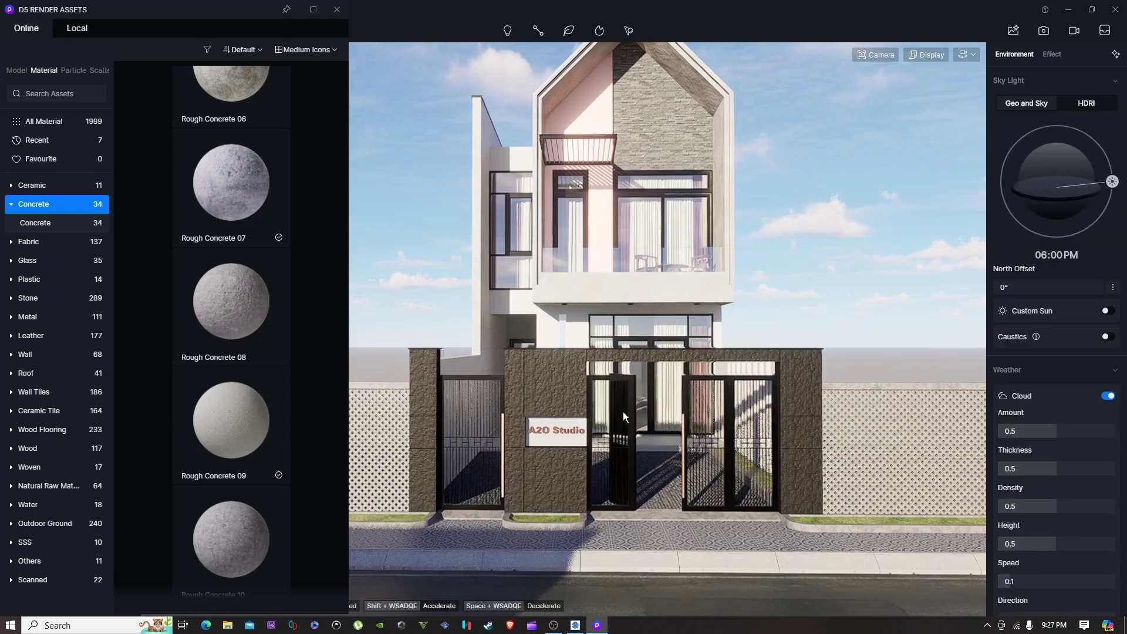
# Step: Try a UV stretch of 10 on the boundary wall's White Rough Concrete, then set it to 1
pyautogui.press('w')
pyautogui.press('a')
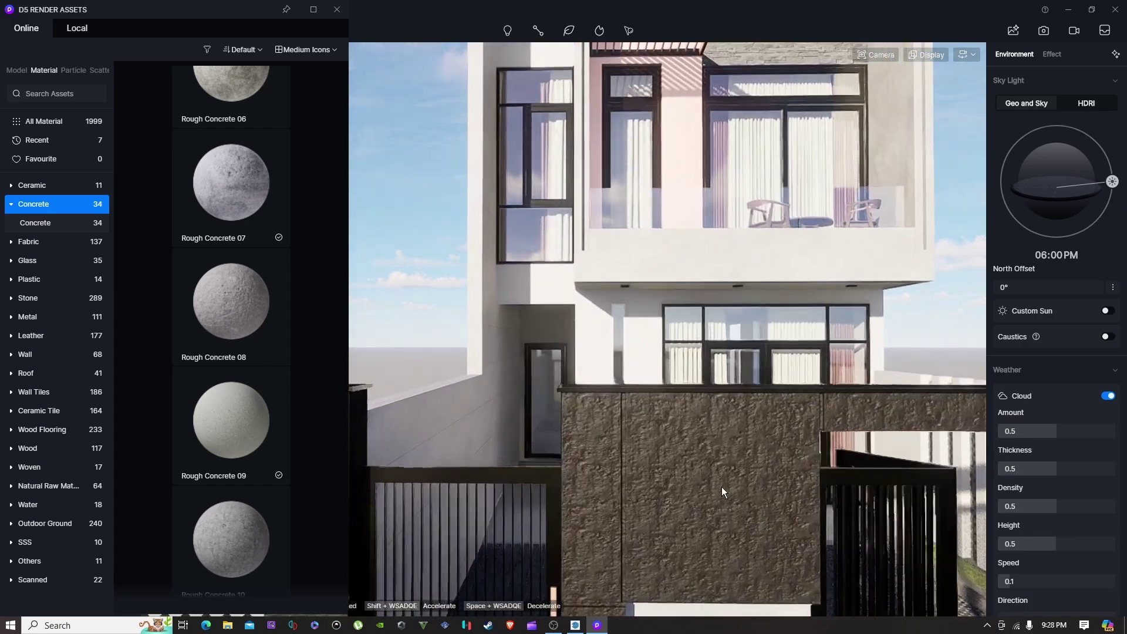
pyautogui.press('d')
pyautogui.moveTo(721, 488); pyautogui.dragTo(721, 514, button='right')
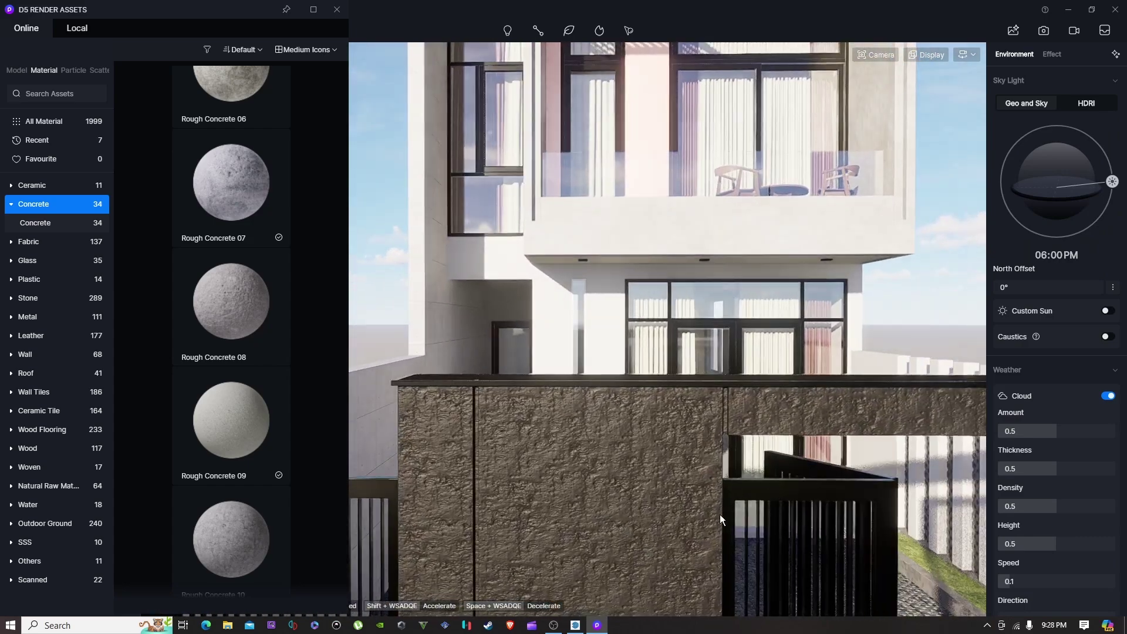
pyautogui.click(629, 506)
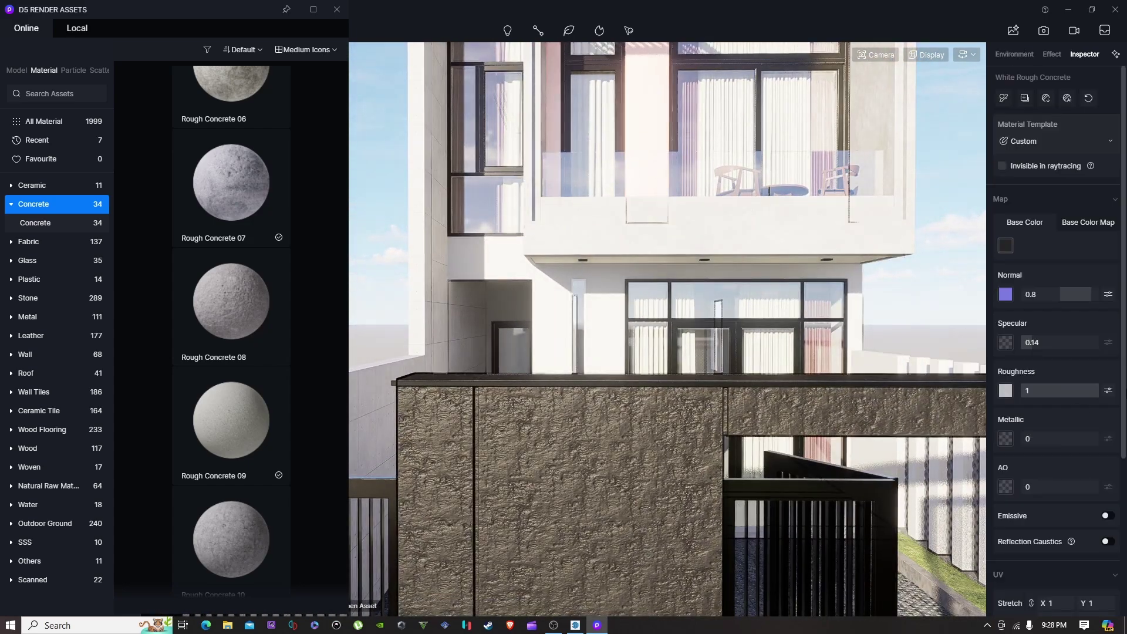
pyautogui.scroll(-3, 1082, 444)
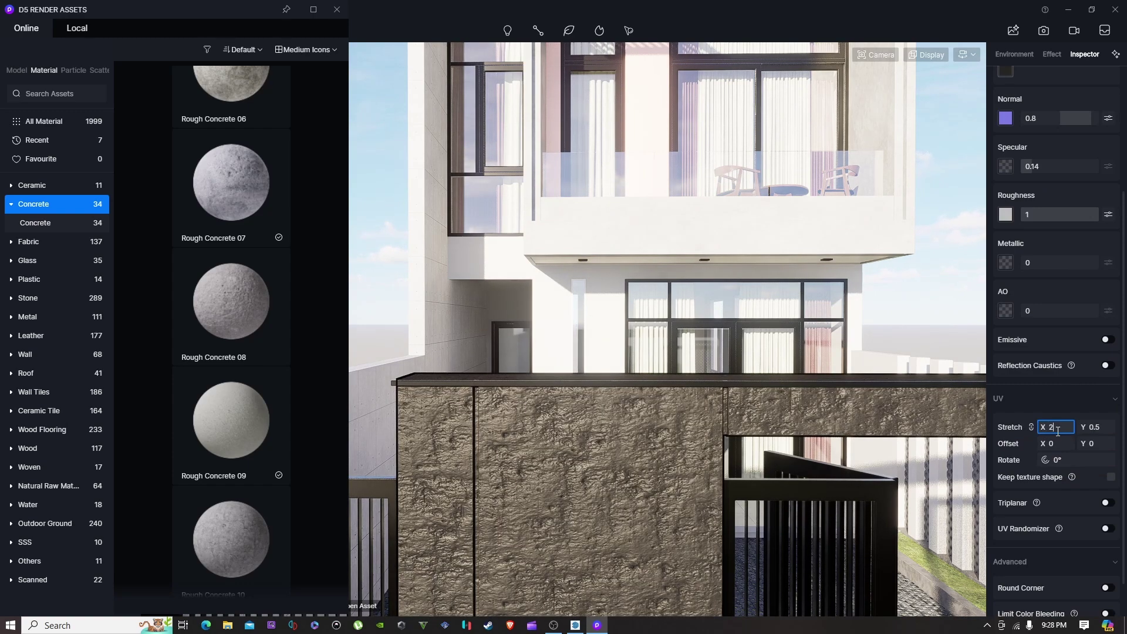
pyautogui.press('Return')
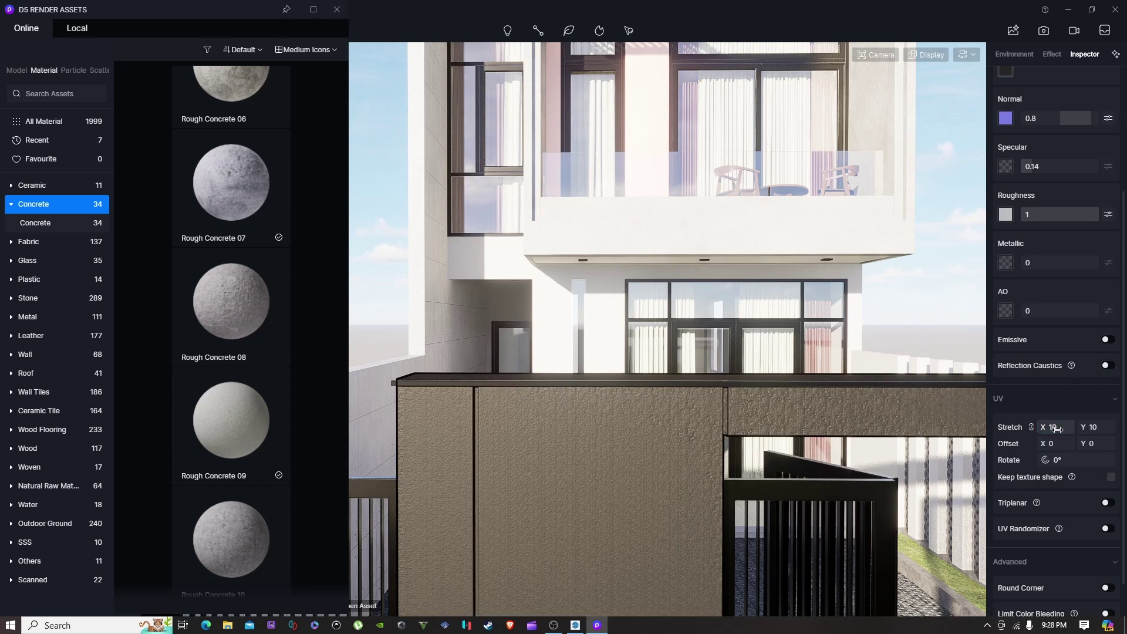
pyautogui.write('1')
pyautogui.press('Return')
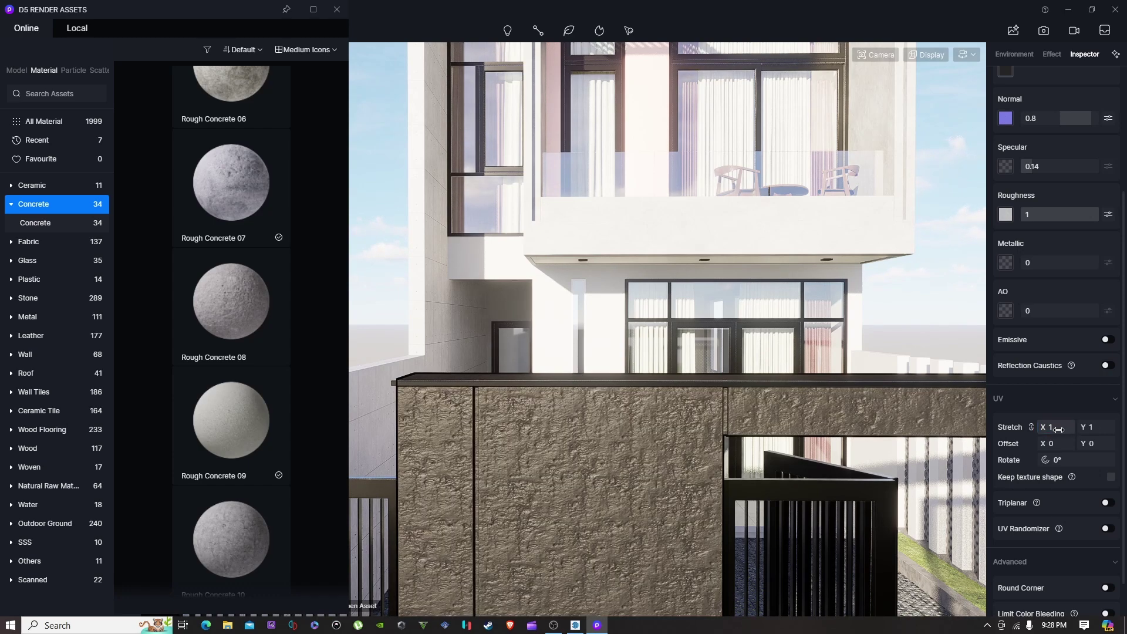
# Step: Download Rough Concrete 08 and apply Rough Concrete 09 to the front boundary wall
pyautogui.press('s')
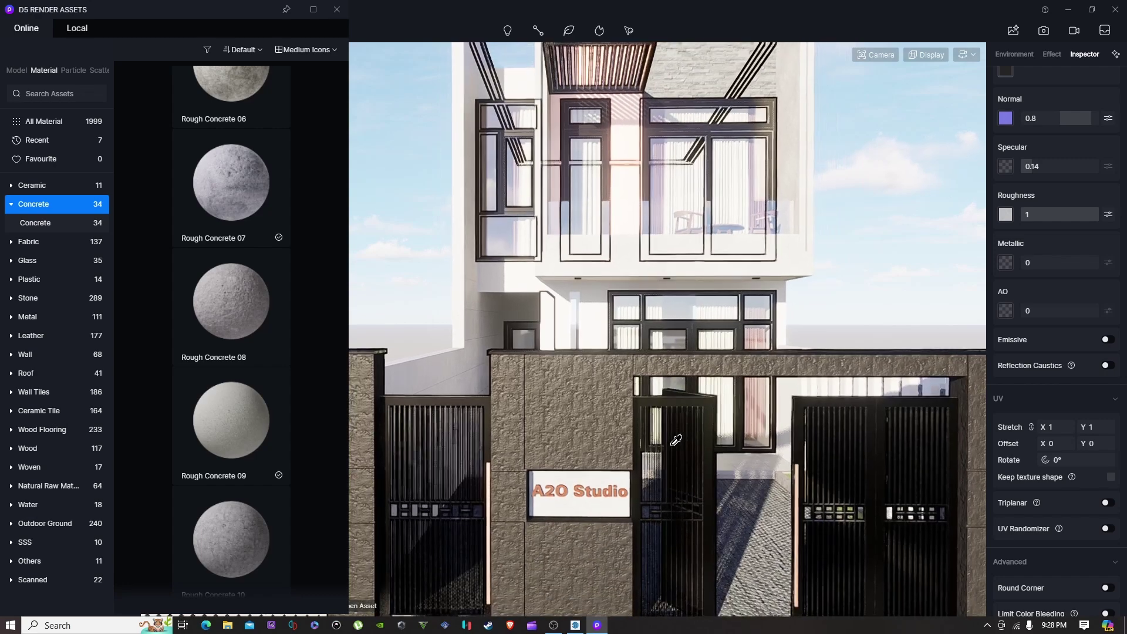
pyautogui.click(218, 303)
pyautogui.moveTo(224, 464); pyautogui.dragTo(781, 387)
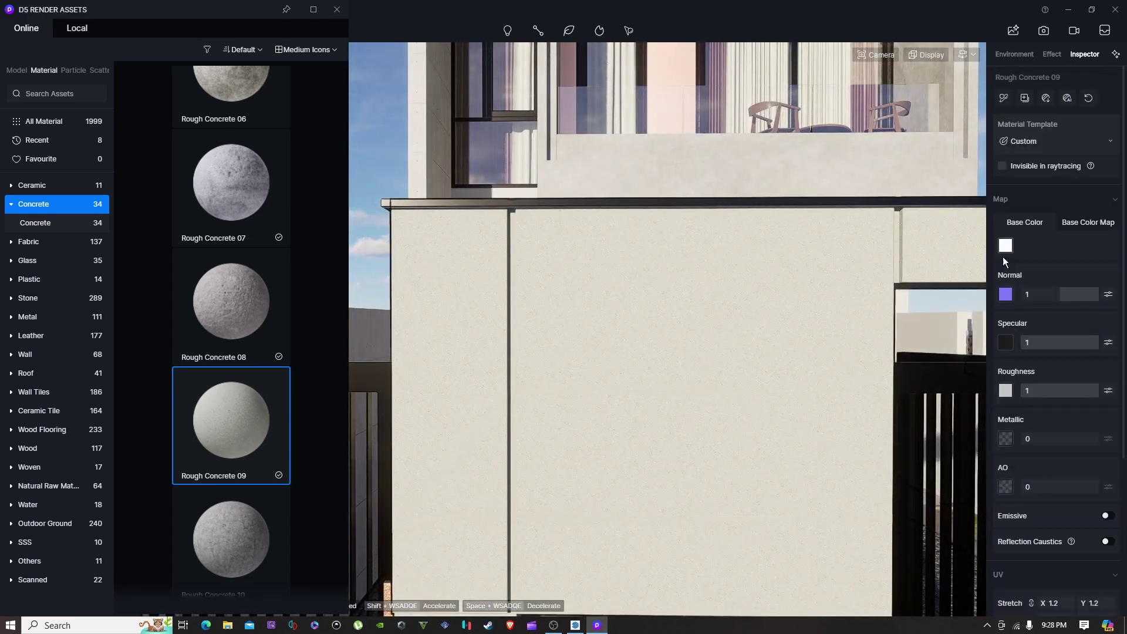
# Step: Darken the boundary wall's Rough Concrete 09 base color to HSV 0, 0, 28 and check it around the A2O Studio sign
pyautogui.click(1006, 246)
pyautogui.moveTo(997, 316); pyautogui.dragTo(991, 318)
pyautogui.press('s')
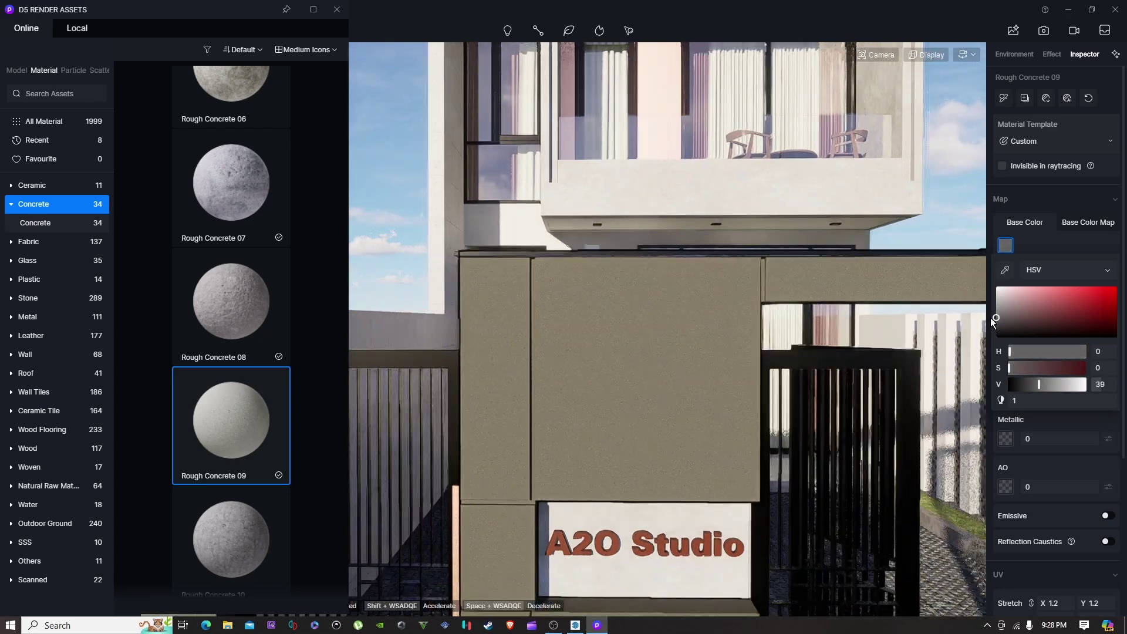
pyautogui.click(988, 319)
pyautogui.click(1006, 249)
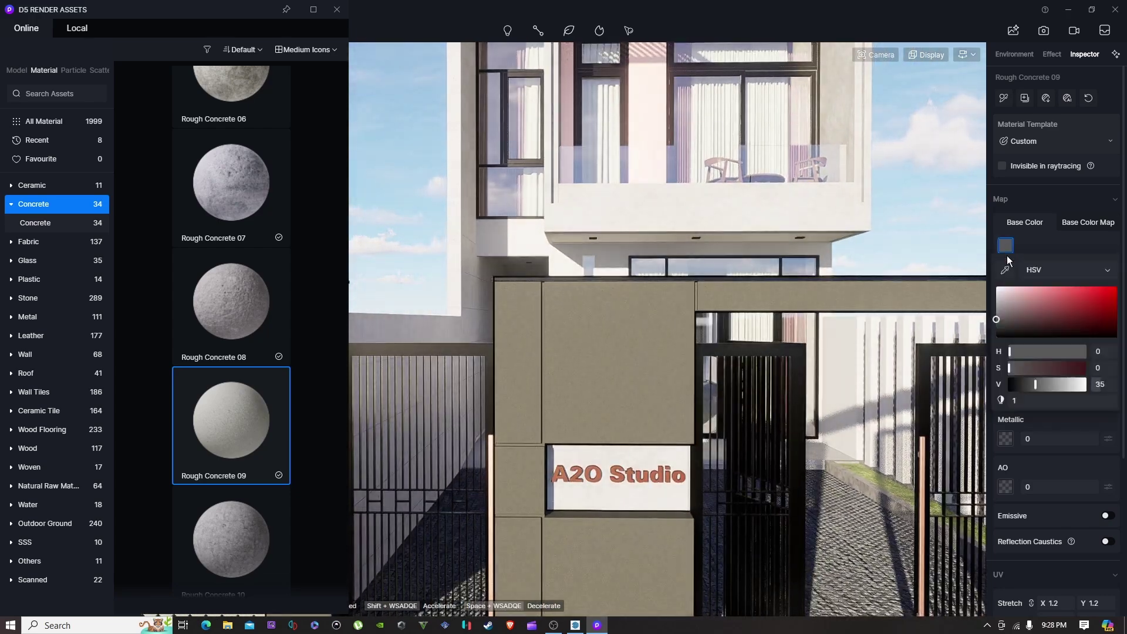
pyautogui.click(996, 323)
pyautogui.scroll(-3, 734, 466)
pyautogui.scroll(5, 622, 470)
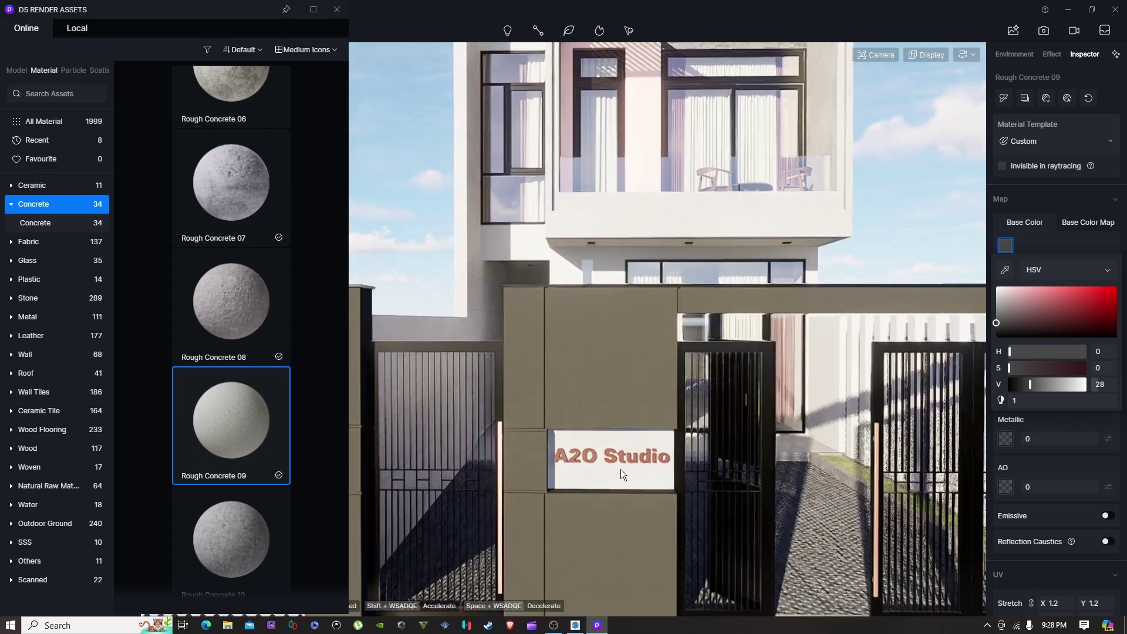
pyautogui.scroll(2, 621, 470)
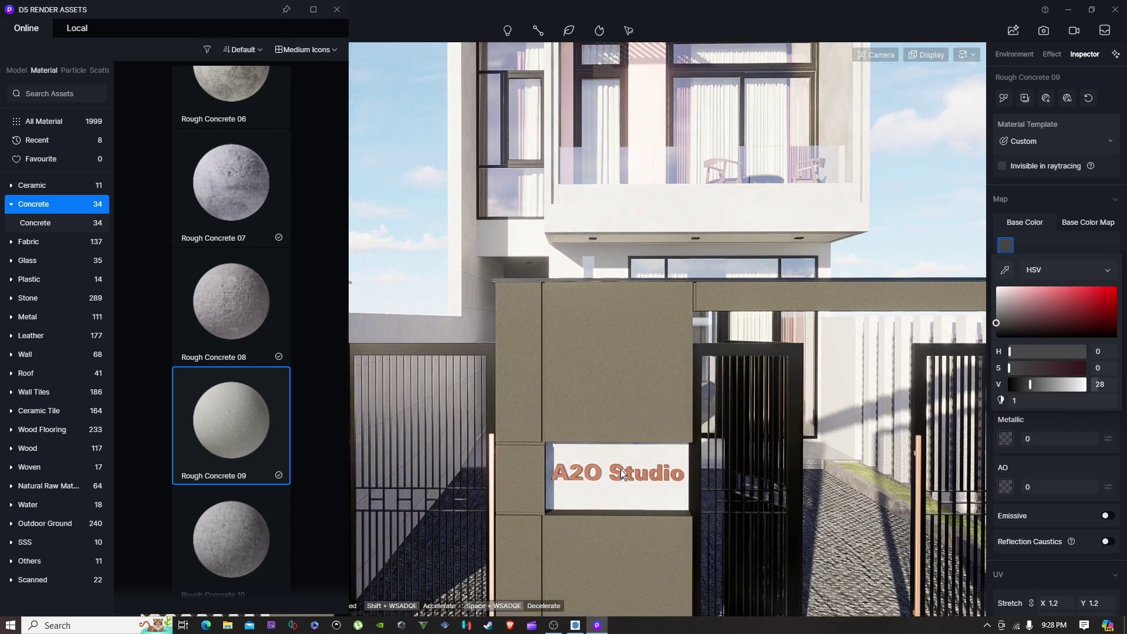
pyautogui.scroll(3, 622, 470)
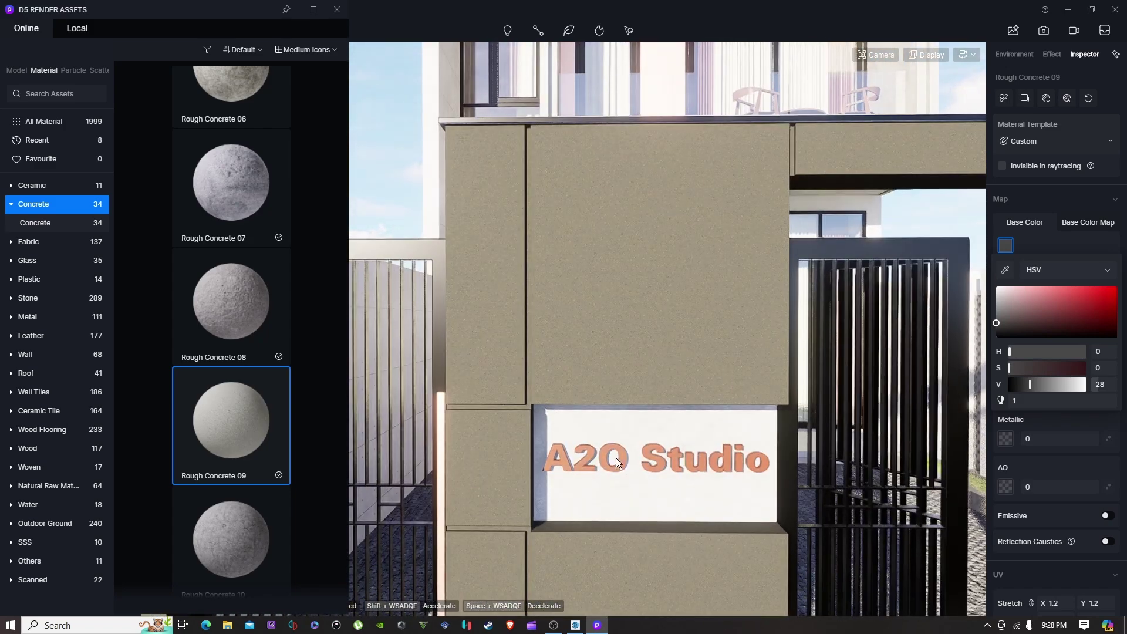
# Step: Copy the gate handle's Rose Gold material onto the A2O Studio sign letters and check the letters up close
pyautogui.click(616, 459)
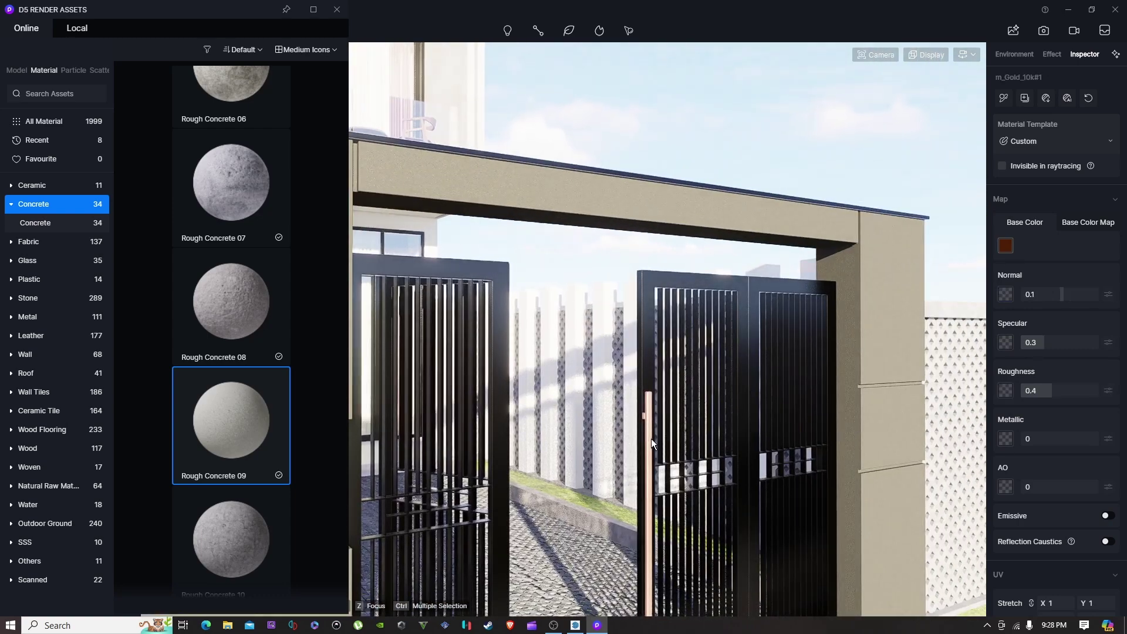
pyautogui.click(1005, 98)
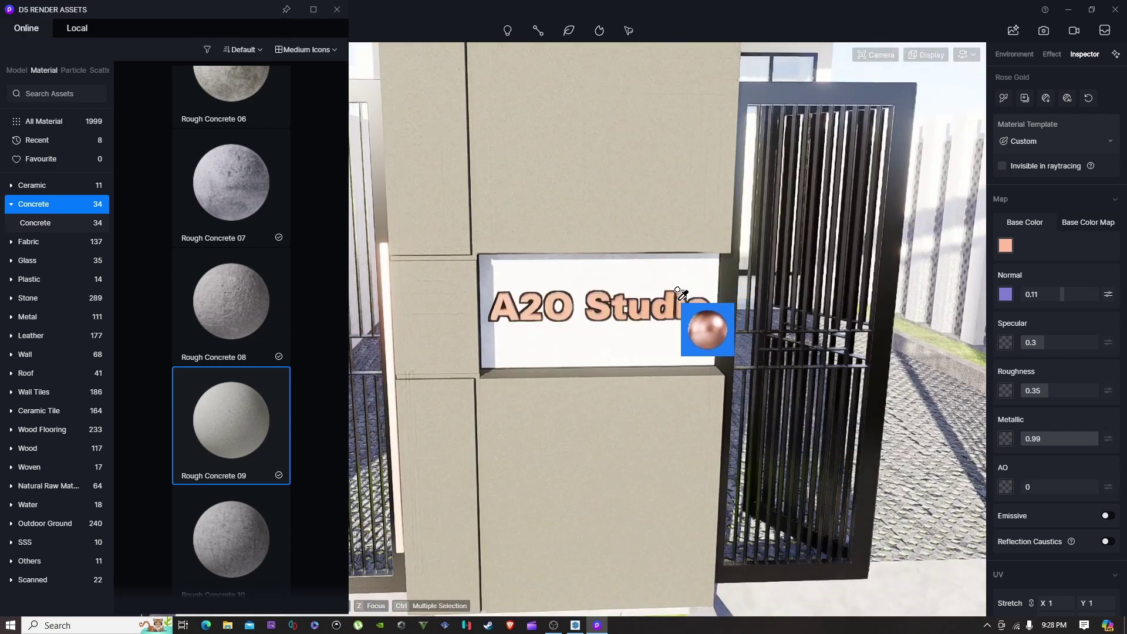
pyautogui.press('Escape')
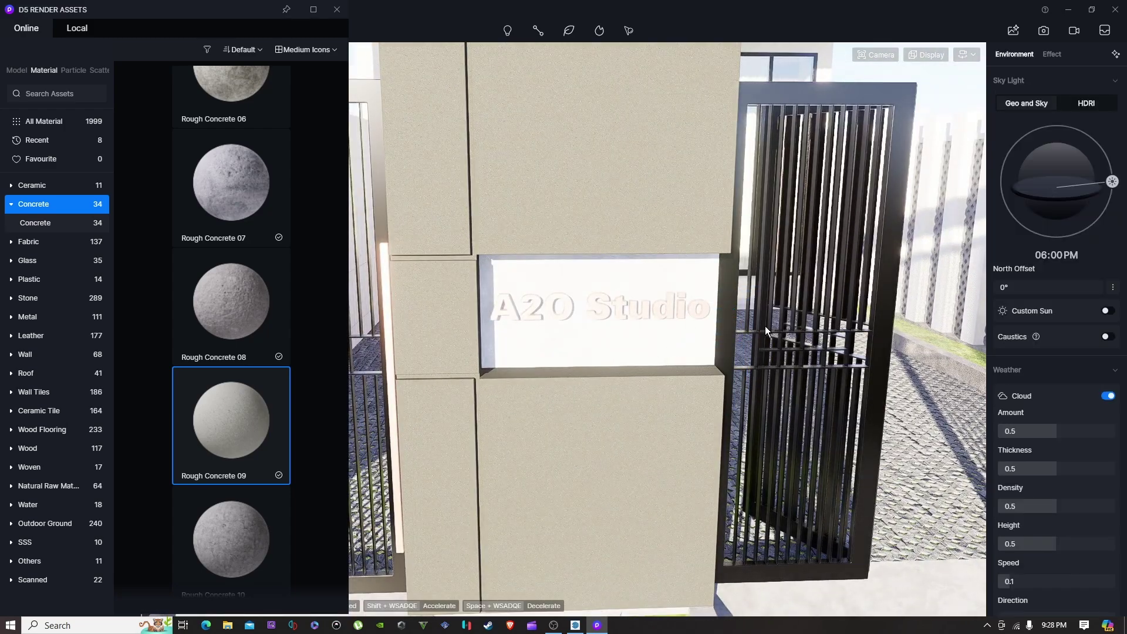
pyautogui.scroll(5, 695, 351)
pyautogui.click(706, 281)
pyautogui.scroll(-5, 950, 260)
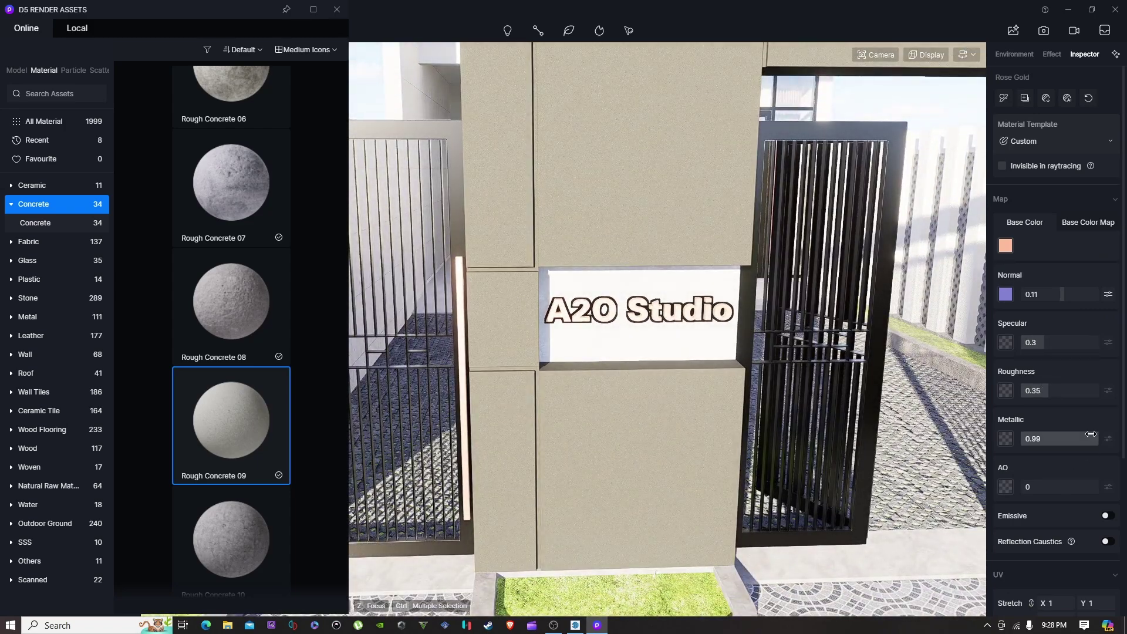
pyautogui.press('Escape')
pyautogui.scroll(-4, 898, 428)
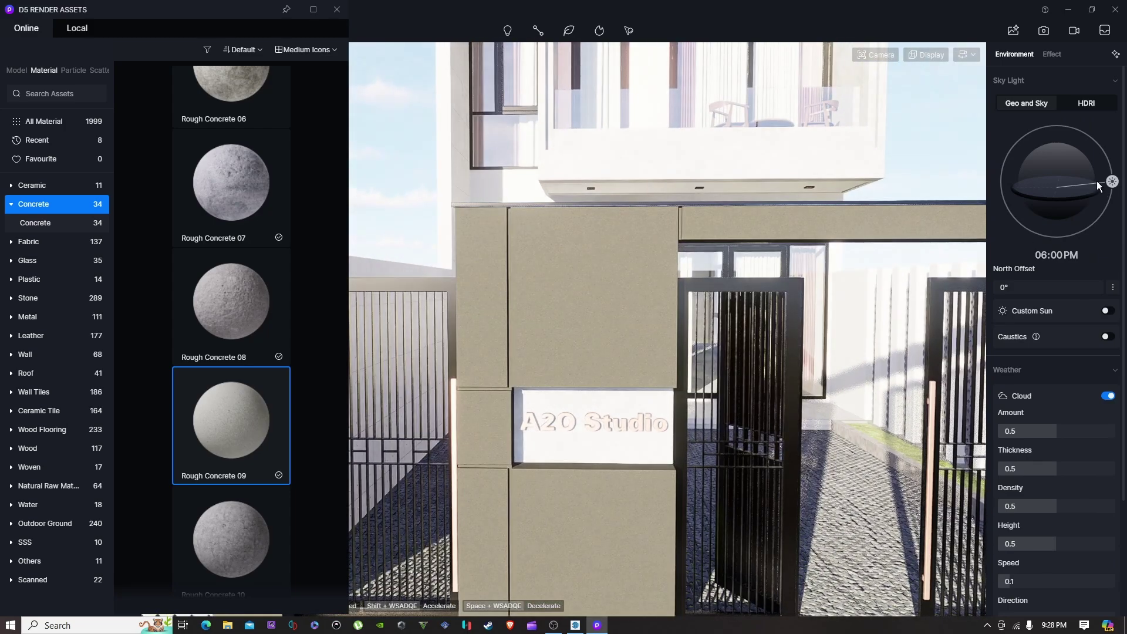
# Step: Set the sun's time of day to 11:48 AM and view the front gate in that light
pyautogui.moveTo(1098, 184); pyautogui.dragTo(1054, 128)
pyautogui.scroll(-5, 903, 217)
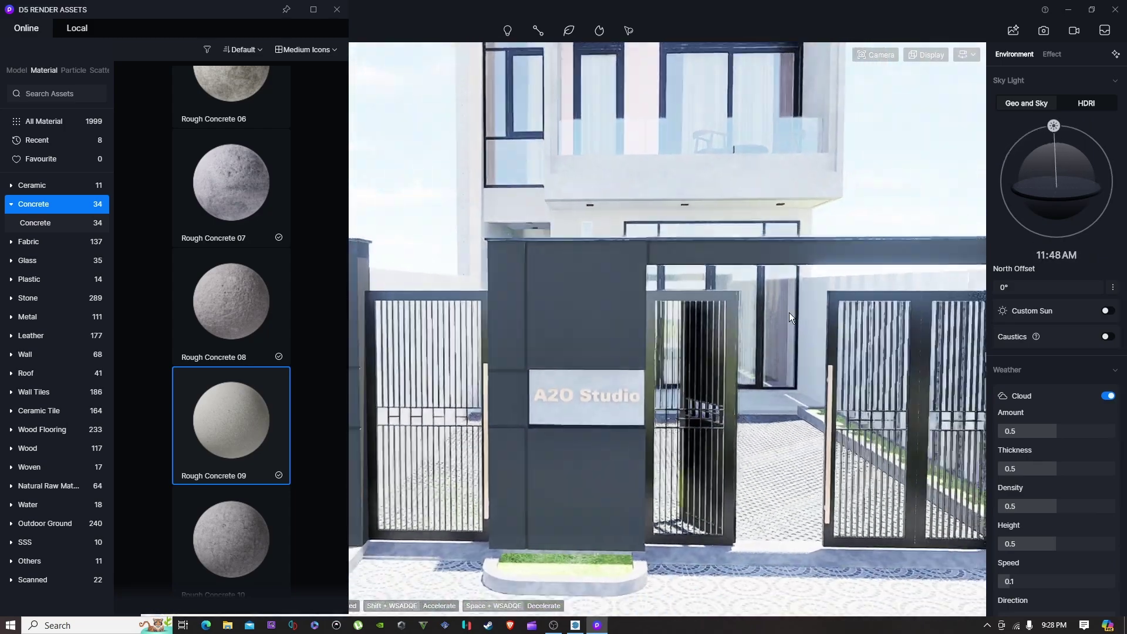
pyautogui.scroll(8, 695, 361)
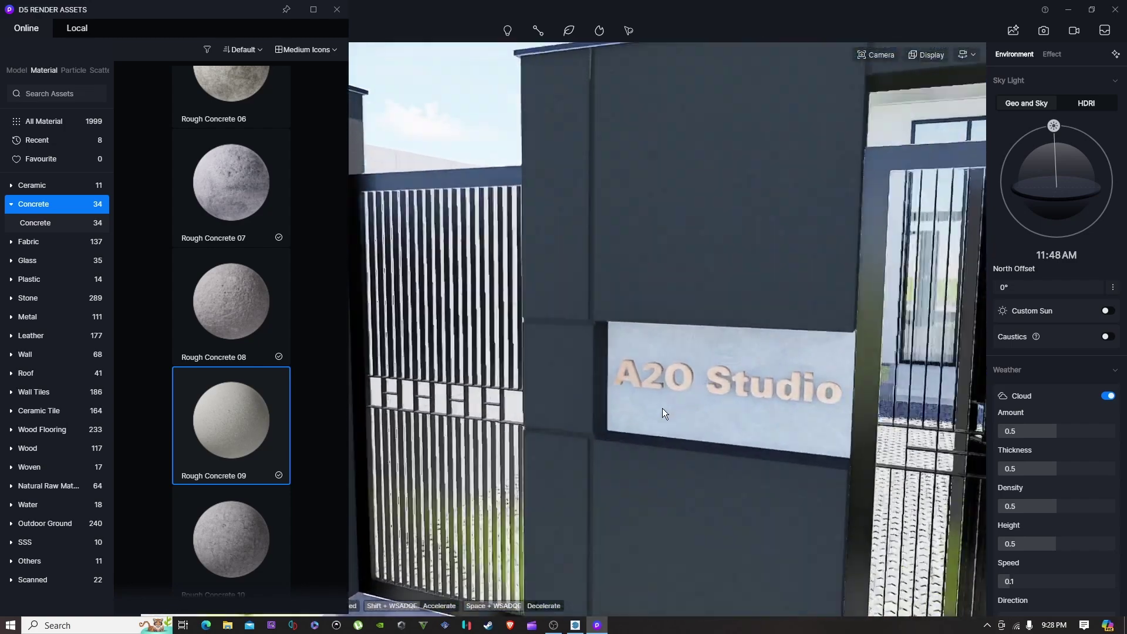
# Step: Make the A2O Studio letters' Rose Gold material emissive at intensity 5 and check the sign from the street
pyautogui.scroll(5, 591, 424)
pyautogui.click(653, 403)
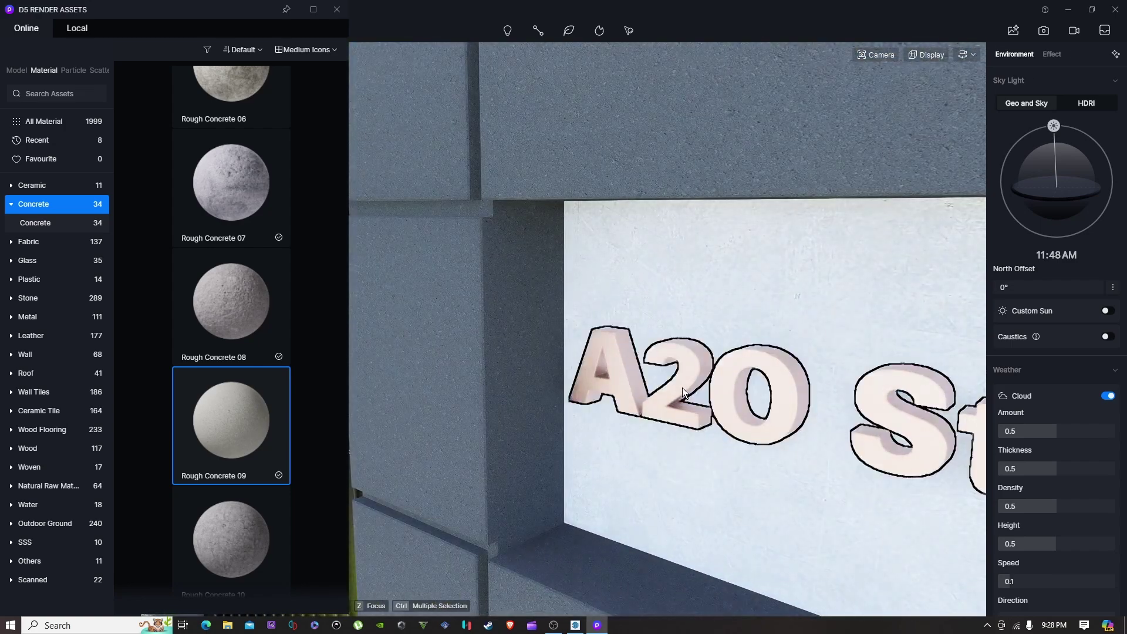
pyautogui.scroll(-3, 1037, 370)
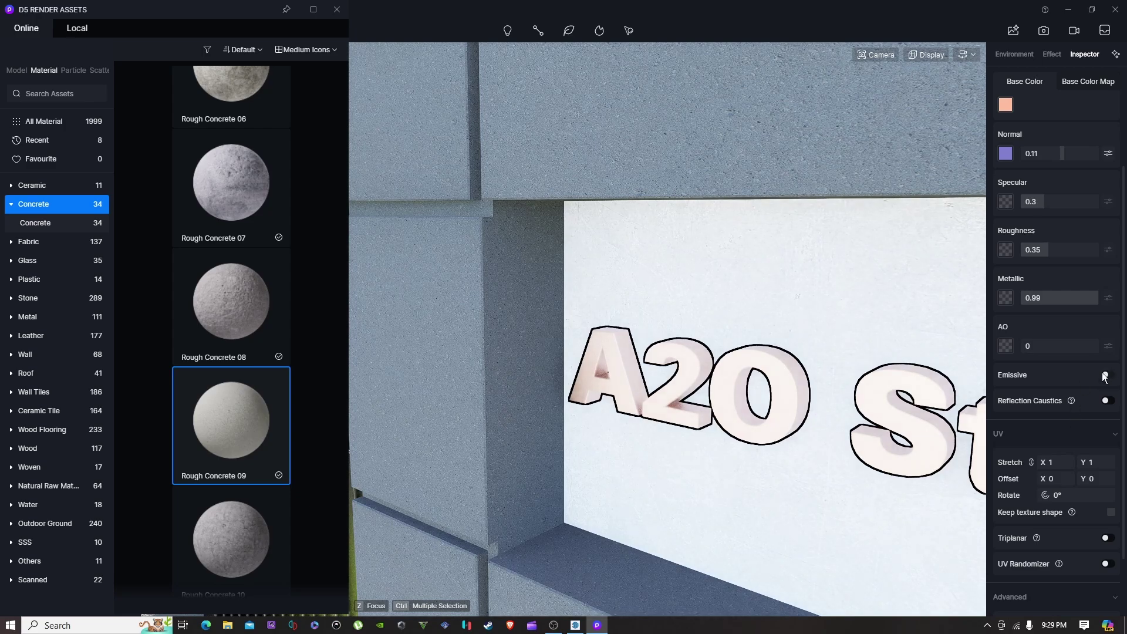
pyautogui.click(1107, 376)
pyautogui.scroll(-8, 884, 407)
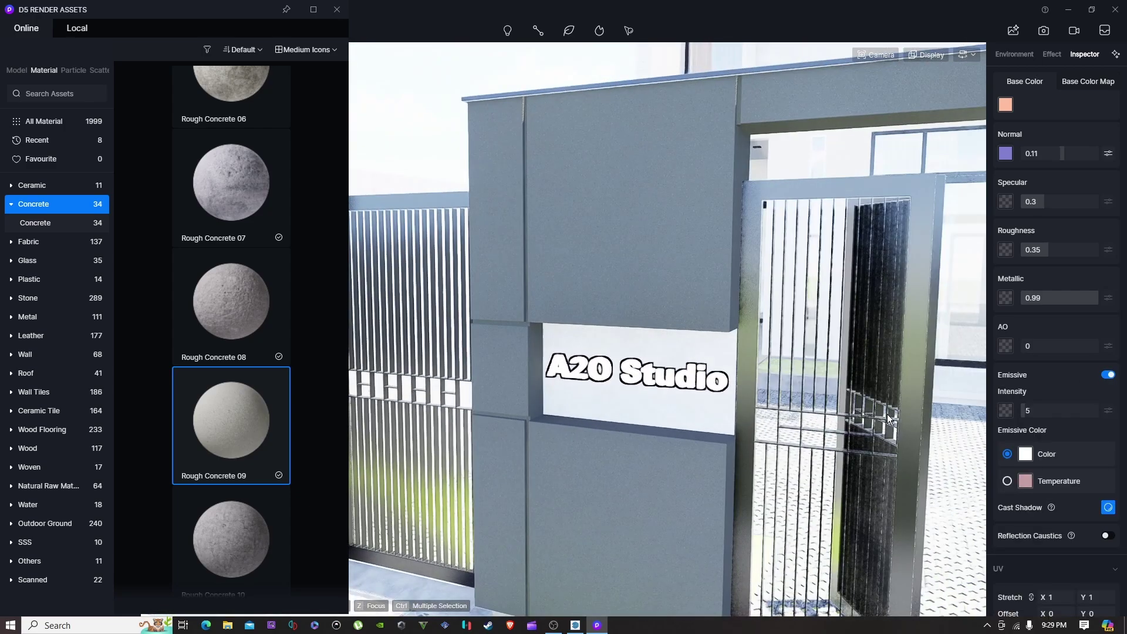
pyautogui.press('Escape')
pyautogui.scroll(-8, 691, 407)
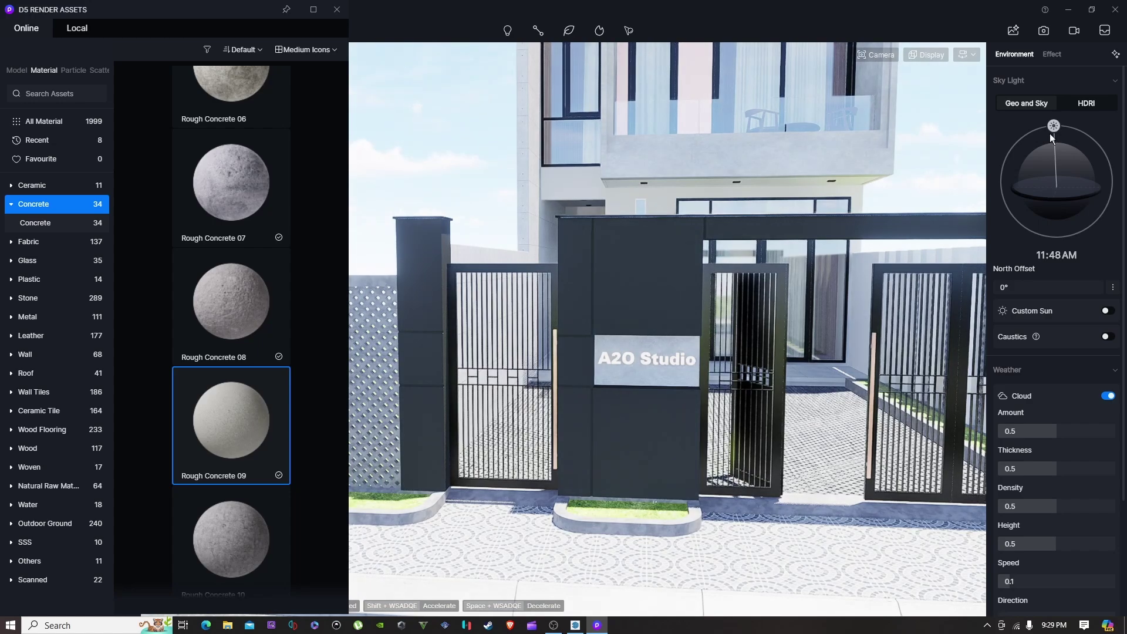
# Step: Set the sun's time of day to 01:05 PM and view the house facade
pyautogui.moveTo(1050, 133); pyautogui.dragTo(1065, 156)
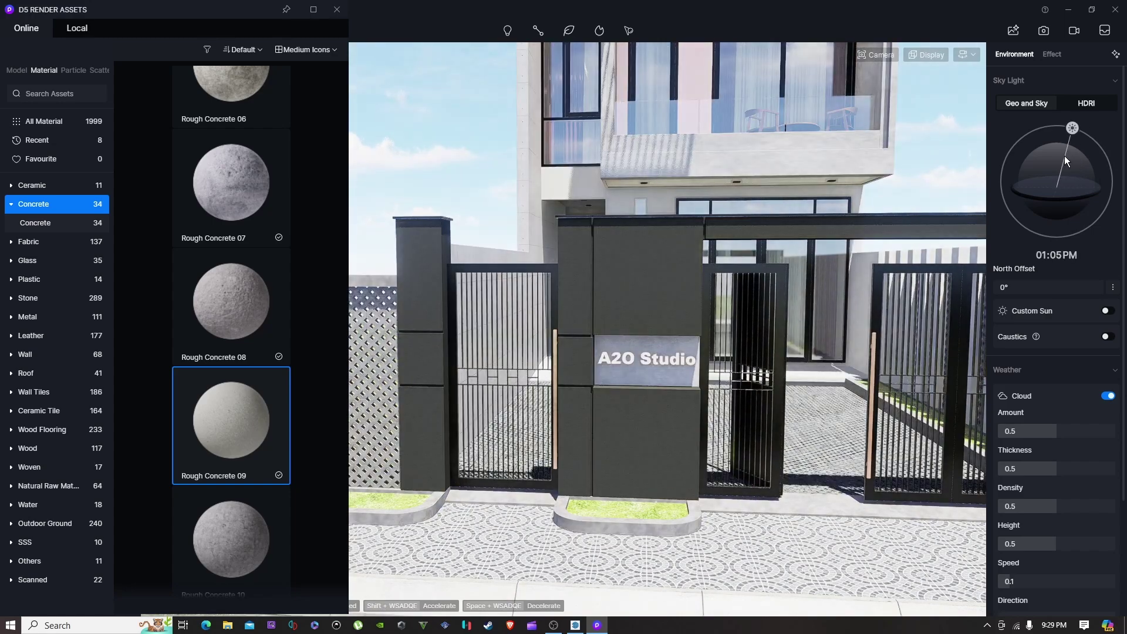
pyautogui.press('s')
pyautogui.moveTo(717, 300); pyautogui.dragTo(815, 249, button='right')
pyautogui.press('a')
pyautogui.press('w')
# Step: Inspect the materials of the upper-floor concrete frame and the green strip along the front fence
pyautogui.click(698, 400)
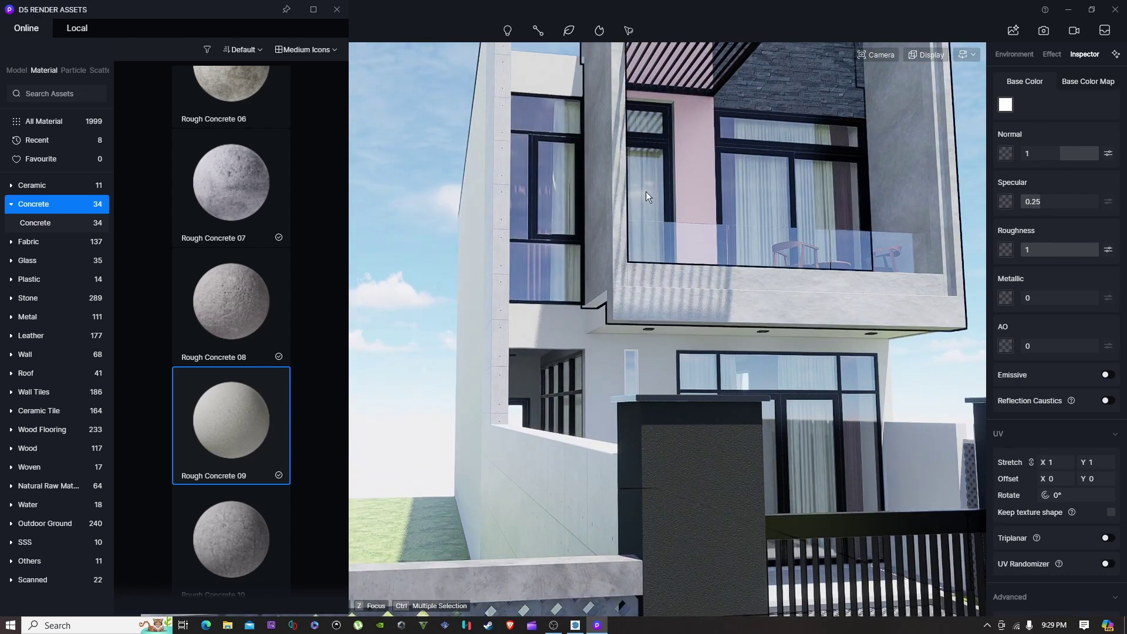
pyautogui.scroll(3, 1028, 100)
pyautogui.moveTo(823, 270); pyautogui.dragTo(693, 404, button='right')
pyautogui.click(693, 404)
pyautogui.scroll(-3, 687, 411)
pyautogui.scroll(-3, 681, 430)
pyautogui.moveTo(755, 538); pyautogui.dragTo(717, 484, button='right')
pyautogui.press('d')
pyautogui.press('s')
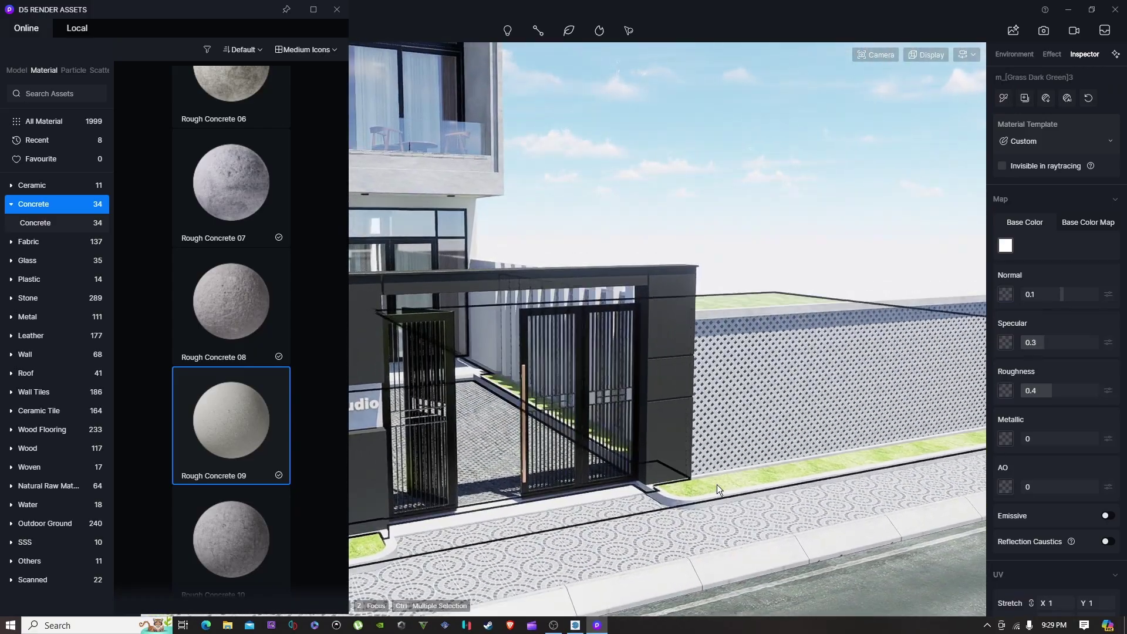
# Step: Sample the lawn's dark green grass material and switch its template from Custom to Grass
pyautogui.scroll(2, 717, 485)
pyautogui.press('i')
pyautogui.press('e')
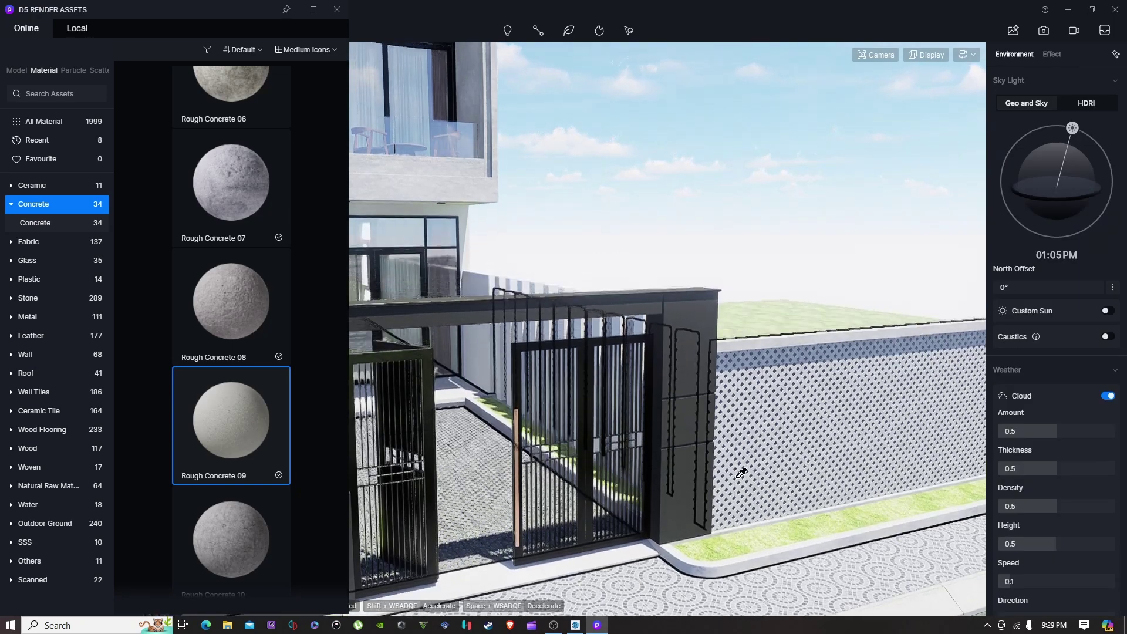
pyautogui.moveTo(738, 477); pyautogui.dragTo(728, 511, button='right')
pyautogui.click(805, 343)
pyautogui.click(1080, 141)
pyautogui.click(1046, 515)
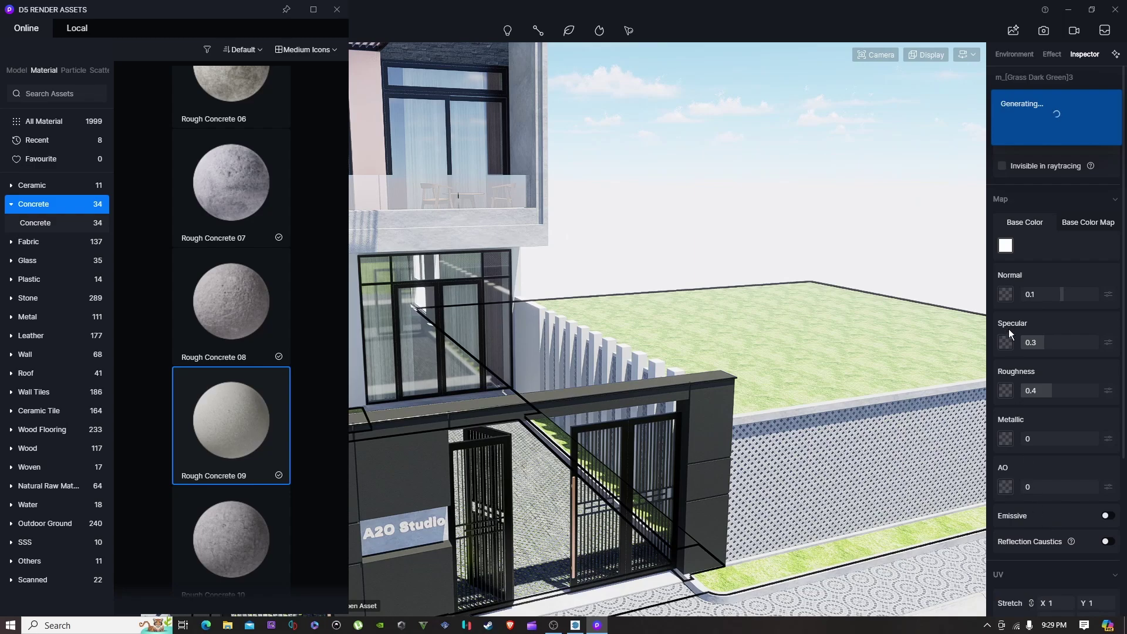
# Step: Examine the 3D grass along the fence, in the planters and around the gate entrance and driveway paving
pyautogui.moveTo(901, 328); pyautogui.dragTo(569, 421, button='right')
pyautogui.press('w')
pyautogui.press('w')
pyautogui.press('s')
pyautogui.press('s')
pyautogui.press('w')
pyautogui.press('a')
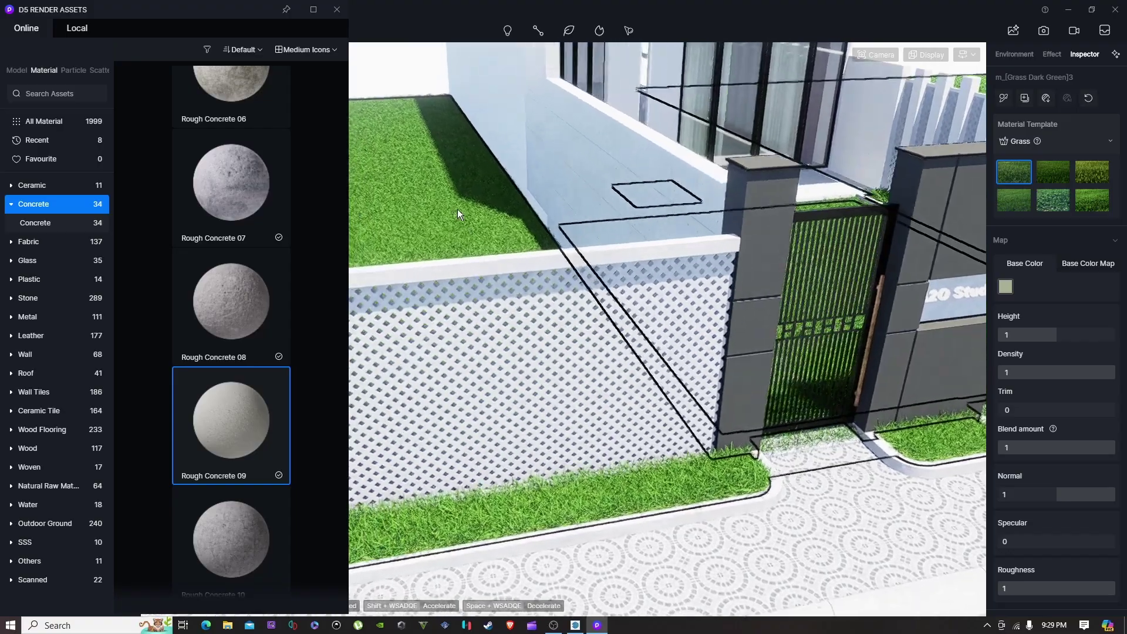
pyautogui.press('s')
pyautogui.press('d')
pyautogui.press('w')
pyautogui.press('d')
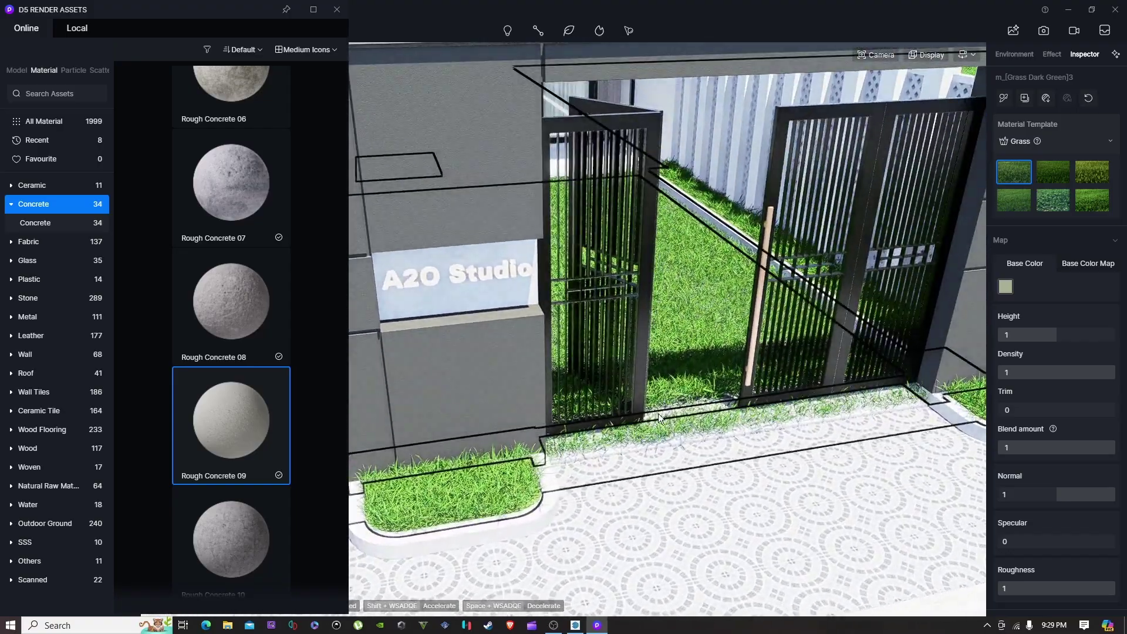
pyautogui.moveTo(658, 414); pyautogui.dragTo(649, 363, button='right')
pyautogui.press('s')
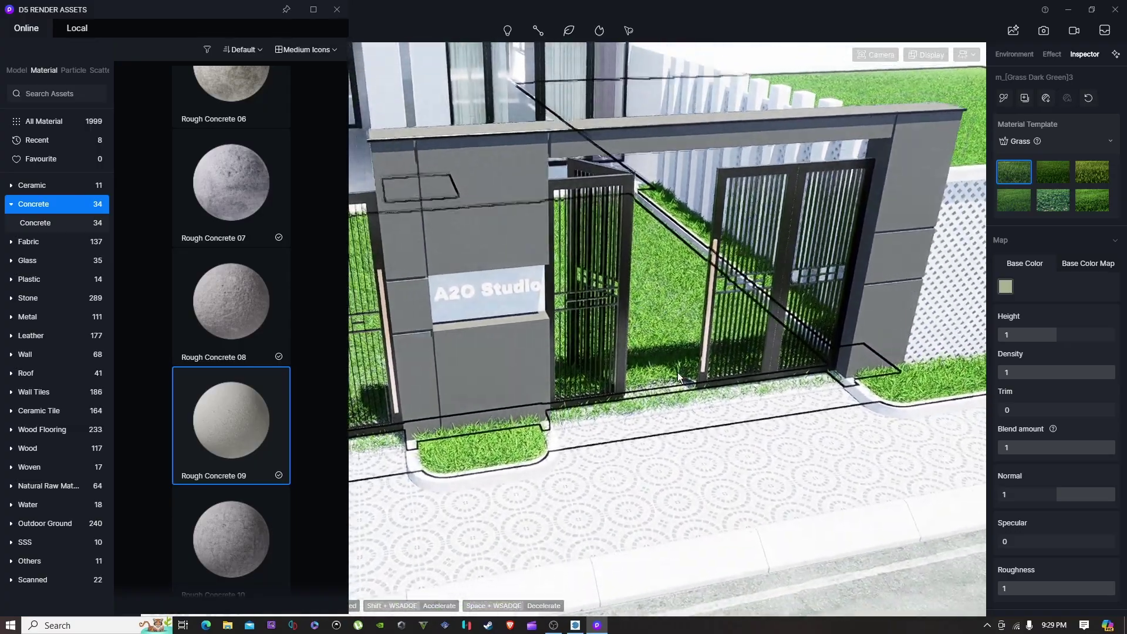
pyautogui.press('w')
pyautogui.press('d')
pyautogui.moveTo(719, 443); pyautogui.dragTo(673, 379, button='right')
pyautogui.press('s')
# Step: Leave the material editing and undo the lawn's Grass template
pyautogui.press('Escape')
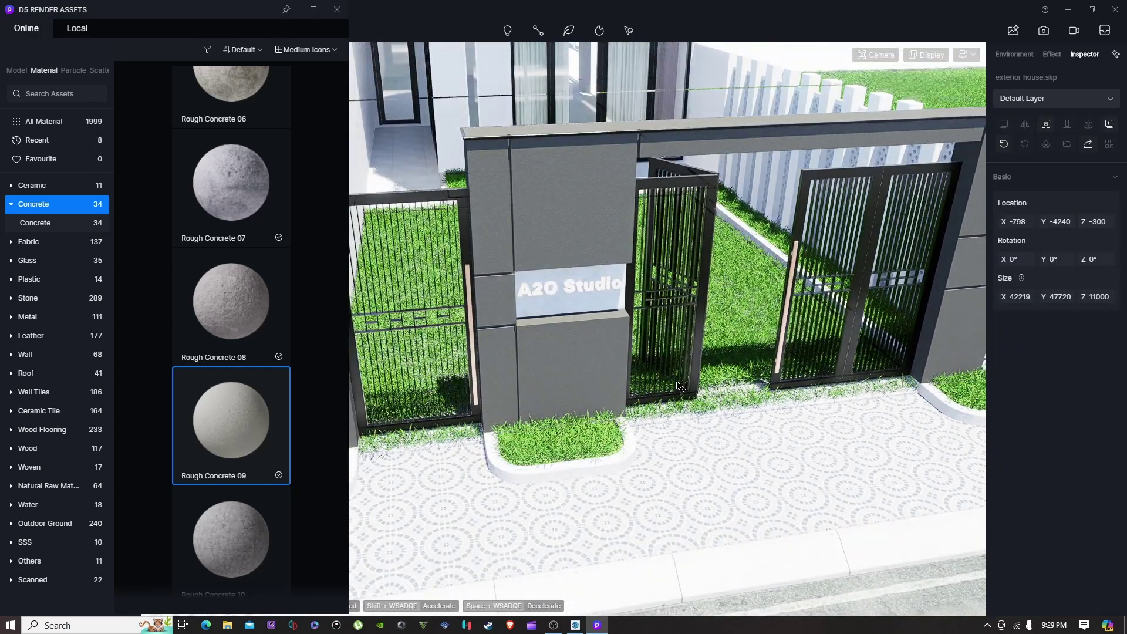
pyautogui.press('Escape')
pyautogui.hotkey('ctrl', 'z')
# Step: Switch to SketchUp and open the lawn ground group for editing with the rest of the model hidden
pyautogui.click(571, 627)
pyautogui.scroll(-2, 581, 458)
pyautogui.scroll(5, 481, 562)
pyautogui.moveTo(521, 532); pyautogui.dragTo(431, 380, button='middle')
pyautogui.scroll(-5, 431, 384)
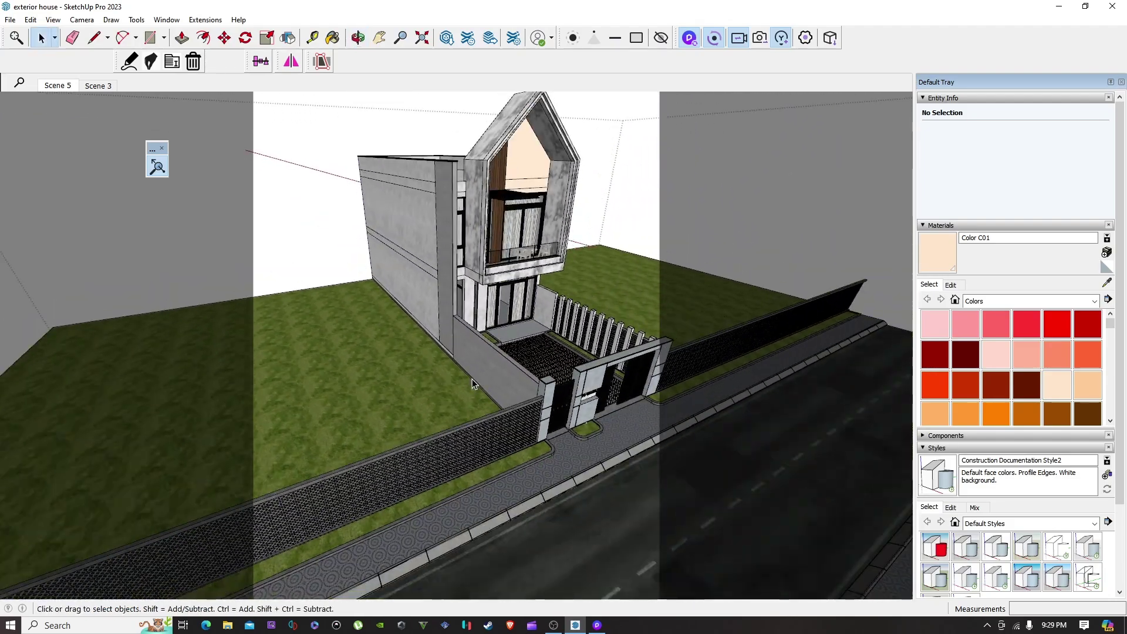
pyautogui.hotkey('alt', 'h')
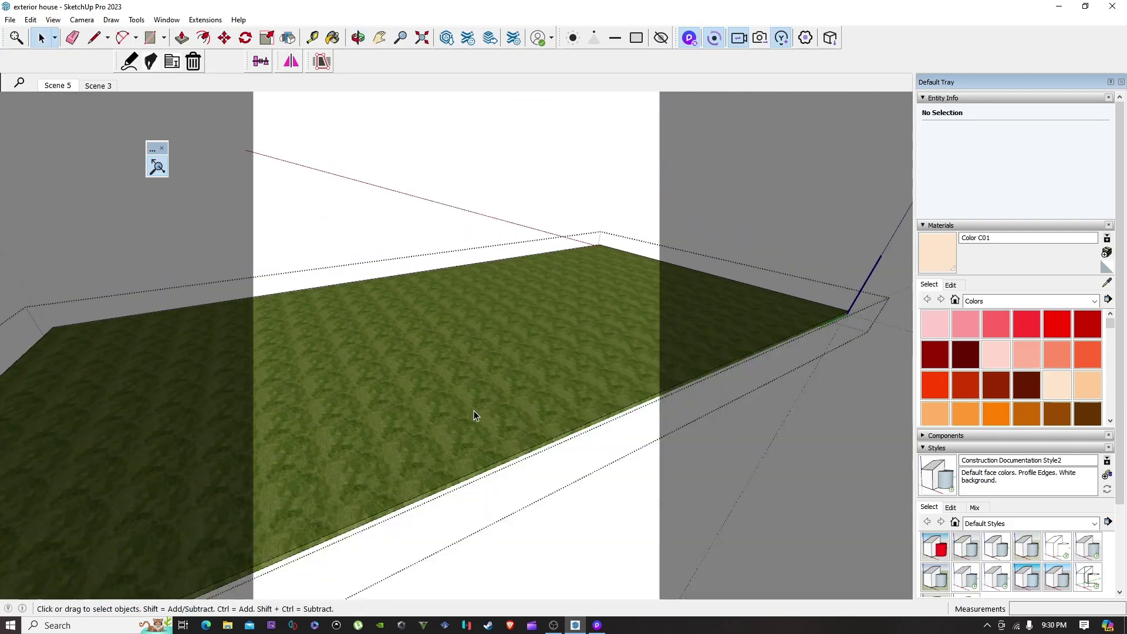
# Step: Push the street-side face of the lawn ground slab back 100 mm with the rest of the model shown for reference
pyautogui.scroll(6, 541, 451)
pyautogui.scroll(1, 542, 453)
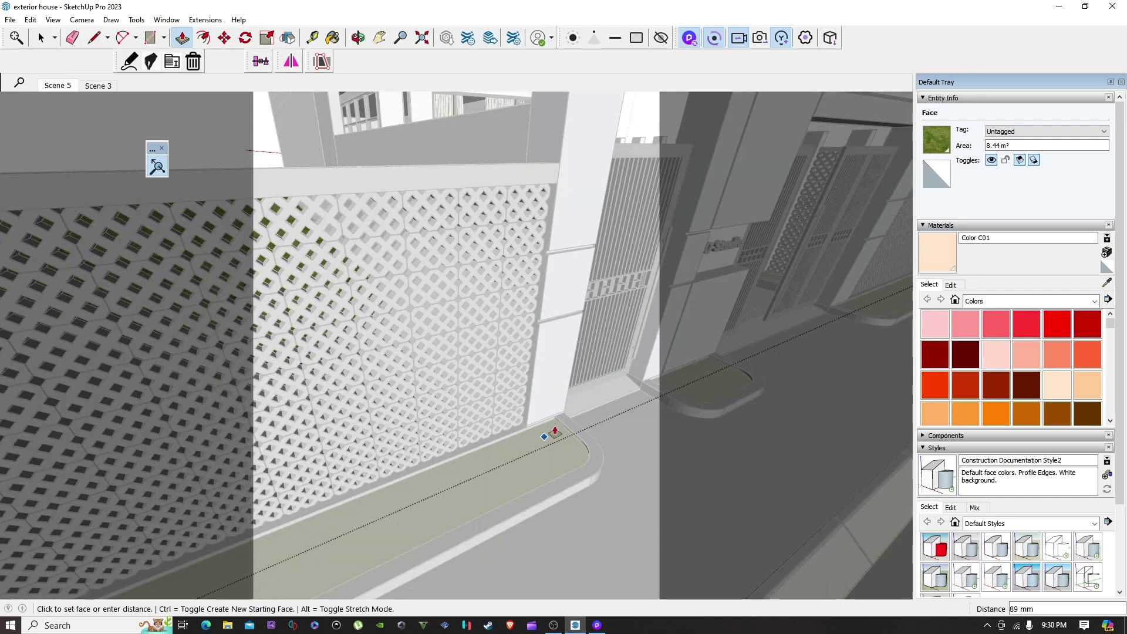
pyautogui.moveTo(552, 430); pyautogui.dragTo(758, 557, button='middle')
pyautogui.moveTo(463, 440); pyautogui.dragTo(658, 487, button='middle')
pyautogui.scroll(2, 592, 381)
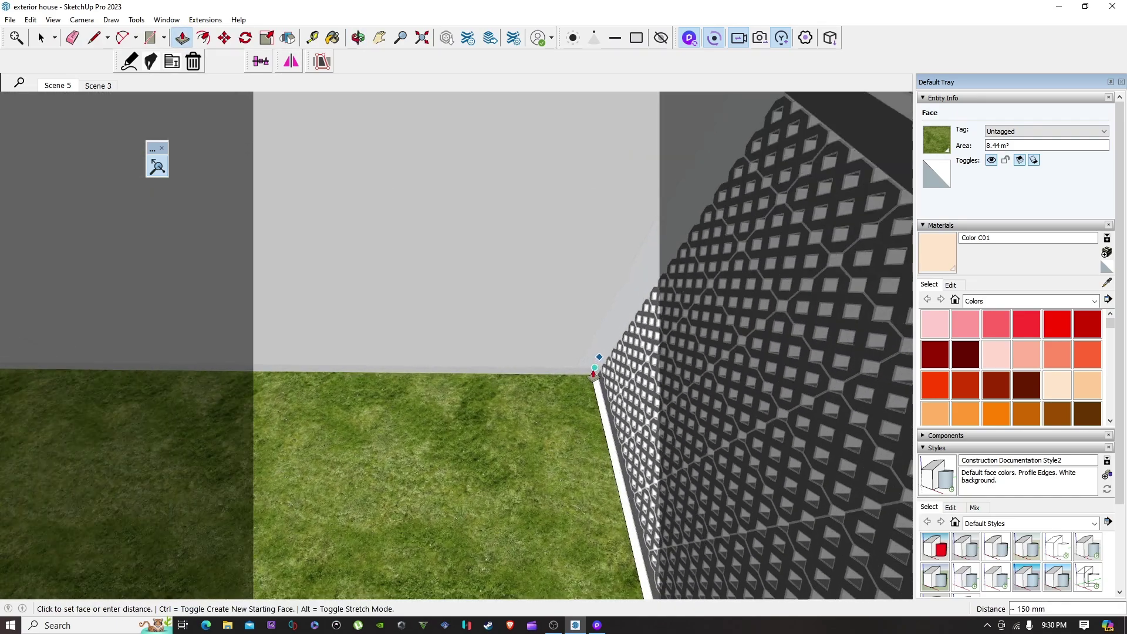
pyautogui.moveTo(594, 392); pyautogui.dragTo(353, 245, button='middle')
pyautogui.scroll(3, 409, 285)
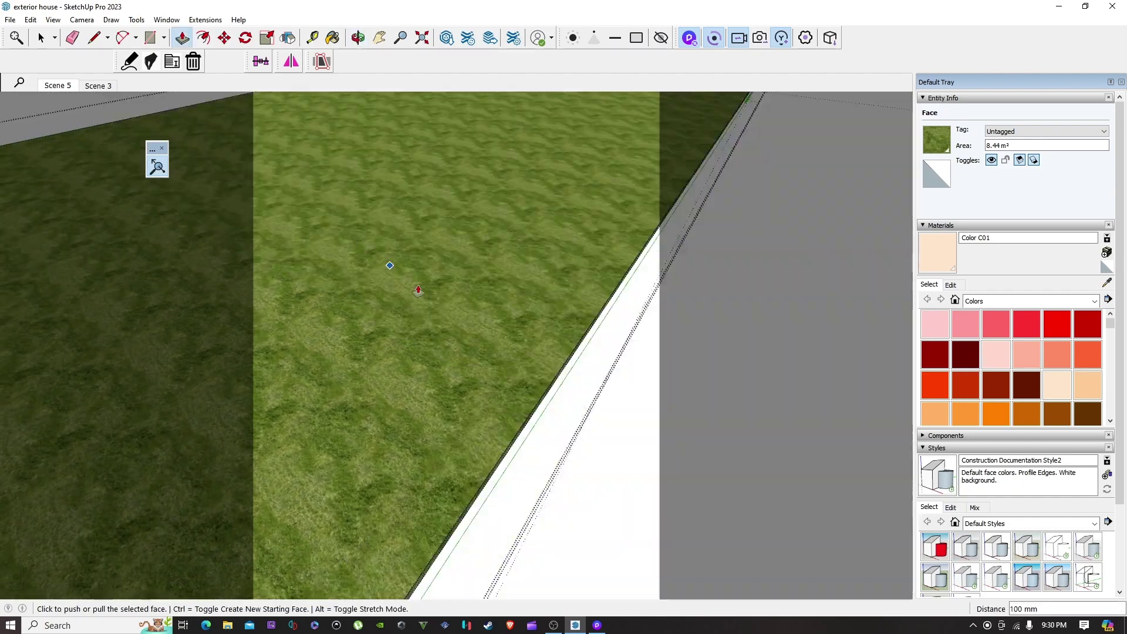
# Step: Push the lawn slab's street-side face back by about 193 mm more, close the group and check the front yard
pyautogui.moveTo(543, 421); pyautogui.dragTo(480, 296, button='middle')
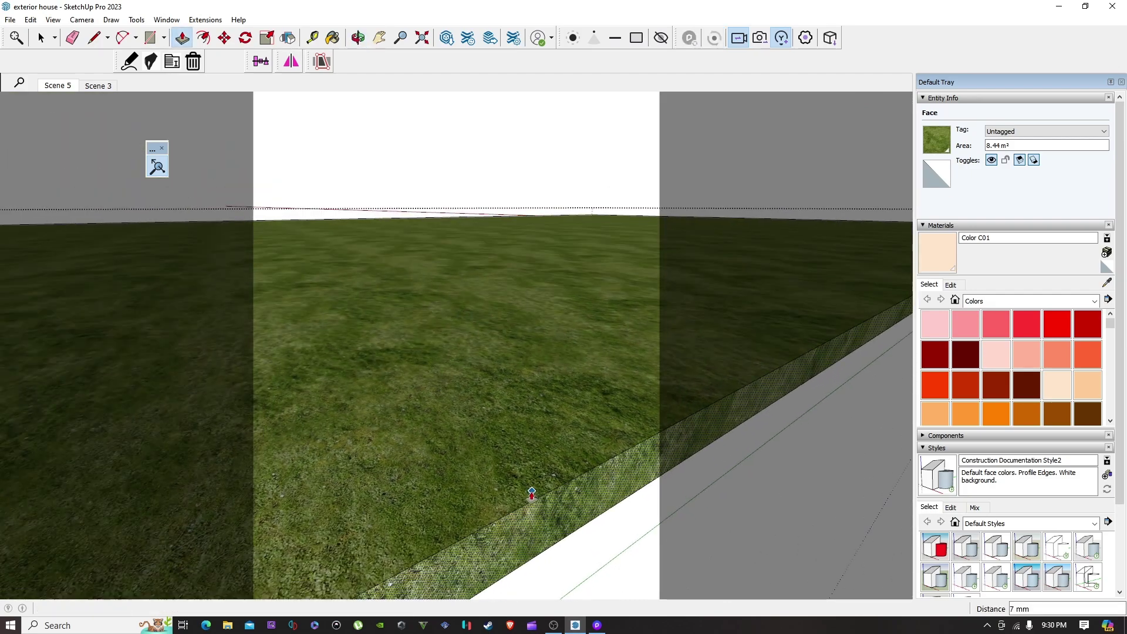
pyautogui.moveTo(545, 506); pyautogui.dragTo(511, 405, button='middle')
pyautogui.scroll(-8, 494, 376)
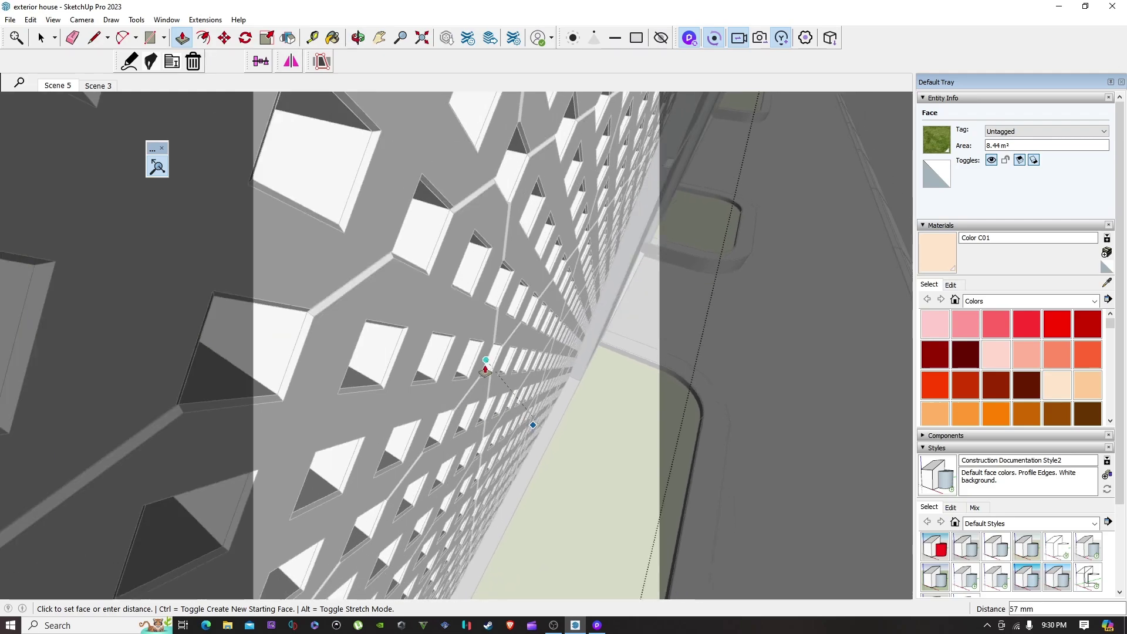
pyautogui.moveTo(468, 322); pyautogui.dragTo(652, 491, button='middle')
pyautogui.scroll(3, 603, 463)
pyautogui.scroll(1, 614, 462)
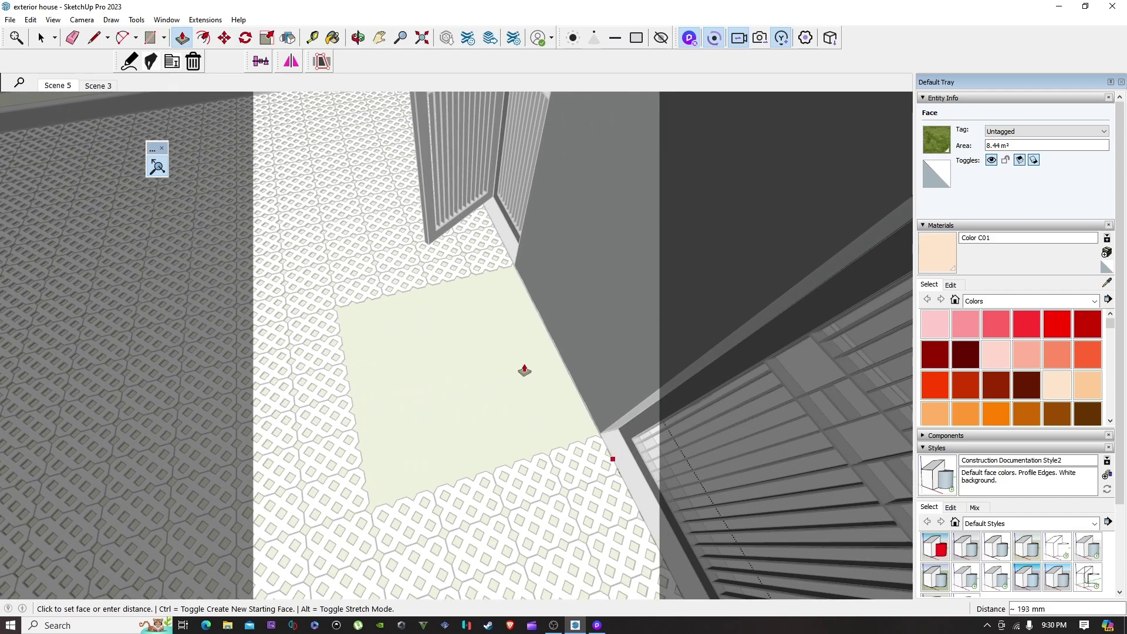
pyautogui.press('space')
pyautogui.scroll(-3, 512, 358)
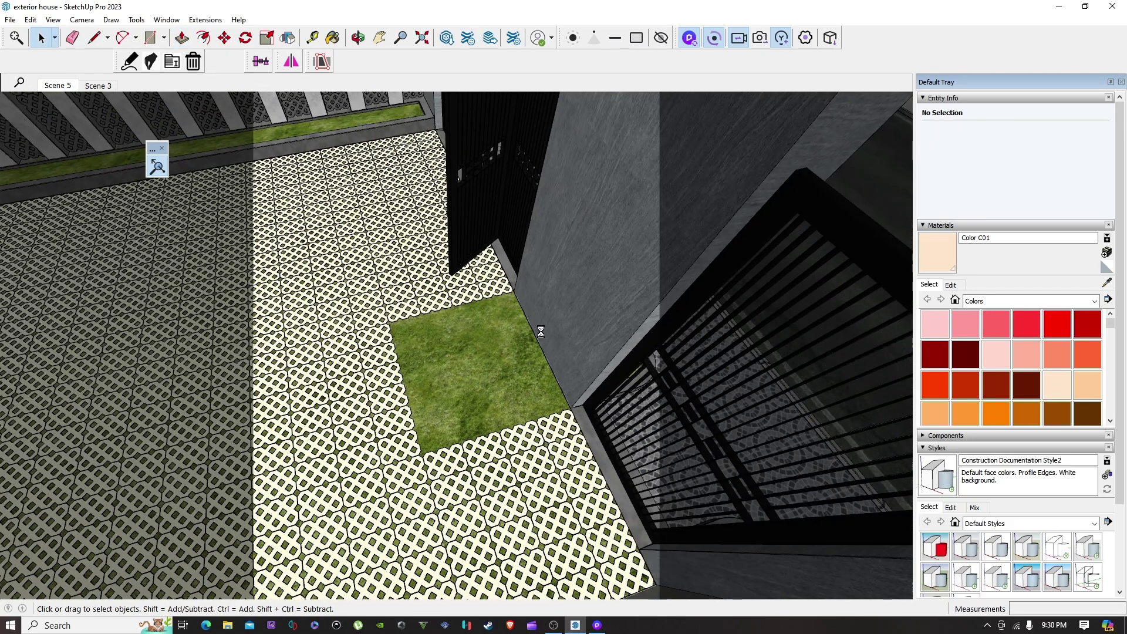
pyautogui.scroll(-5, 540, 332)
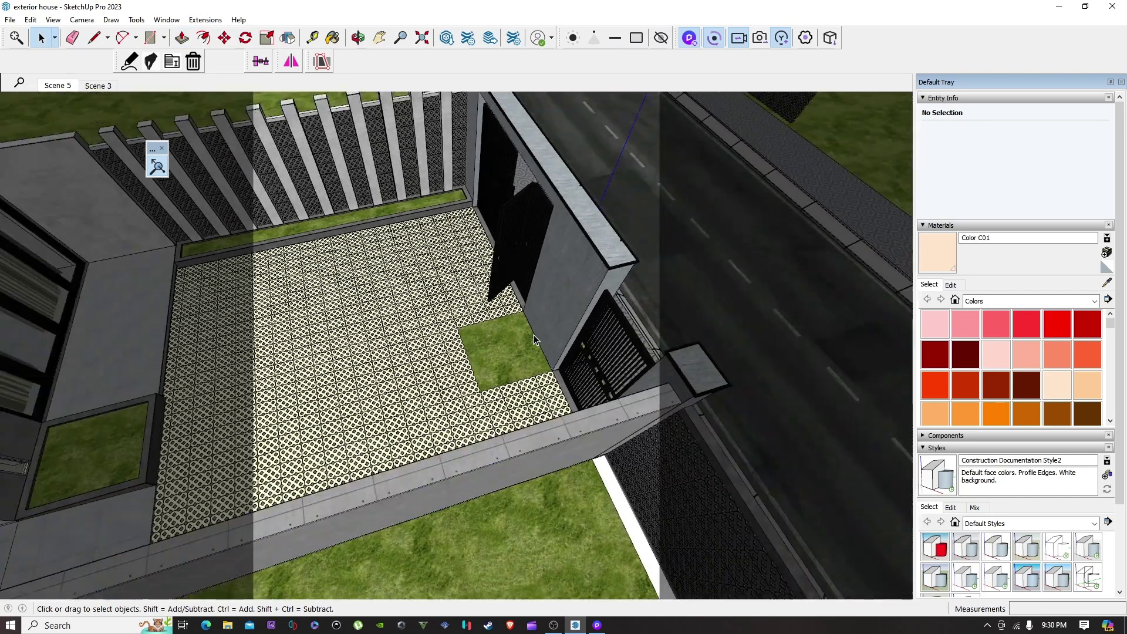
pyautogui.moveTo(540, 331); pyautogui.dragTo(266, 259, button='middle')
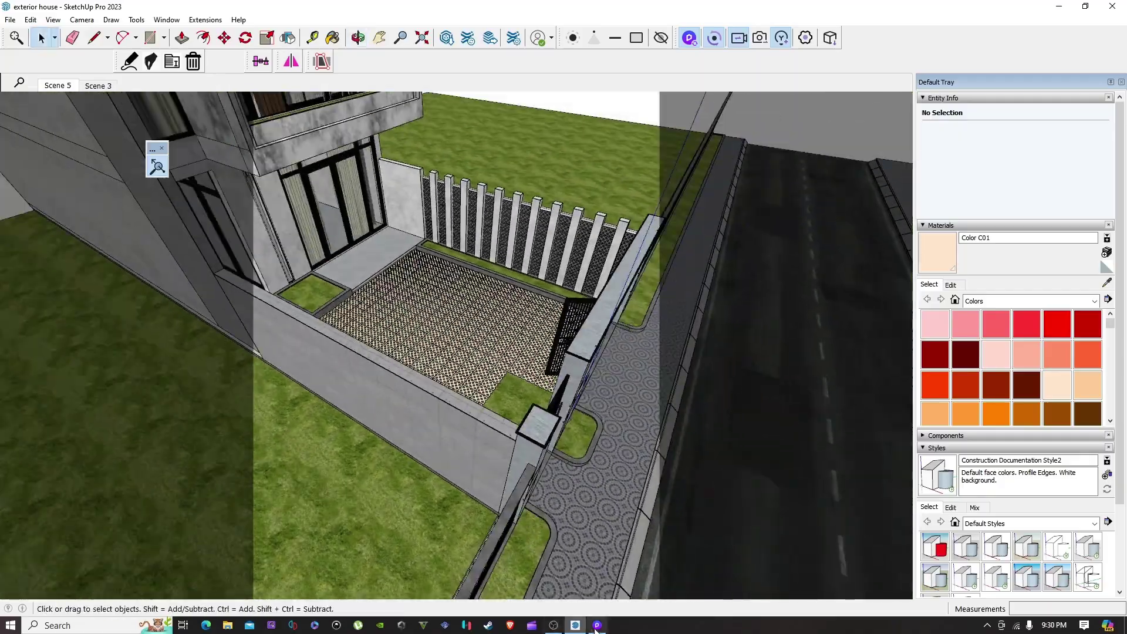
# Step: Switch back to D5 Render, apply the Grass template to the lawn's dark green material and check it from the street
pyautogui.click(597, 625)
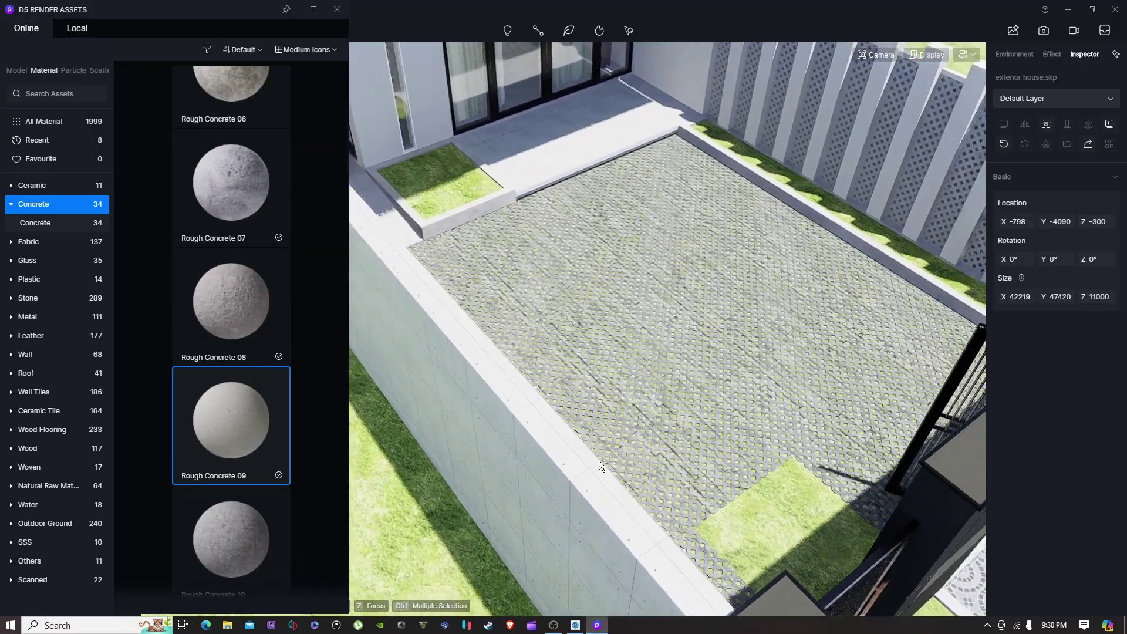
pyautogui.moveTo(599, 460); pyautogui.dragTo(532, 445, button='right')
pyautogui.press('i')
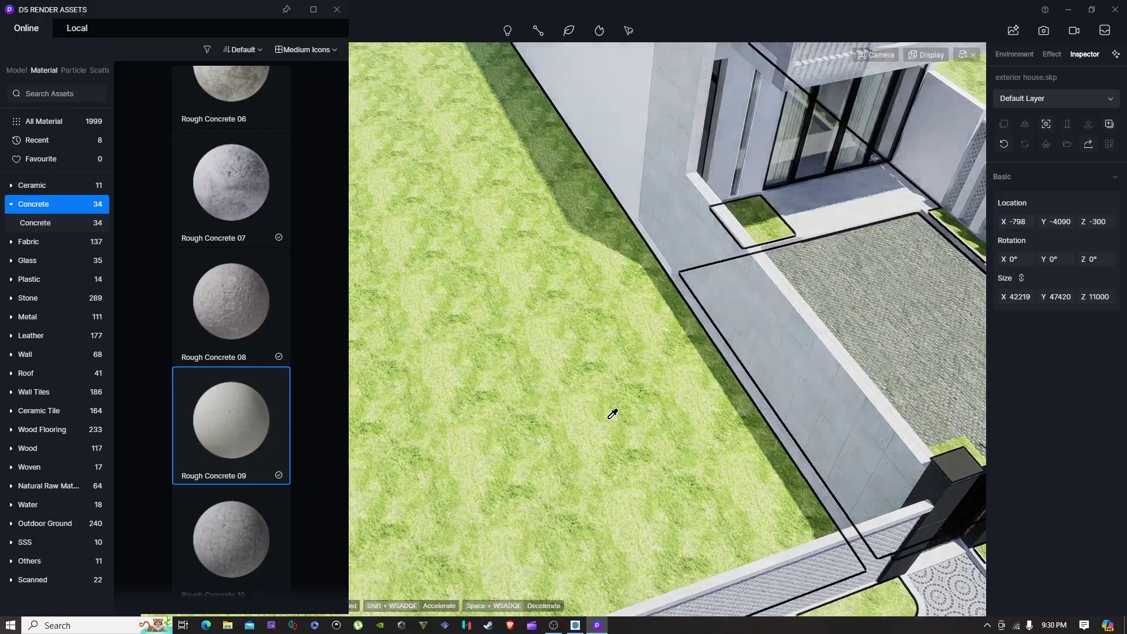
pyautogui.click(613, 415)
pyautogui.click(1048, 144)
pyautogui.click(1082, 522)
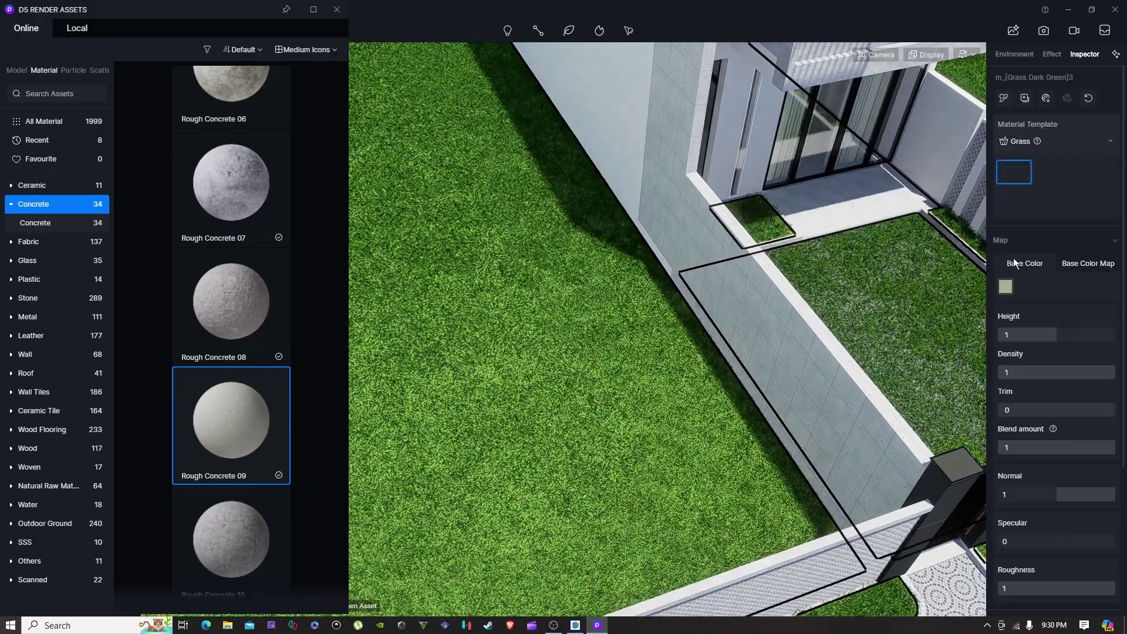
pyautogui.moveTo(516, 487); pyautogui.dragTo(770, 418, button='right')
pyautogui.press('w')
pyautogui.press('s')
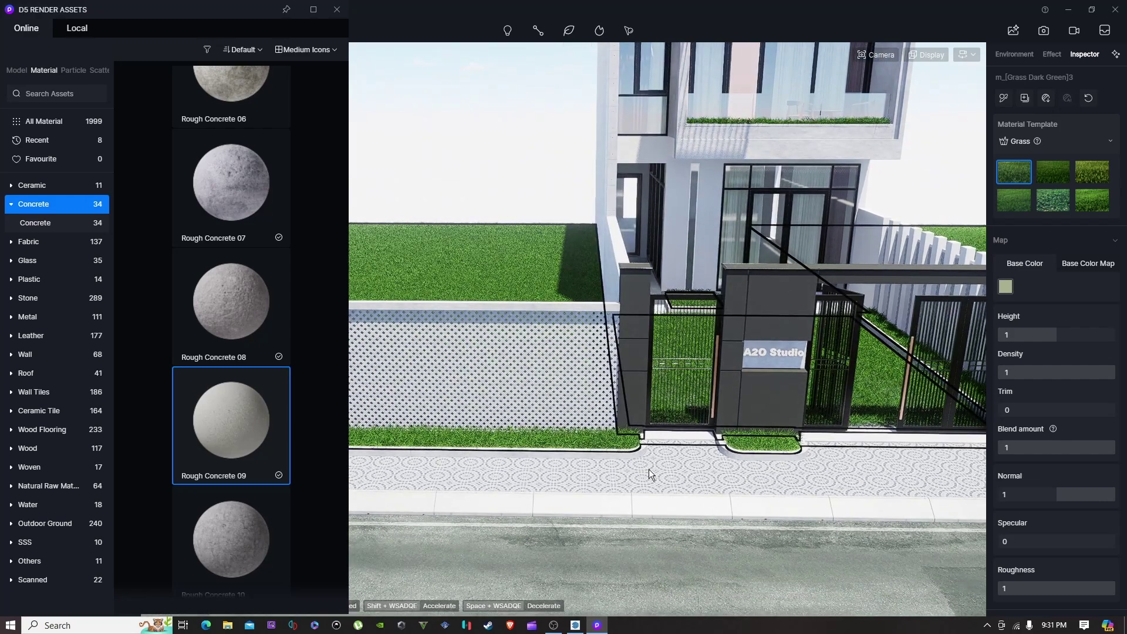
# Step: Pick the material of the patterned sidewalk in front of the gate and search the material library for PAVING
pyautogui.press('w')
pyautogui.press('d')
pyautogui.press('w')
pyautogui.press('d')
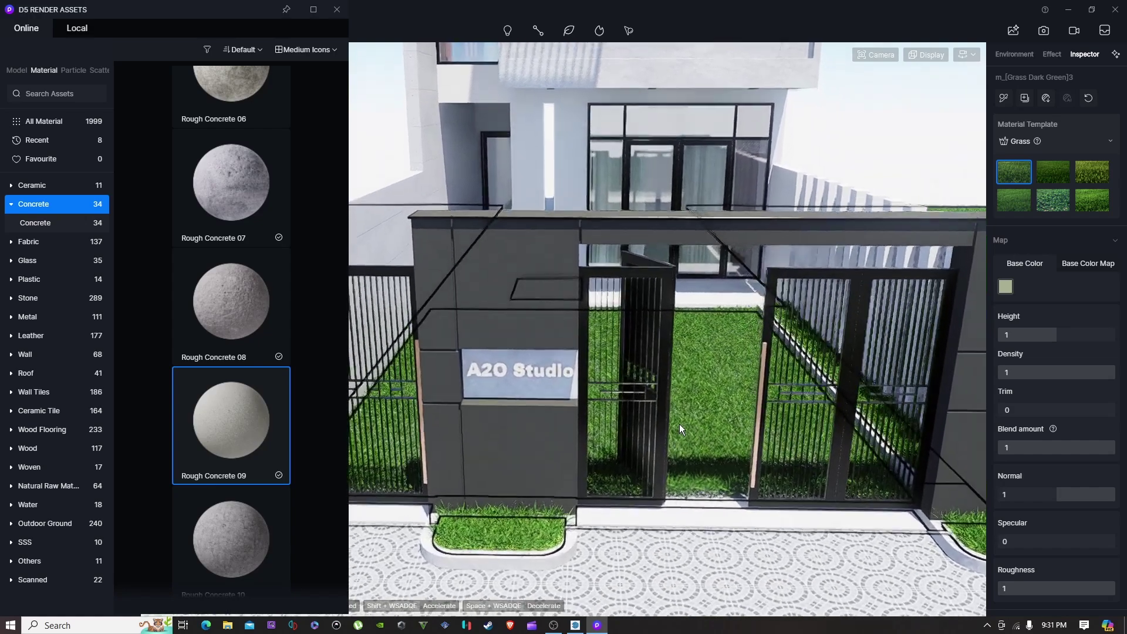
pyautogui.moveTo(679, 424); pyautogui.dragTo(659, 466, button='right')
pyautogui.press('s')
pyautogui.press('a')
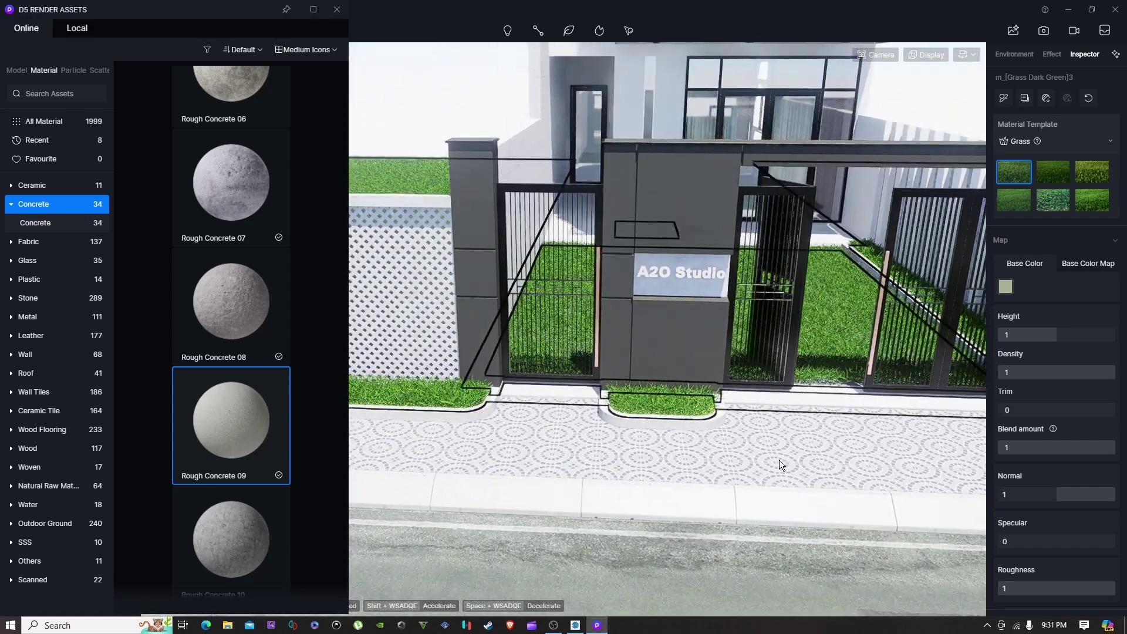
pyautogui.press('i')
pyautogui.click(768, 454)
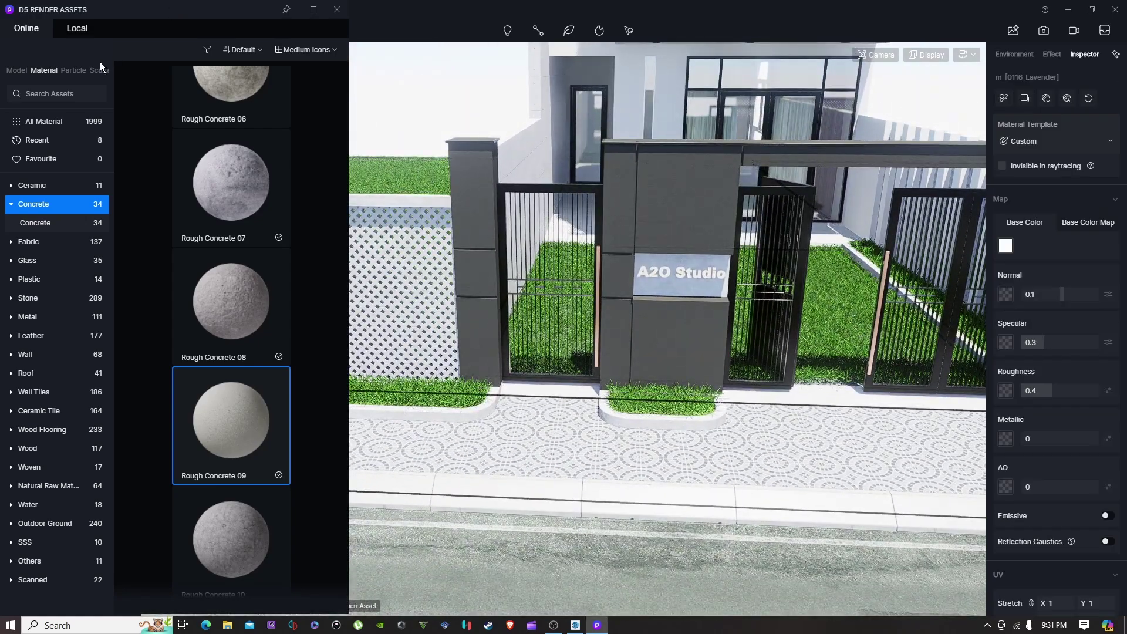
pyautogui.click(55, 99)
pyautogui.write('PAVING')
pyautogui.press('Return')
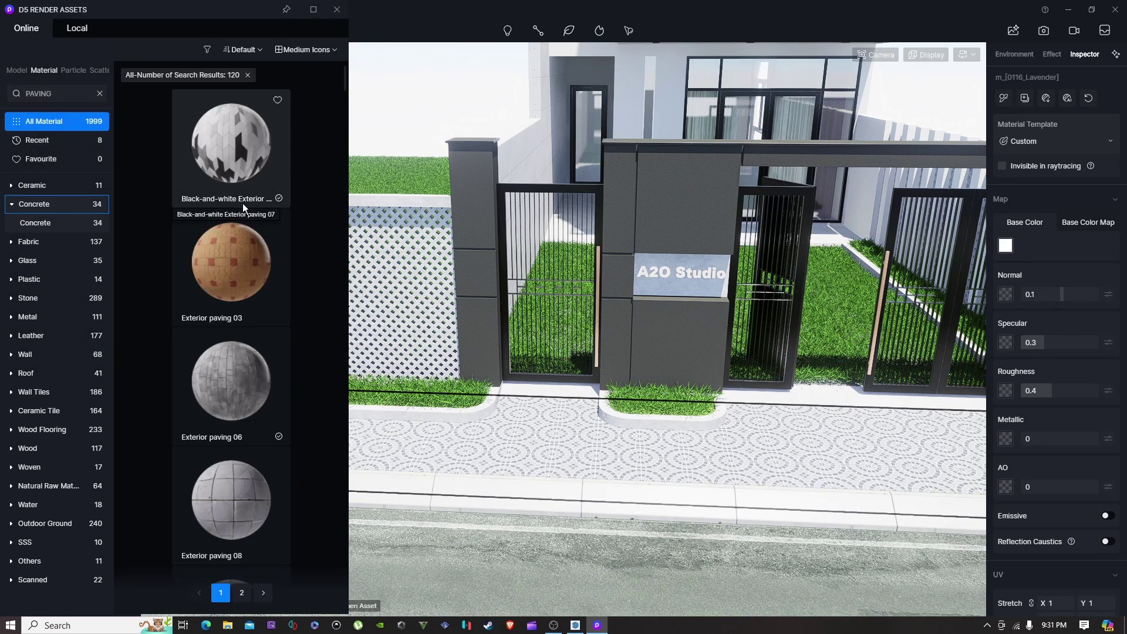
# Step: Browse the paving materials and download Black Exterior paving 21
pyautogui.scroll(-15, 243, 205)
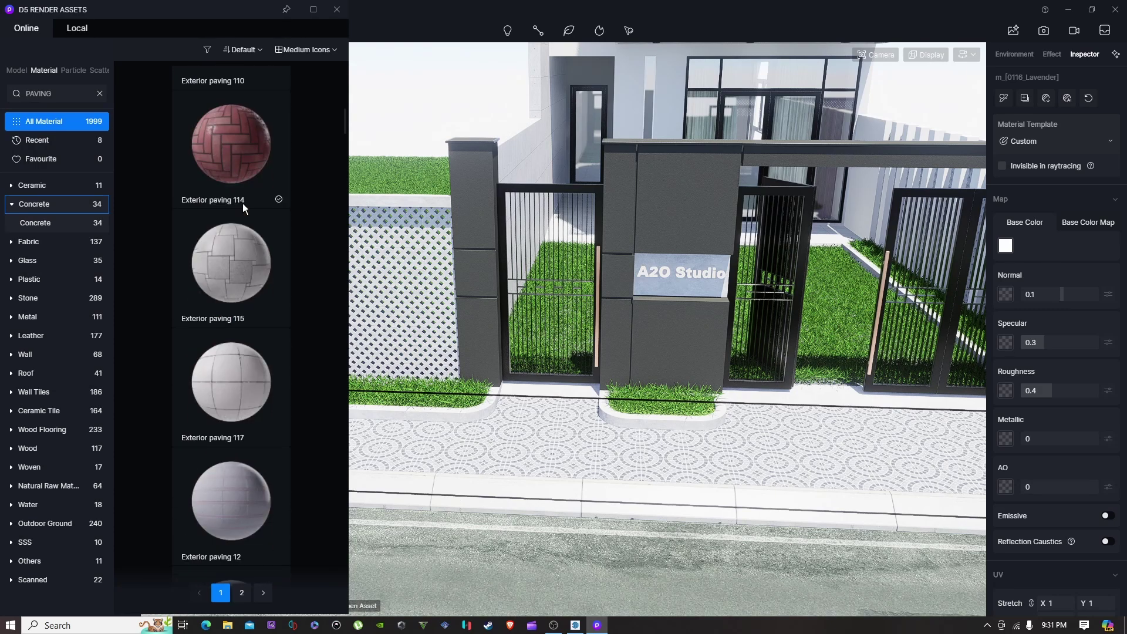
pyautogui.scroll(-8, 243, 206)
pyautogui.scroll(-10, 243, 206)
pyautogui.scroll(-10, 242, 203)
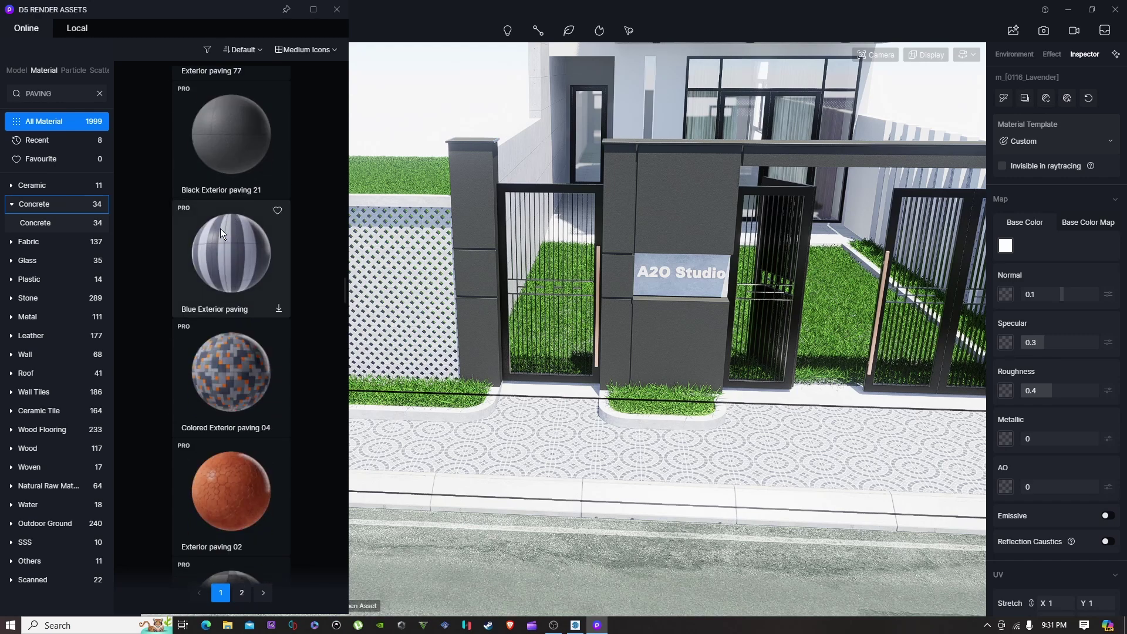
pyautogui.scroll(-4, 218, 230)
pyautogui.scroll(4, 217, 232)
pyautogui.click(240, 200)
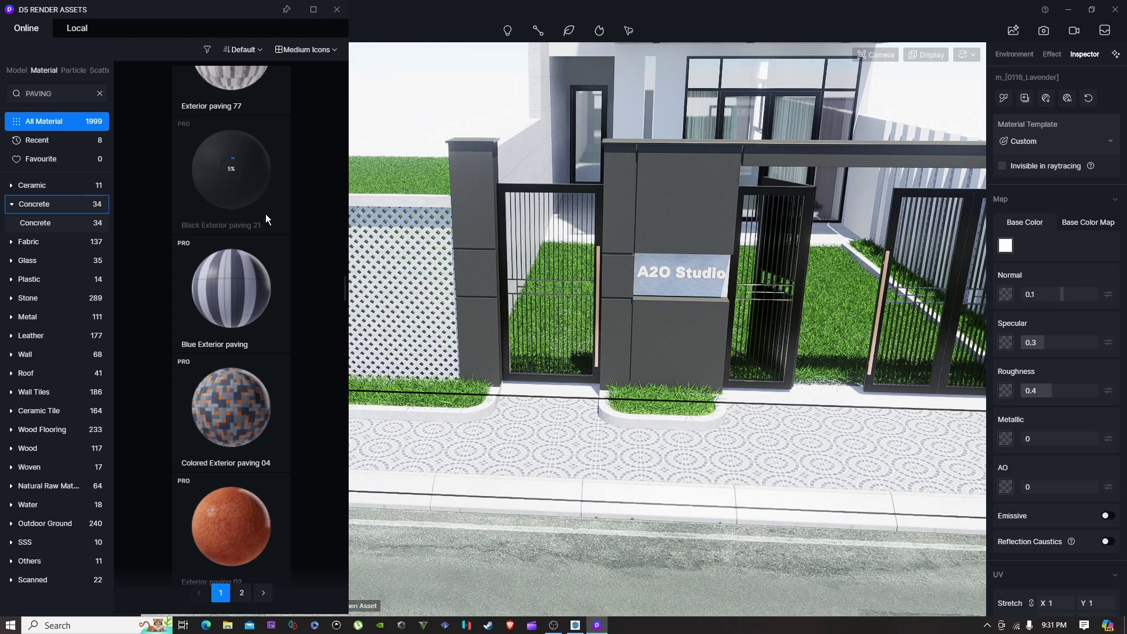
# Step: Browse further through the paving materials and download Exterior paving 25 as an alternative
pyautogui.scroll(-6, 247, 214)
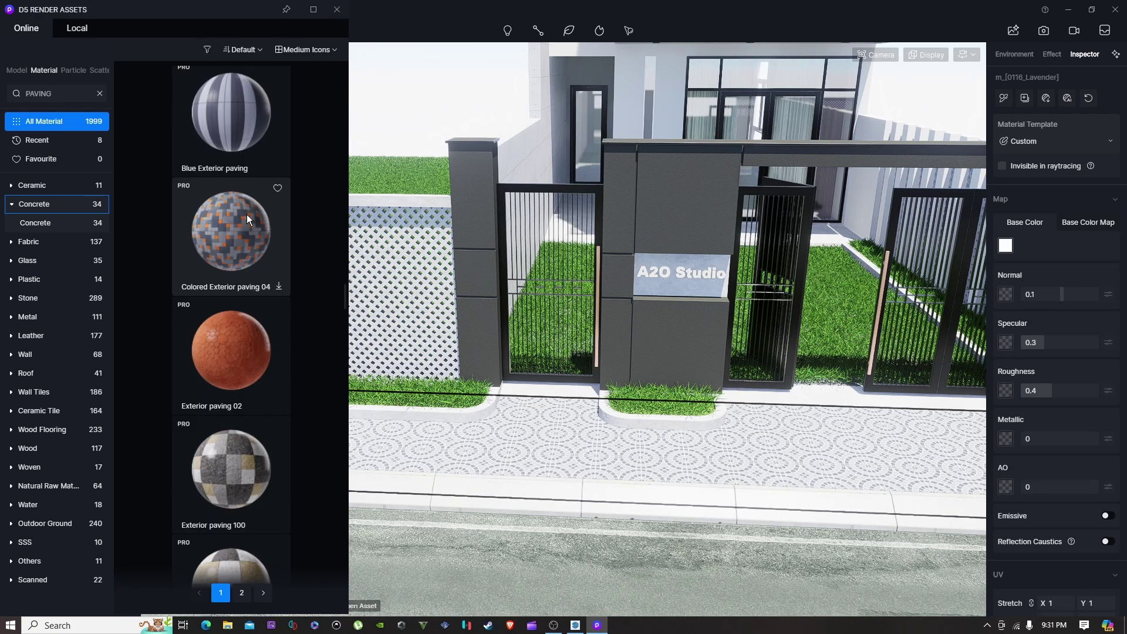
pyautogui.scroll(-8, 247, 218)
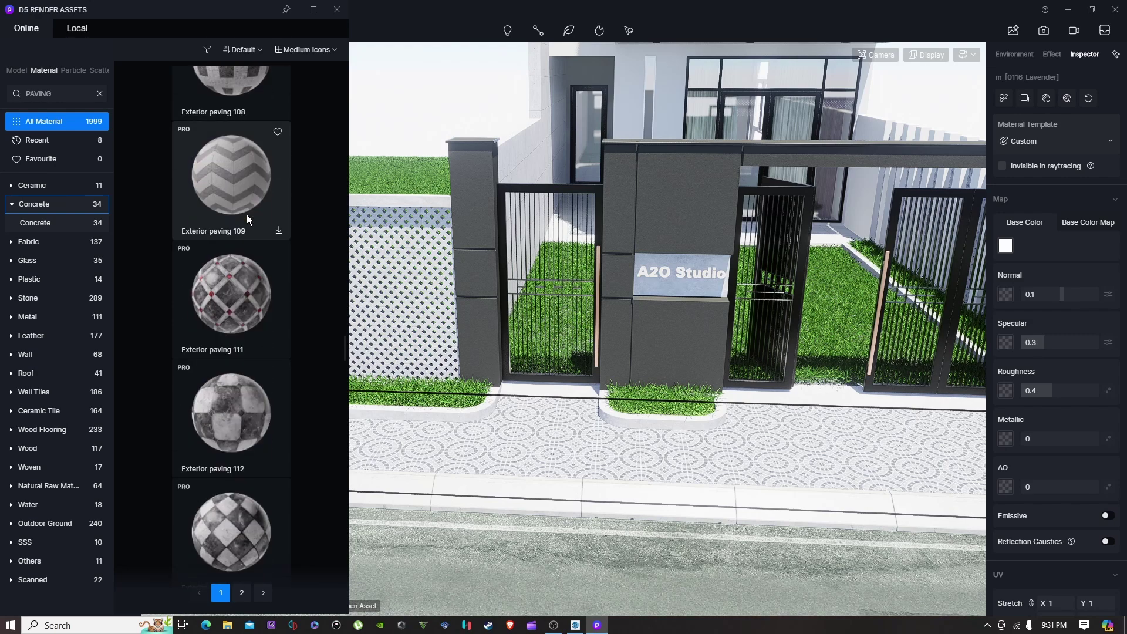
pyautogui.scroll(-8, 247, 218)
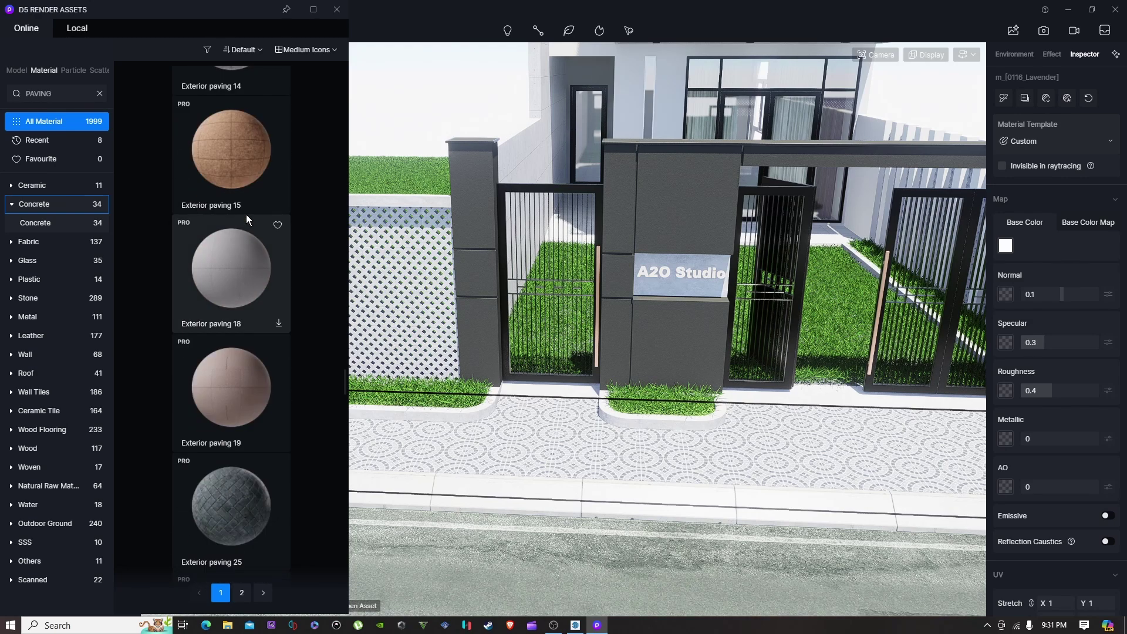
pyautogui.scroll(-3, 247, 217)
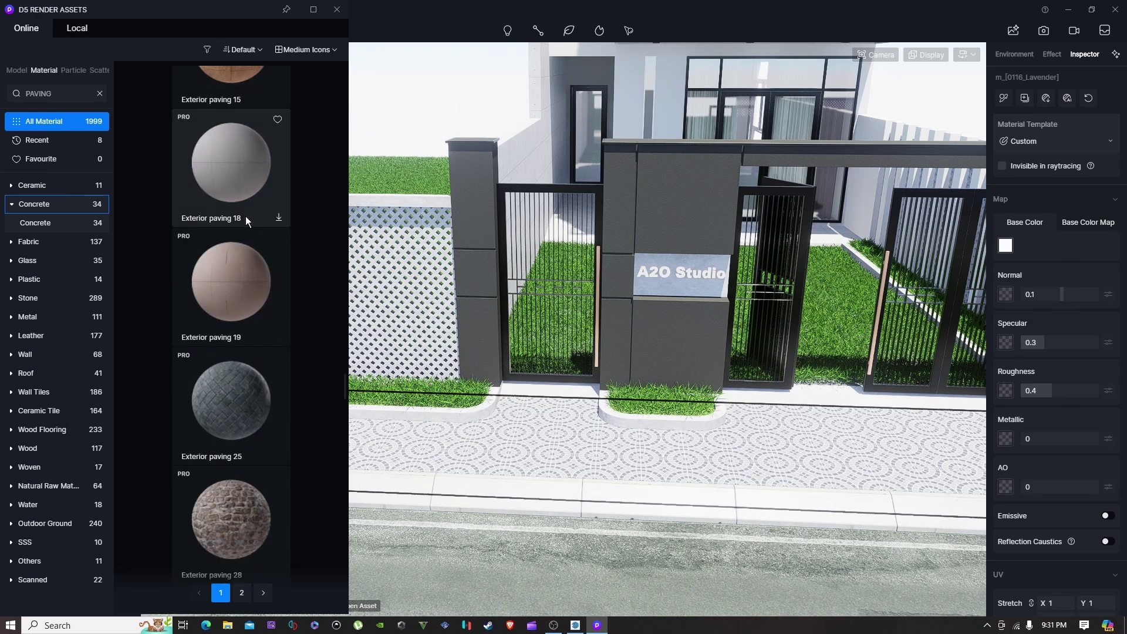
pyautogui.click(238, 317)
pyautogui.scroll(3, 255, 347)
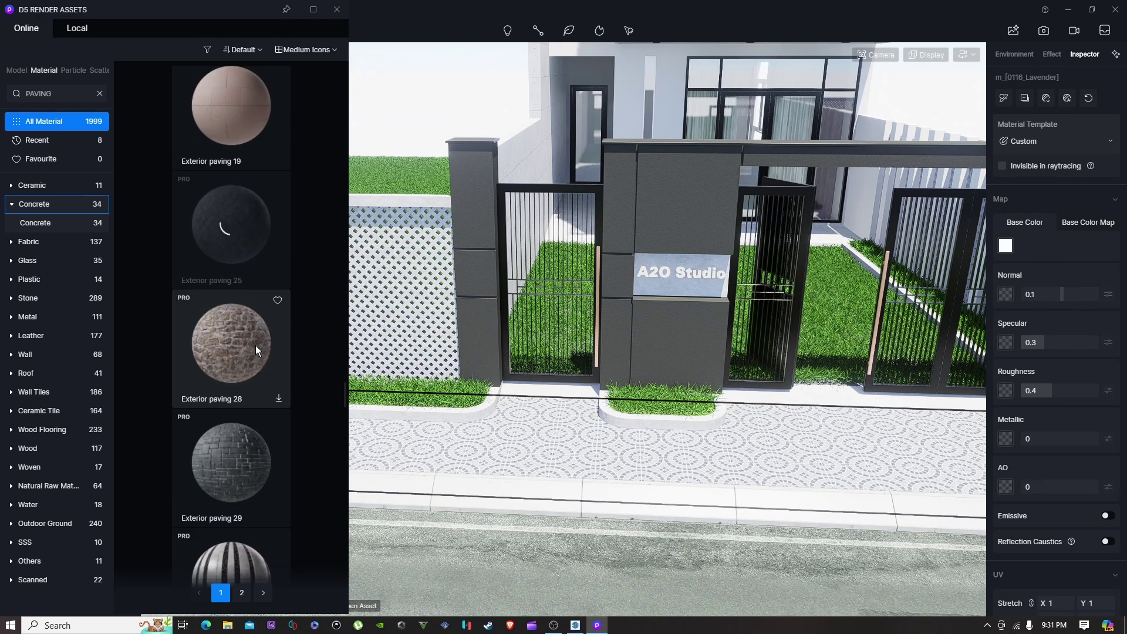
pyautogui.scroll(1, 254, 346)
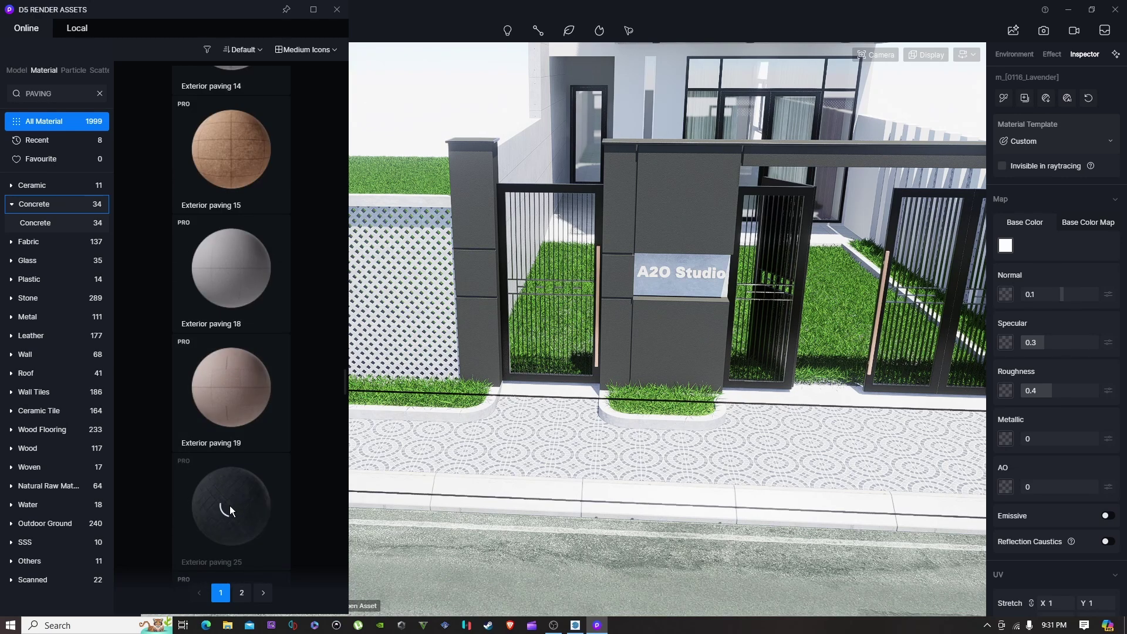
# Step: Apply the Black Exterior paving 21 material to the patterned sidewalk and check it along the front gate
pyautogui.scroll(-15, 230, 505)
pyautogui.scroll(-10, 211, 358)
pyautogui.click(217, 330)
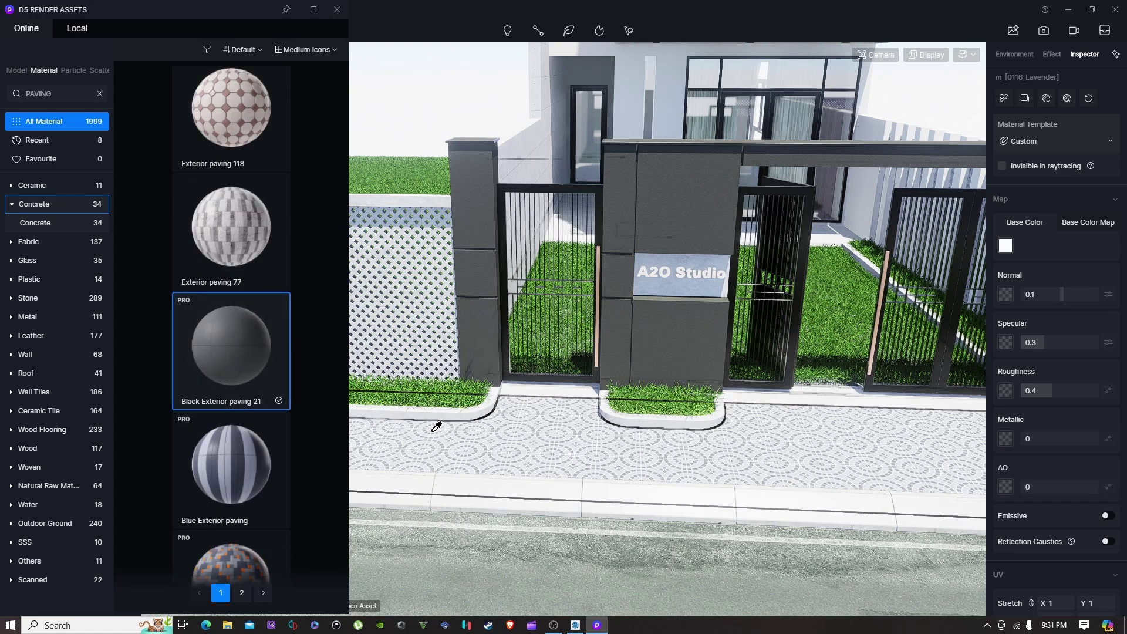
pyautogui.moveTo(625, 446); pyautogui.dragTo(808, 438, button='right')
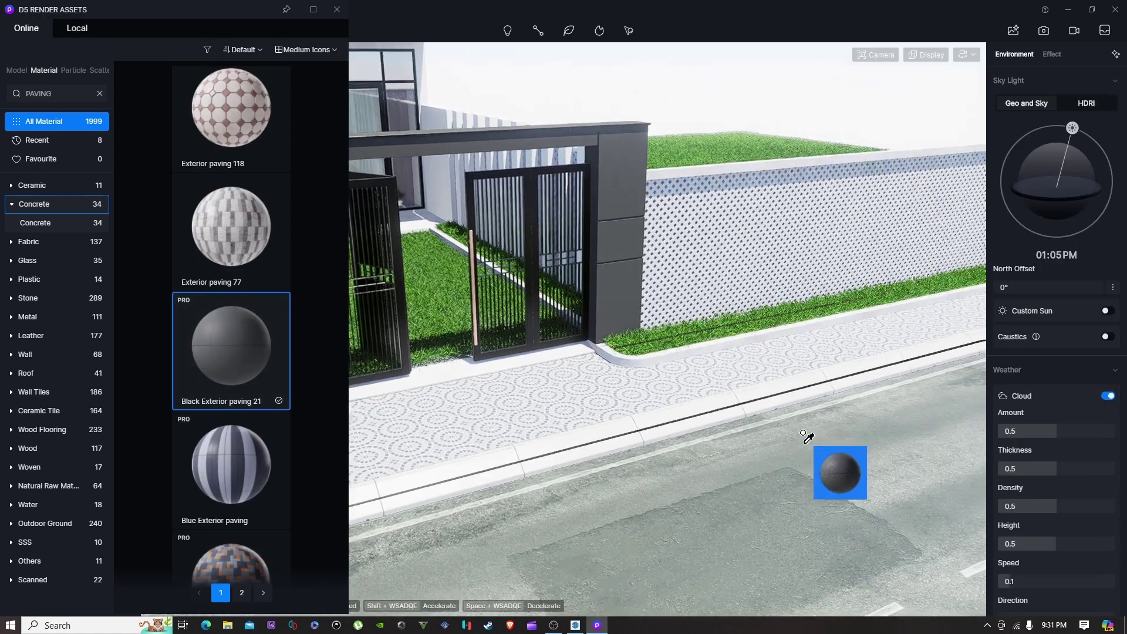
pyautogui.scroll(-2, 641, 369)
pyautogui.click(651, 378)
pyautogui.moveTo(650, 377); pyautogui.dragTo(465, 385, button='right')
pyautogui.press('d')
pyautogui.press('q')
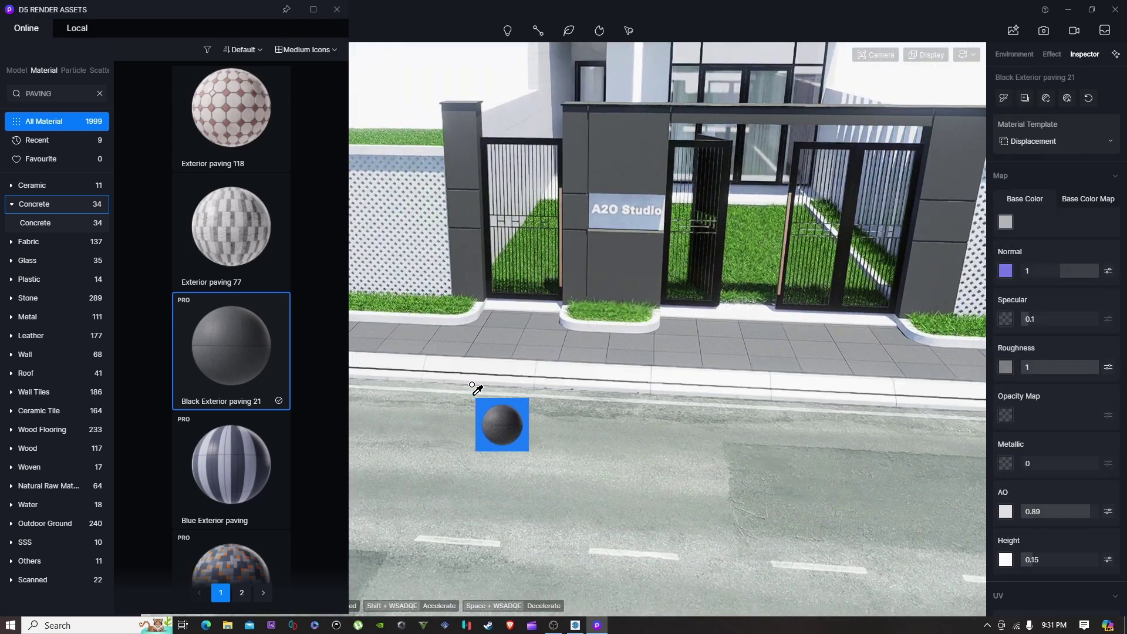
pyautogui.press('w')
pyautogui.press('a')
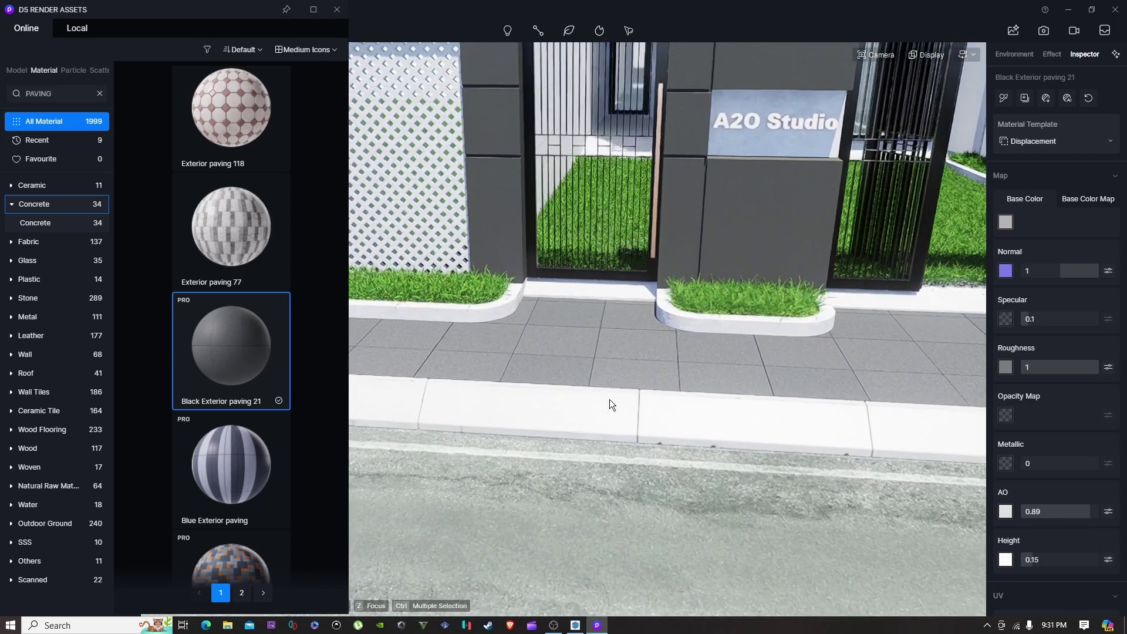
# Step: Copy the Lightweight Concrete material from the top of the perforated fence wall onto the street curb
pyautogui.click(590, 396)
pyautogui.press('e')
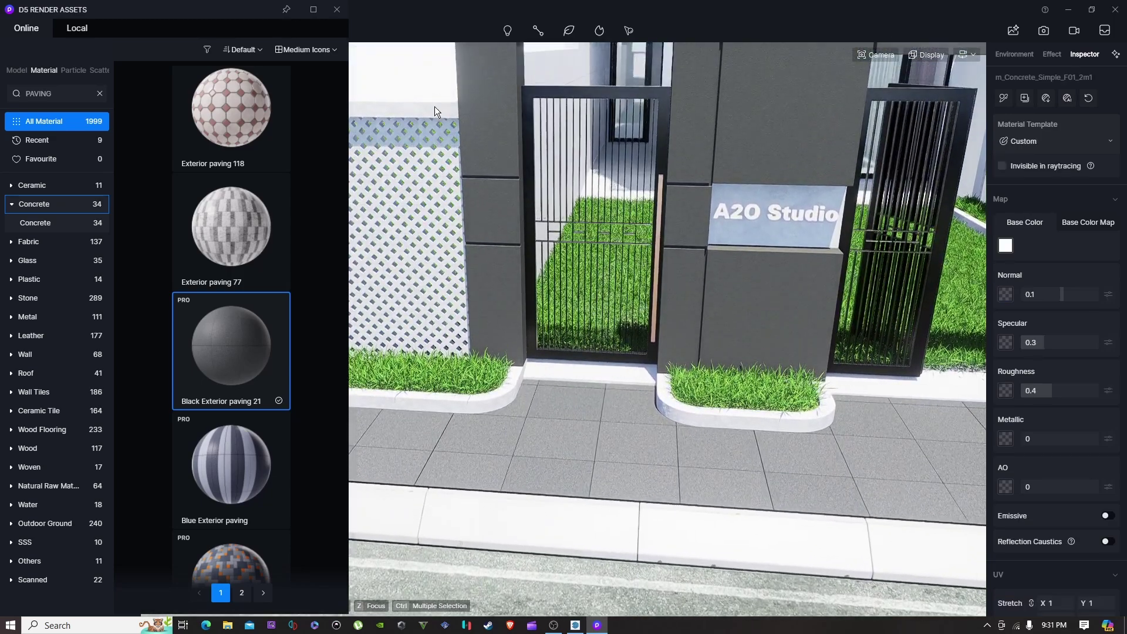
pyautogui.click(435, 107)
pyautogui.click(1003, 98)
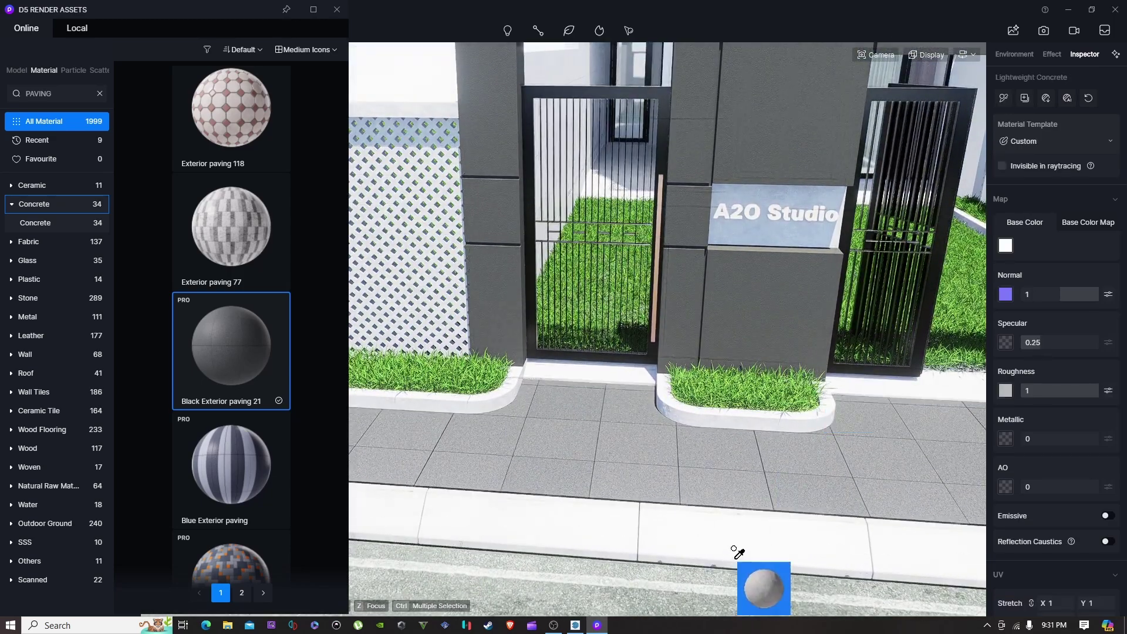
pyautogui.moveTo(709, 541); pyautogui.dragTo(625, 472, button='right')
pyautogui.moveTo(708, 473); pyautogui.dragTo(826, 484, button='right')
pyautogui.press('Escape')
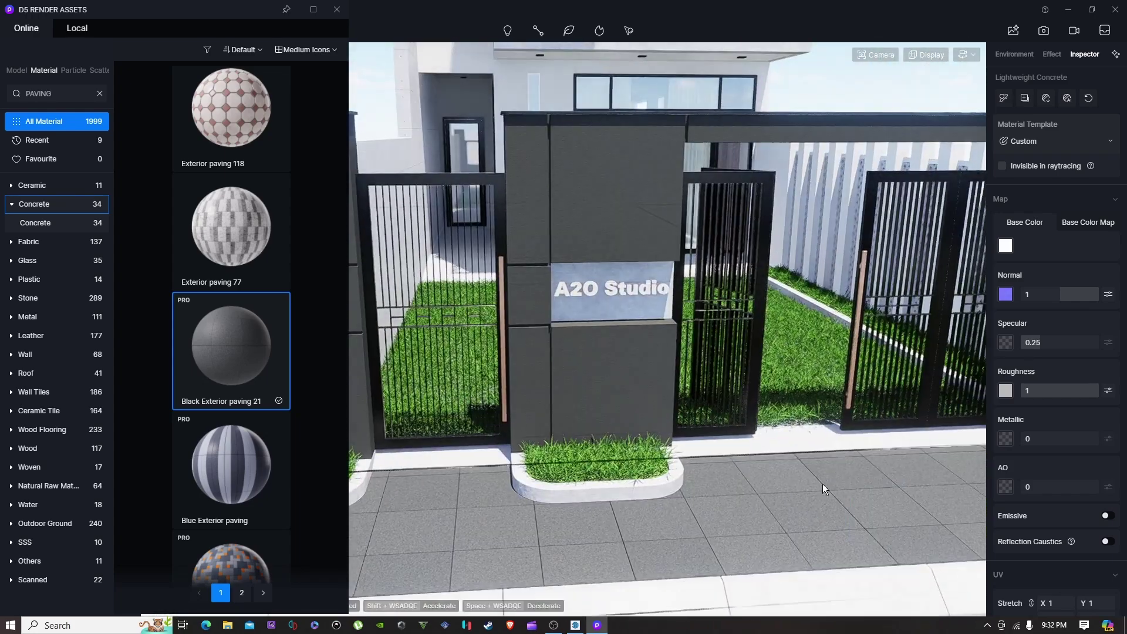
# Step: Examine the front gate up close and inspect the Rose Gold material of its handle
pyautogui.moveTo(692, 484); pyautogui.dragTo(590, 628, button='right')
pyautogui.press('w')
pyautogui.press('s')
pyautogui.press('w')
pyautogui.click(774, 478)
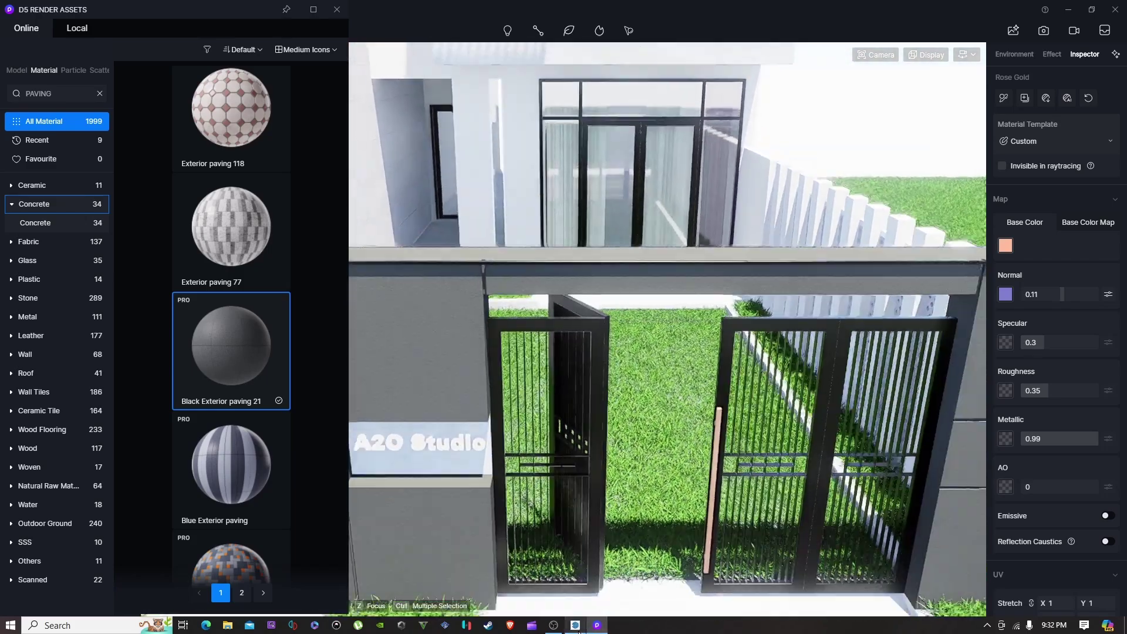
# Step: Switch to SketchUp and sample the wood material of the front gate's vertical handle
pyautogui.click(575, 626)
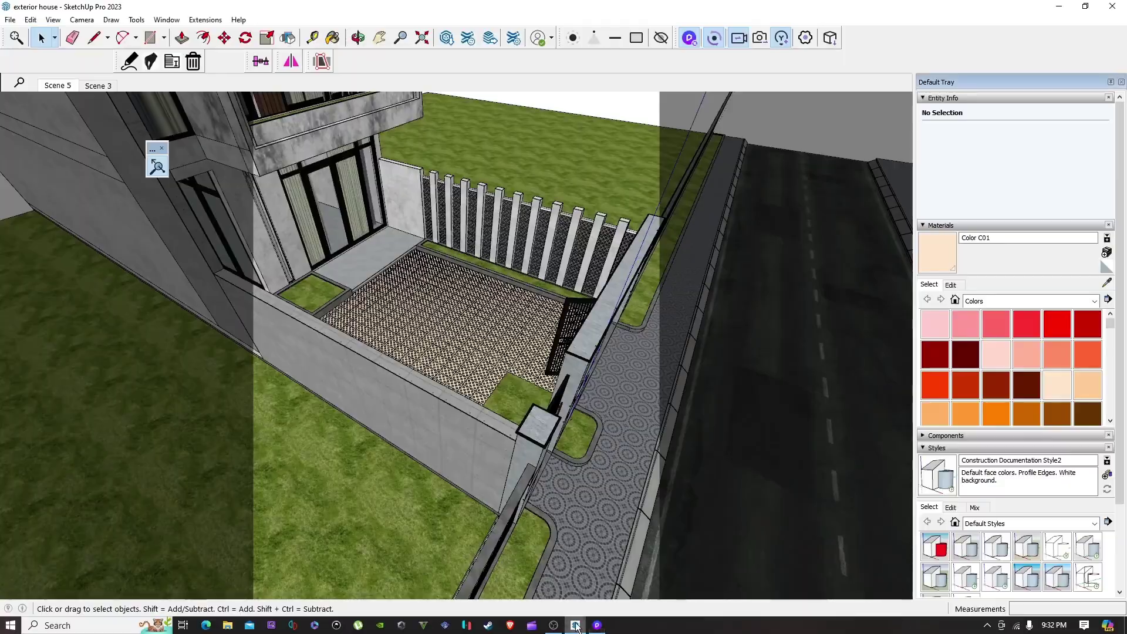
pyautogui.moveTo(546, 367)
pyautogui.mouseDown(button='middle')
pyautogui.moveTo(463, 312)
pyautogui.moveTo(404, 300)
pyautogui.mouseUp(button='middle')
pyautogui.scroll(-6, 406, 293)
pyautogui.scroll(8, 517, 317)
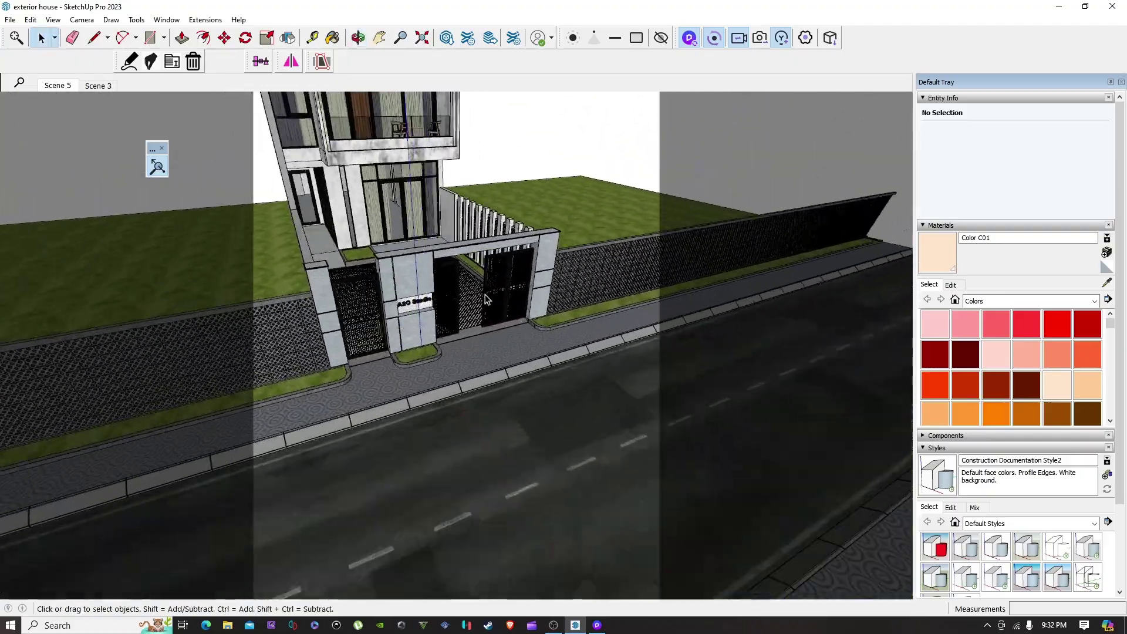
pyautogui.scroll(8, 485, 278)
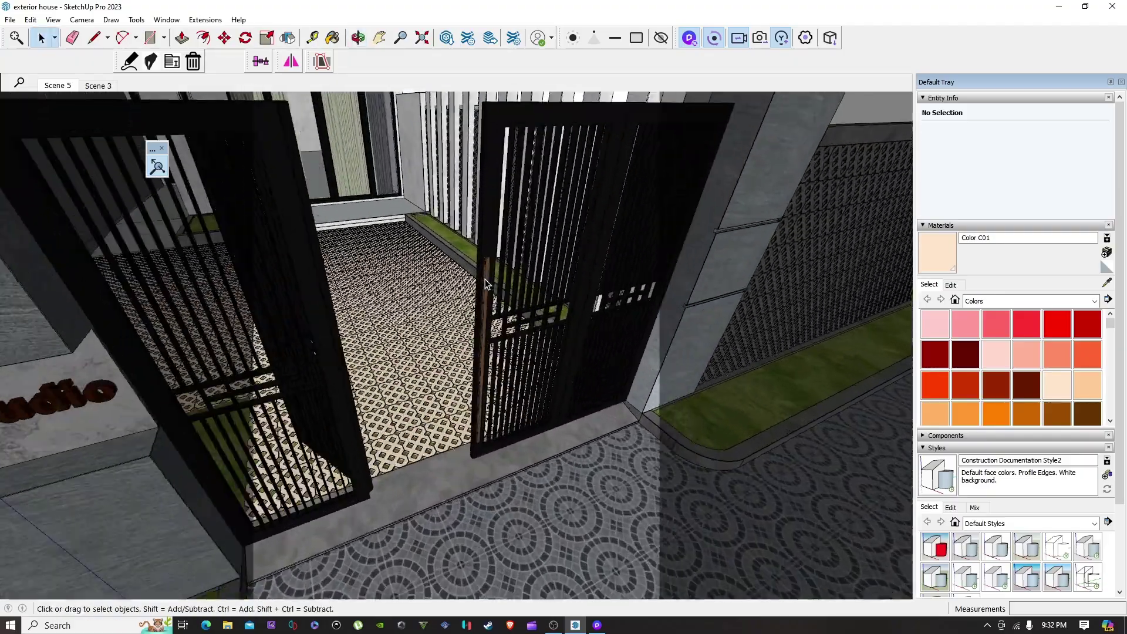
pyautogui.scroll(3, 485, 280)
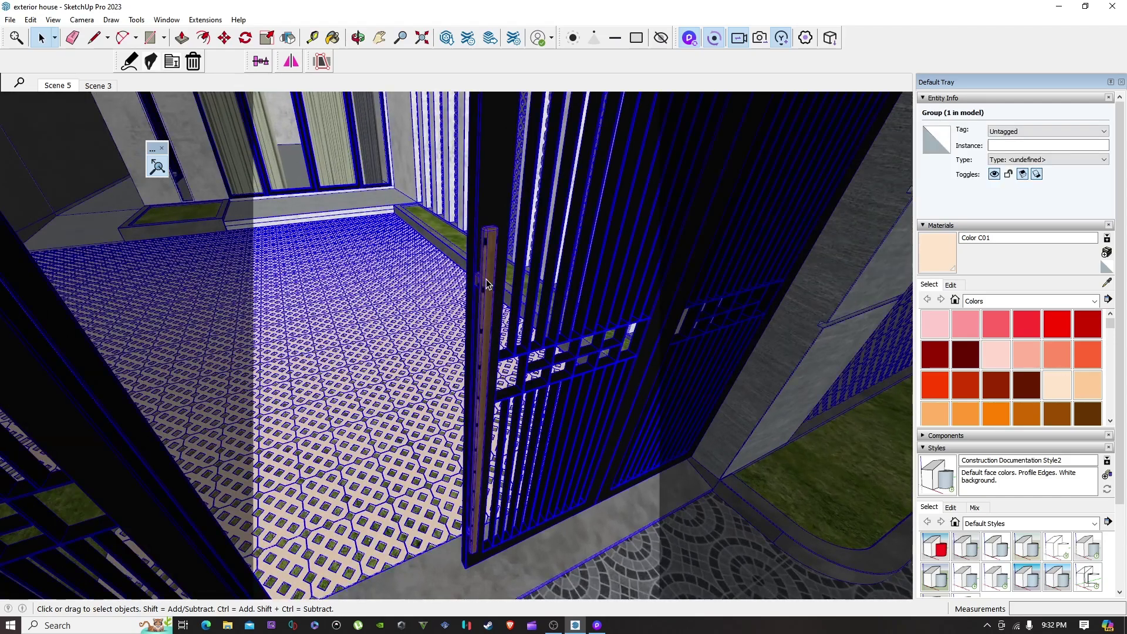
pyautogui.press('Escape')
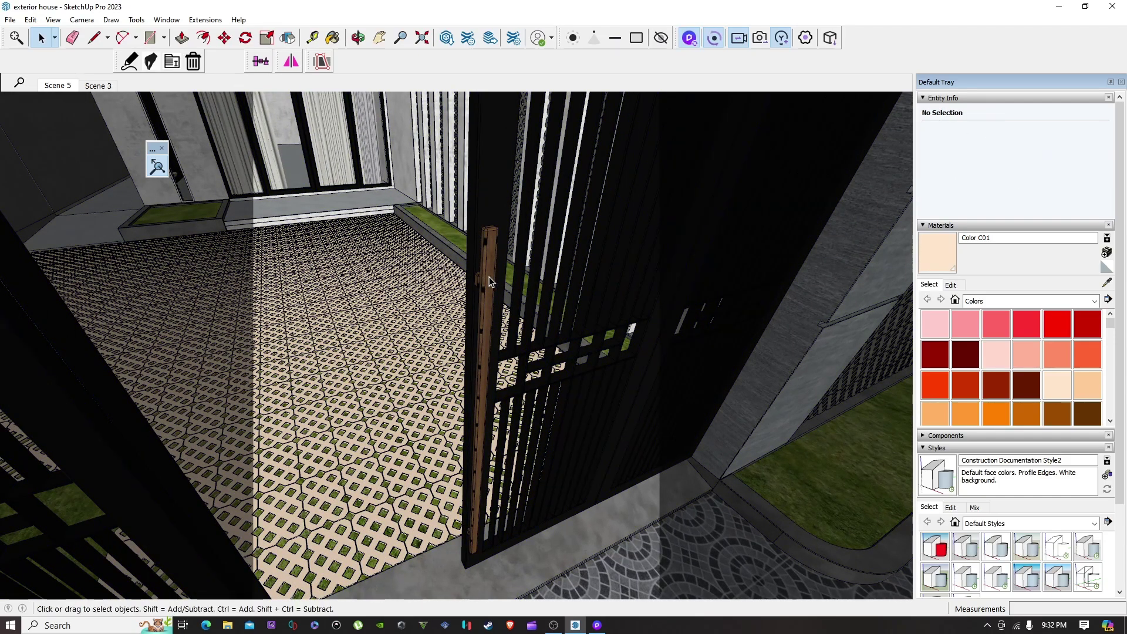
pyautogui.press('b')
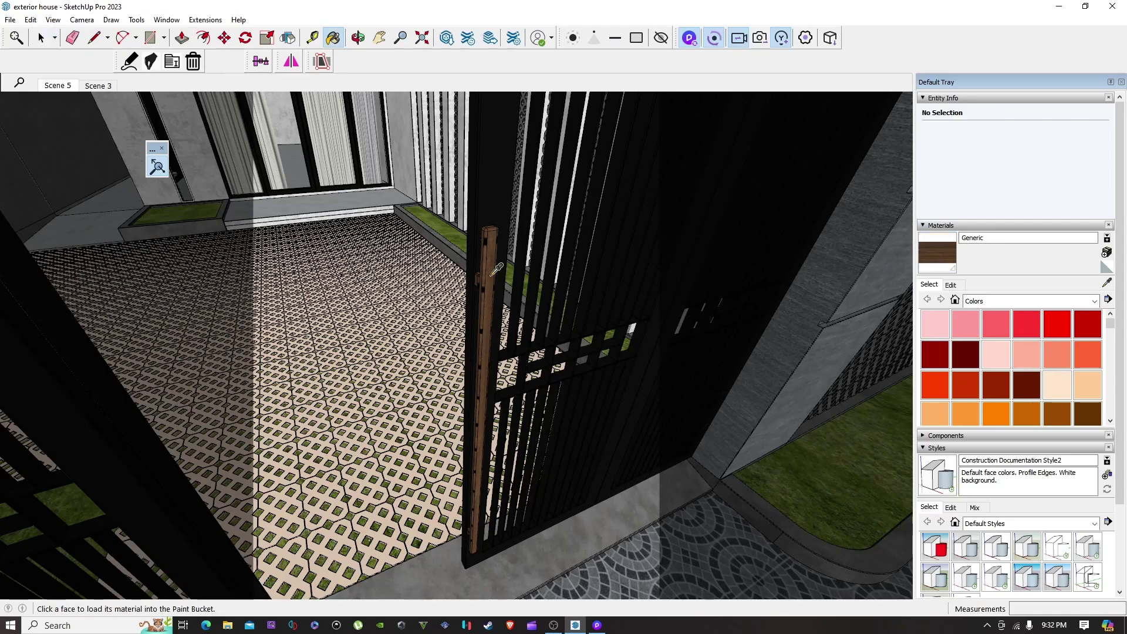
# Step: Name the wood material for the upper balcony's slatted wall cladding Generic1
pyautogui.scroll(-10, 497, 269)
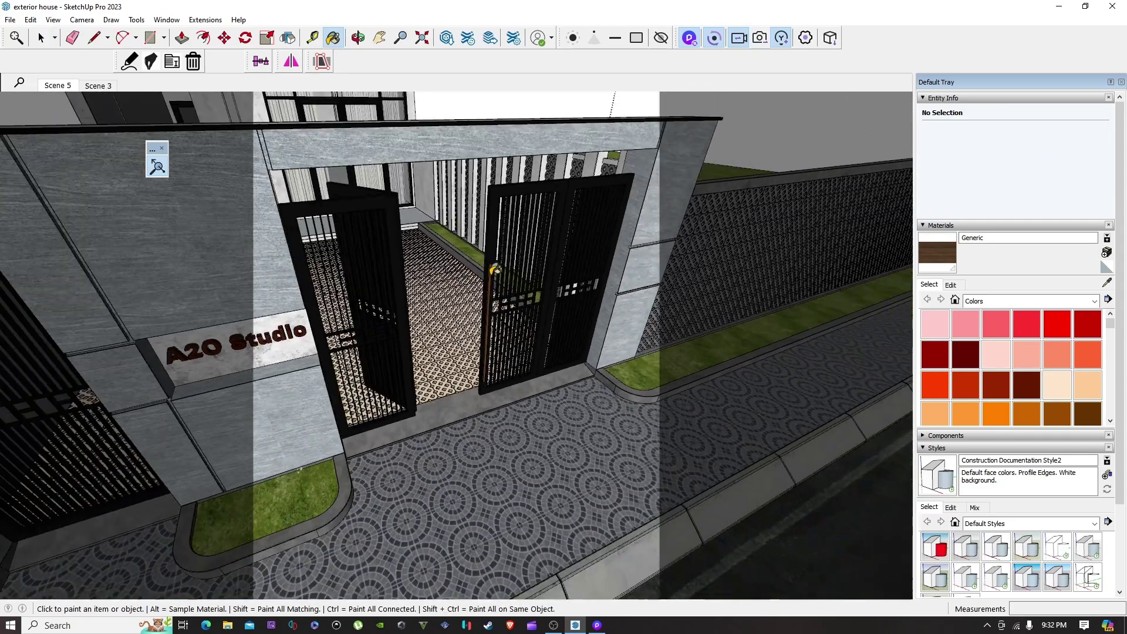
pyautogui.scroll(-8, 495, 269)
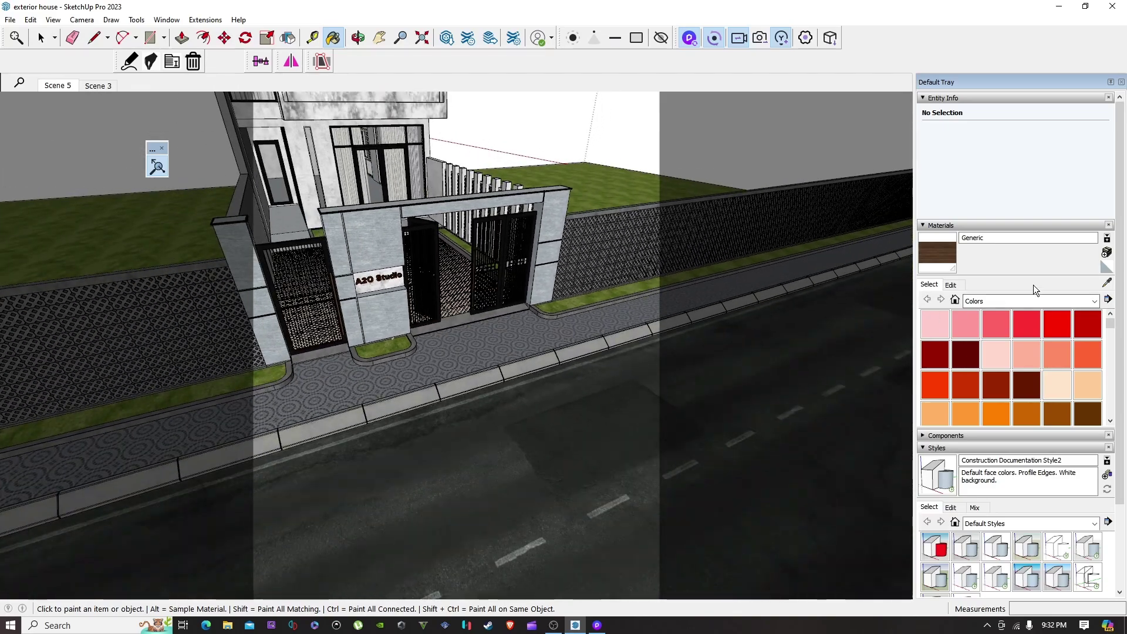
pyautogui.moveTo(367, 157); pyautogui.dragTo(419, 223, button='middle')
pyautogui.scroll(6, 420, 223)
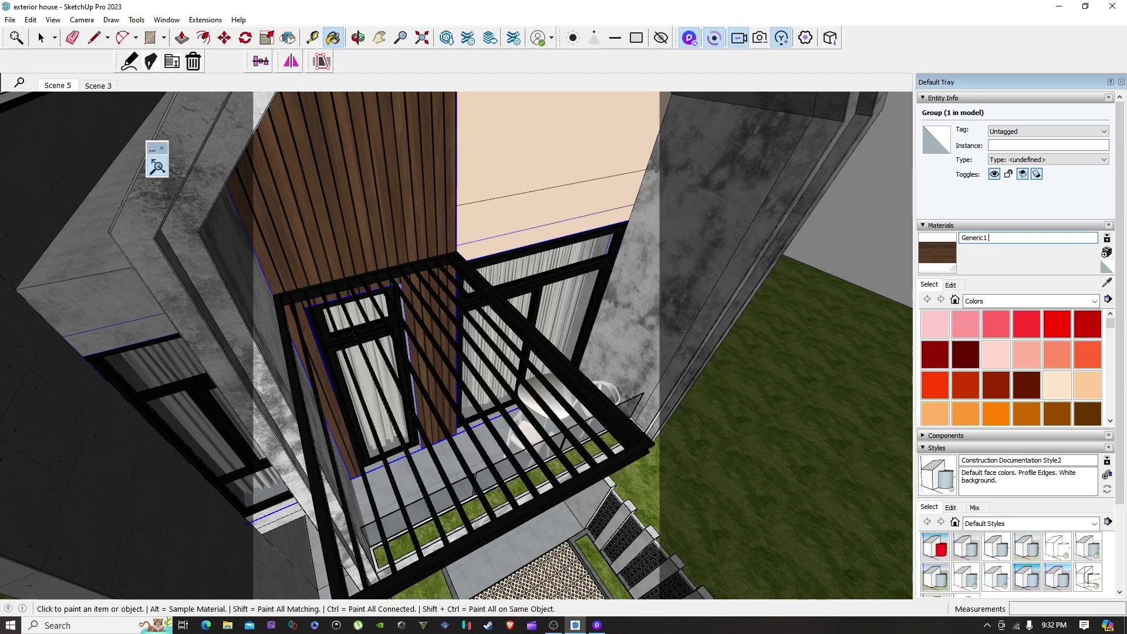
pyautogui.scroll(-5, 458, 346)
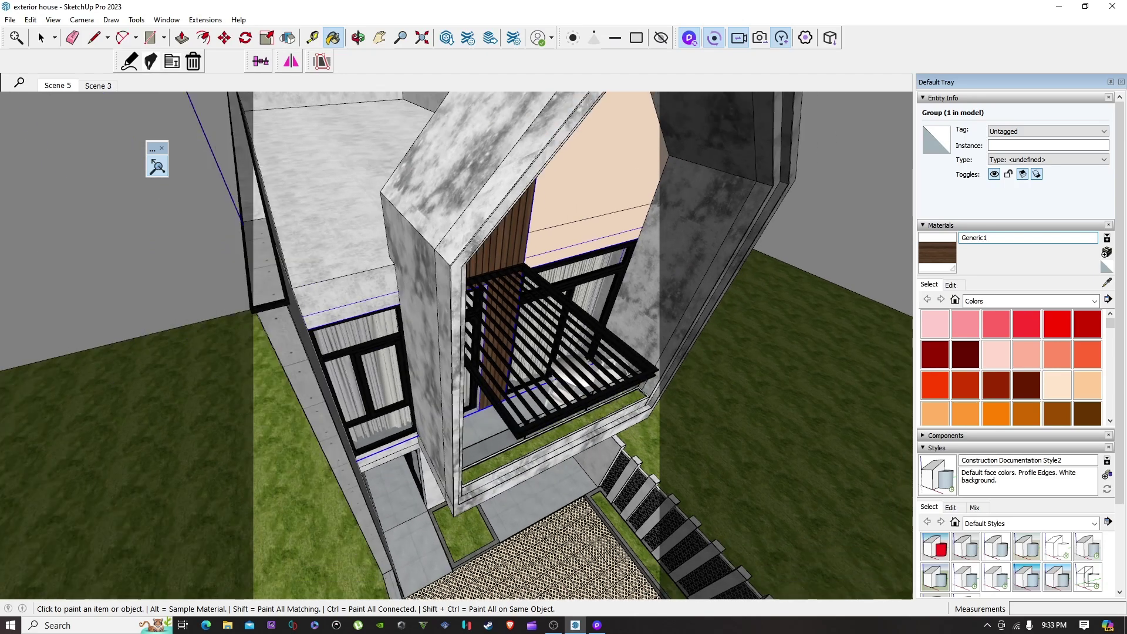
# Step: Switch to D5 Render and check the material of the cladding behind the upper balcony pergola
pyautogui.click(596, 625)
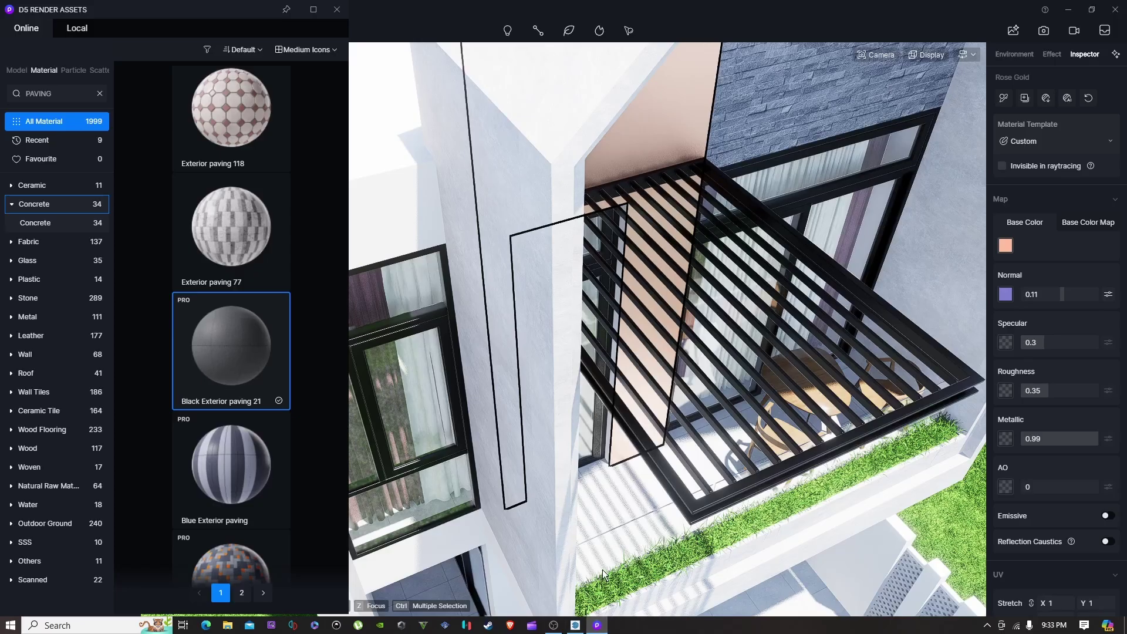
pyautogui.moveTo(653, 441); pyautogui.dragTo(571, 306, button='right')
pyautogui.scroll(-5, 571, 307)
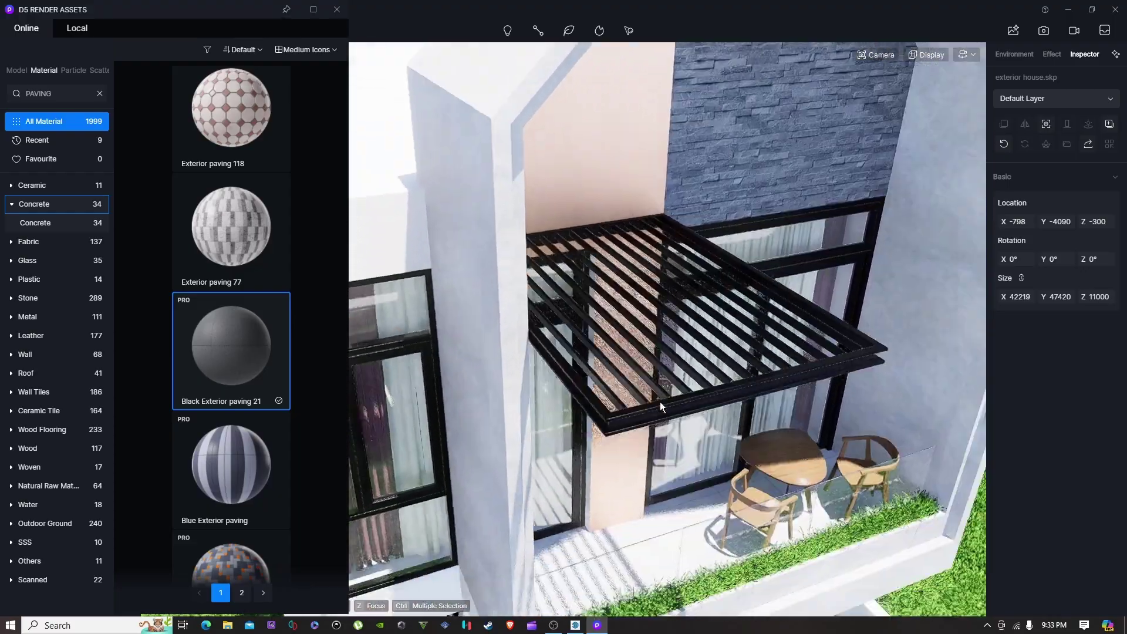
# Step: Switch to SketchUp, close the balcony cladding group, sync the model to D5 Render, and return there
pyautogui.click(575, 626)
pyautogui.scroll(6, 560, 225)
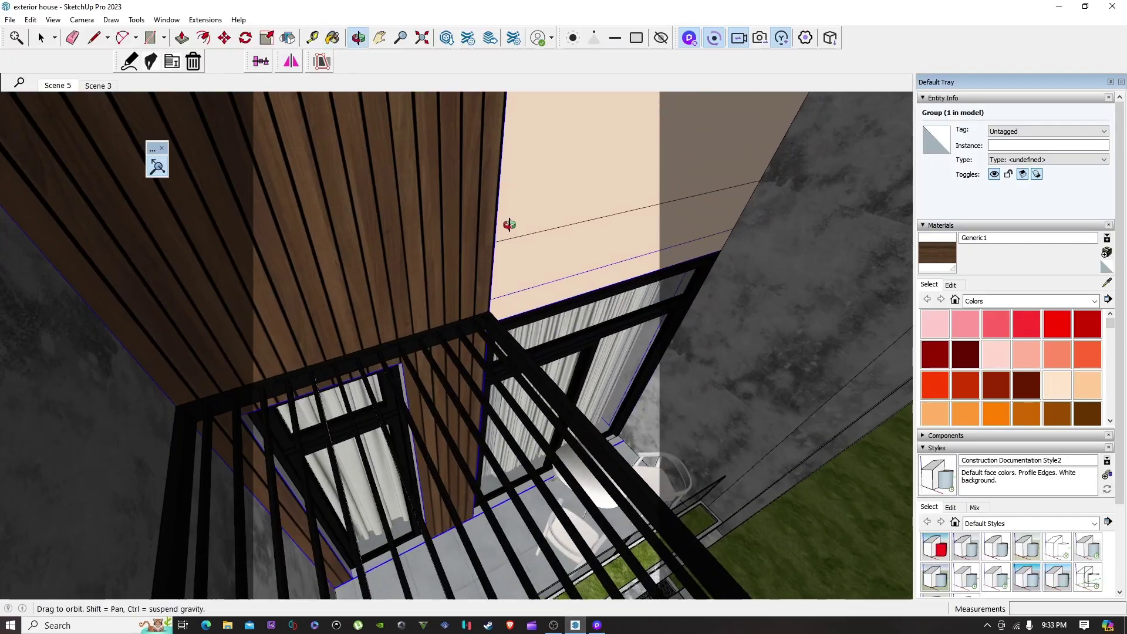
pyautogui.moveTo(509, 224); pyautogui.dragTo(486, 219, button='middle')
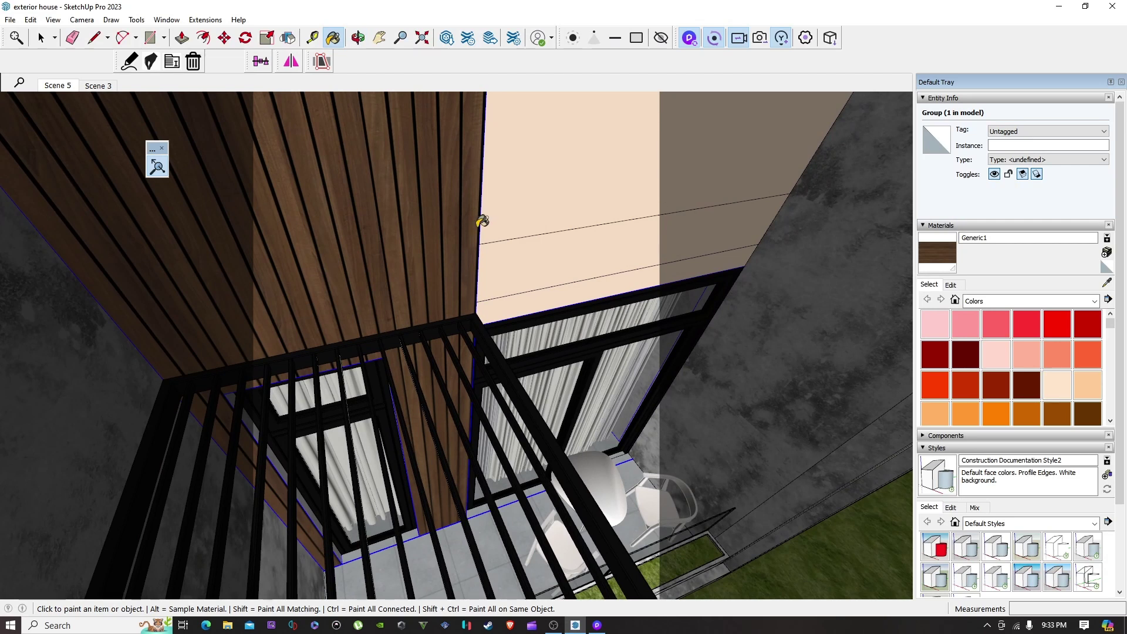
pyautogui.moveTo(517, 360); pyautogui.dragTo(552, 411, button='middle')
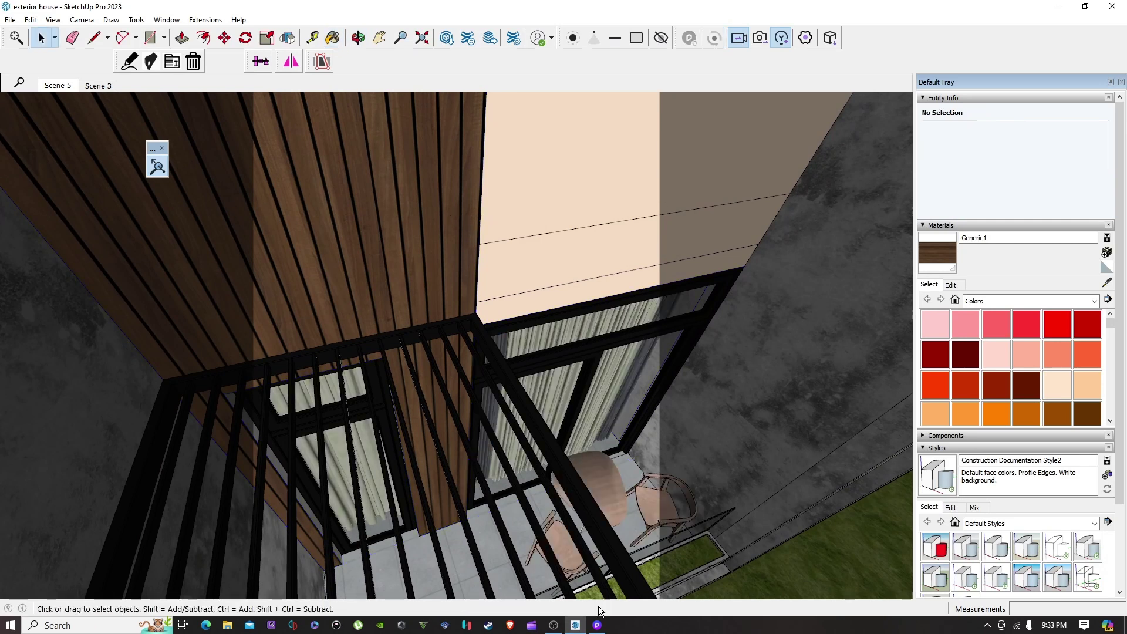
pyautogui.click(598, 626)
# Step: Sample the wood cladding material above the balcony pergola and generate and apply an Ultra HD texture to it
pyautogui.scroll(-10, 681, 308)
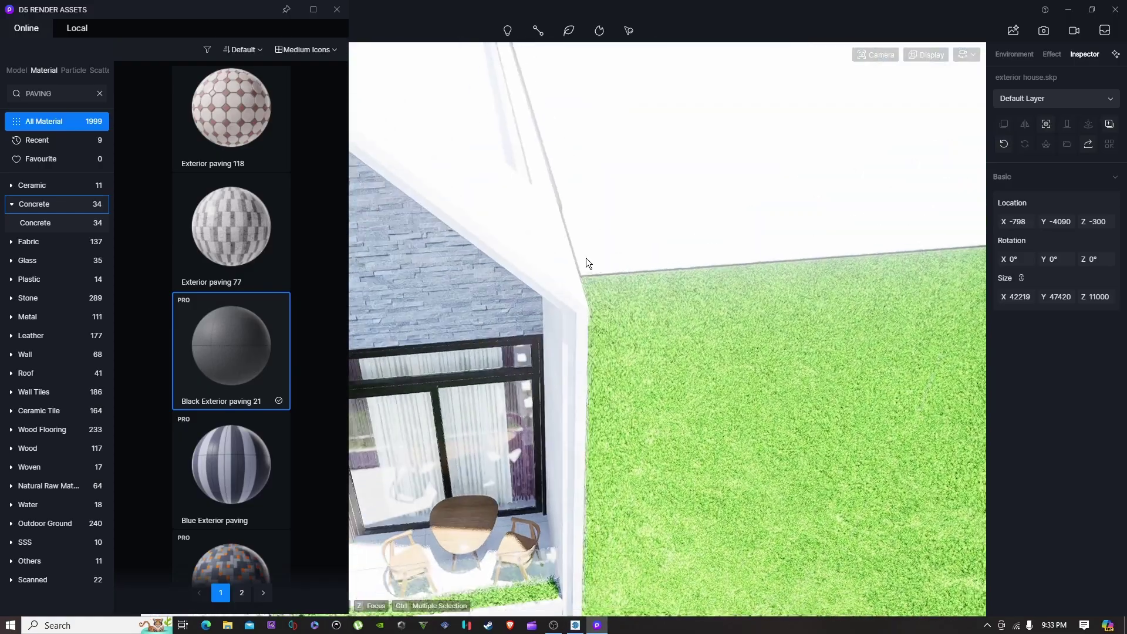
pyautogui.scroll(10, 724, 263)
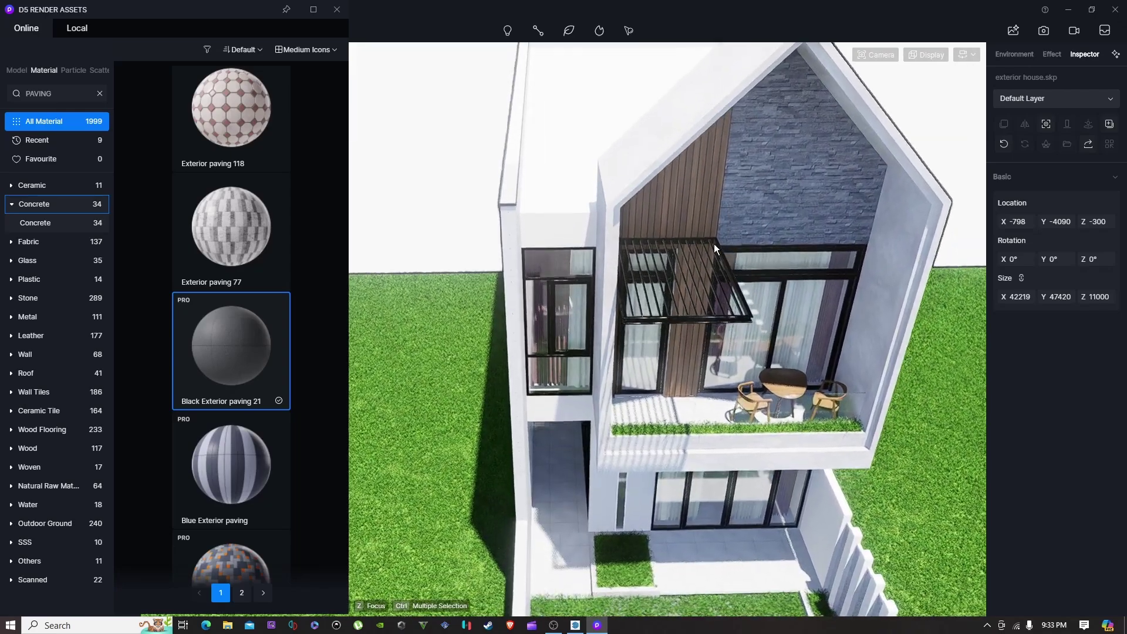
pyautogui.scroll(10, 657, 238)
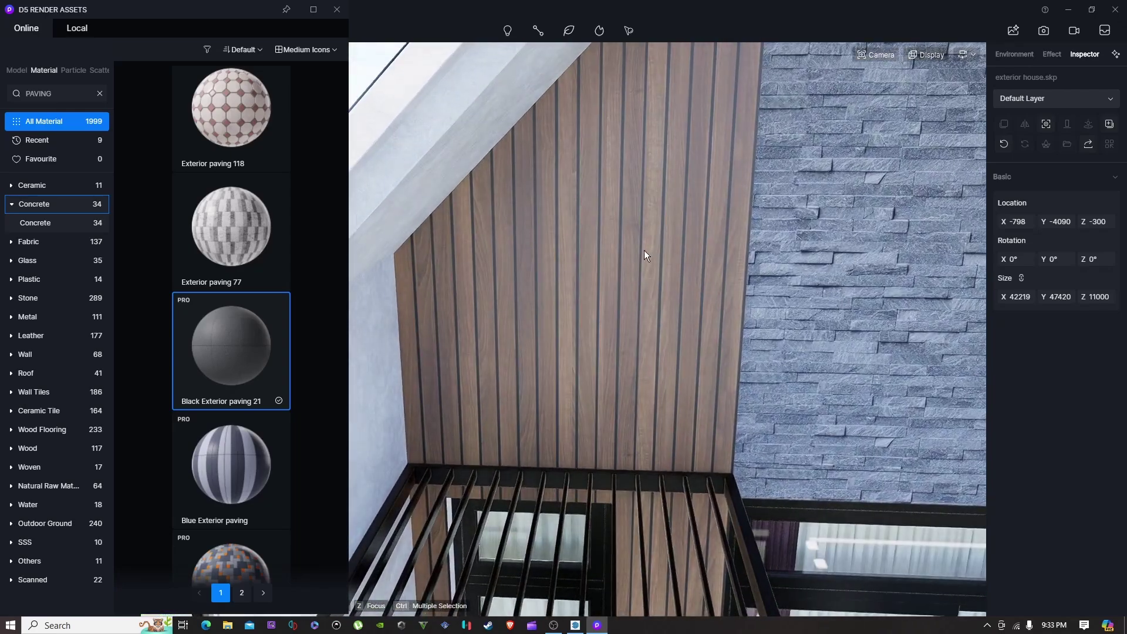
pyautogui.moveTo(643, 250); pyautogui.dragTo(634, 257, button='right')
pyautogui.scroll(-3, 633, 261)
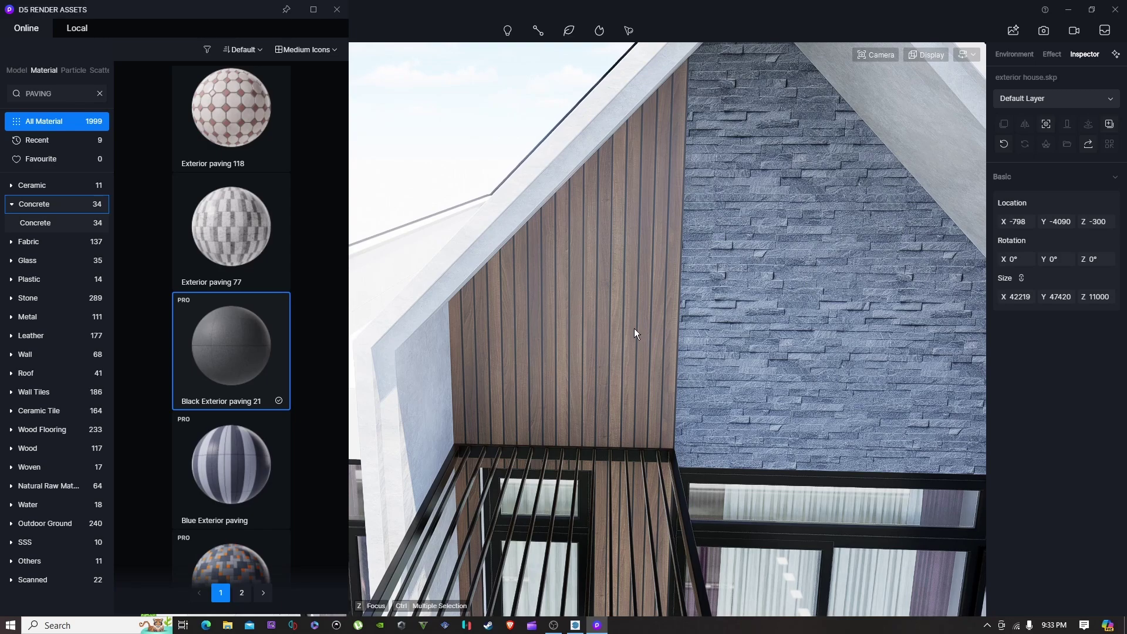
pyautogui.scroll(5, 634, 330)
pyautogui.press('i')
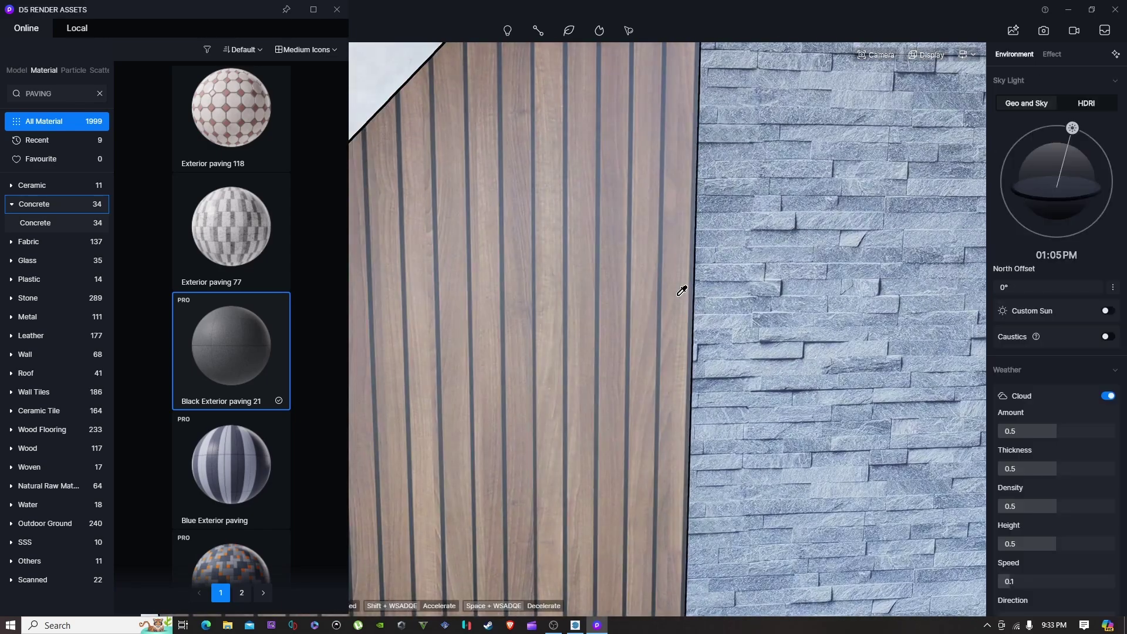
pyautogui.click(673, 286)
pyautogui.scroll(-5, 672, 287)
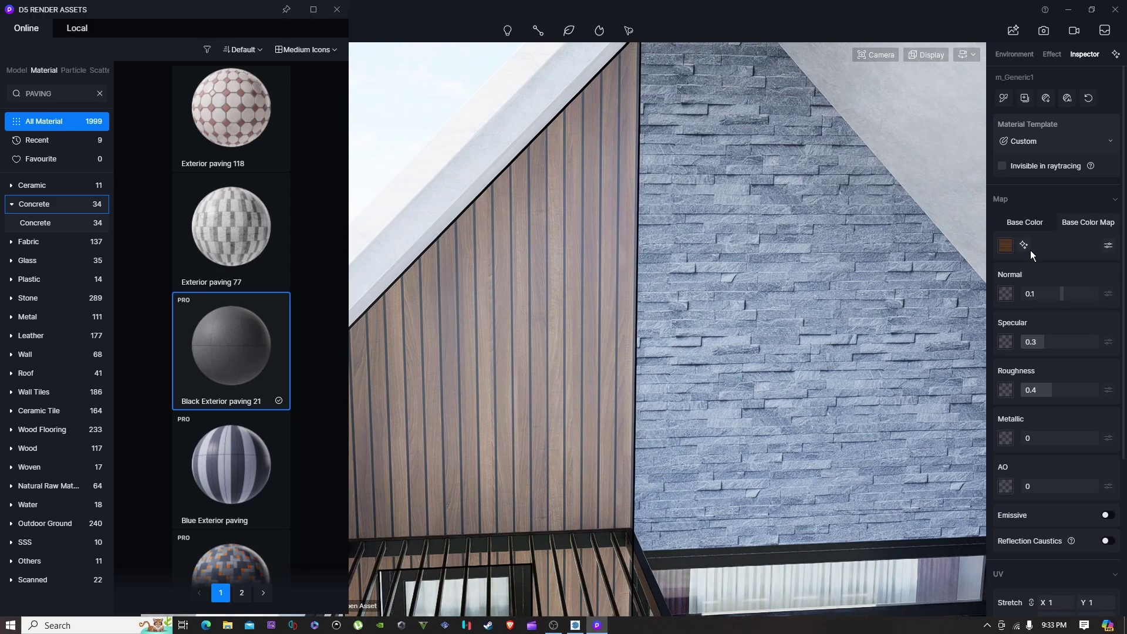
pyautogui.click(1024, 245)
pyautogui.click(1055, 277)
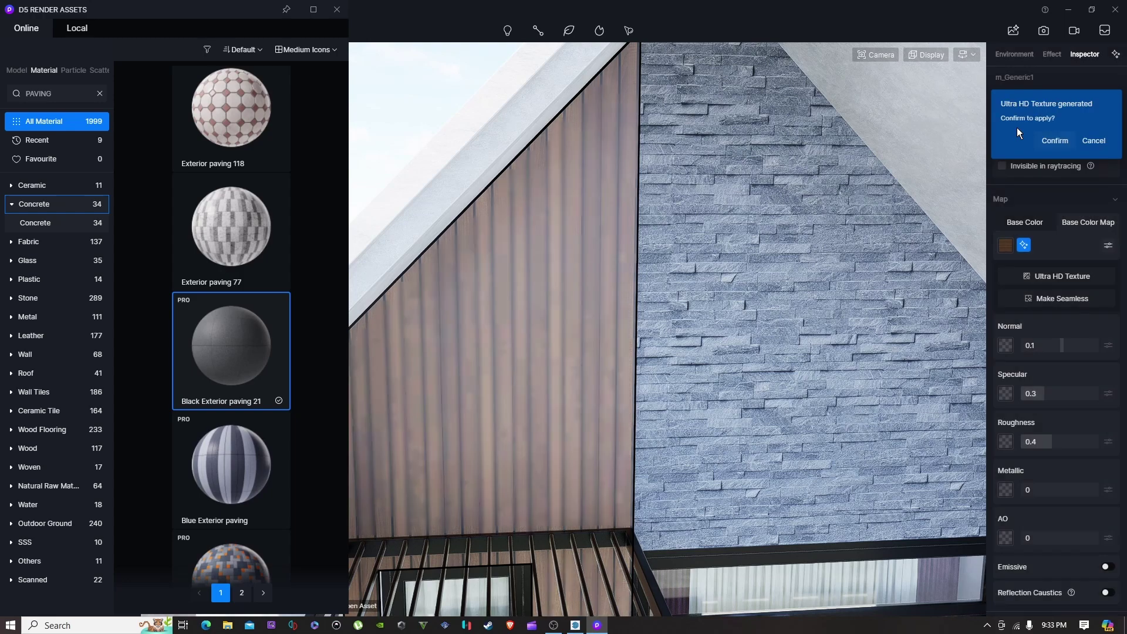
pyautogui.click(1066, 124)
# Step: Try a roughness of 0.07 and a darker base color on the wood cladding
pyautogui.moveTo(1050, 439); pyautogui.dragTo(1029, 441)
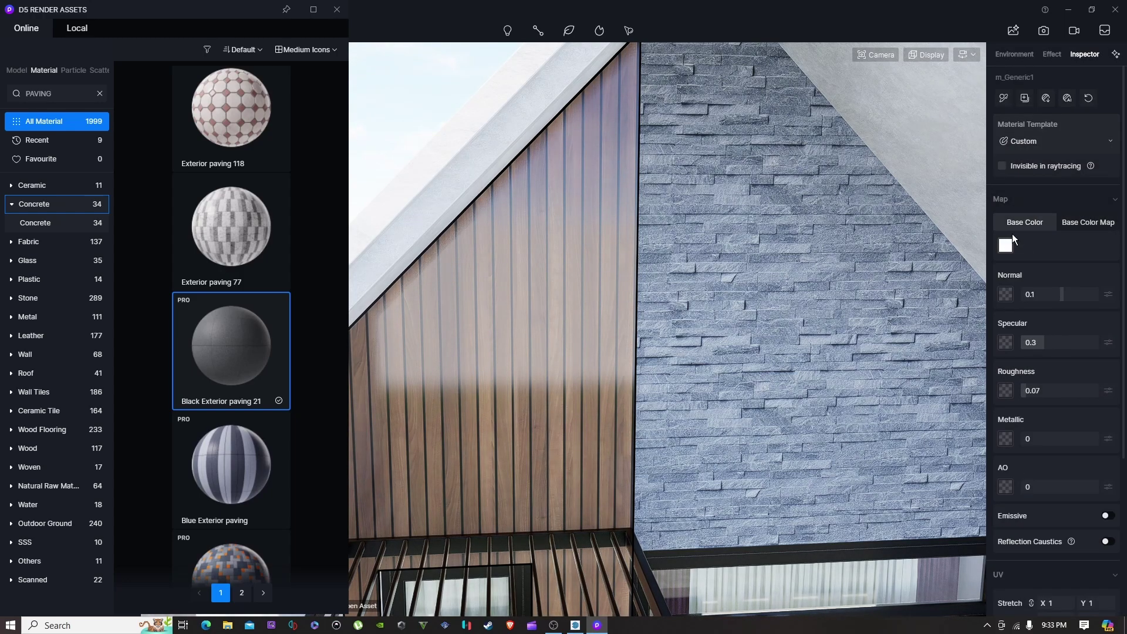
pyautogui.click(1007, 245)
pyautogui.click(1002, 302)
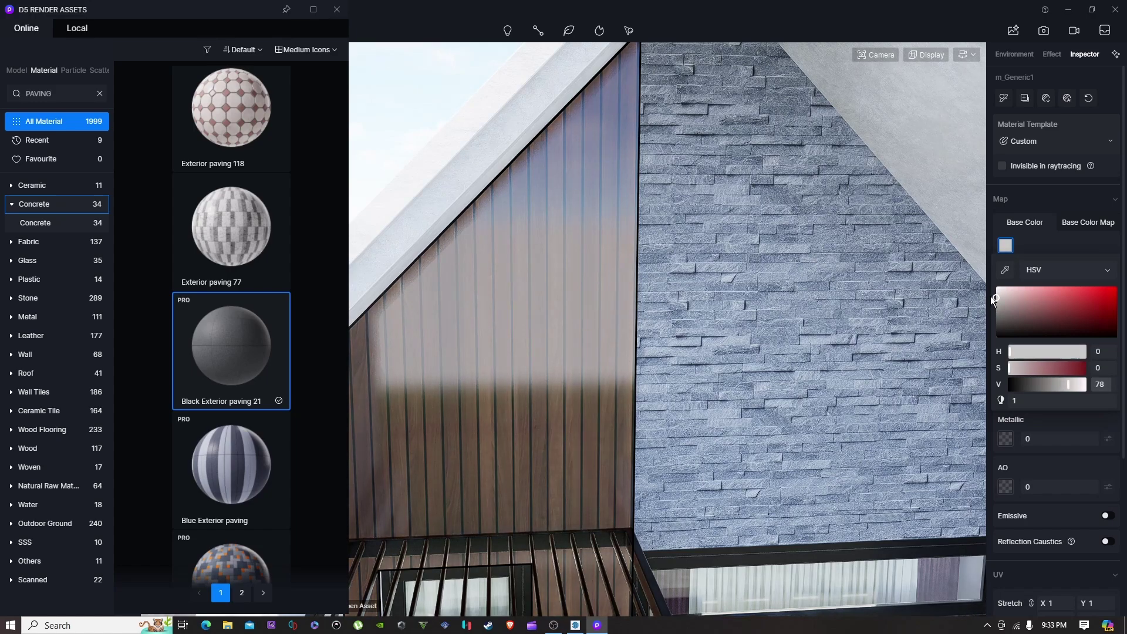
pyautogui.moveTo(991, 298); pyautogui.dragTo(987, 285)
pyautogui.scroll(-3, 750, 379)
pyautogui.moveTo(750, 378); pyautogui.dragTo(688, 392, button='right')
pyautogui.press('Escape')
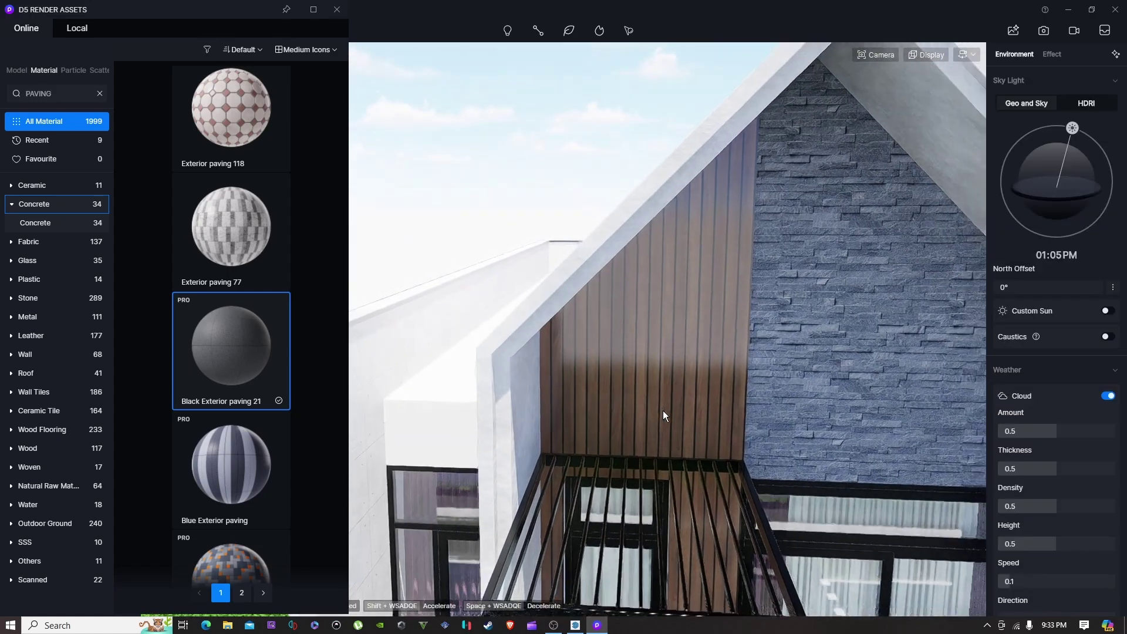
# Step: Examine the wood cladding's reflections and the upper facade from several distances and angles
pyautogui.scroll(-5, 663, 410)
pyautogui.moveTo(709, 273); pyautogui.dragTo(650, 422, button='right')
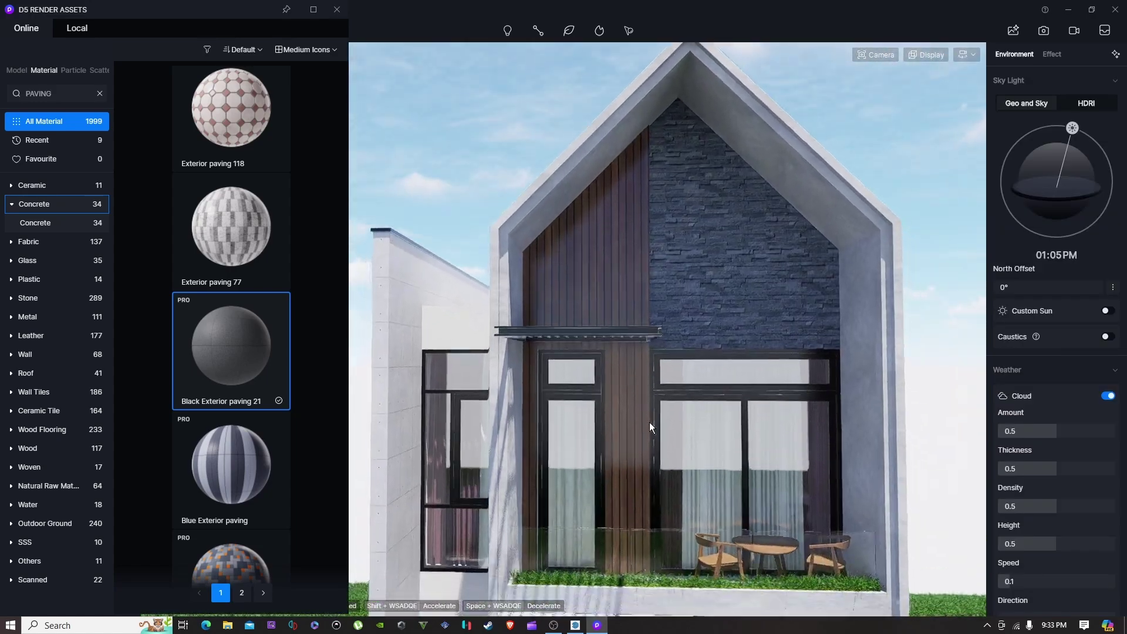
pyautogui.scroll(-8, 622, 376)
pyautogui.moveTo(632, 334); pyautogui.dragTo(625, 397, button='right')
pyautogui.scroll(5, 670, 478)
pyautogui.moveTo(669, 478); pyautogui.dragTo(706, 516, button='right')
pyautogui.scroll(5, 728, 482)
pyautogui.moveTo(742, 464); pyautogui.dragTo(749, 217, button='right')
# Step: Set the roughness of the wood cladding on the upper facade to 0.2
pyautogui.click(654, 373)
pyautogui.scroll(-3, 795, 379)
pyautogui.press('Escape')
pyautogui.scroll(-8, 759, 368)
pyautogui.click(784, 227)
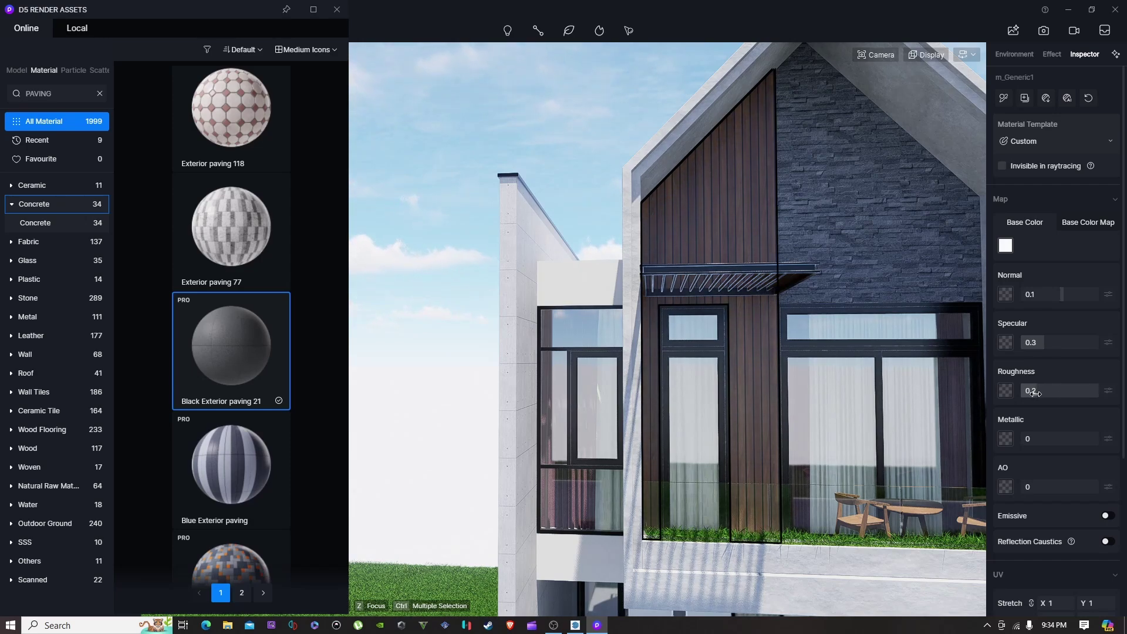
pyautogui.press('Escape')
# Step: Sample the glass of the upper balcony railing and set its specular to 0.17
pyautogui.scroll(-6, 724, 316)
pyautogui.moveTo(762, 315); pyautogui.dragTo(703, 367, button='right')
pyautogui.press('i')
pyautogui.click(716, 311)
pyautogui.scroll(-3, 716, 311)
pyautogui.moveTo(1030, 321); pyautogui.dragTo(1035, 326)
pyautogui.press('s')
pyautogui.press('a')
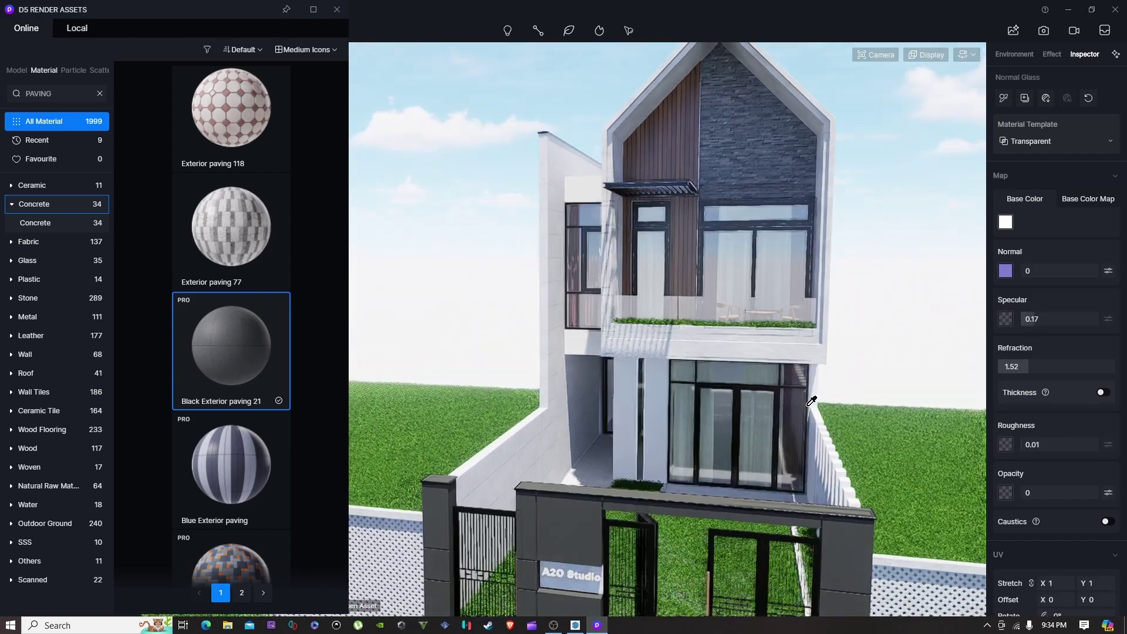
pyautogui.press('Escape')
# Step: Darken the base color of the large lawn beside the house to HSV 74, 15, 50
pyautogui.press('w')
pyautogui.moveTo(781, 418); pyautogui.dragTo(673, 453, button='right')
pyautogui.press('s')
pyautogui.press('a')
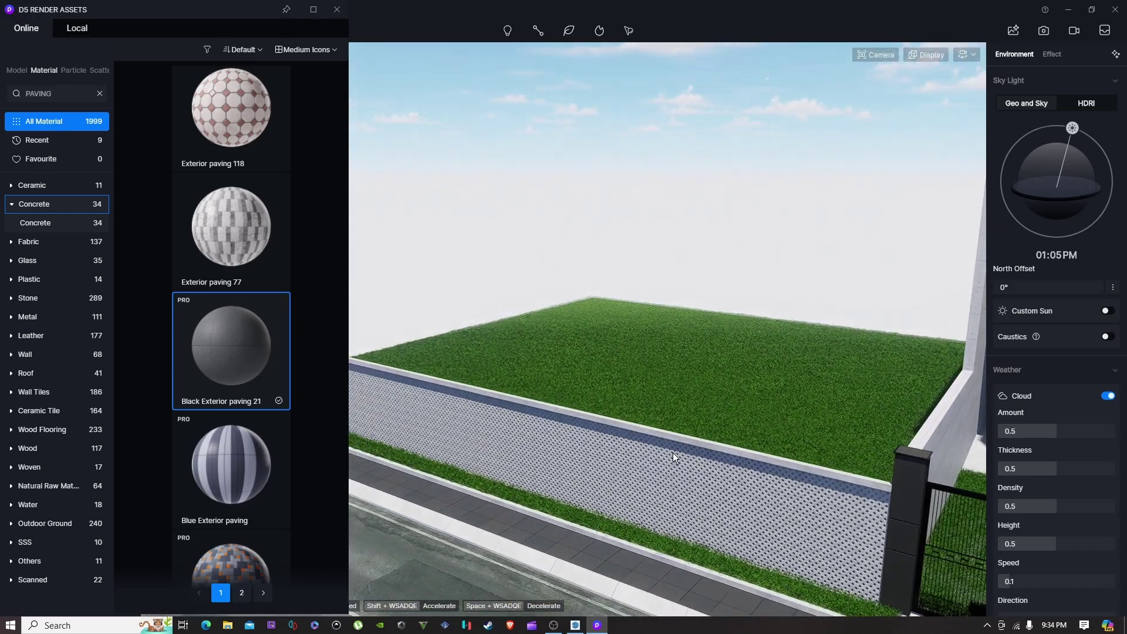
pyautogui.click(730, 400)
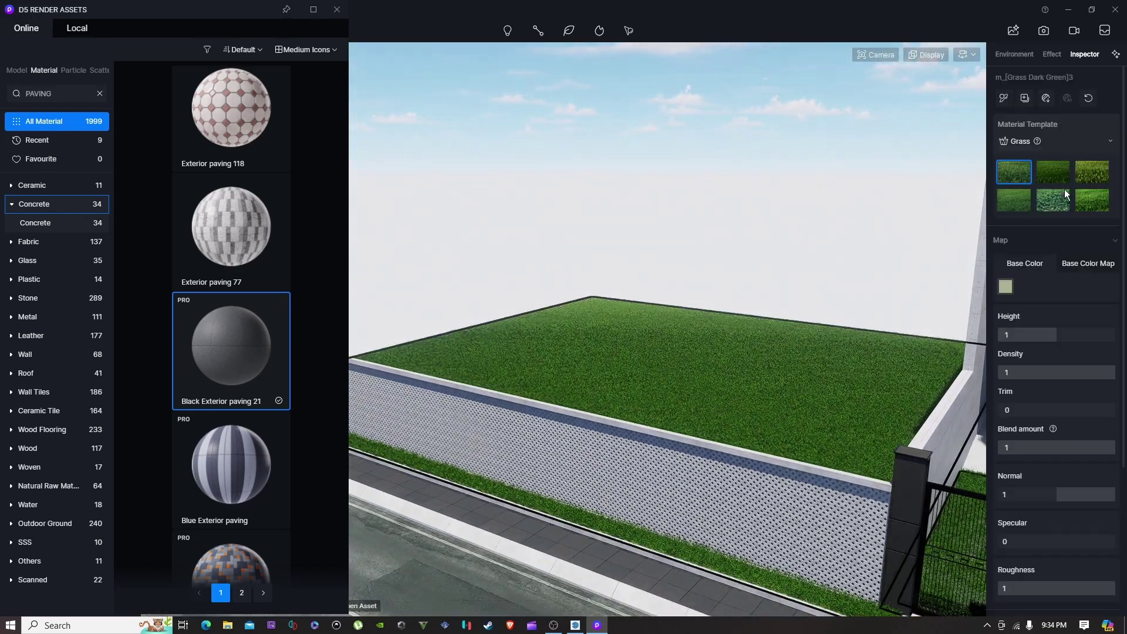
pyautogui.click(1005, 288)
pyautogui.moveTo(1009, 344); pyautogui.dragTo(1017, 353)
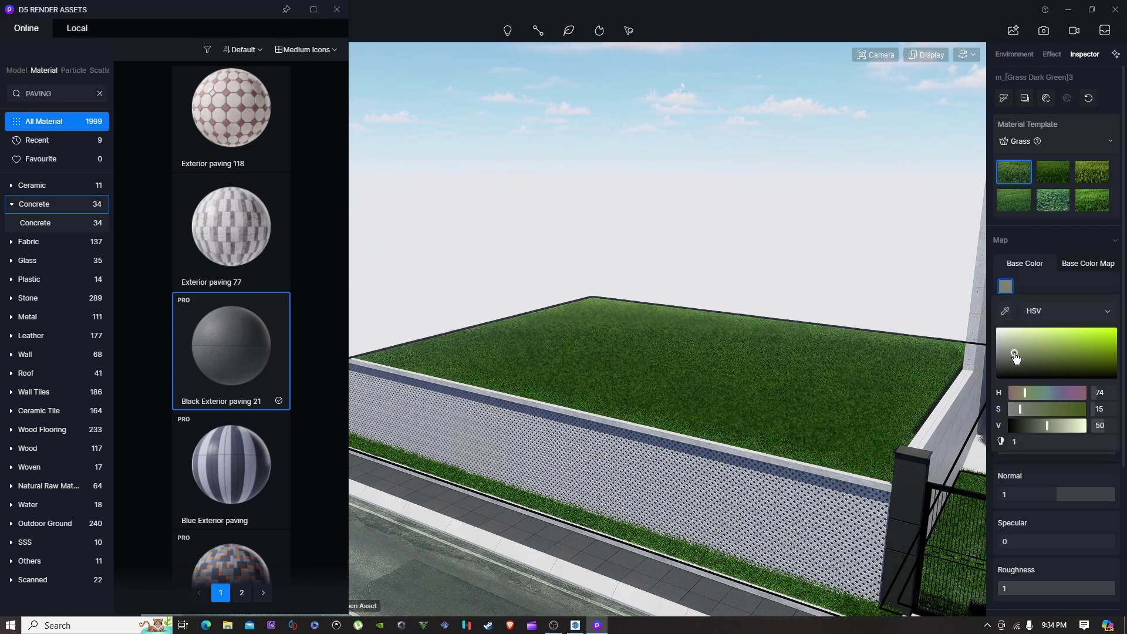
pyautogui.scroll(-3, 758, 417)
pyautogui.moveTo(740, 434); pyautogui.dragTo(928, 441, button='right')
pyautogui.press('Escape')
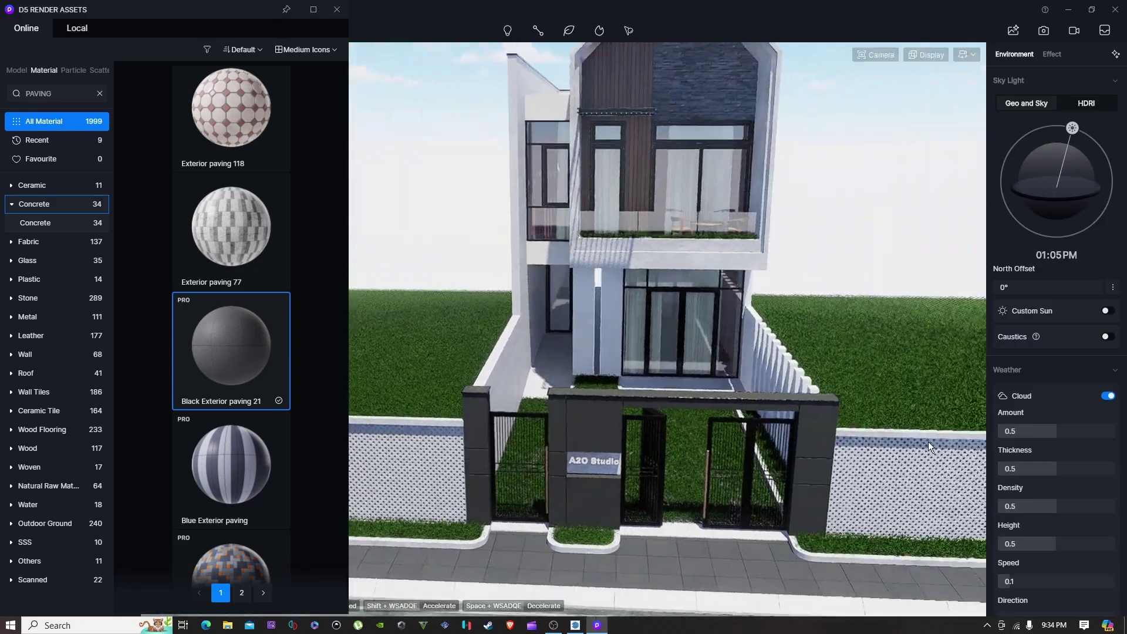
# Step: Clear the asset search and place the small-sized vehicle model Car(high-precision) on the grass in the front yard
pyautogui.moveTo(928, 442); pyautogui.dragTo(836, 453, button='middle')
pyautogui.scroll(3, 836, 453)
pyautogui.moveTo(836, 453); pyautogui.dragTo(625, 505, button='right')
pyautogui.moveTo(624, 505); pyautogui.dragTo(735, 528, button='middle')
pyautogui.moveTo(735, 528); pyautogui.dragTo(350, 274, button='right')
pyautogui.press('e')
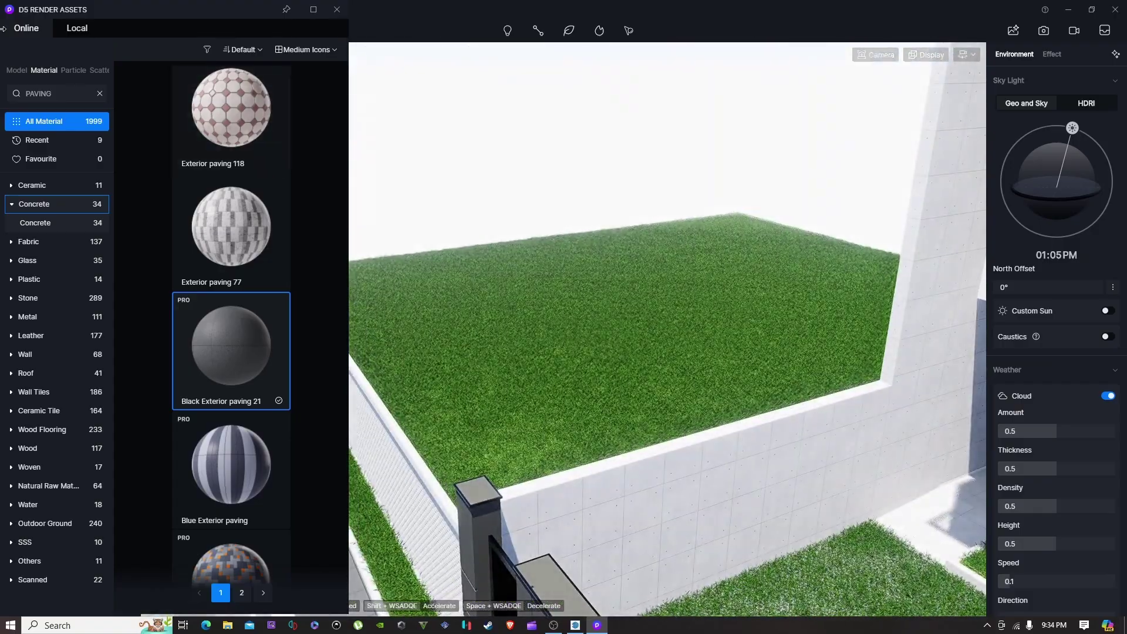
pyautogui.click(18, 69)
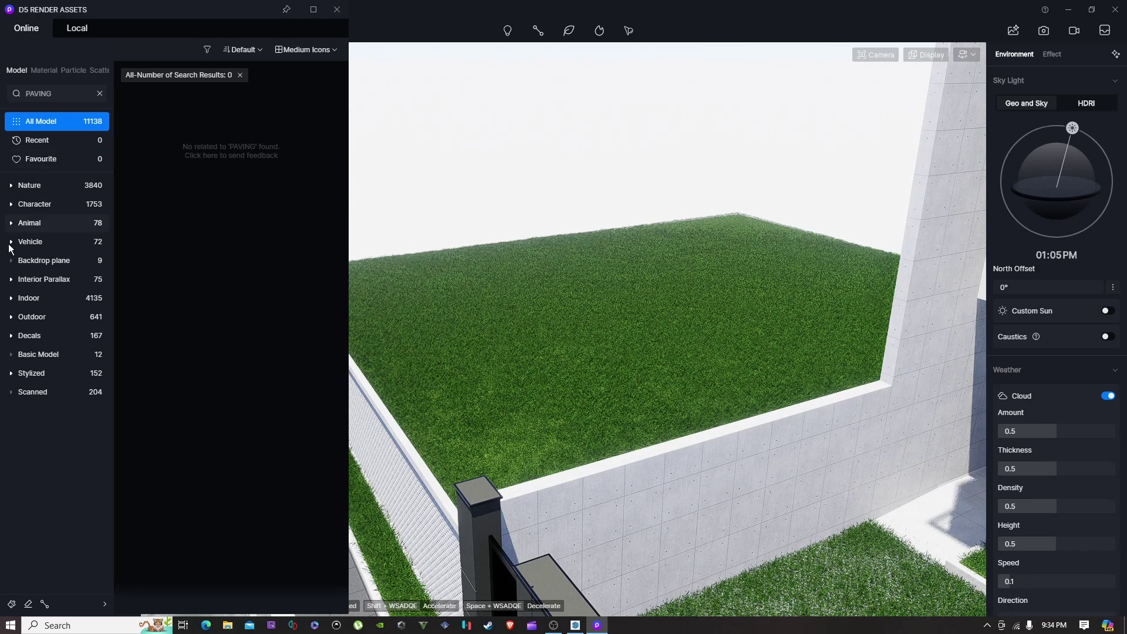
pyautogui.click(35, 242)
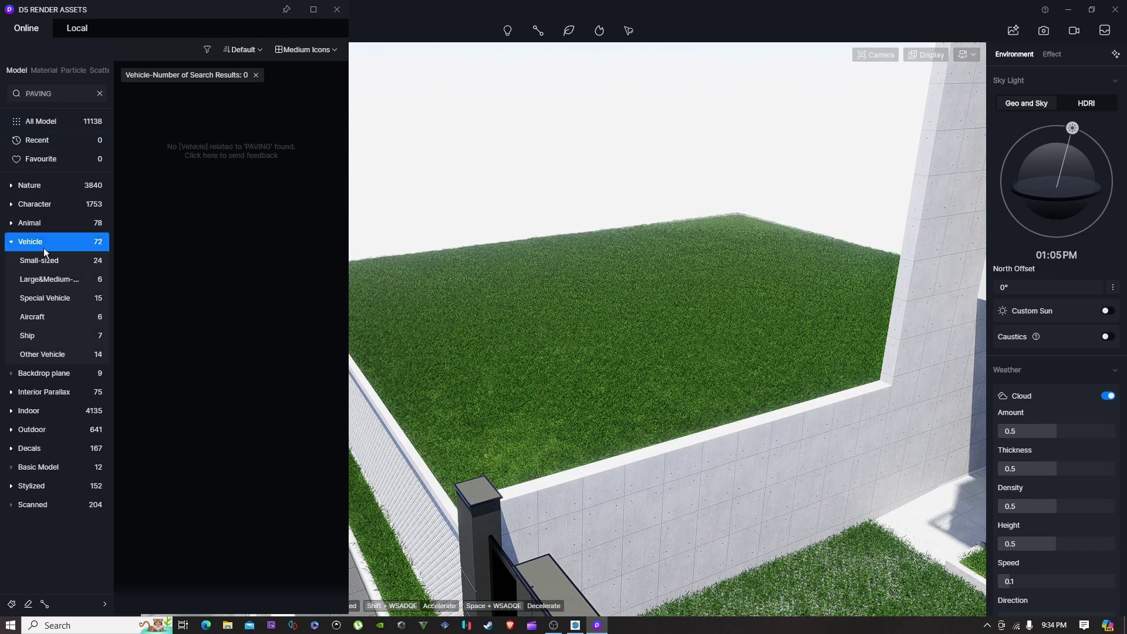
pyautogui.click(57, 280)
pyautogui.click(100, 93)
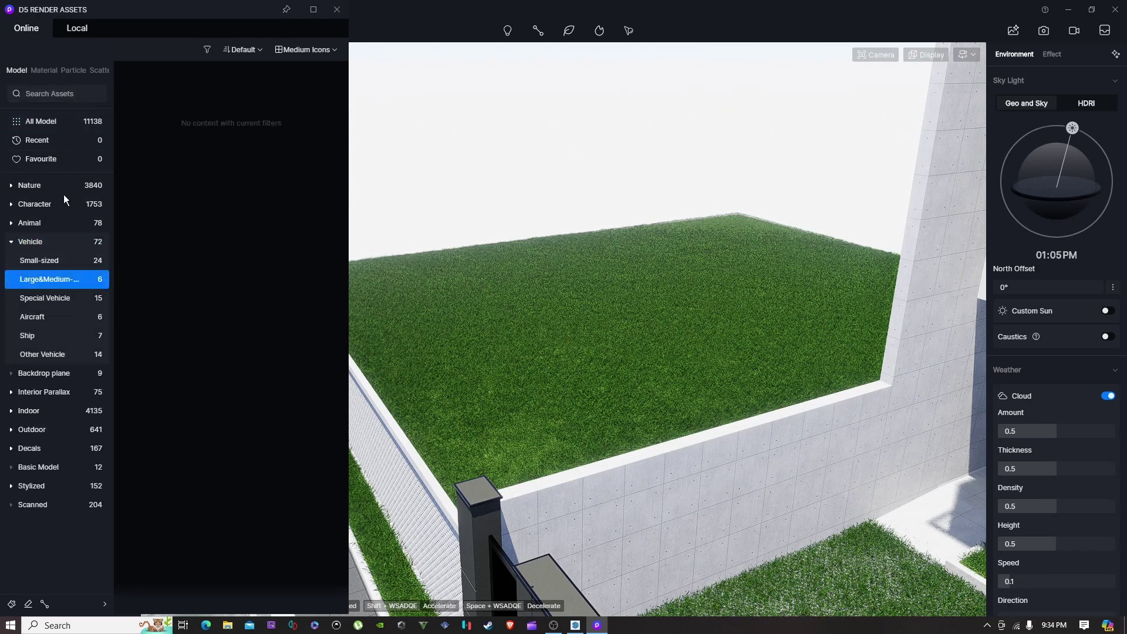
pyautogui.scroll(-5, 204, 311)
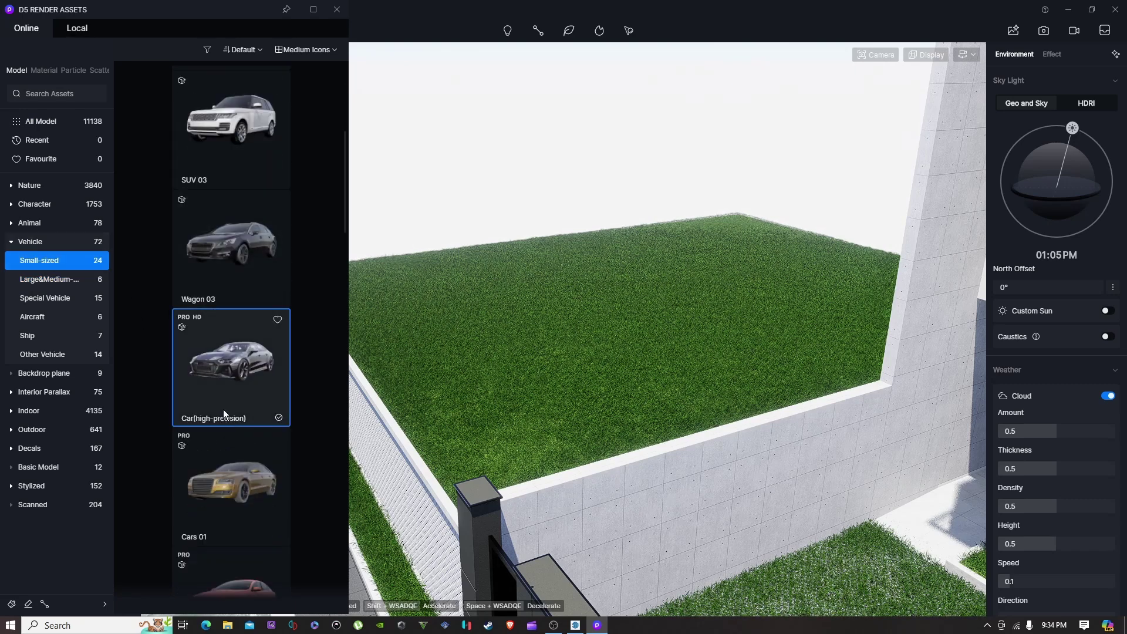
pyautogui.click(193, 322)
pyautogui.moveTo(593, 331); pyautogui.dragTo(756, 347, button='right')
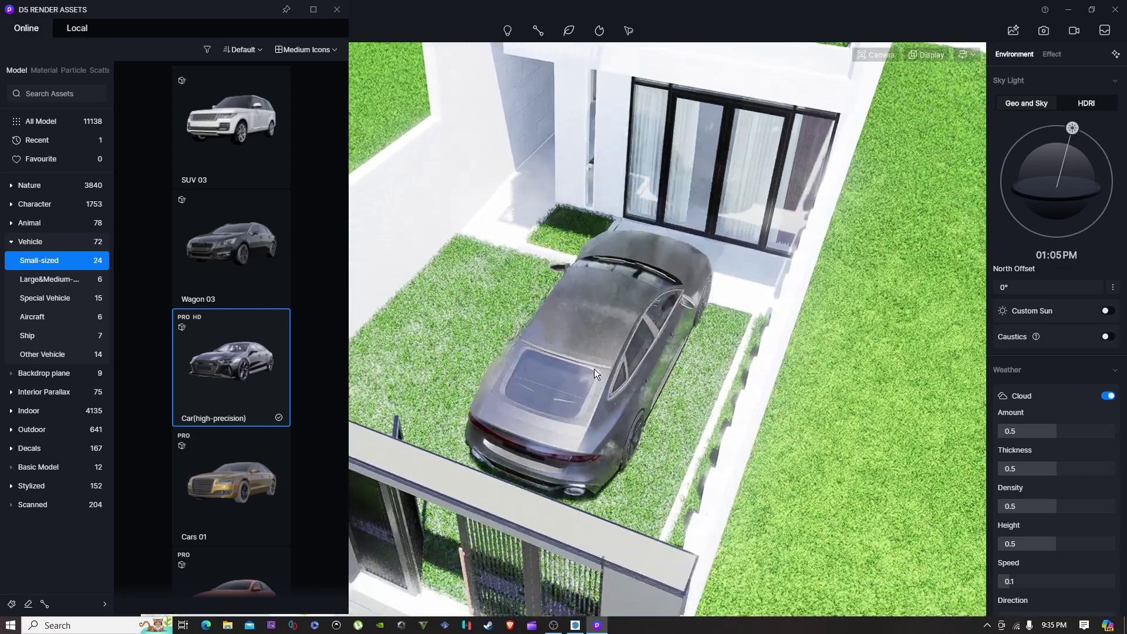
# Step: Turn off the parked car's Dynamic and Driver options and turn on its lights
pyautogui.click(572, 369)
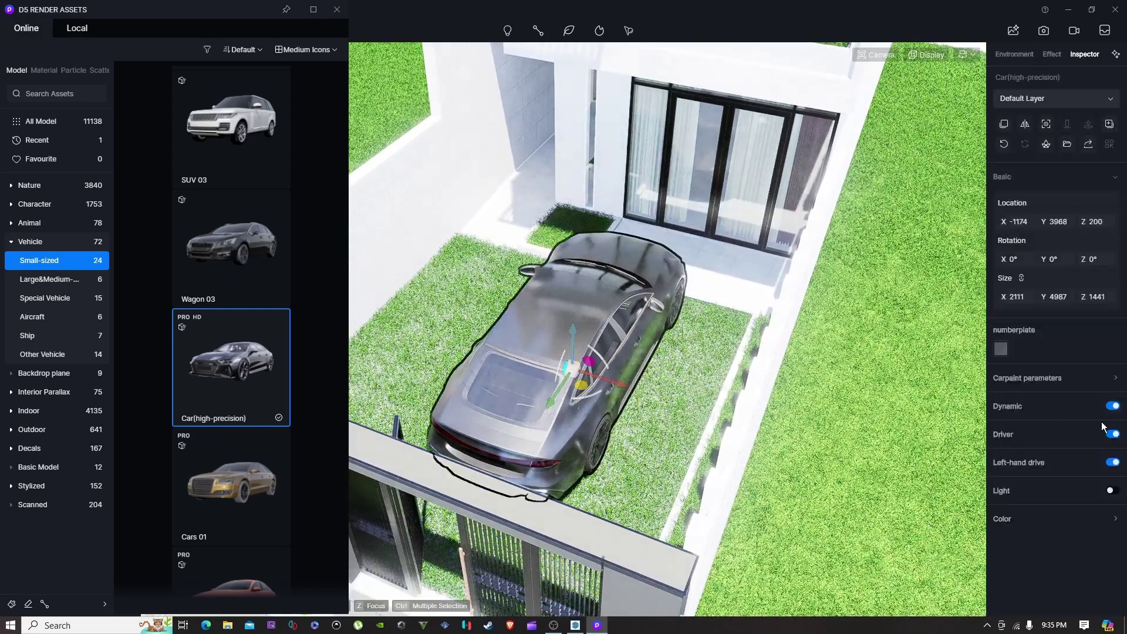
pyautogui.click(1111, 463)
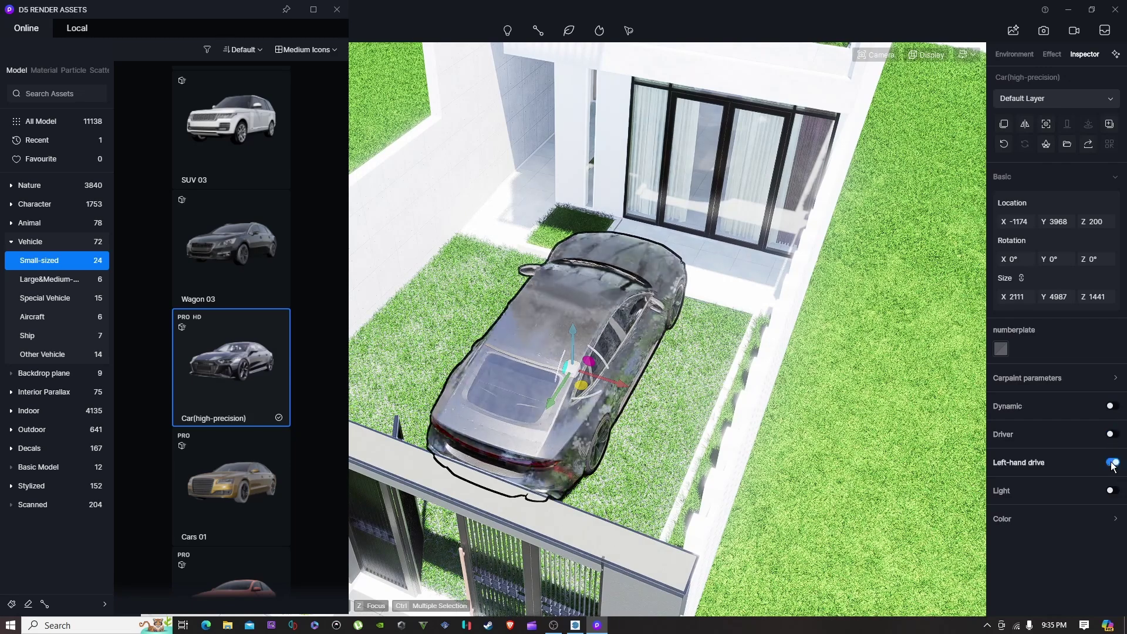
pyautogui.click(1112, 463)
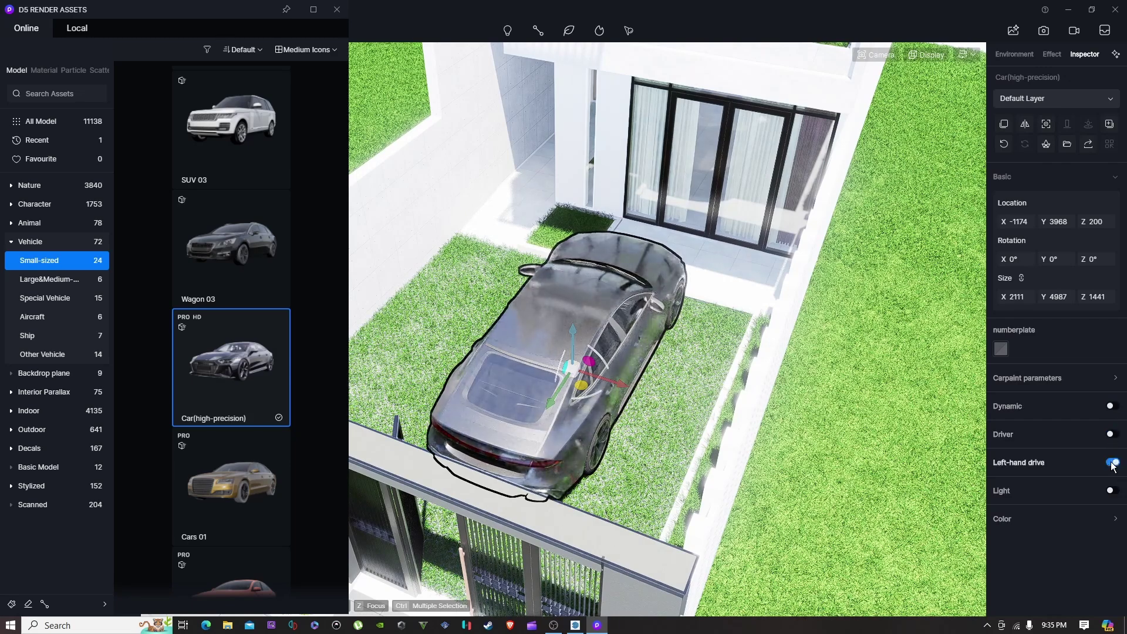
pyautogui.click(1111, 492)
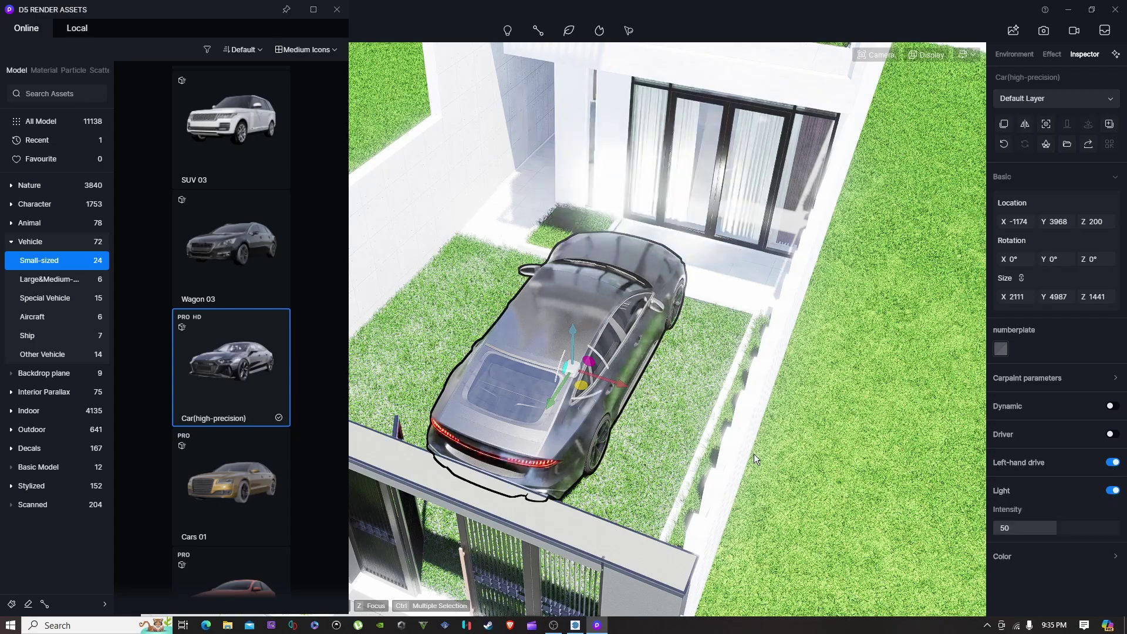
# Step: Rotate the car 180° about Z to face the front gate and move it to X -2030, Y 3498
pyautogui.moveTo(607, 398); pyautogui.dragTo(514, 329)
pyautogui.moveTo(615, 382); pyautogui.dragTo(686, 403)
pyautogui.moveTo(634, 442); pyautogui.dragTo(675, 422, button='right')
pyautogui.press('Escape')
pyautogui.scroll(2, 675, 421)
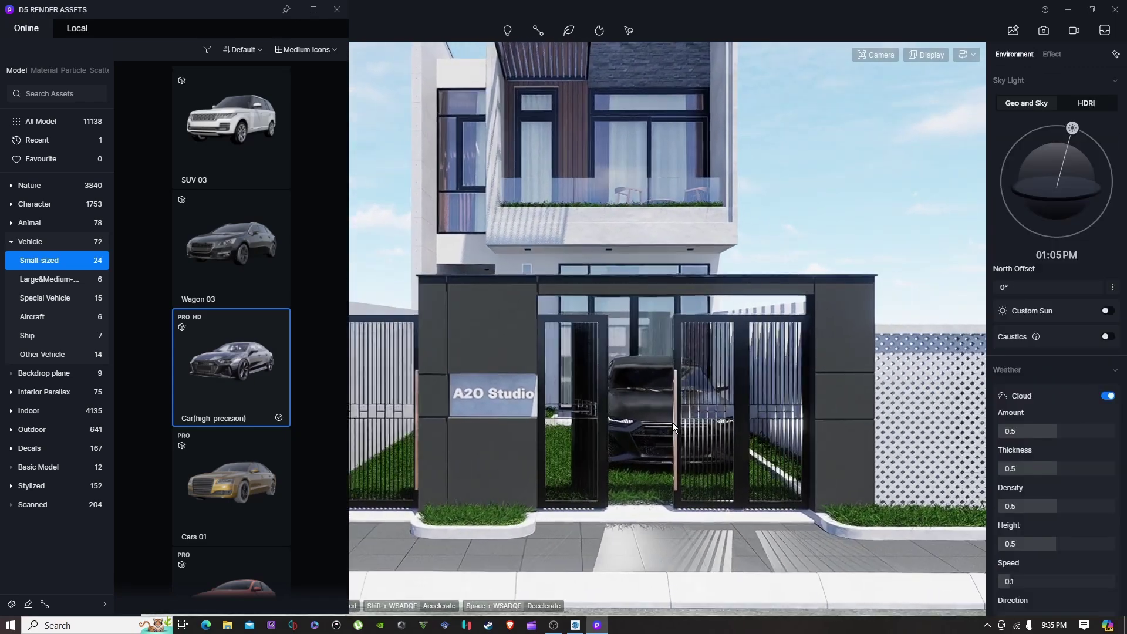
pyautogui.click(671, 458)
pyautogui.moveTo(662, 461); pyautogui.dragTo(665, 466)
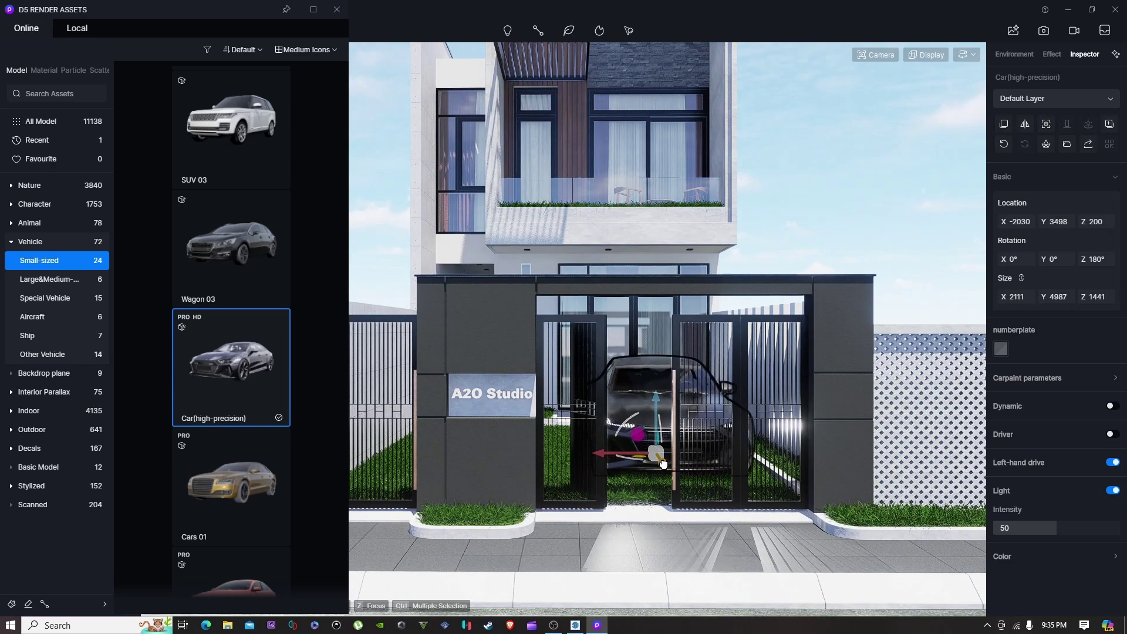
pyautogui.press('Escape')
# Step: Try beige and red paint on the car, and set its color to black
pyautogui.click(660, 439)
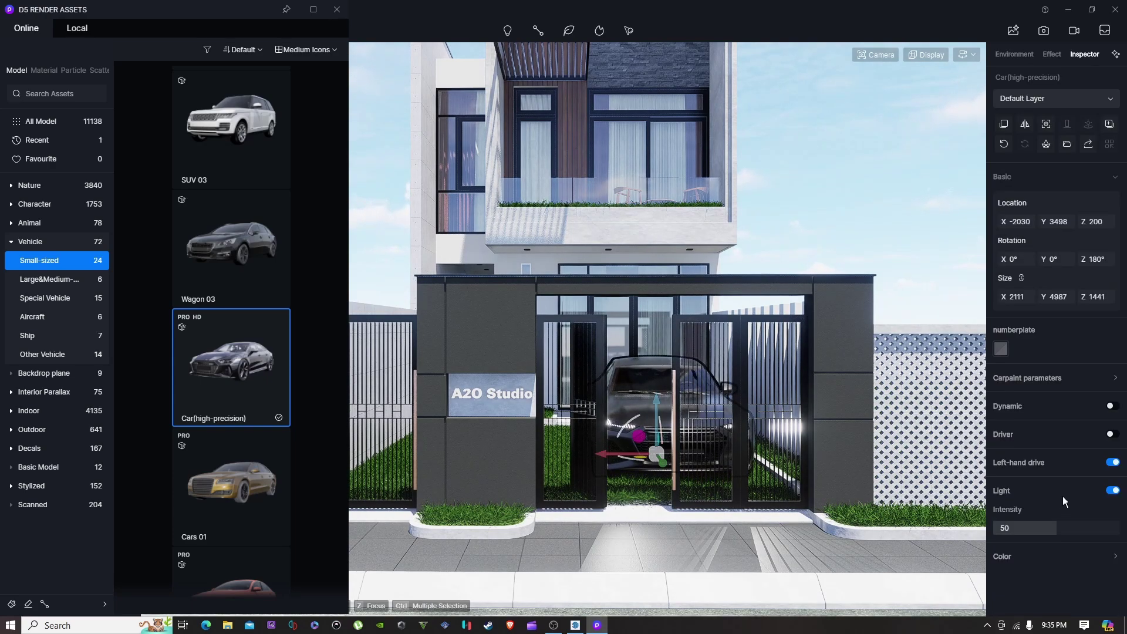
pyautogui.click(1034, 559)
pyautogui.scroll(-2, 1041, 557)
pyautogui.click(1016, 497)
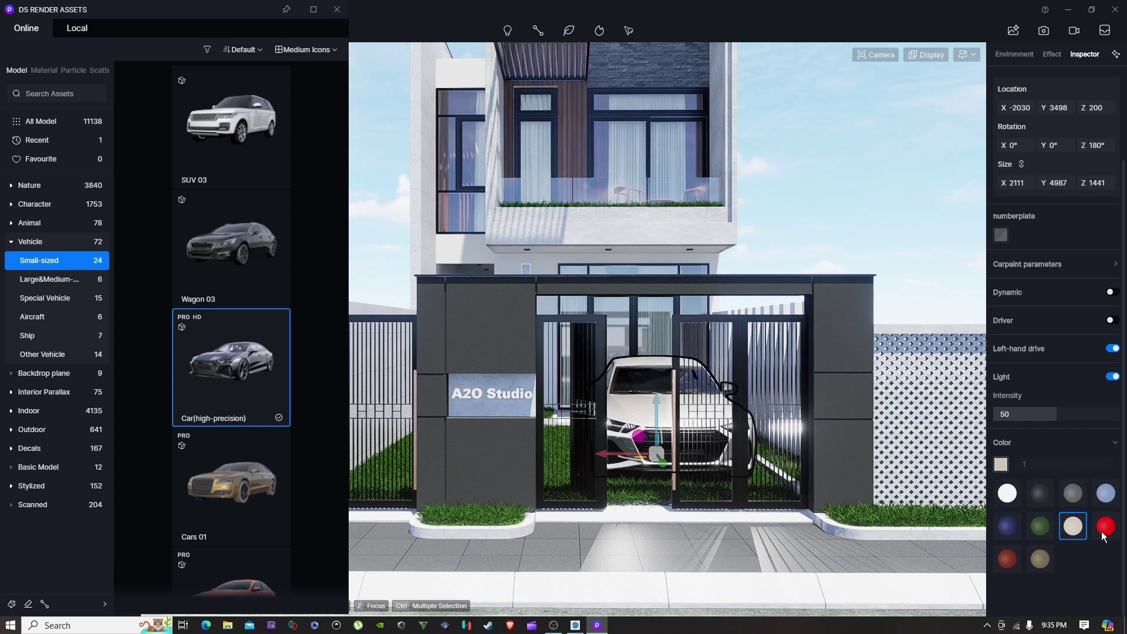
pyautogui.click(1105, 528)
pyautogui.click(1056, 492)
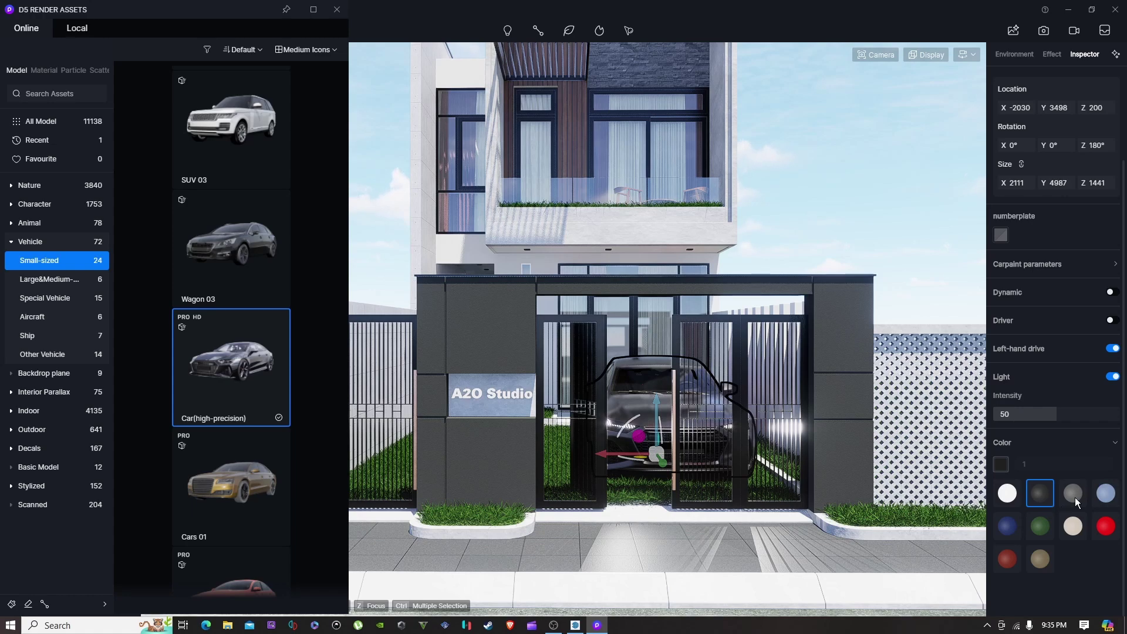
# Step: Try grey paint on the parked car, return its color to black and deselect the car
pyautogui.click(1076, 497)
pyautogui.scroll(-1, 961, 491)
pyautogui.click(1040, 501)
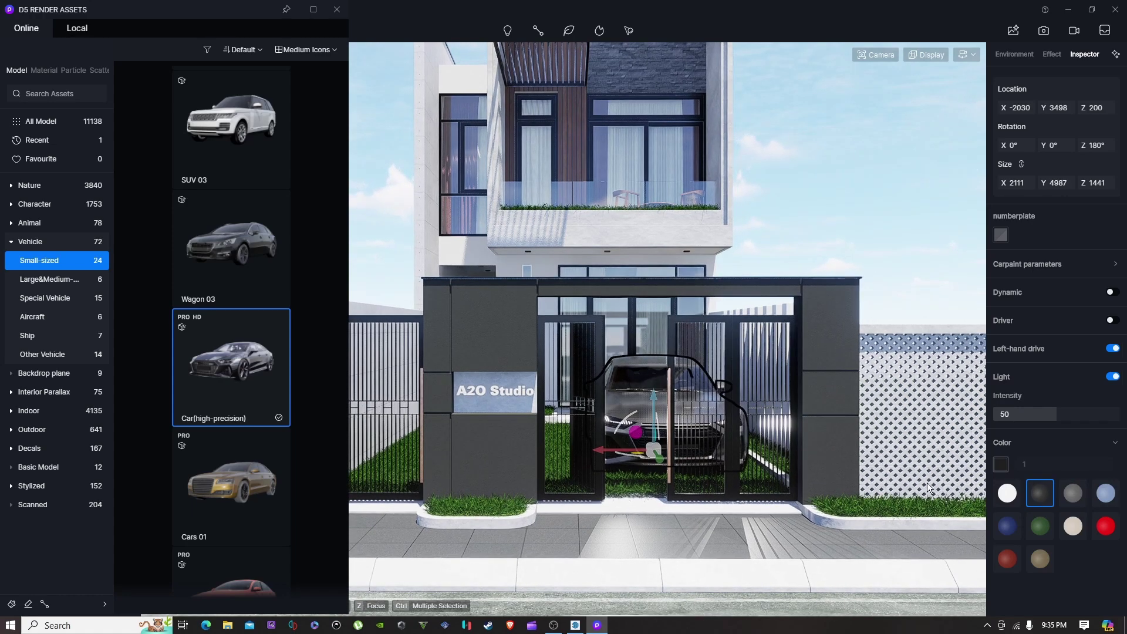
pyautogui.press('Escape')
# Step: Examine the gate, the parked car and the side lawn from several viewpoints
pyautogui.moveTo(753, 434); pyautogui.dragTo(701, 417, button='right')
pyautogui.press('i')
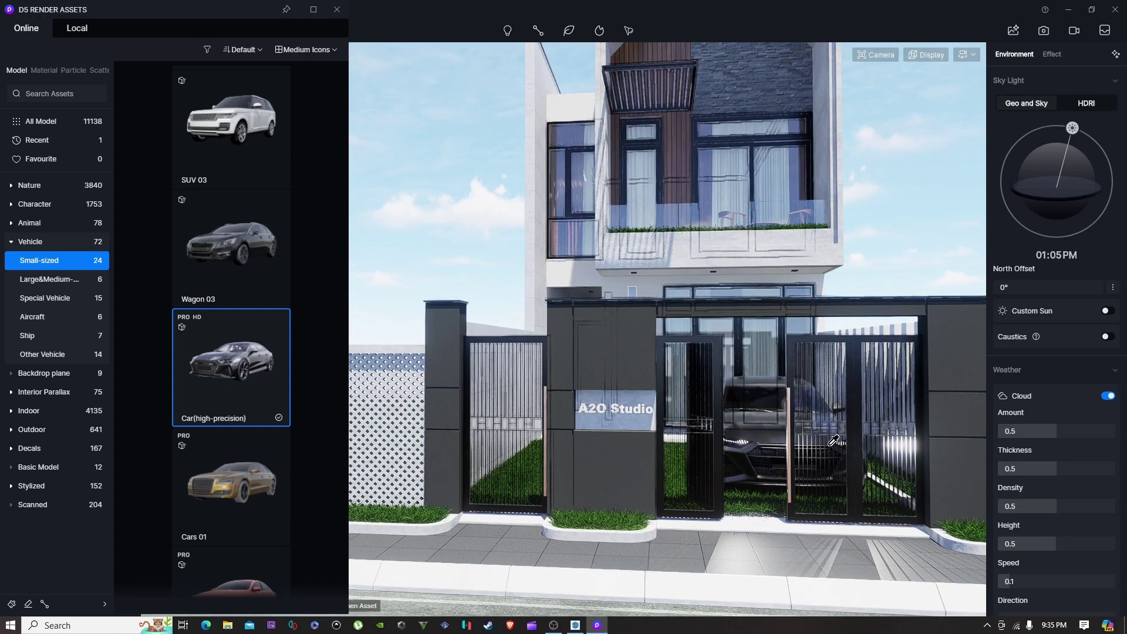
pyautogui.scroll(-3, 781, 414)
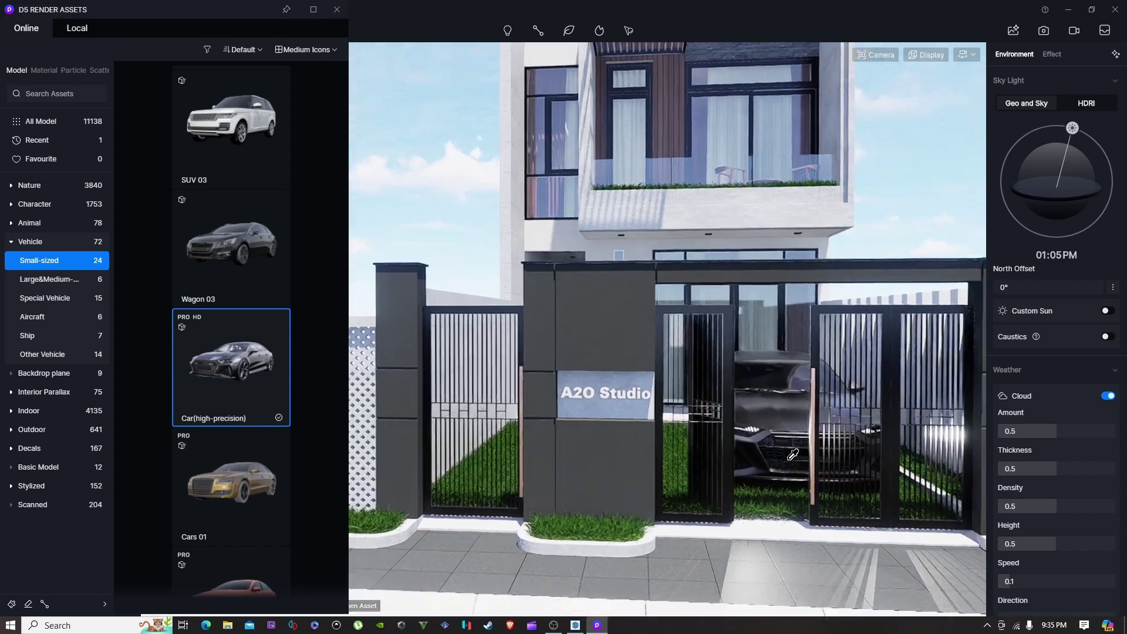
pyautogui.press('e')
pyautogui.moveTo(745, 371)
pyautogui.mouseDown(button='right')
pyautogui.moveTo(659, 347)
pyautogui.moveTo(712, 329)
pyautogui.moveTo(735, 368)
pyautogui.moveTo(692, 360)
pyautogui.moveTo(636, 396)
pyautogui.moveTo(703, 396)
pyautogui.moveTo(480, 323)
pyautogui.moveTo(697, 323)
pyautogui.moveTo(743, 377)
pyautogui.moveTo(735, 357)
pyautogui.mouseUp(button='right')
pyautogui.press('w')
pyautogui.click(698, 362)
pyautogui.press('Escape')
pyautogui.press('s')
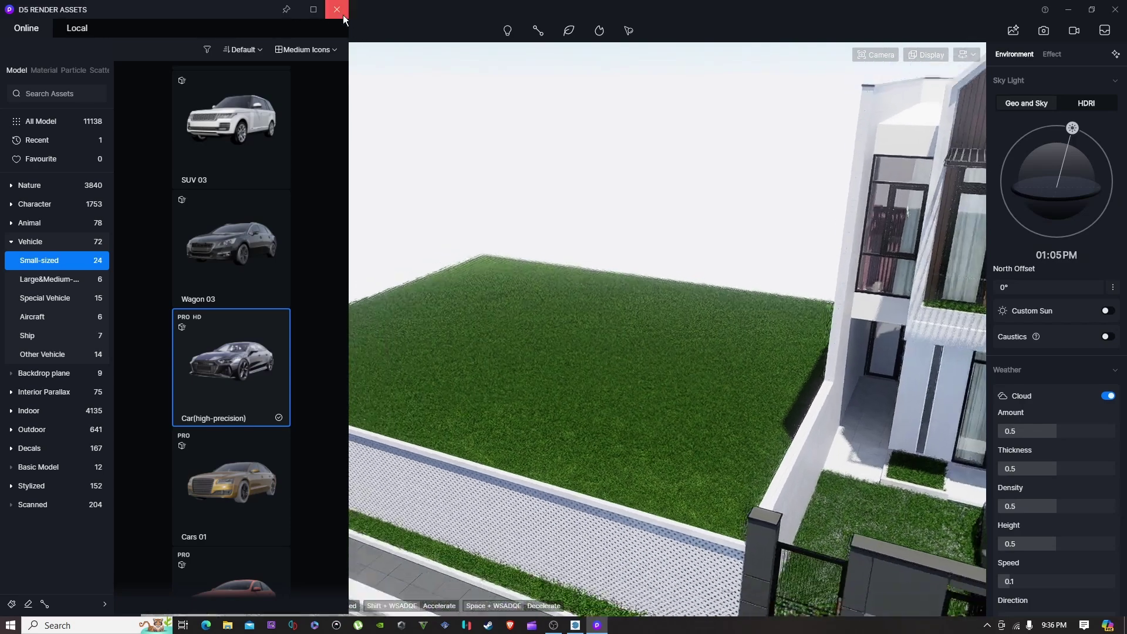
# Step: Place the broadleaf tree Quercus agrifolia 02 behind the lawn beside the house and enlarge it to about 49740 × 49226 × 33897 at Z -517
pyautogui.click(338, 11)
pyautogui.press('s')
pyautogui.click(67, 29)
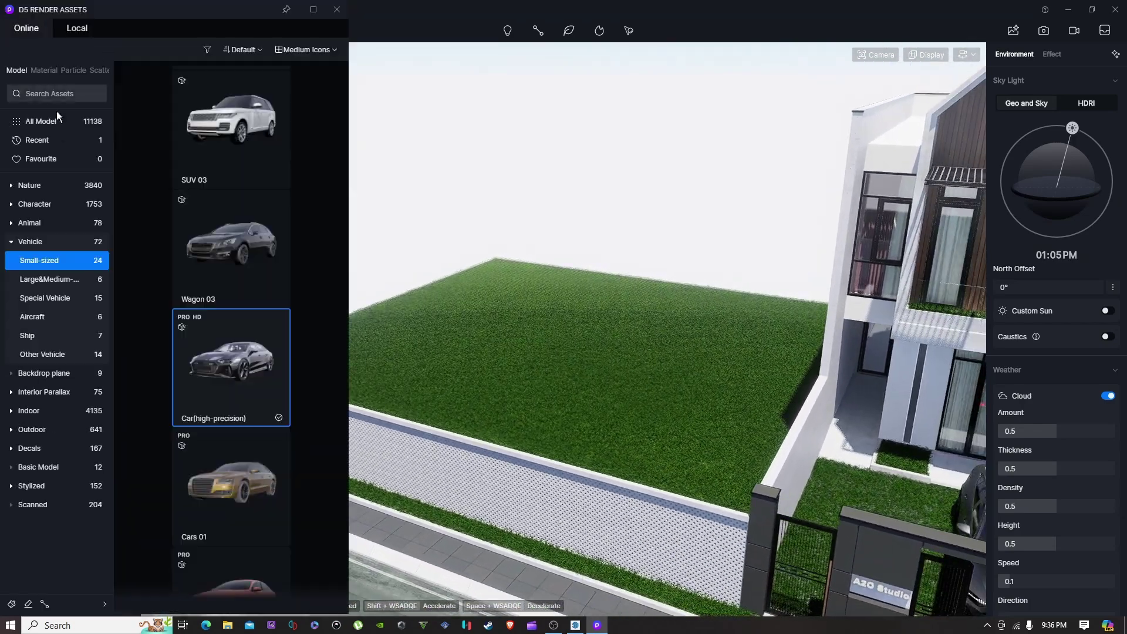
pyautogui.click(37, 184)
pyautogui.click(38, 221)
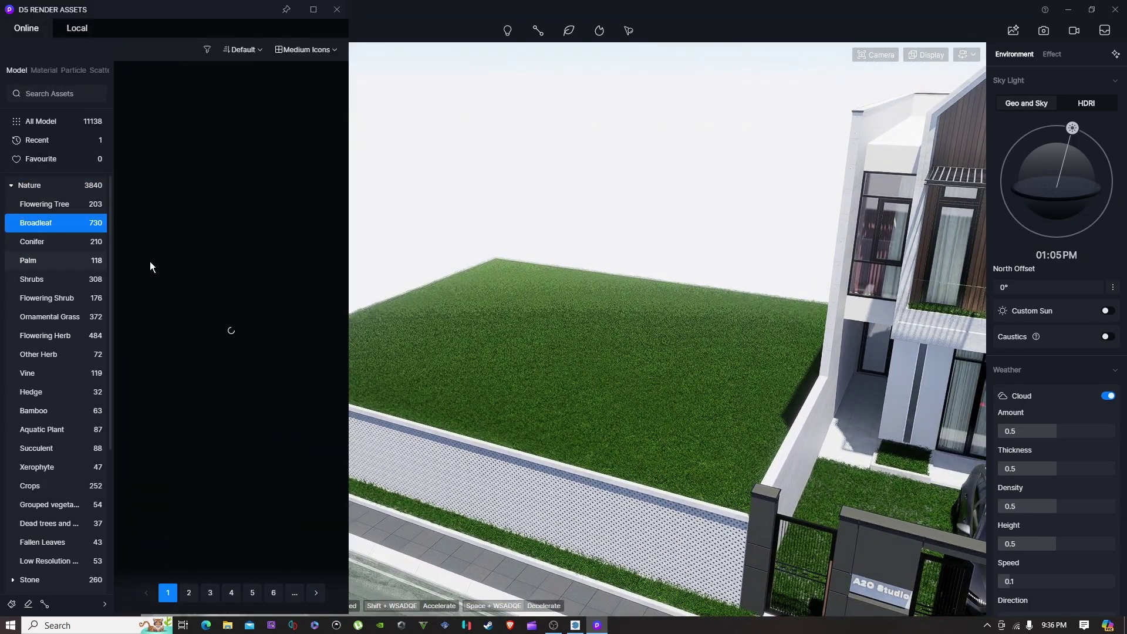
pyautogui.scroll(-10, 209, 248)
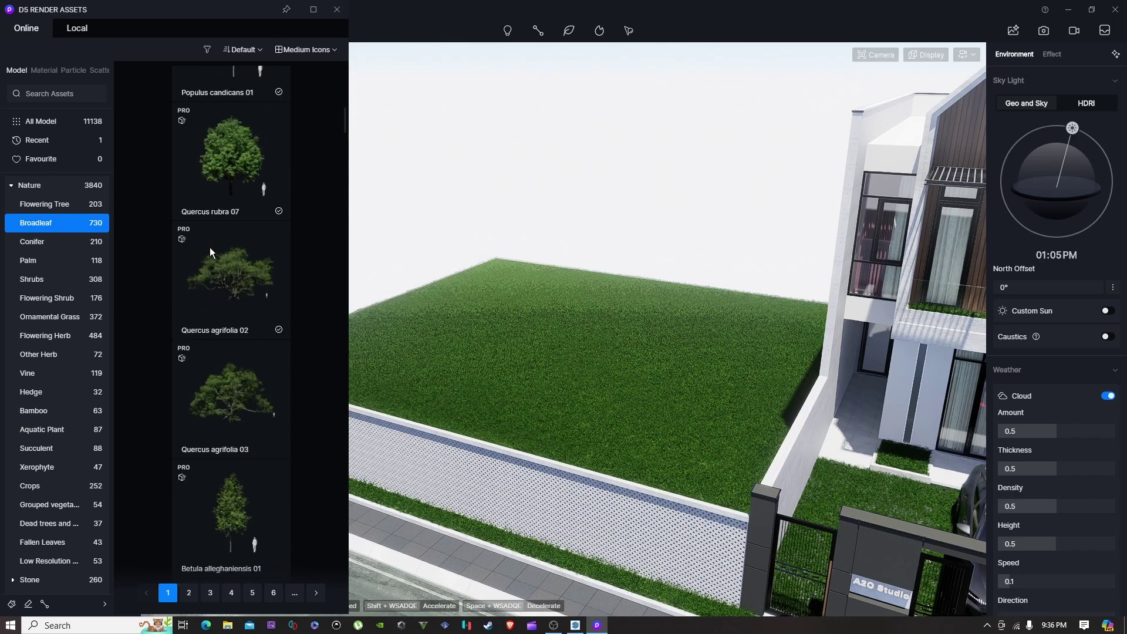
pyautogui.click(205, 252)
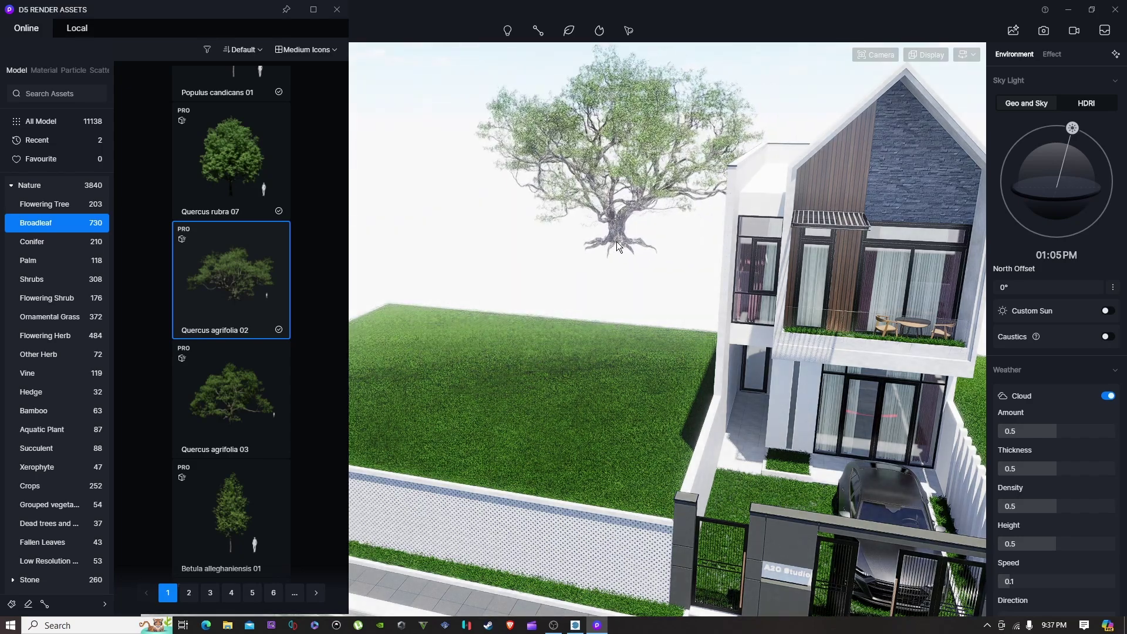
pyautogui.click(615, 283)
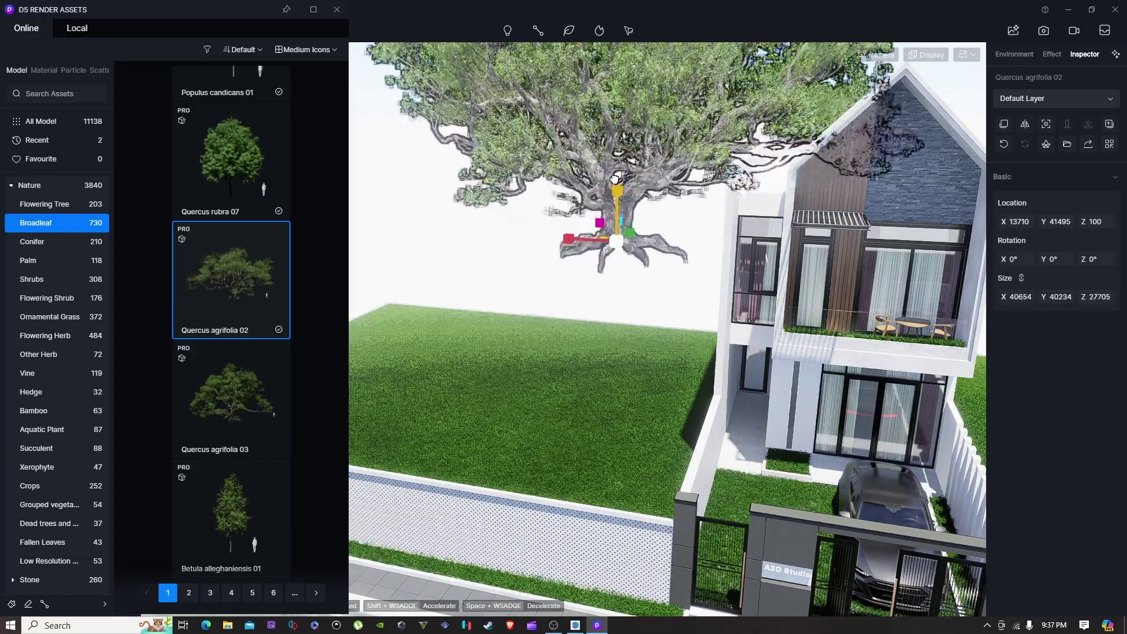
pyautogui.click(605, 277)
# Step: Face the house front from across the street and set the camera height to 1.8 m
pyautogui.press('s')
pyautogui.moveTo(605, 276); pyautogui.dragTo(705, 205, button='right')
pyautogui.press('q')
pyautogui.press('d')
pyautogui.press('s')
pyautogui.press('q')
pyautogui.press('w')
pyautogui.click(969, 55)
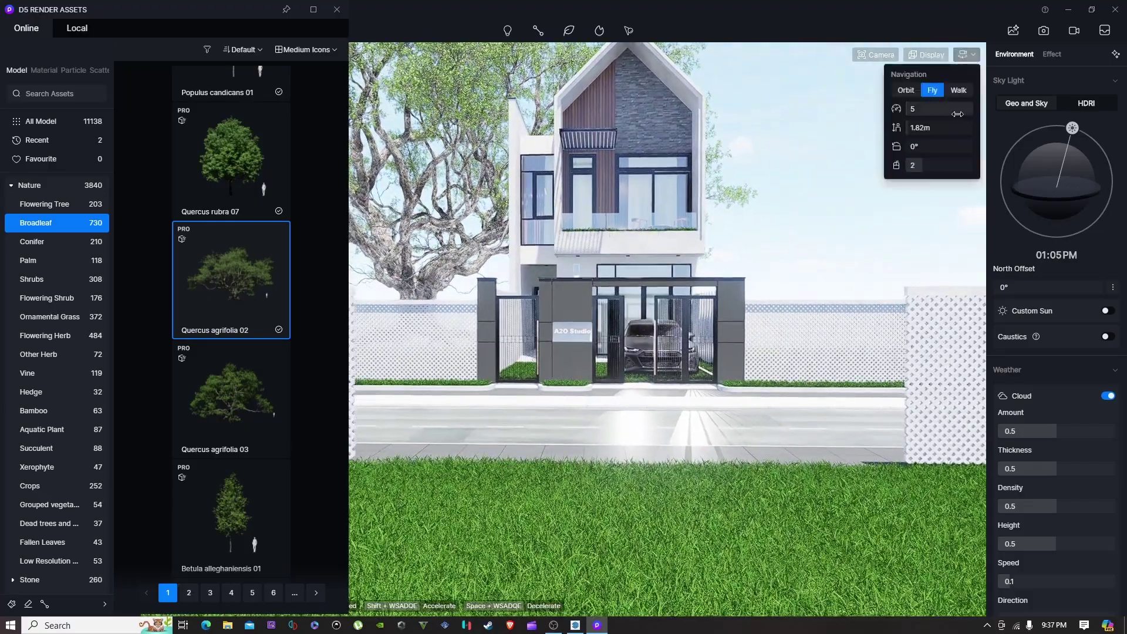
pyautogui.click(943, 128)
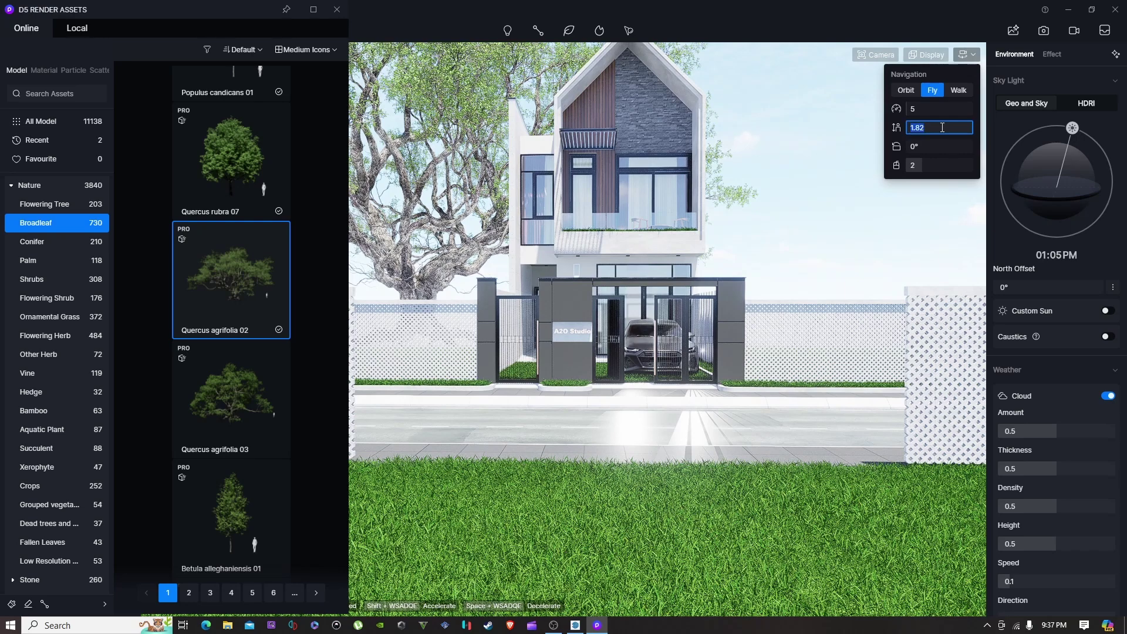
pyautogui.press('Return')
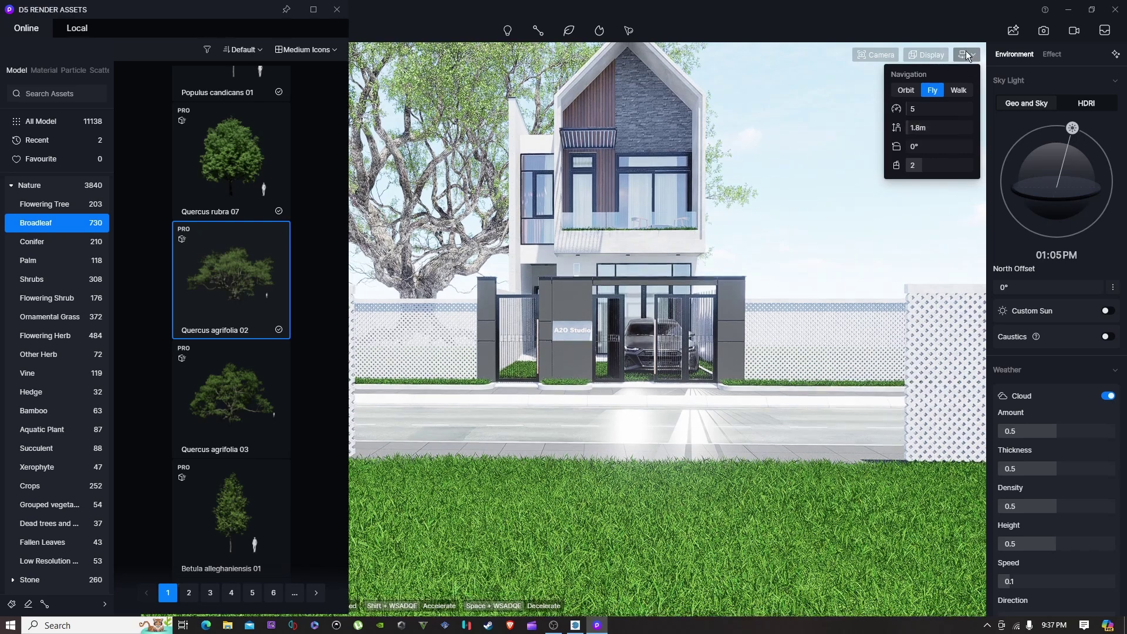
# Step: Turn on two-point perspective for the street view and close the asset library
pyautogui.scroll(3, 843, 189)
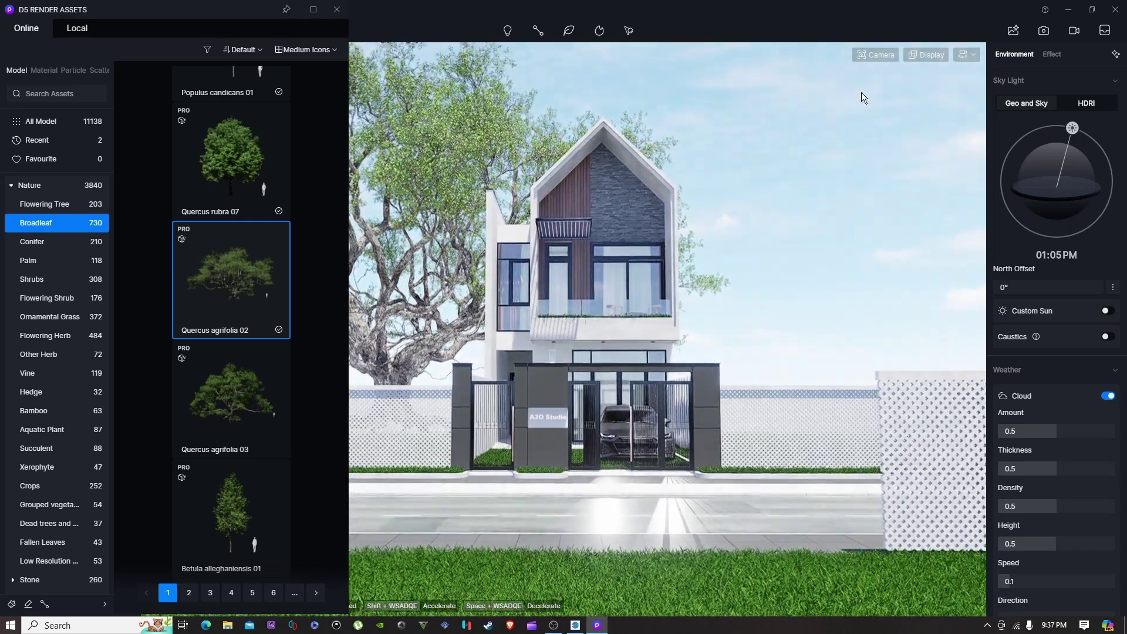
pyautogui.click(884, 58)
pyautogui.press('F8')
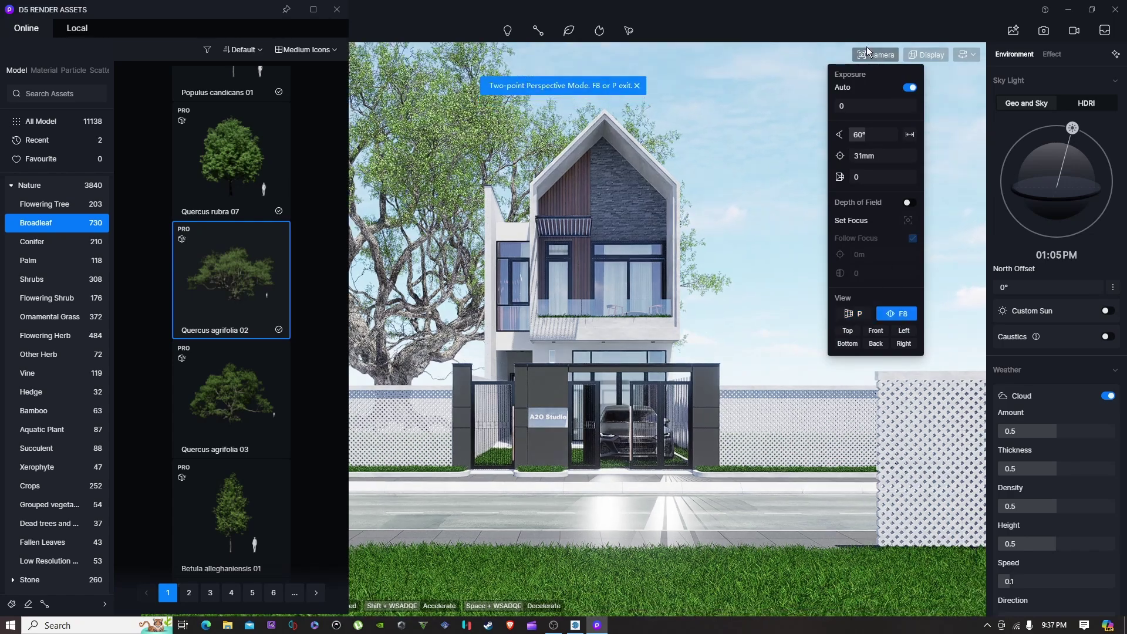
pyautogui.click(337, 9)
# Step: Frame the whole house facade with the large tree beside it and save the view as a new scene
pyautogui.scroll(5, 721, 380)
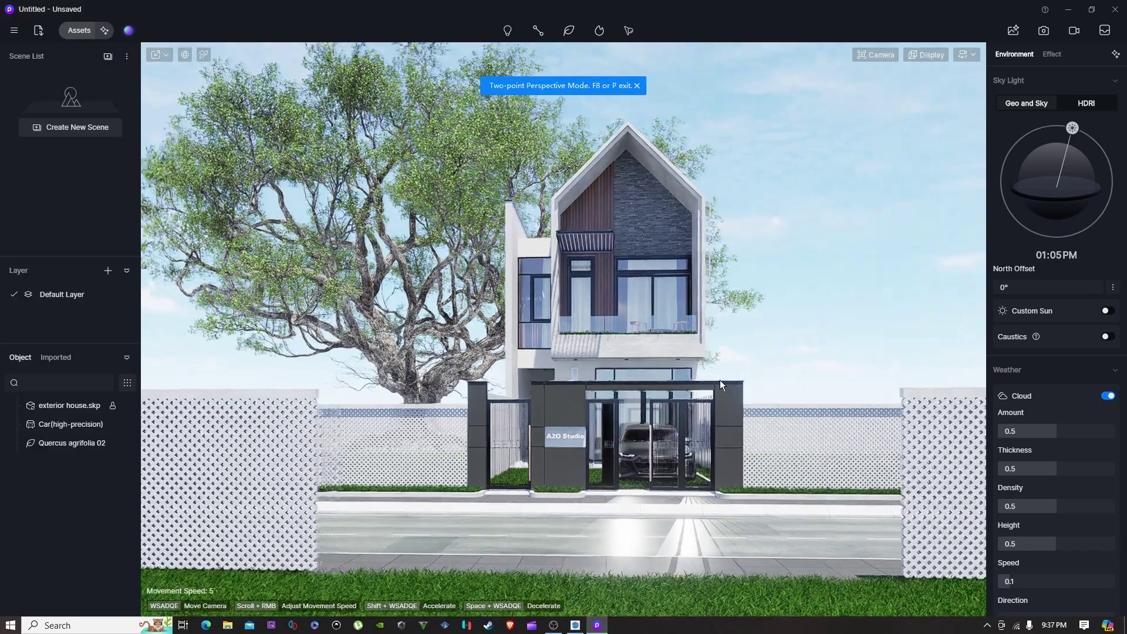
pyautogui.press('e')
pyautogui.press('d')
pyautogui.press('a')
pyautogui.press('d')
pyautogui.scroll(3, 749, 379)
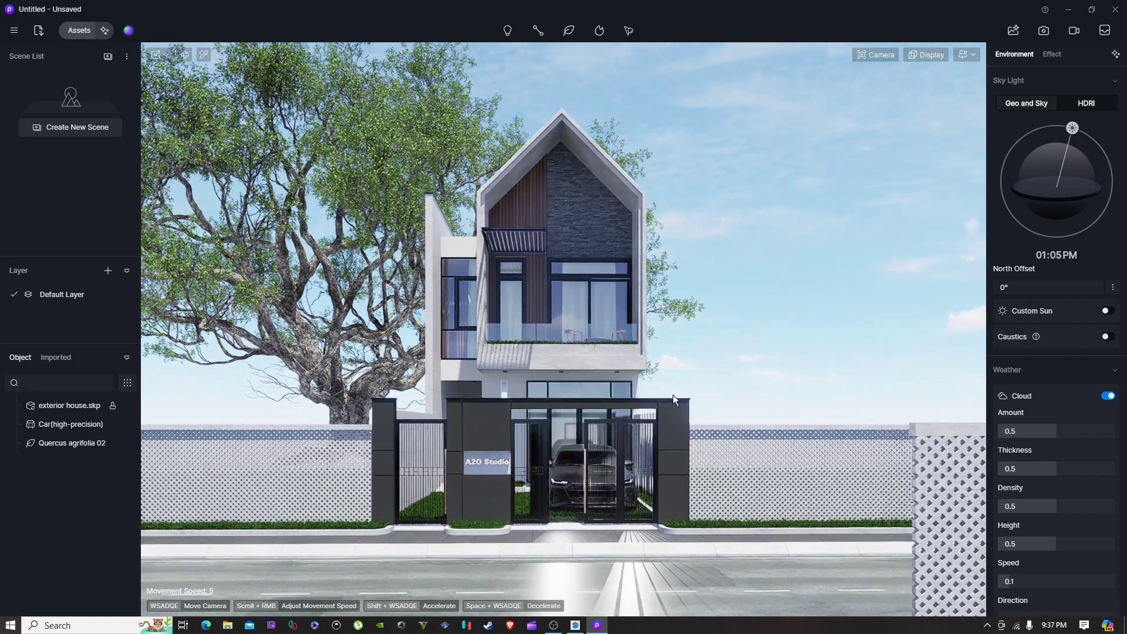
pyautogui.click(352, 416)
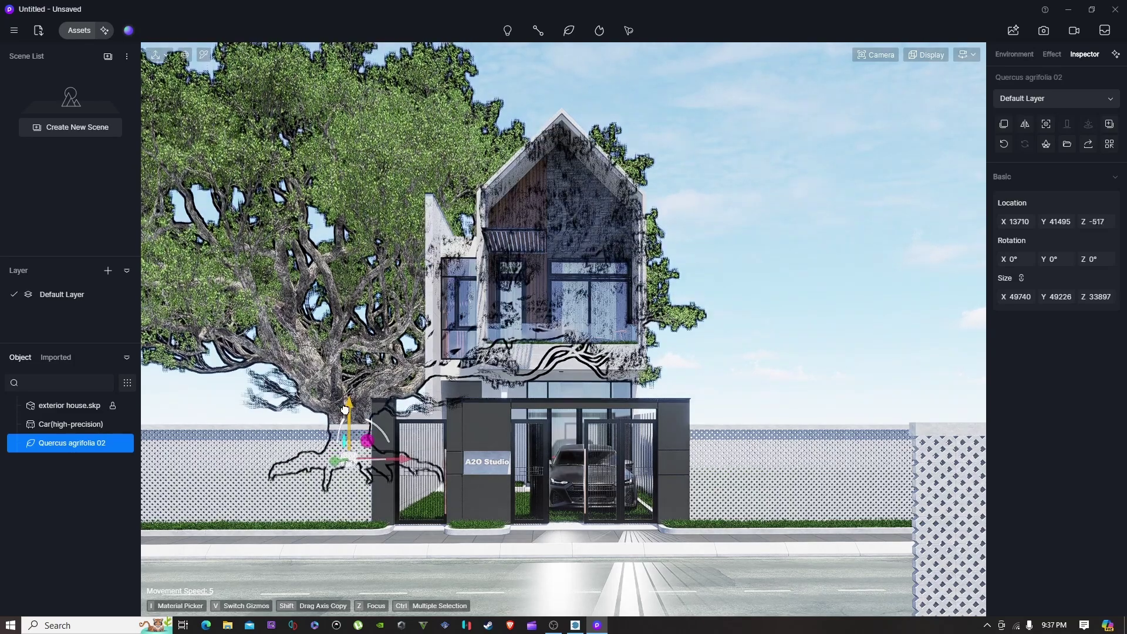
pyautogui.click(483, 407)
pyautogui.moveTo(519, 345); pyautogui.dragTo(534, 341, button='right')
pyautogui.press('a')
pyautogui.press('w')
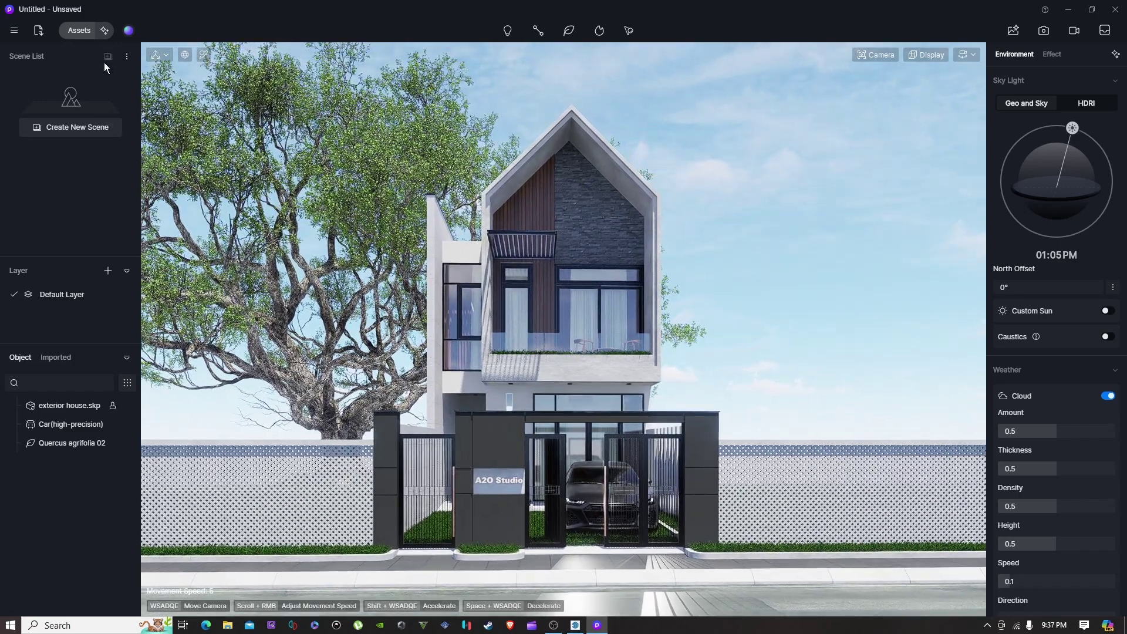
pyautogui.click(94, 128)
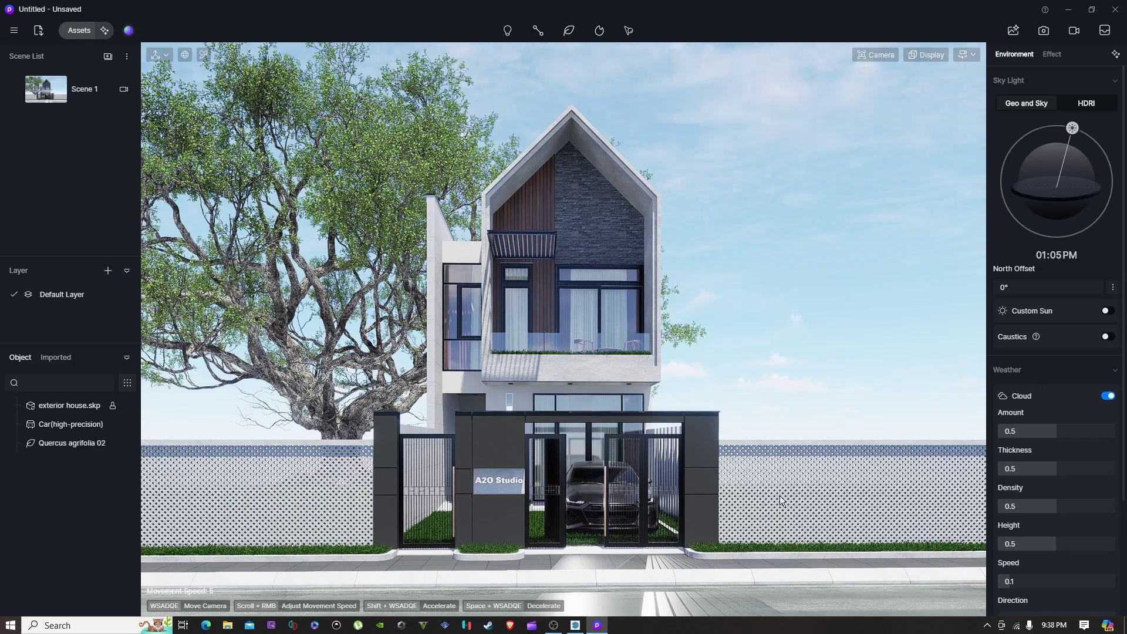
# Step: Open the program preferences
pyautogui.click(13, 29)
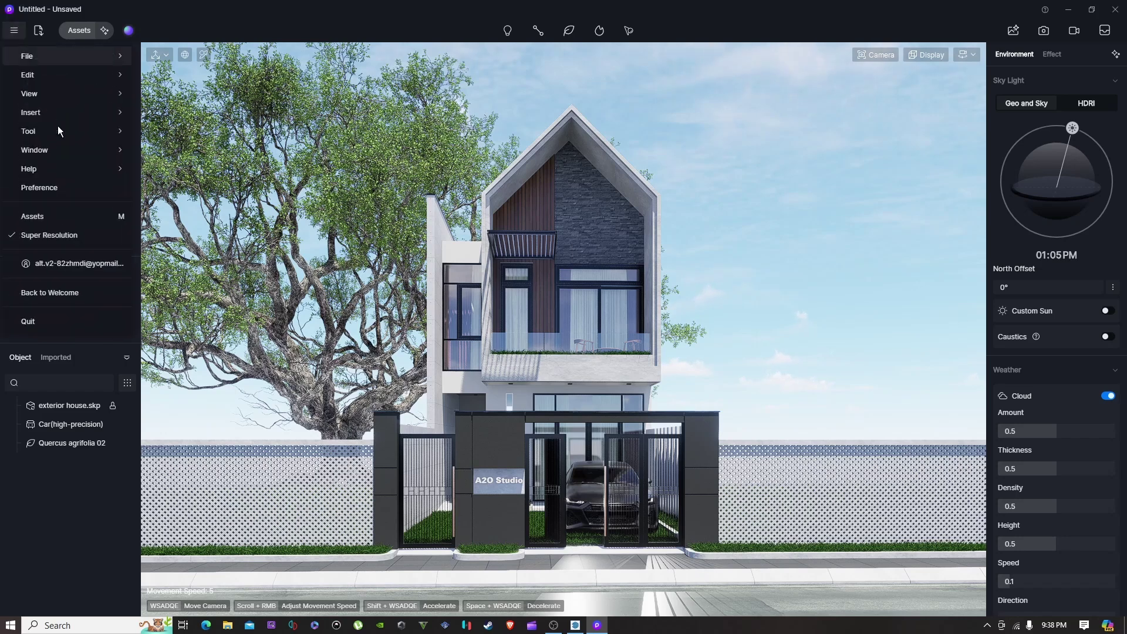
pyautogui.click(55, 188)
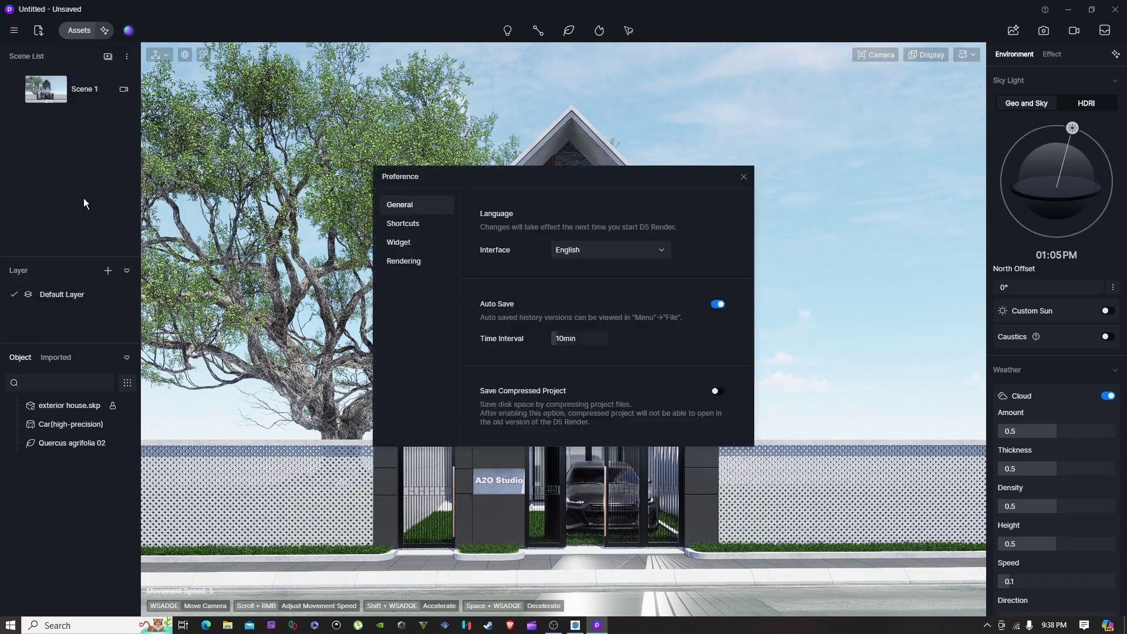
# Step: Enable the Advanced Camera Tool beta widget and add a camera from the current view
pyautogui.click(414, 247)
pyautogui.click(710, 243)
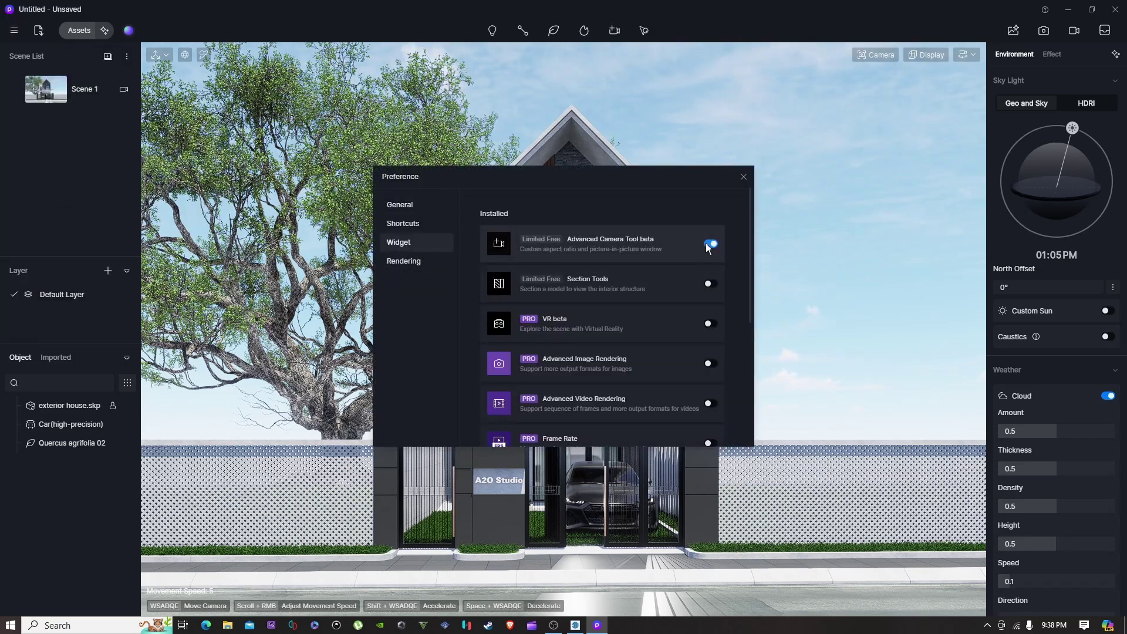
pyautogui.click(744, 177)
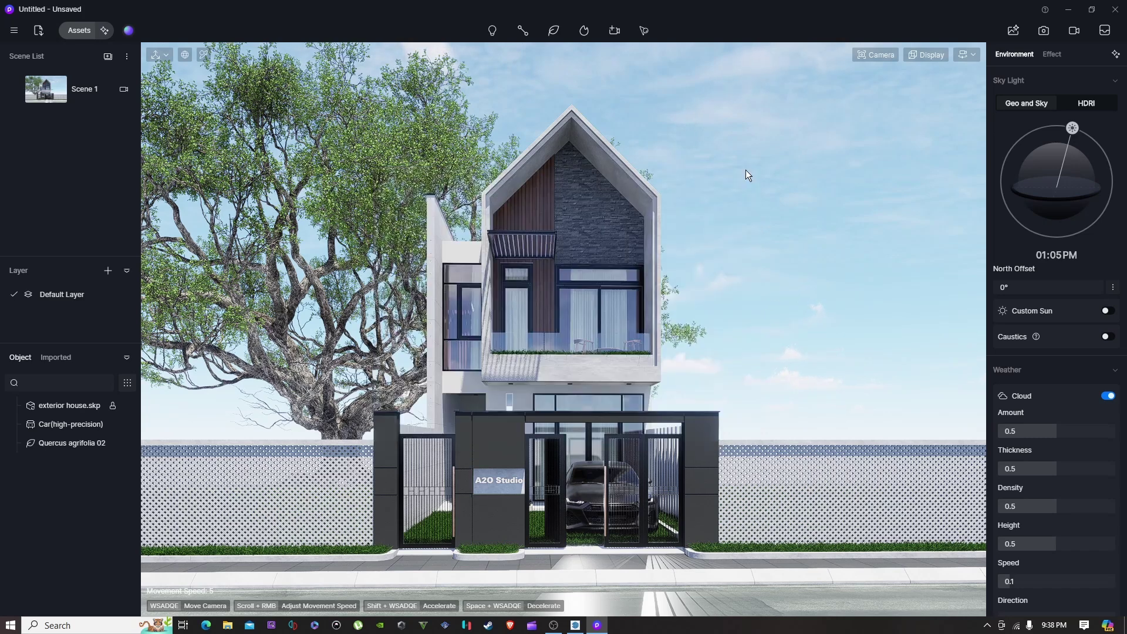
pyautogui.click(616, 30)
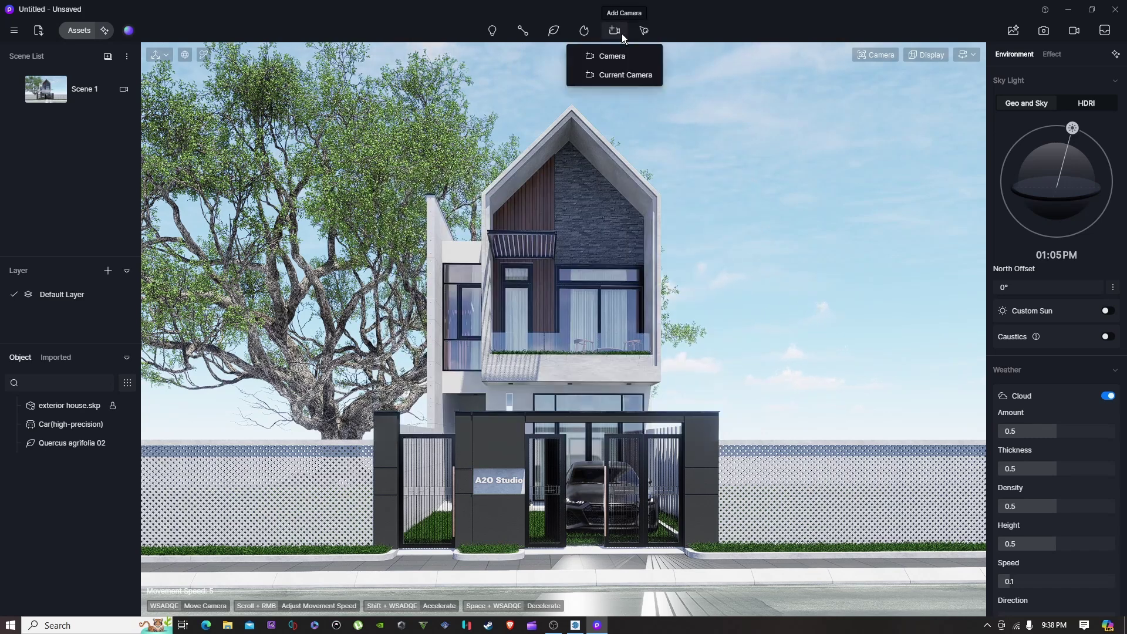
pyautogui.click(623, 77)
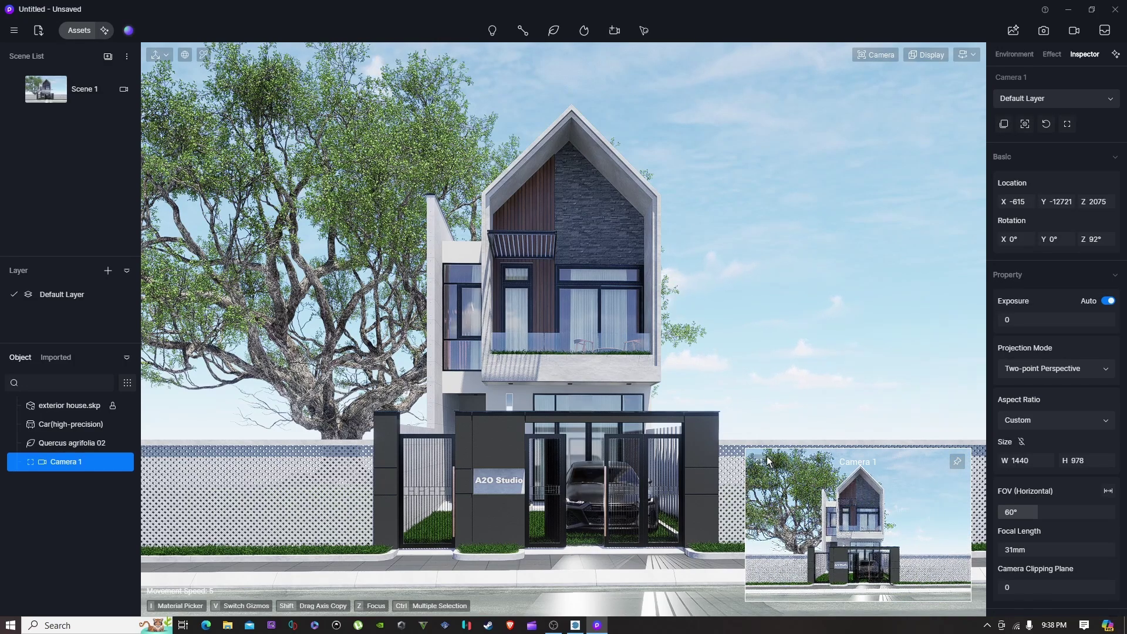
# Step: Place a Fagus grandifolia 05 broadleaf tree on the lawn beside the house, opposite the existing oak in the camera preview
pyautogui.scroll(5, 727, 457)
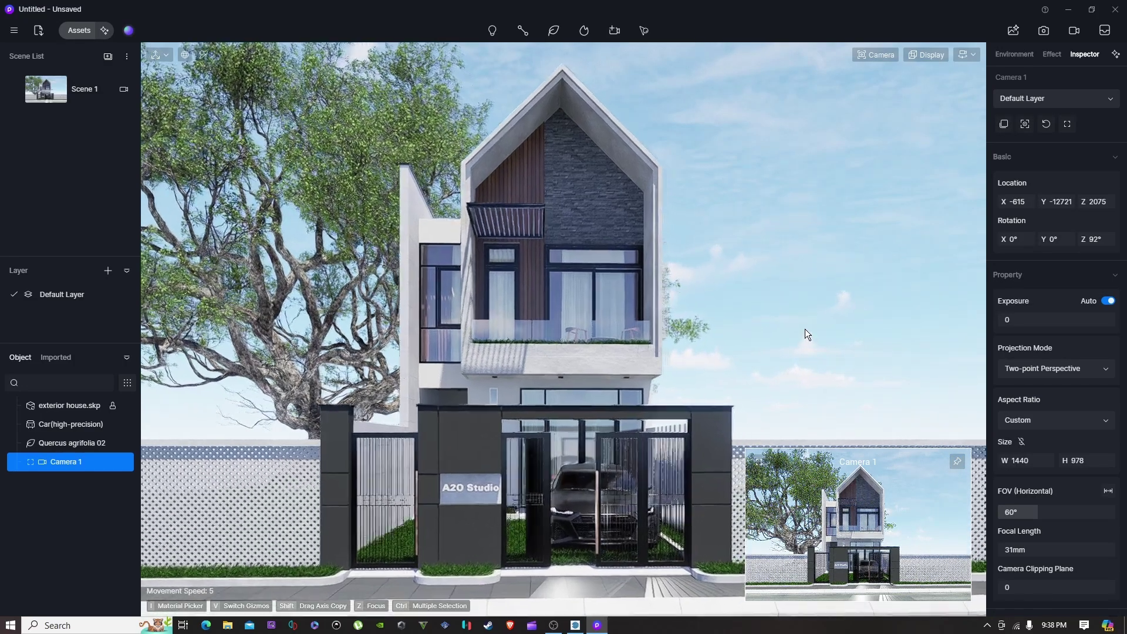
pyautogui.moveTo(805, 329); pyautogui.dragTo(775, 349, button='middle')
pyautogui.moveTo(775, 349); pyautogui.dragTo(188, 194, button='right')
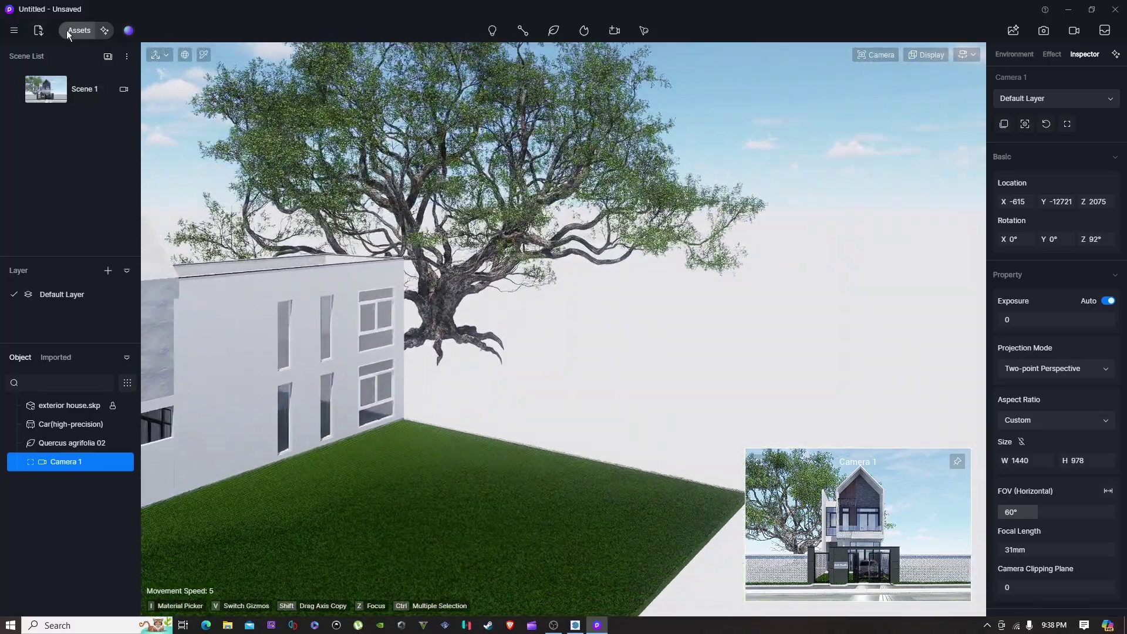
pyautogui.click(68, 32)
pyautogui.scroll(-10, 208, 318)
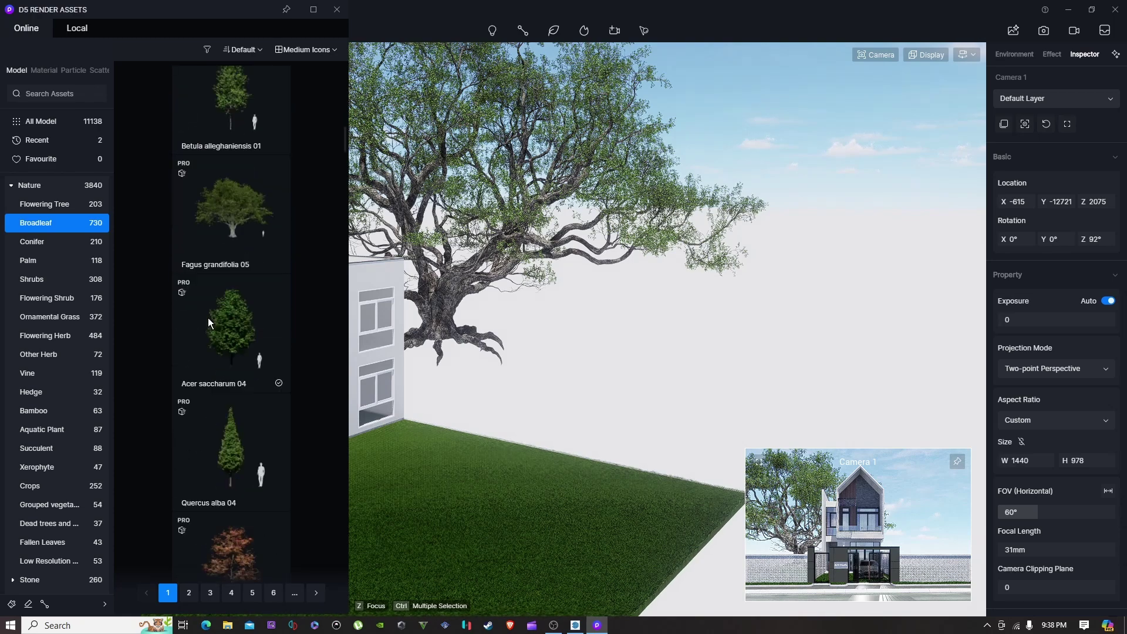
pyautogui.scroll(3, 208, 319)
pyautogui.click(235, 248)
pyautogui.press('a')
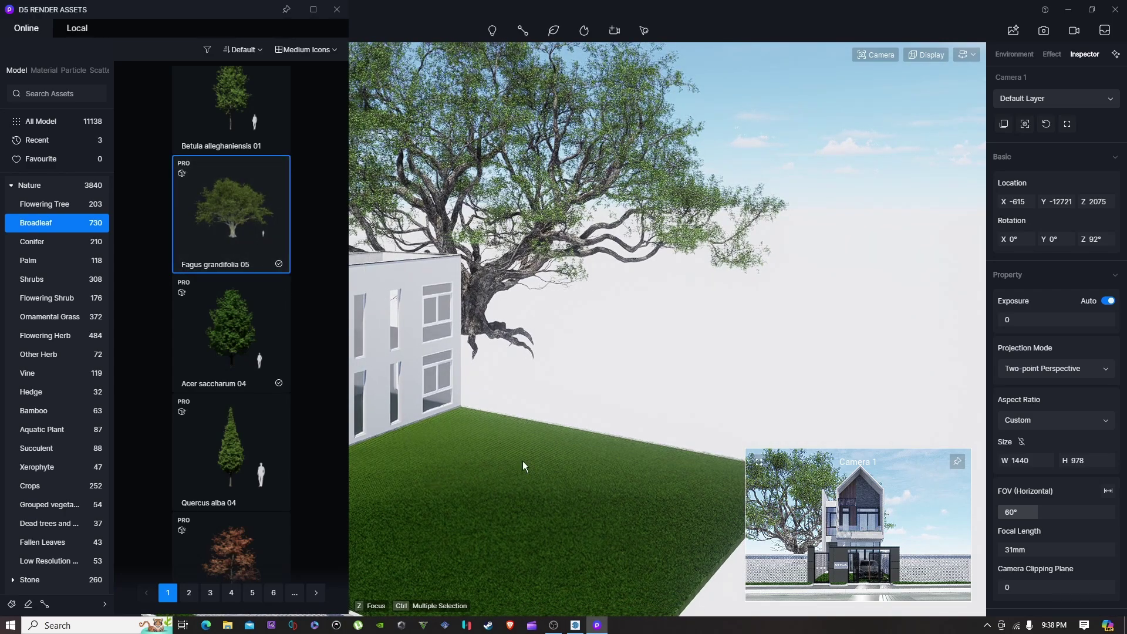
pyautogui.click(620, 484)
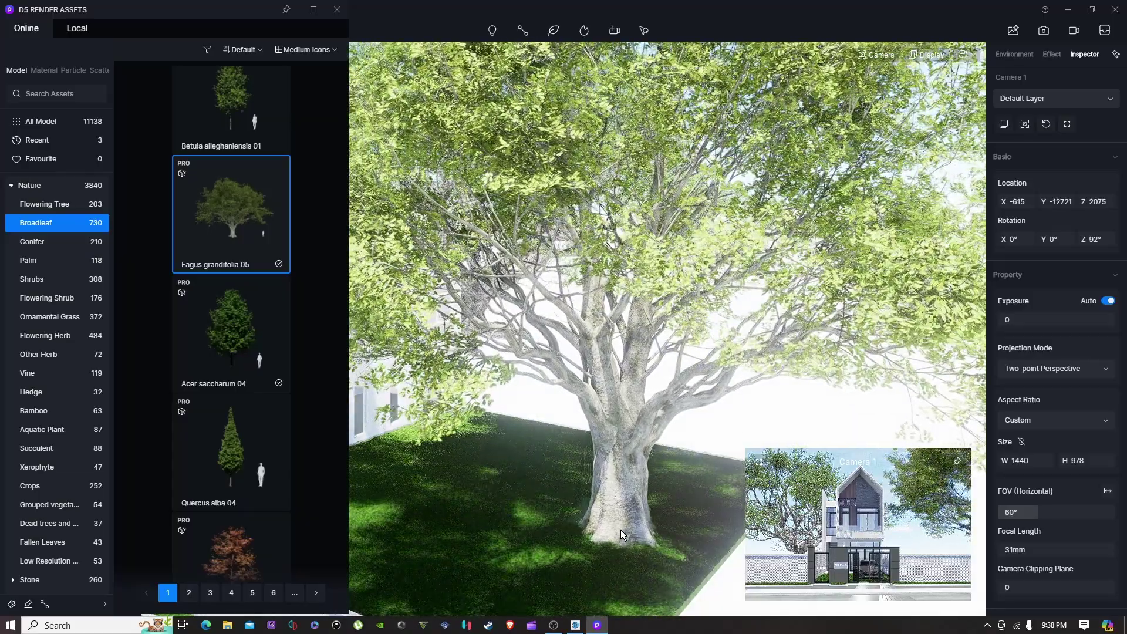
pyautogui.click(633, 534)
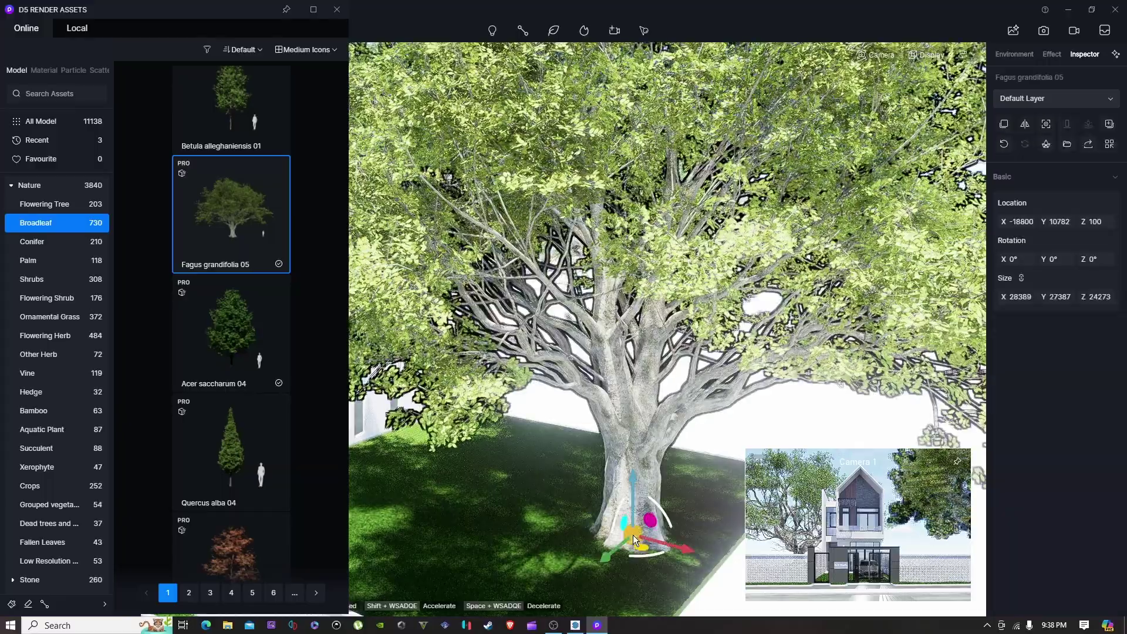
pyautogui.press('Escape')
# Step: Look through the Broadleaf tree models, including page 3, for another tree to plant beside the house
pyautogui.moveTo(540, 423); pyautogui.dragTo(326, 392, button='right')
pyautogui.press('s')
pyautogui.press('a')
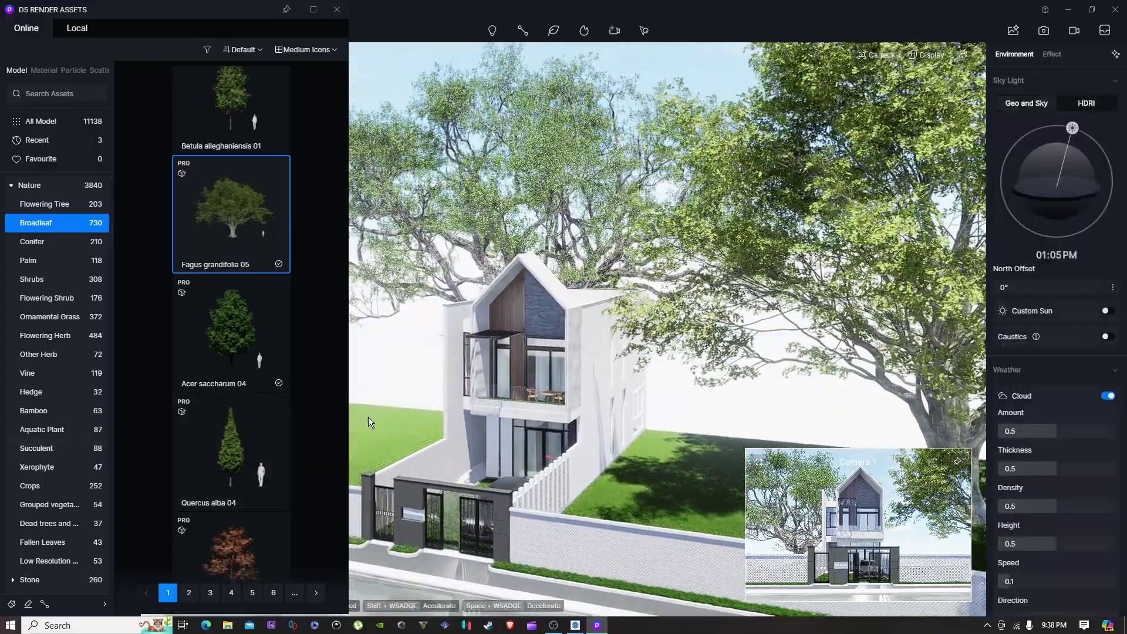
pyautogui.press('d')
pyautogui.scroll(-8, 164, 425)
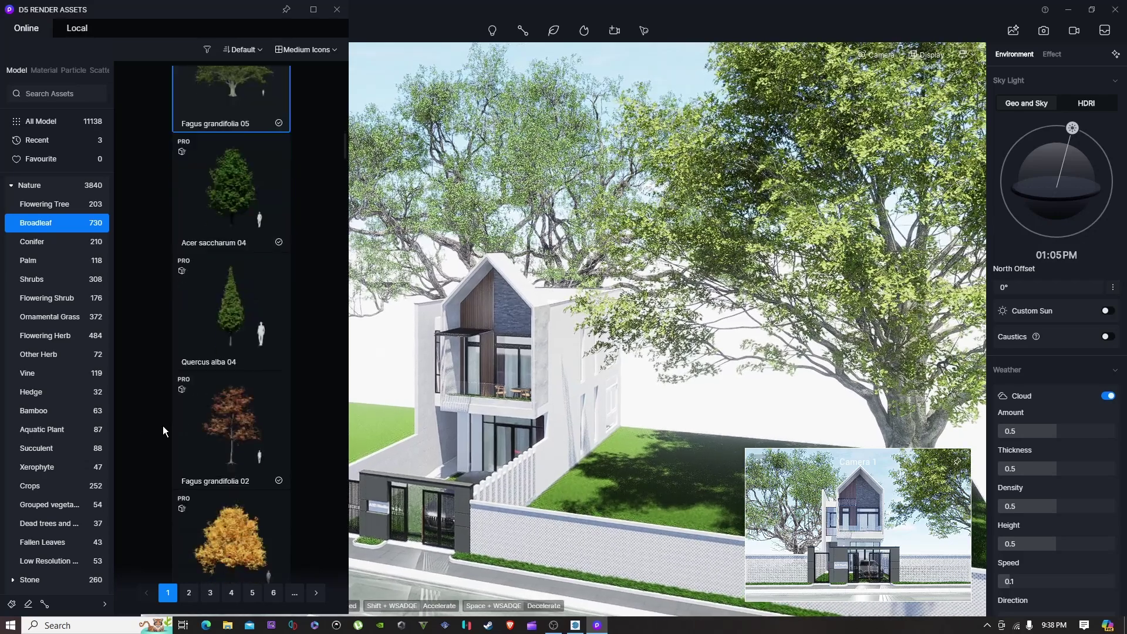
pyautogui.scroll(-15, 171, 422)
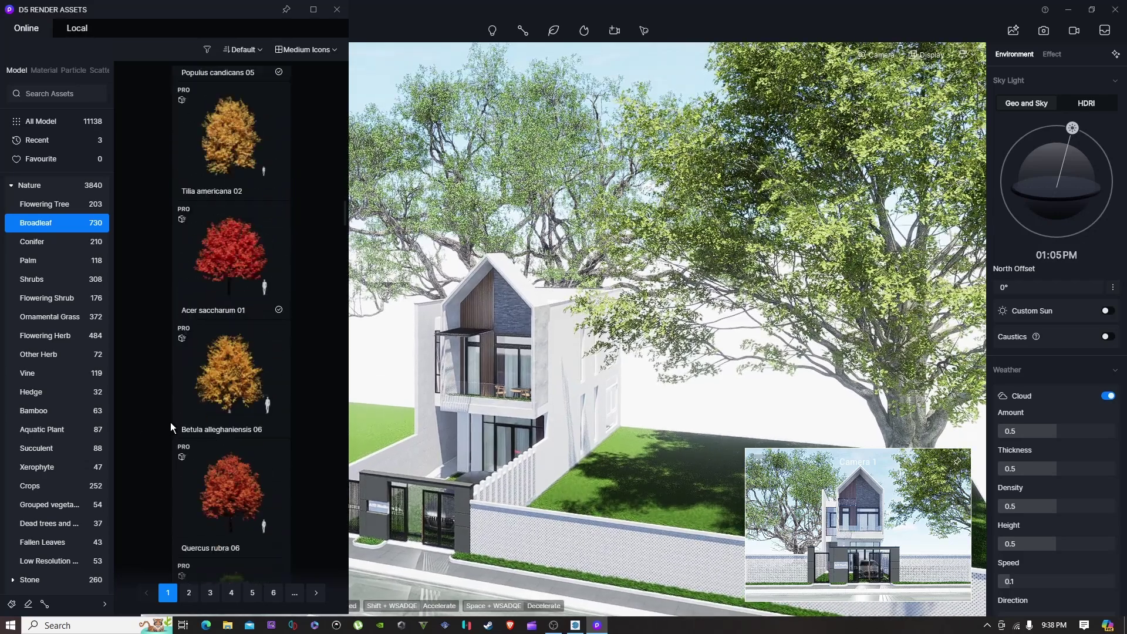
pyautogui.scroll(-10, 170, 422)
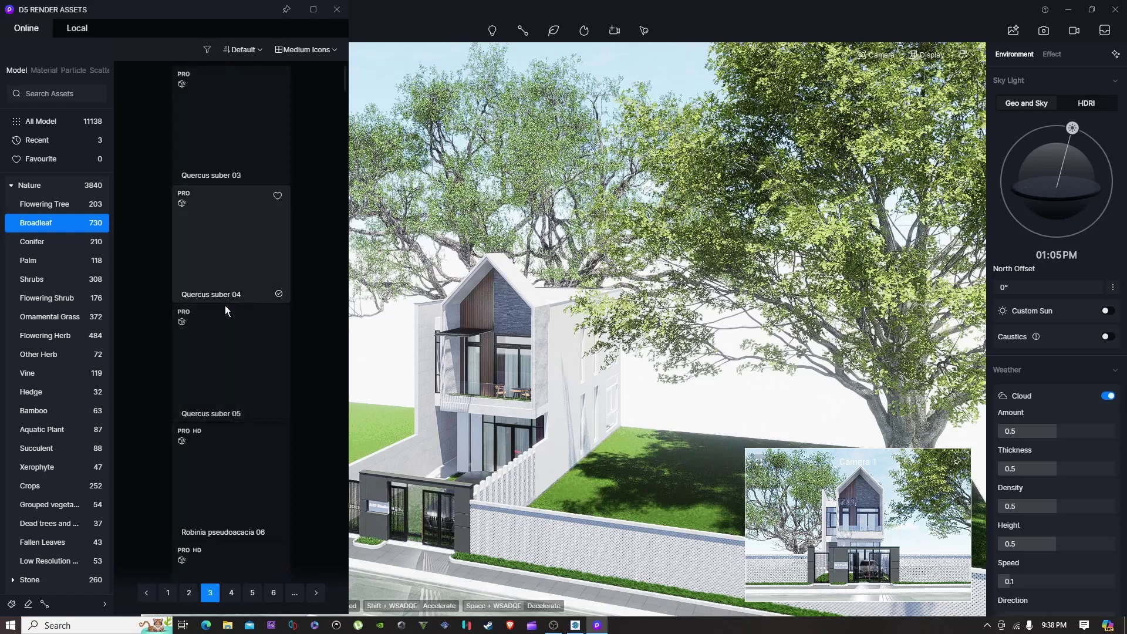
pyautogui.scroll(-6, 266, 238)
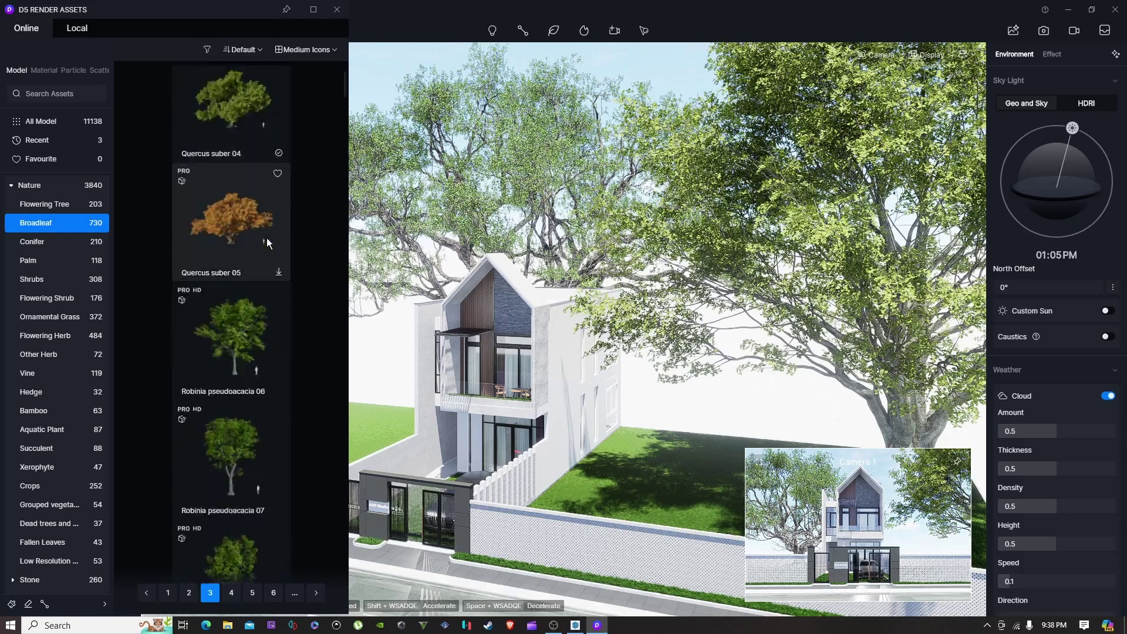
pyautogui.scroll(-15, 266, 238)
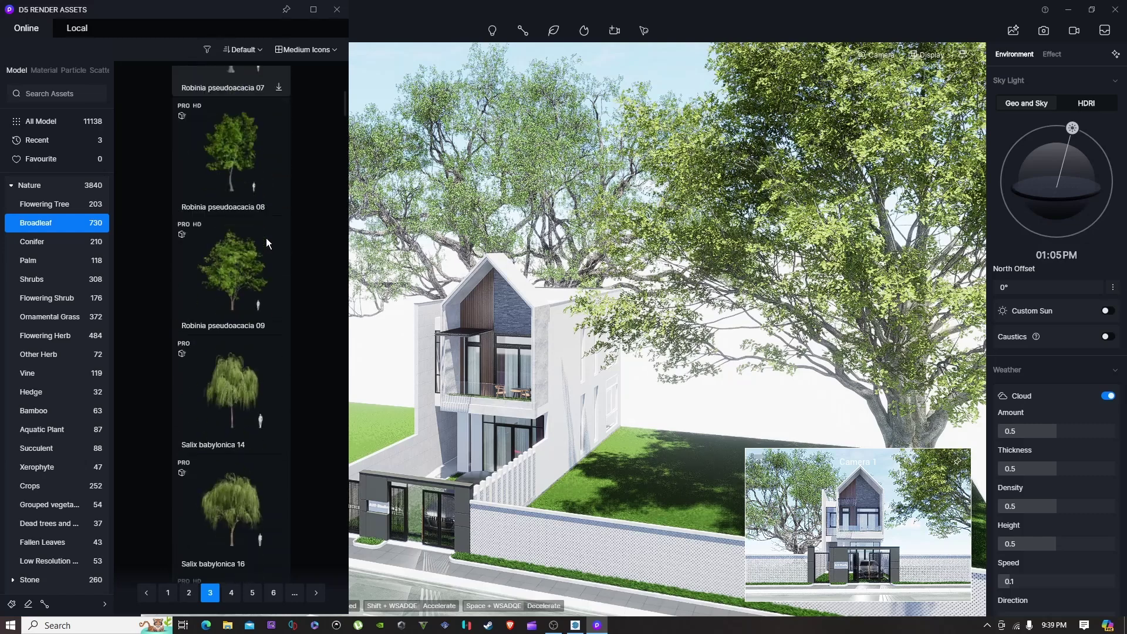
pyautogui.scroll(-10, 266, 238)
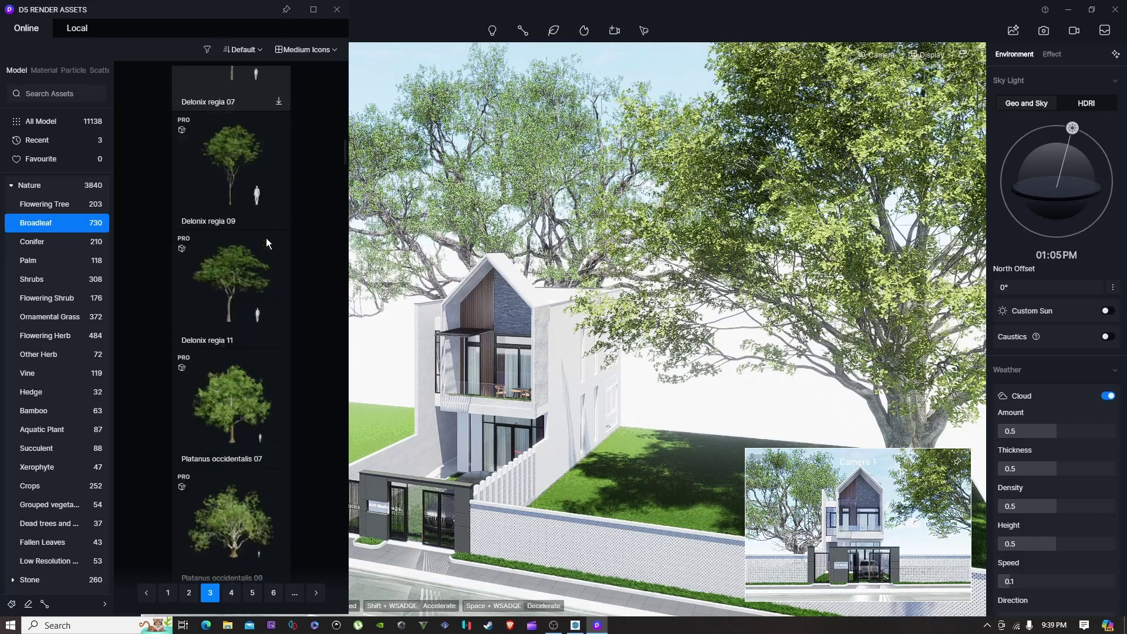
pyautogui.scroll(-18, 266, 238)
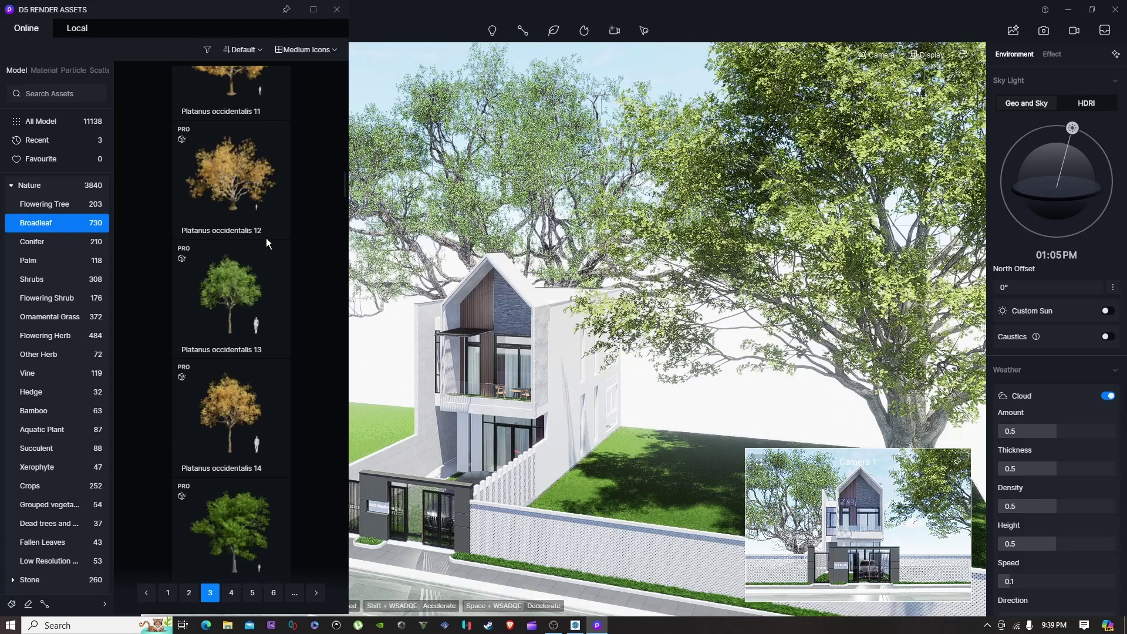
pyautogui.scroll(-20, 266, 238)
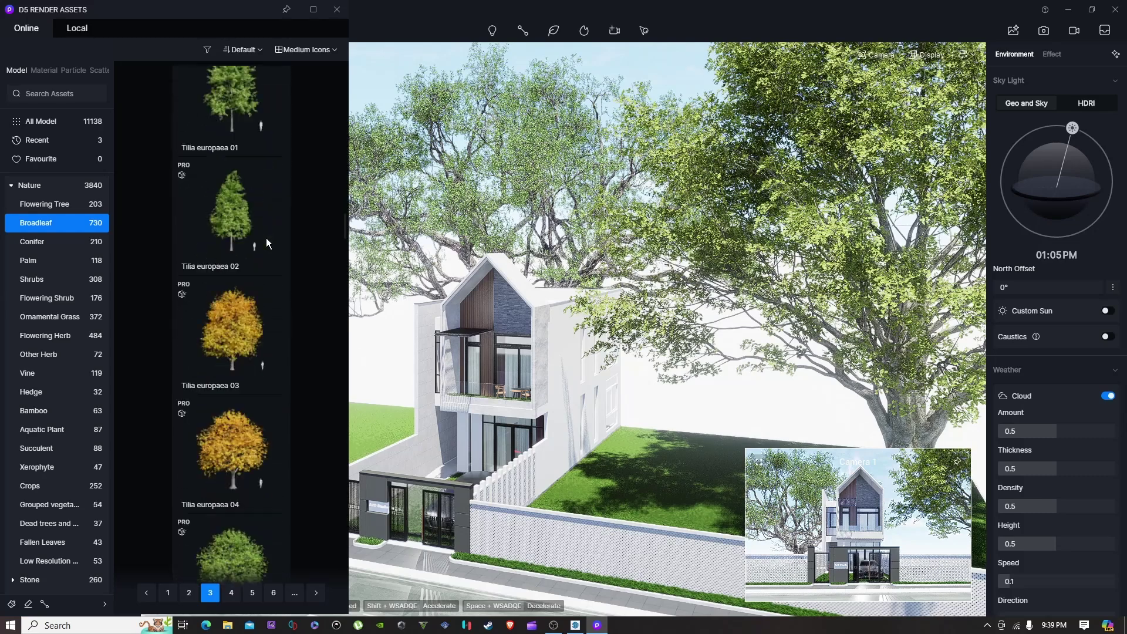
pyautogui.scroll(-18, 265, 238)
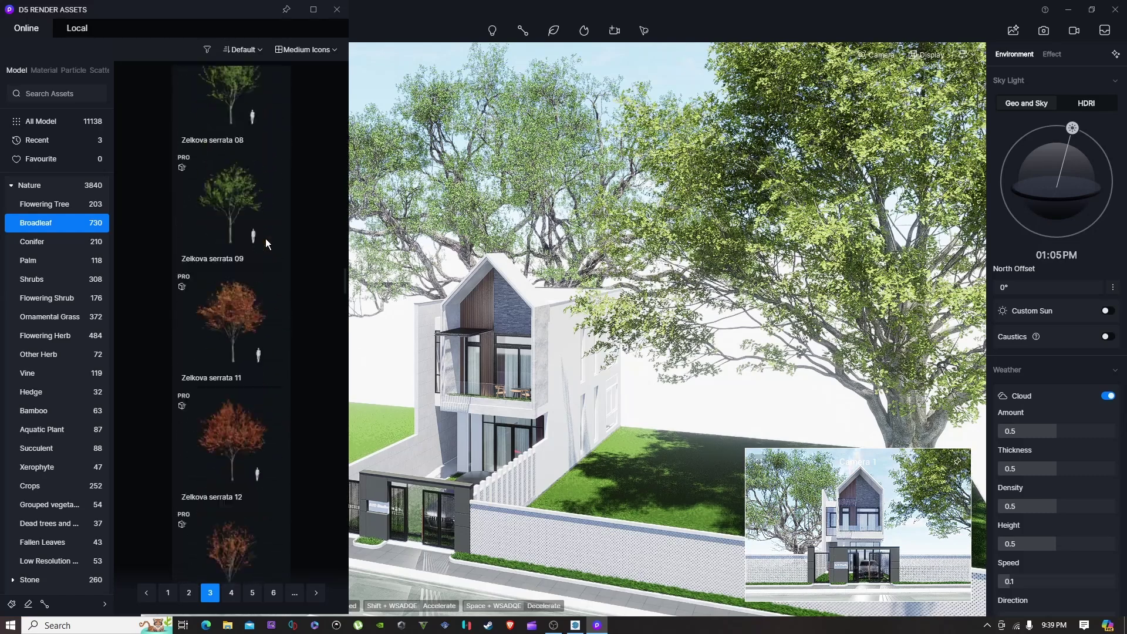
pyautogui.scroll(-18, 266, 239)
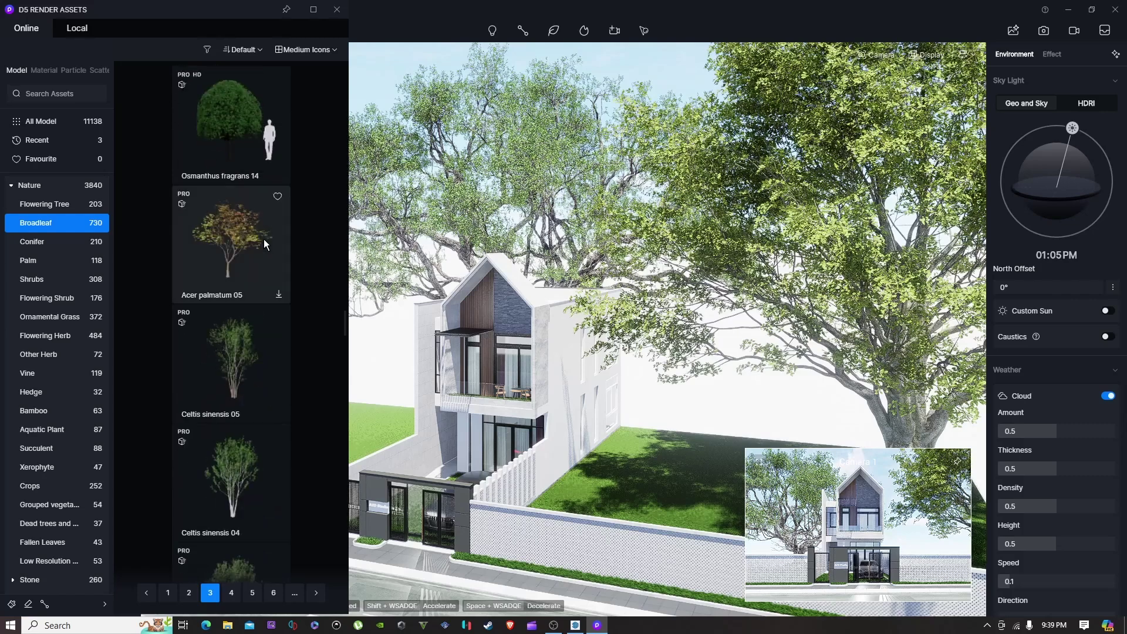
pyautogui.scroll(-6, 263, 239)
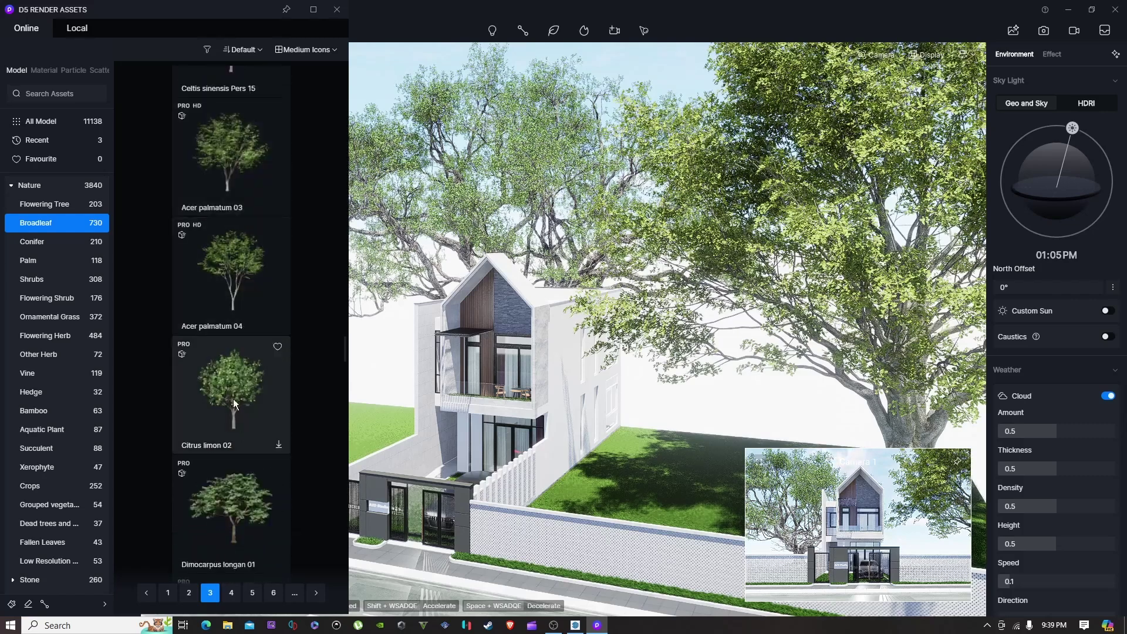
pyautogui.scroll(-7, 229, 379)
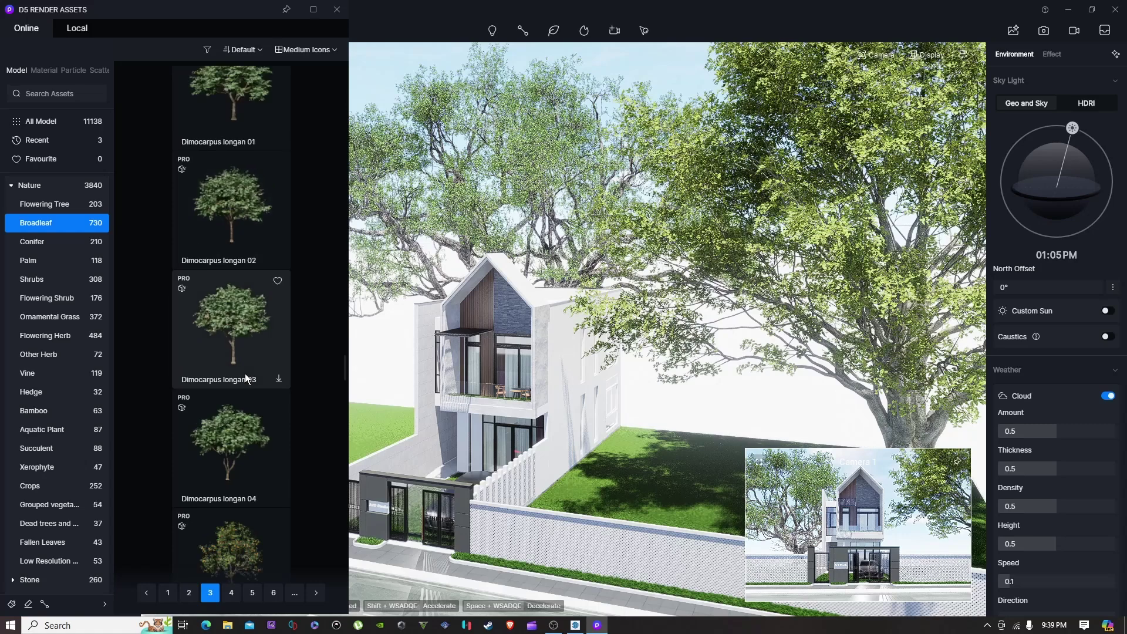
pyautogui.scroll(-15, 245, 373)
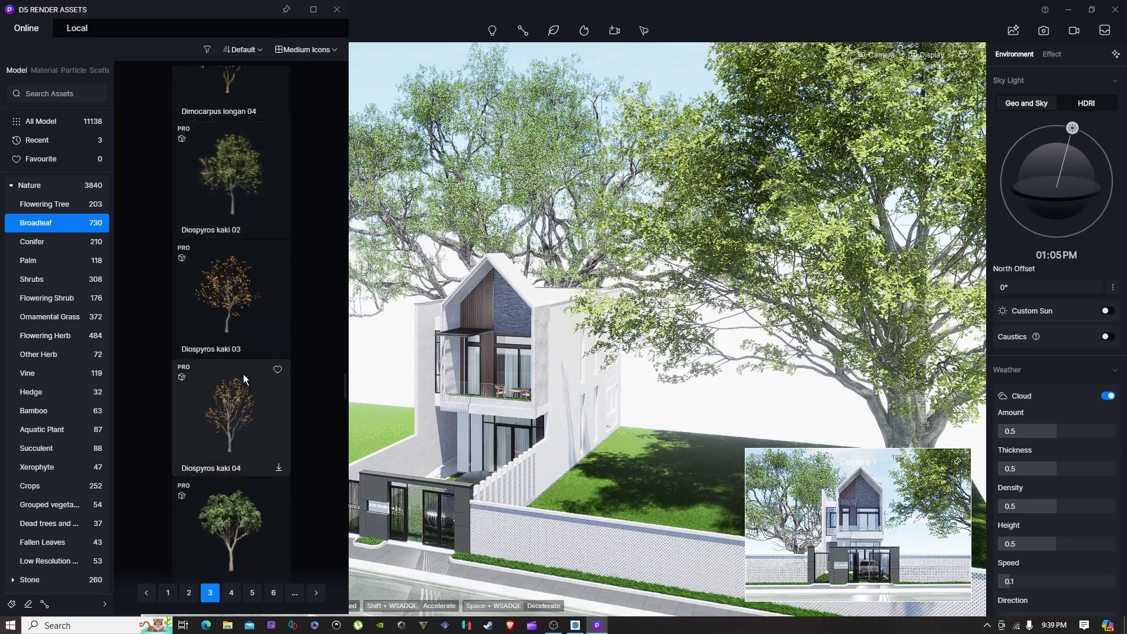
pyautogui.scroll(-6, 243, 374)
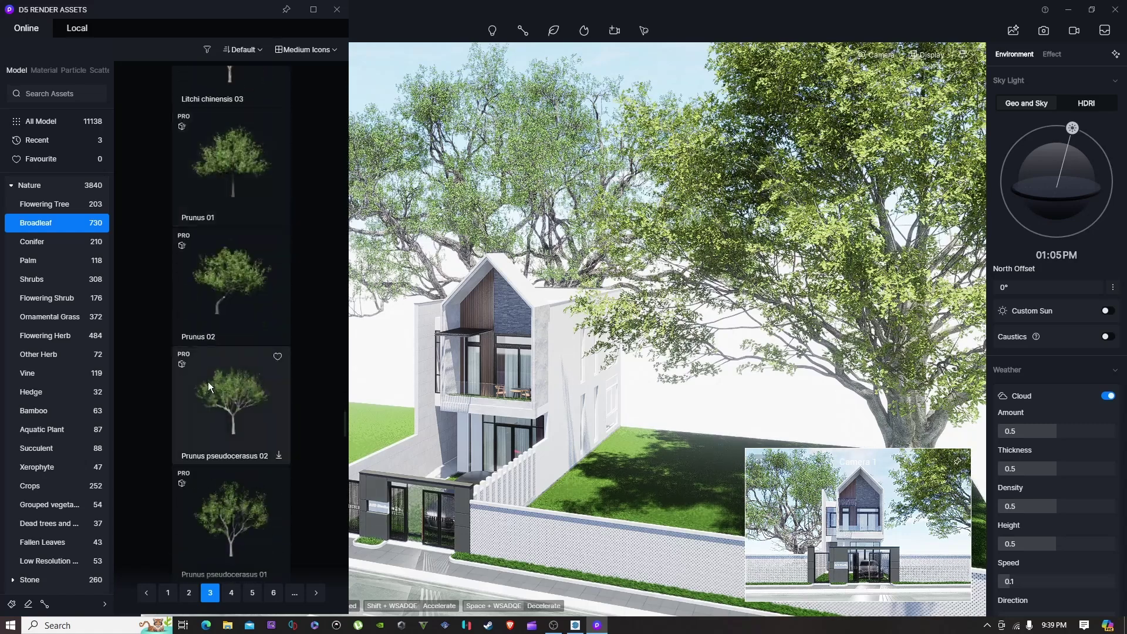
# Step: Download the Prunus 02 tree and place one on the side lawn just behind the front boundary wall
pyautogui.click(255, 295)
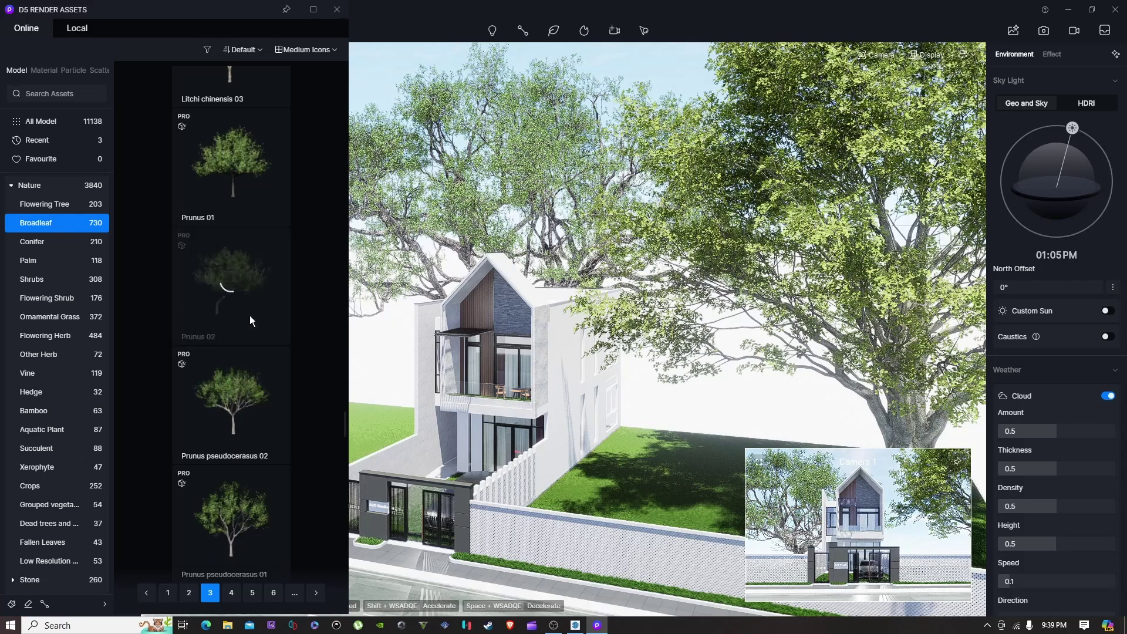
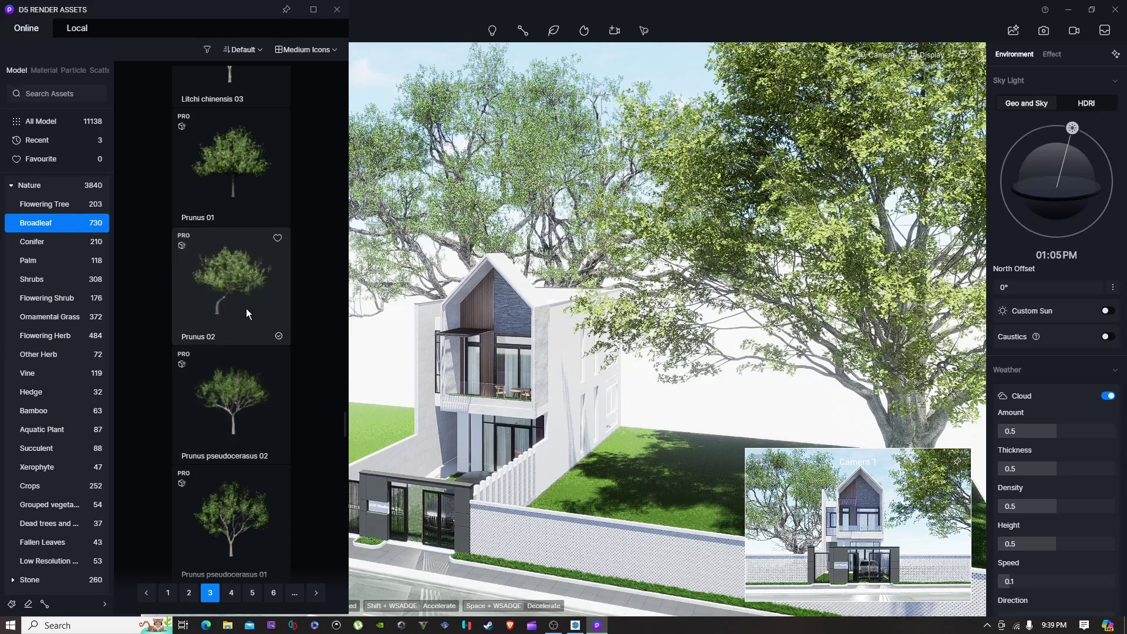
pyautogui.scroll(2, 565, 470)
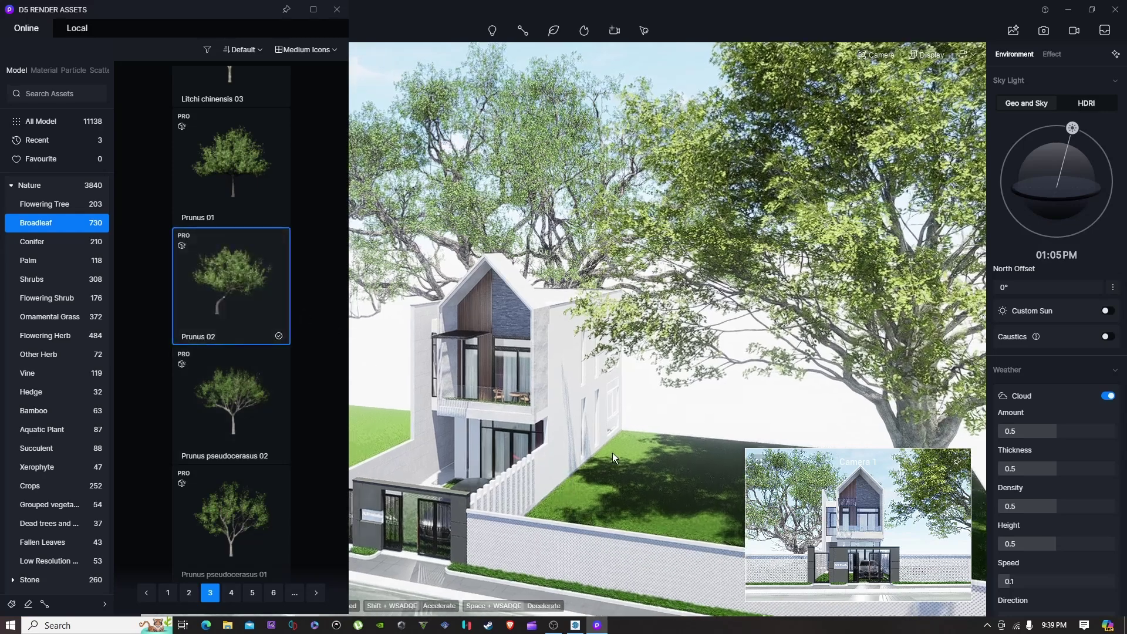
pyautogui.scroll(1, 605, 490)
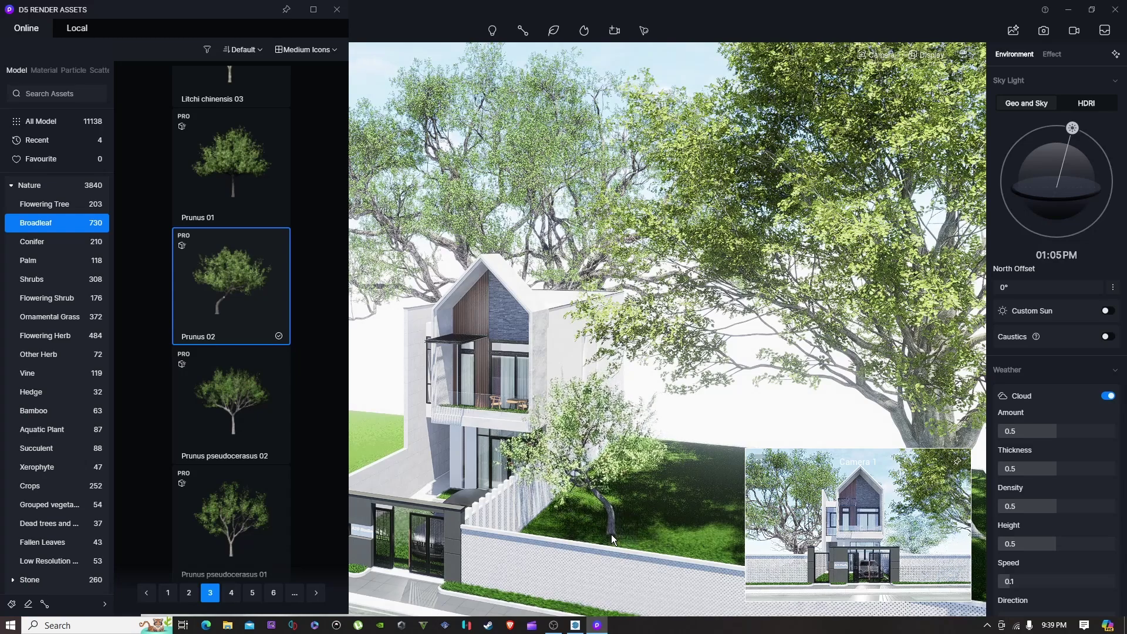
pyautogui.click(610, 534)
pyautogui.press('Escape')
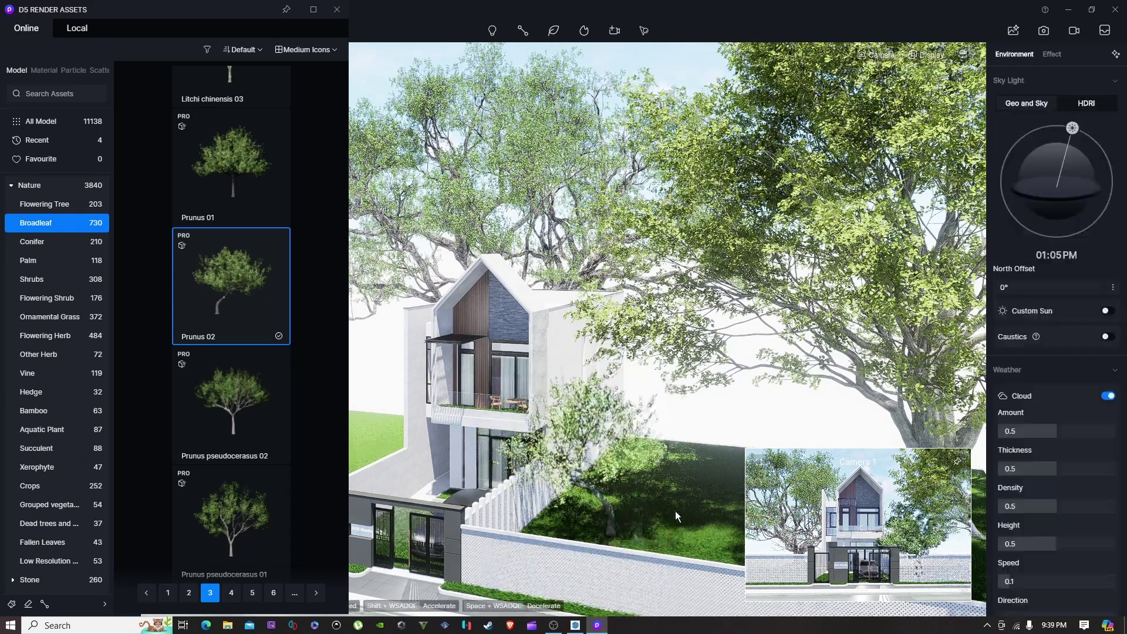
# Step: Move the Prunus 02 tree closer to the house, keeping it behind the front boundary wall
pyautogui.click(611, 518)
pyautogui.moveTo(635, 553); pyautogui.dragTo(566, 600)
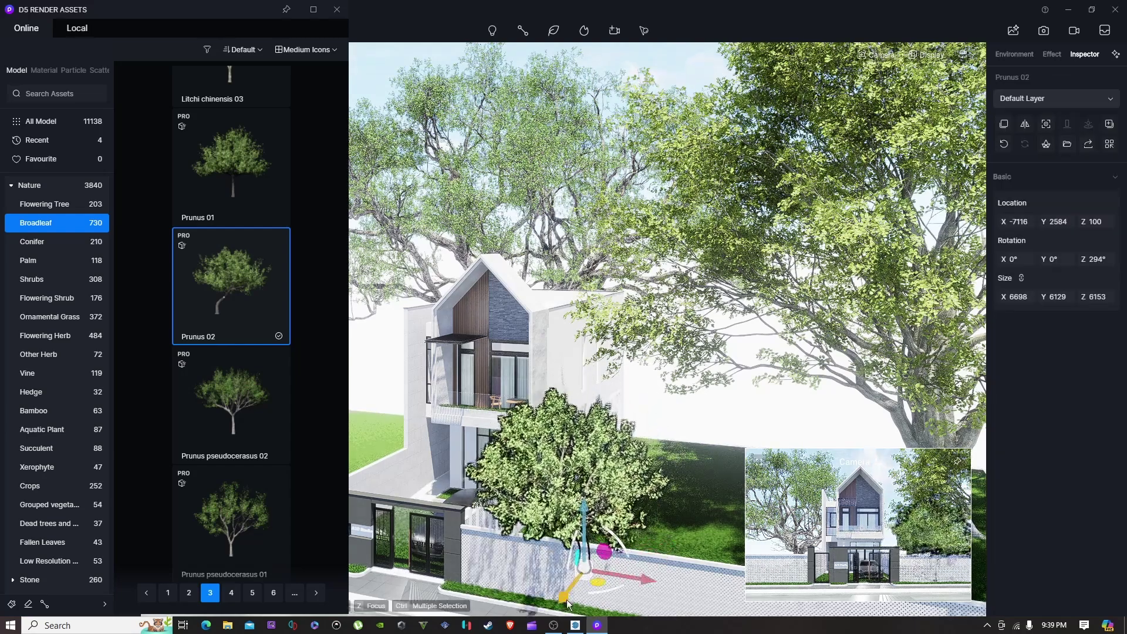
pyautogui.click(607, 577)
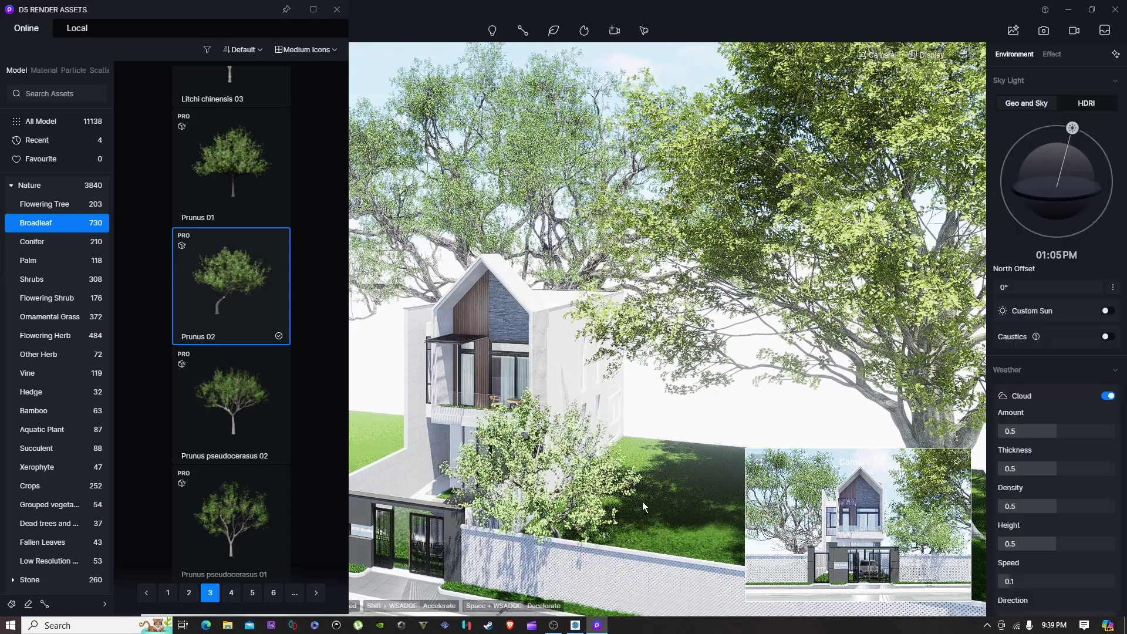
# Step: Place a Plane from the basic models on the empty ground behind the lawn, beside the house and under the large oak
pyautogui.press('a')
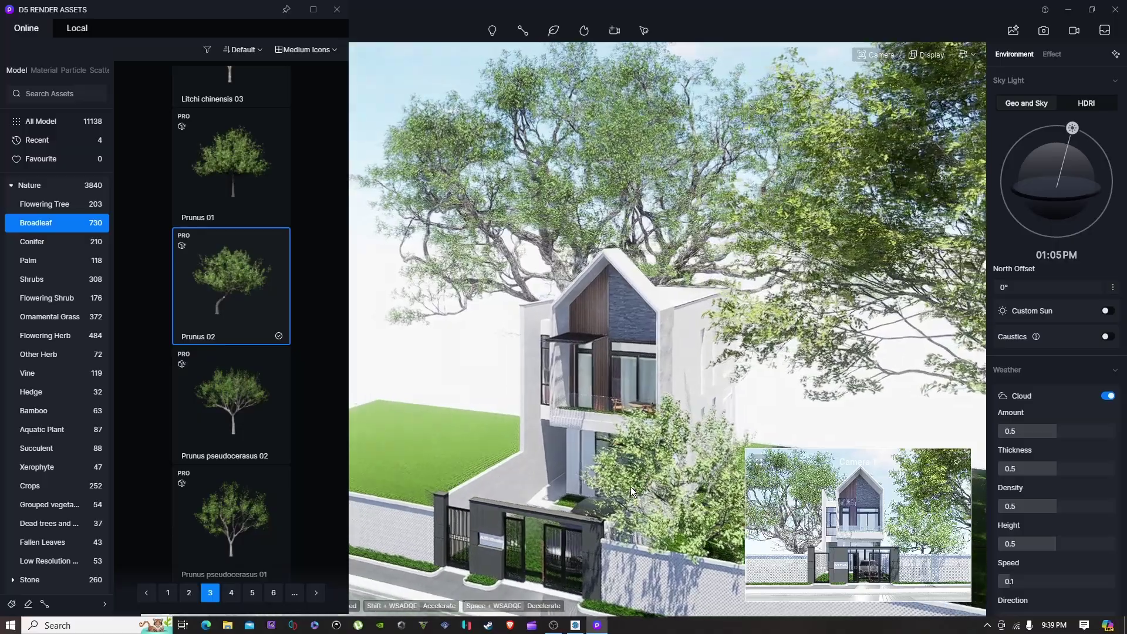
pyautogui.moveTo(630, 488); pyautogui.dragTo(509, 459, button='right')
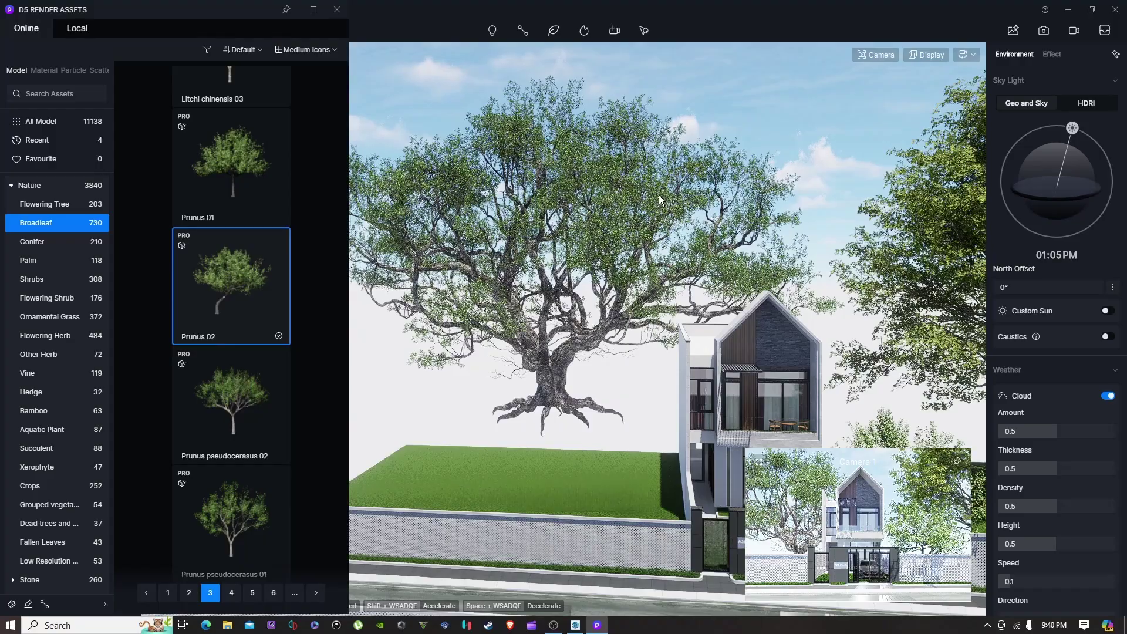
pyautogui.press('e')
pyautogui.moveTo(713, 328); pyautogui.dragTo(653, 390, button='right')
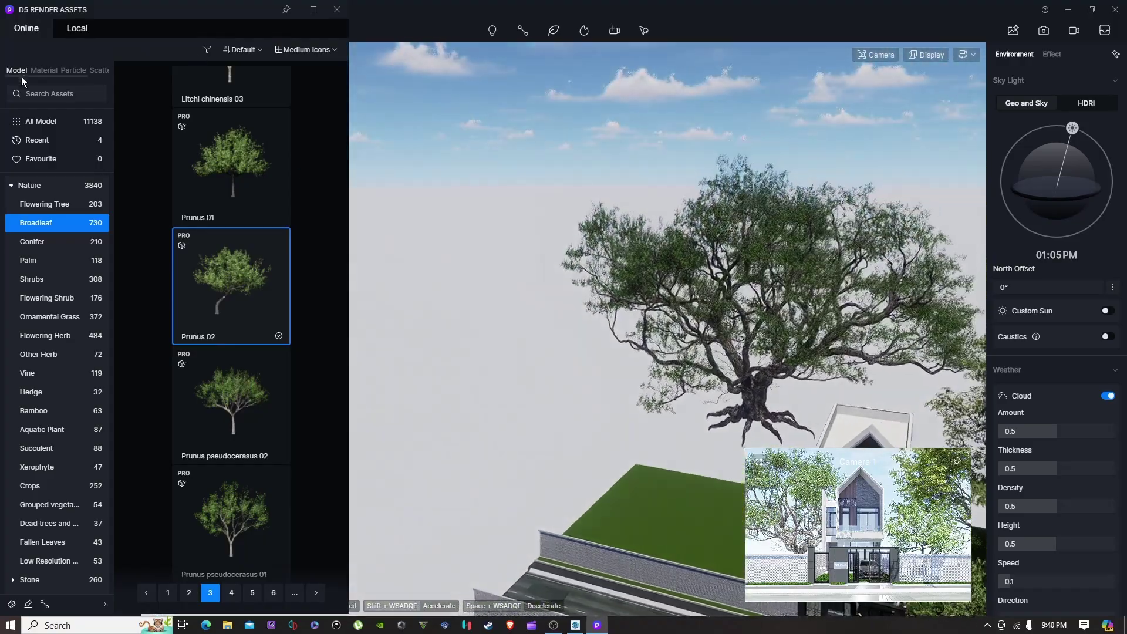
pyautogui.scroll(-5, 51, 375)
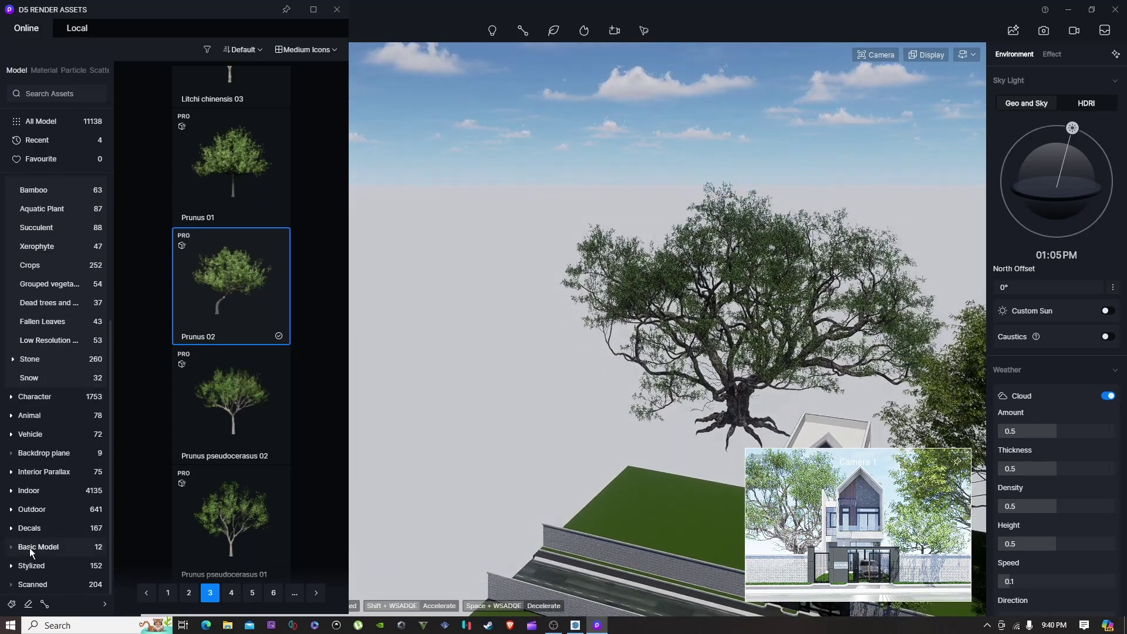
pyautogui.click(29, 548)
pyautogui.click(230, 115)
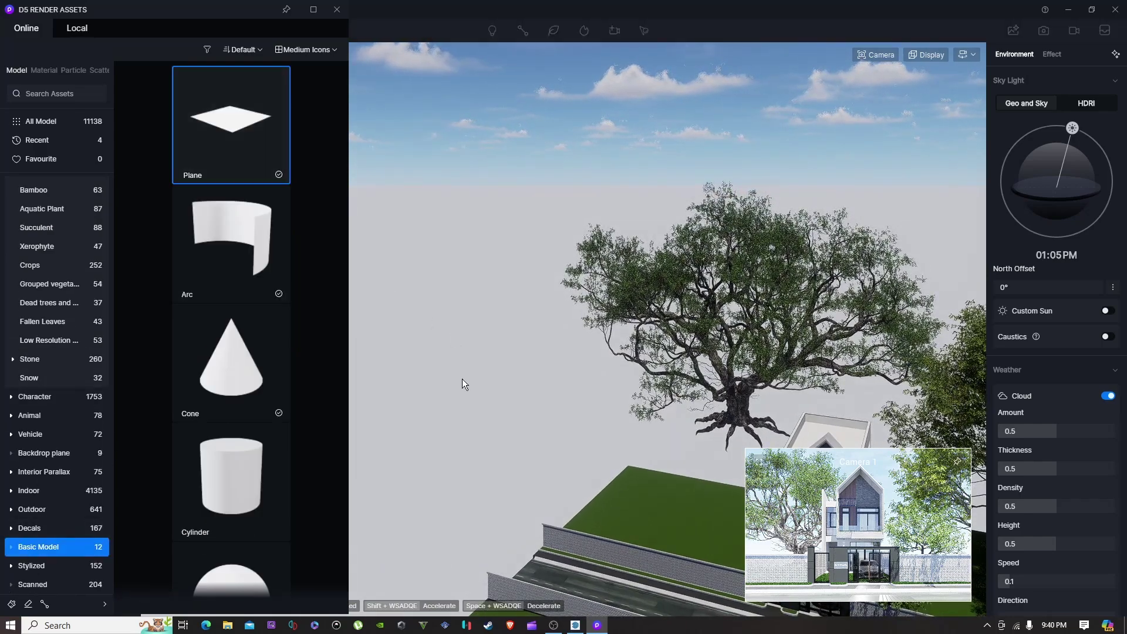
pyautogui.moveTo(508, 434); pyautogui.dragTo(559, 436, button='right')
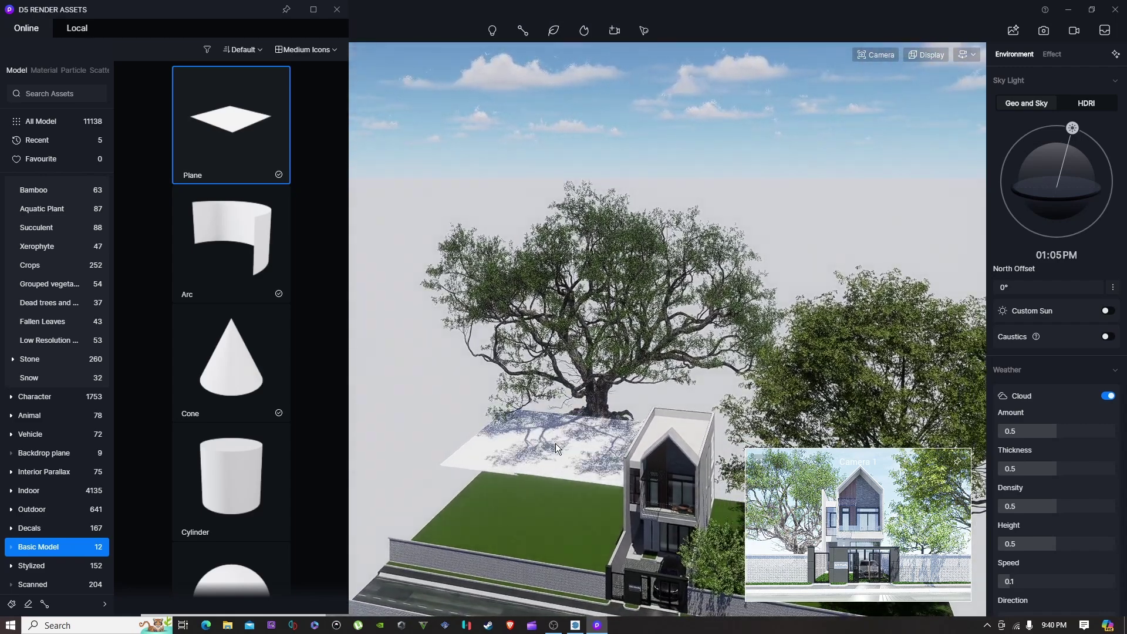
# Step: Enlarge the plane to about 33777 by 33777 and set its Z location to 99
pyautogui.click(559, 439)
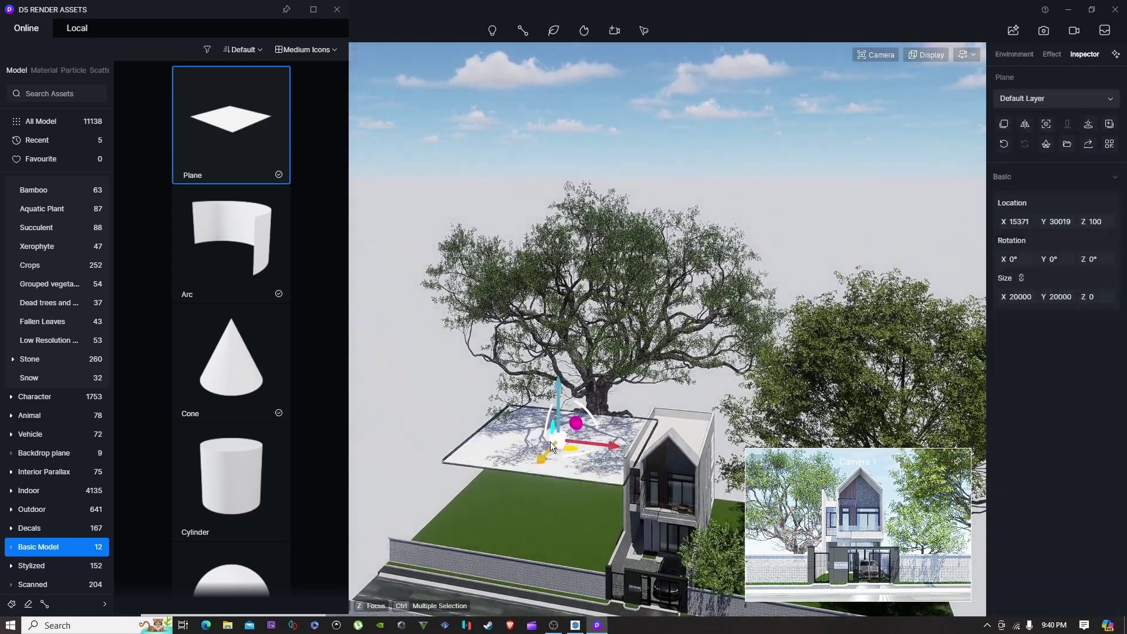
pyautogui.moveTo(563, 414); pyautogui.dragTo(643, 476)
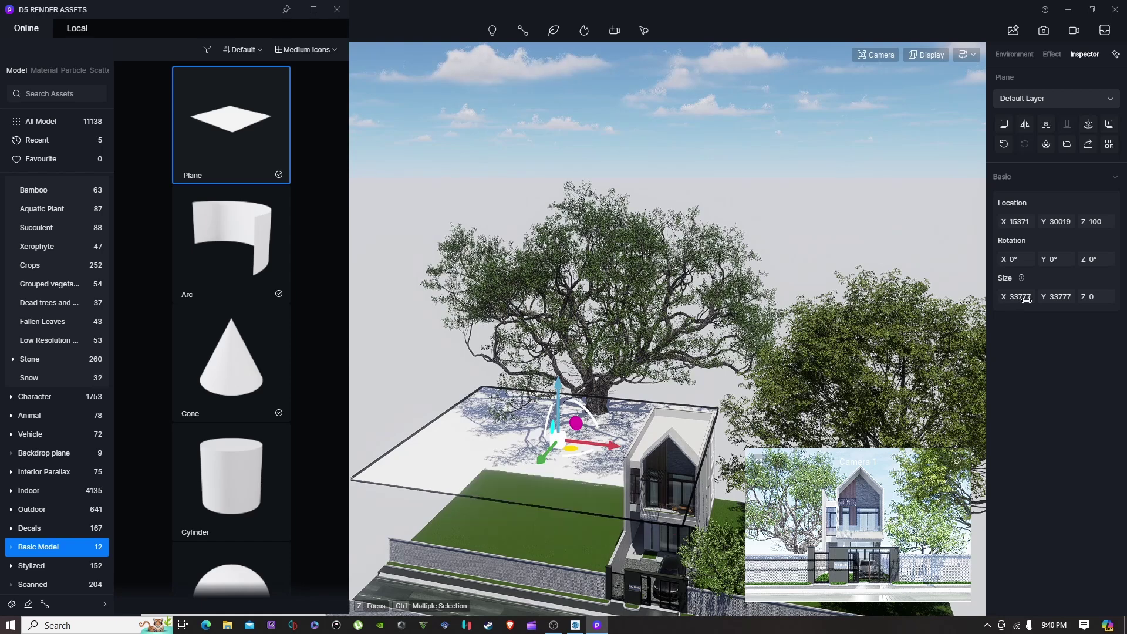
pyautogui.click(1098, 221)
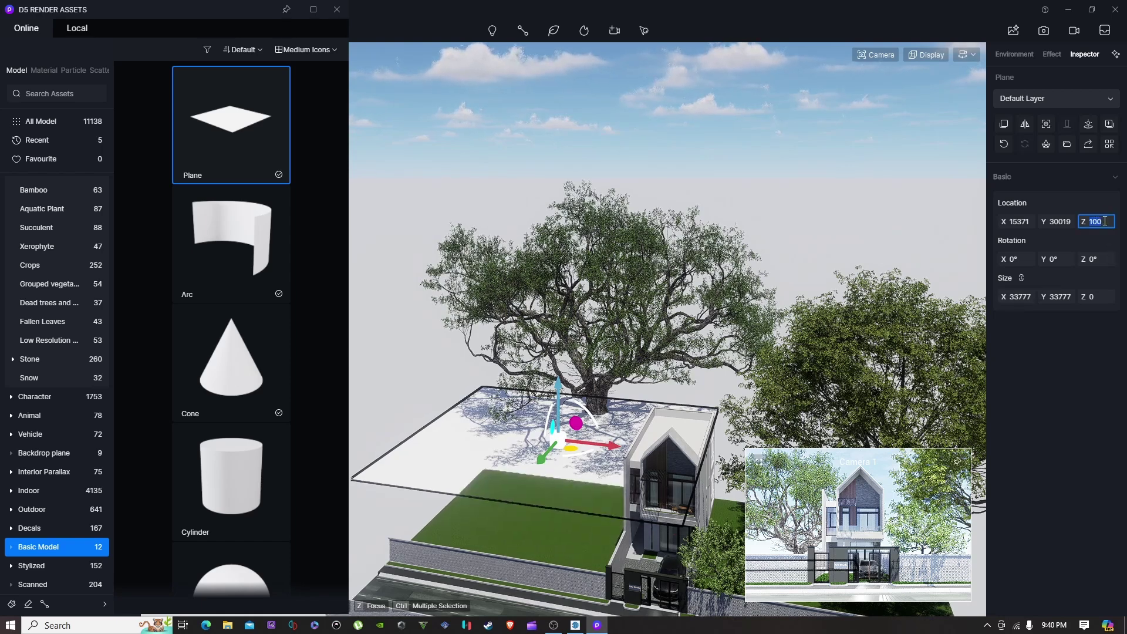
pyautogui.write('99')
pyautogui.press('Return')
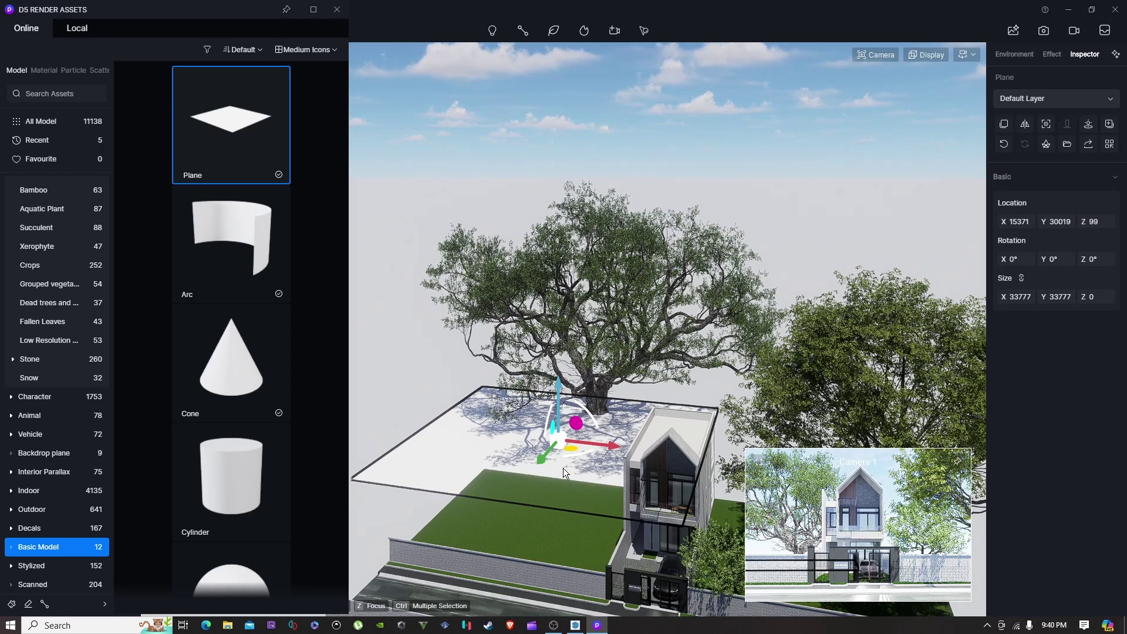
# Step: Scale the ground plane up much further so it extends far behind the trees and well past both sides of the house
pyautogui.press('Escape')
pyautogui.click(489, 433)
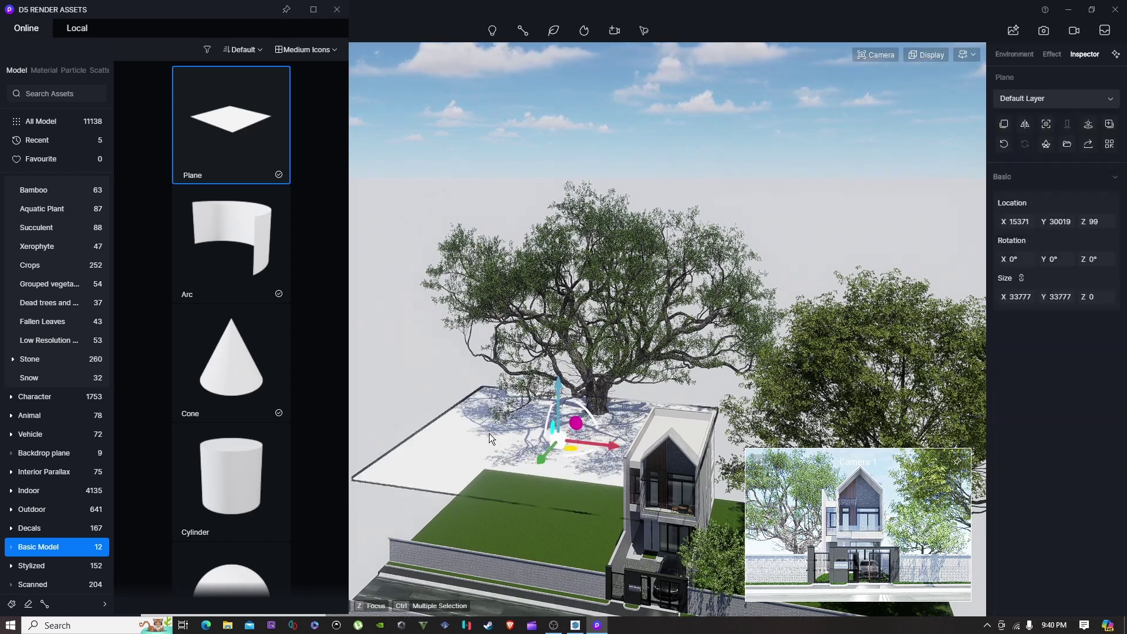
pyautogui.press('Escape')
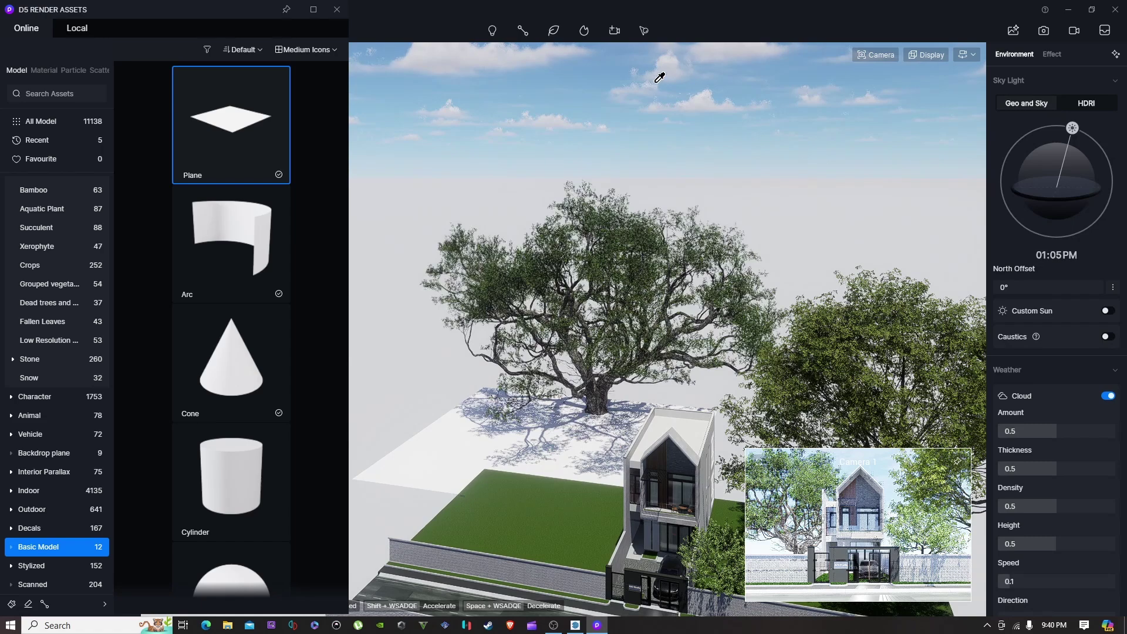
pyautogui.click(646, 28)
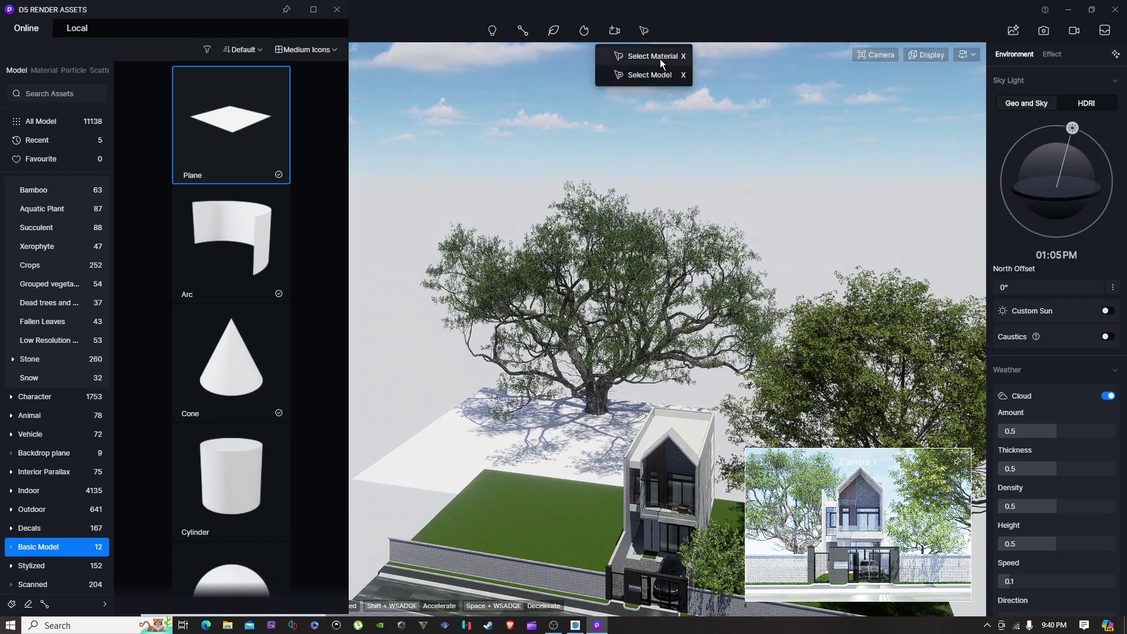
pyautogui.click(509, 435)
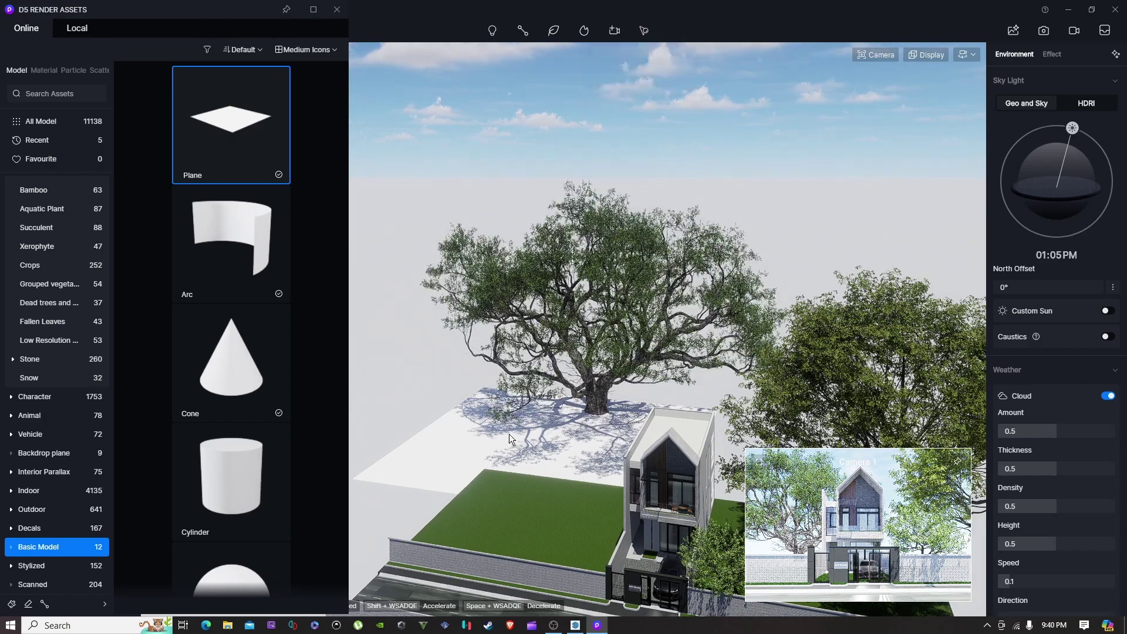
pyautogui.press('space')
pyautogui.moveTo(558, 439); pyautogui.dragTo(598, 410)
pyautogui.press('space')
pyautogui.moveTo(550, 445); pyautogui.dragTo(669, 410)
pyautogui.moveTo(723, 311); pyautogui.dragTo(814, 318)
# Step: Create a scatter that uses the enlarged ground plane as its area
pyautogui.press('Escape')
pyautogui.click(806, 279)
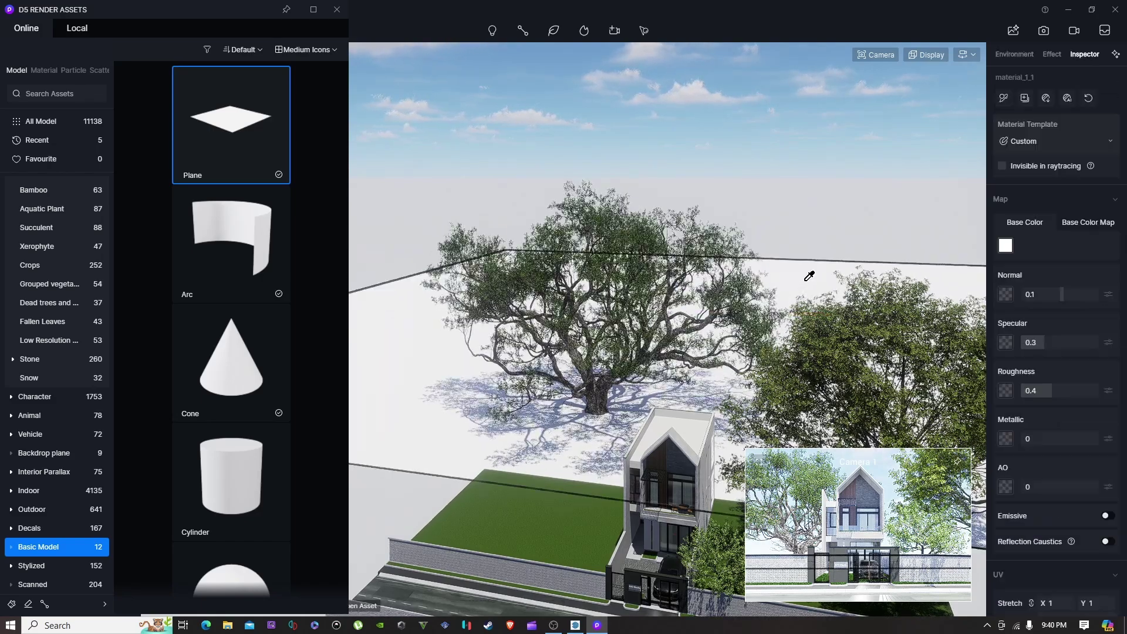
pyautogui.moveTo(647, 30)
pyautogui.click(650, 55)
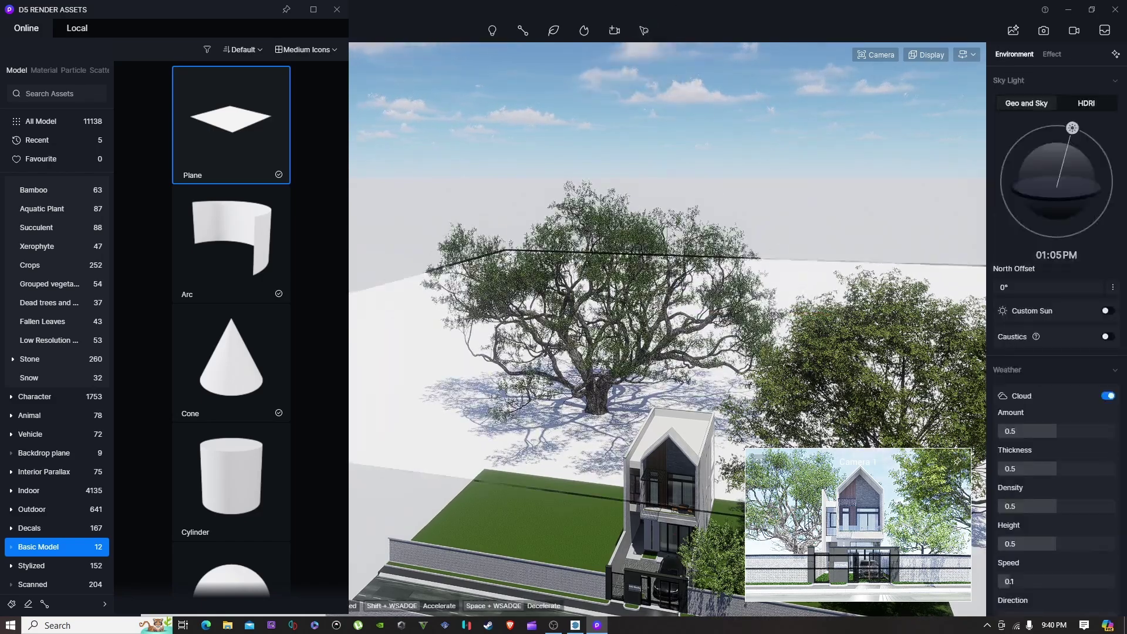
pyautogui.click(413, 415)
pyautogui.click(593, 101)
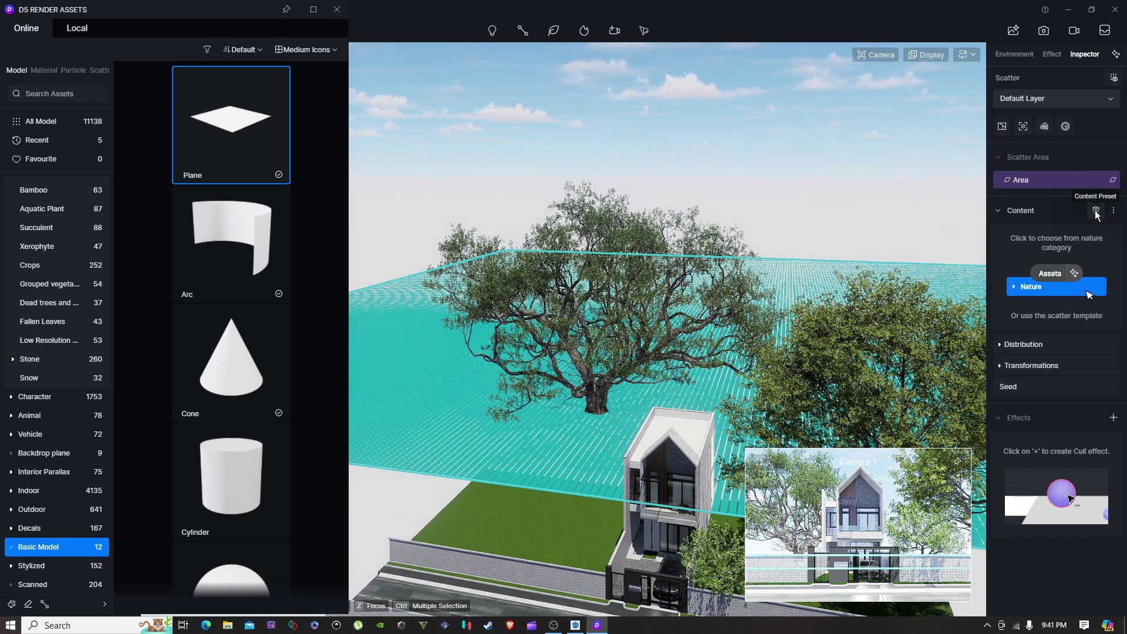
# Step: Look through the scatter content presets, including the forest, lawn, urban and waterfront landscapes, for one that suits the ground plane
pyautogui.click(1096, 212)
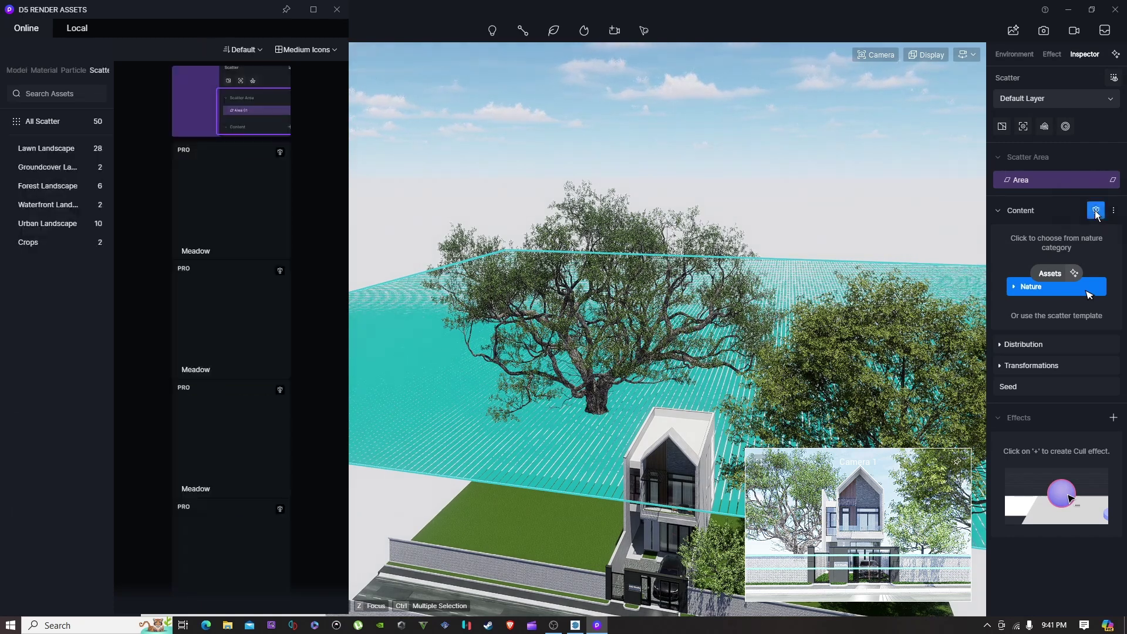
pyautogui.click(79, 186)
pyautogui.scroll(-2, 222, 234)
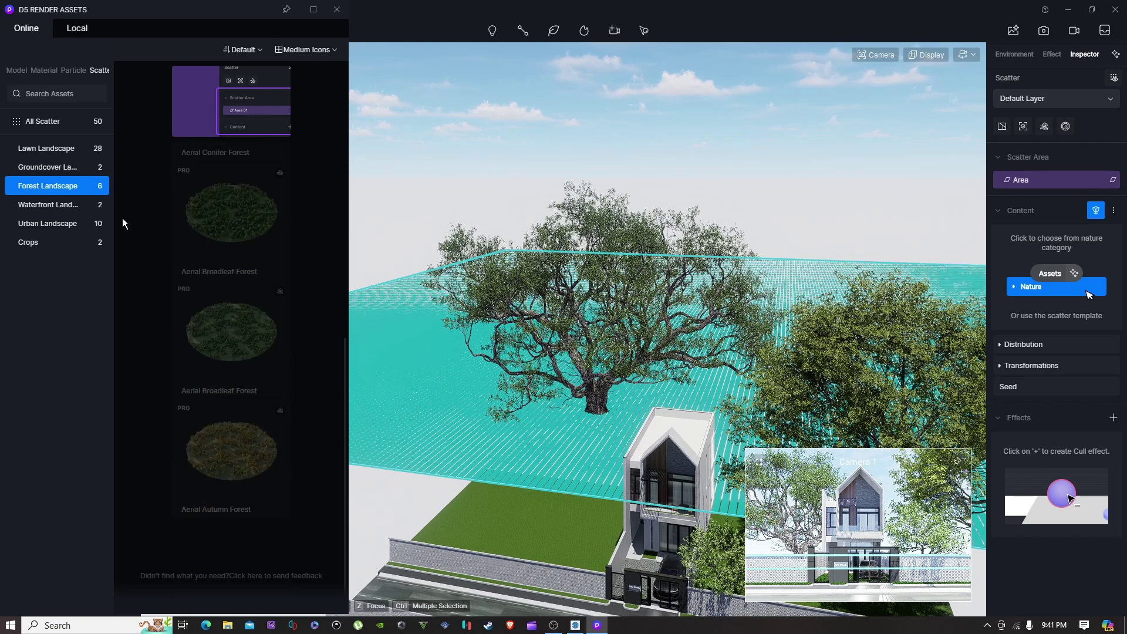
pyautogui.click(78, 169)
pyautogui.click(75, 147)
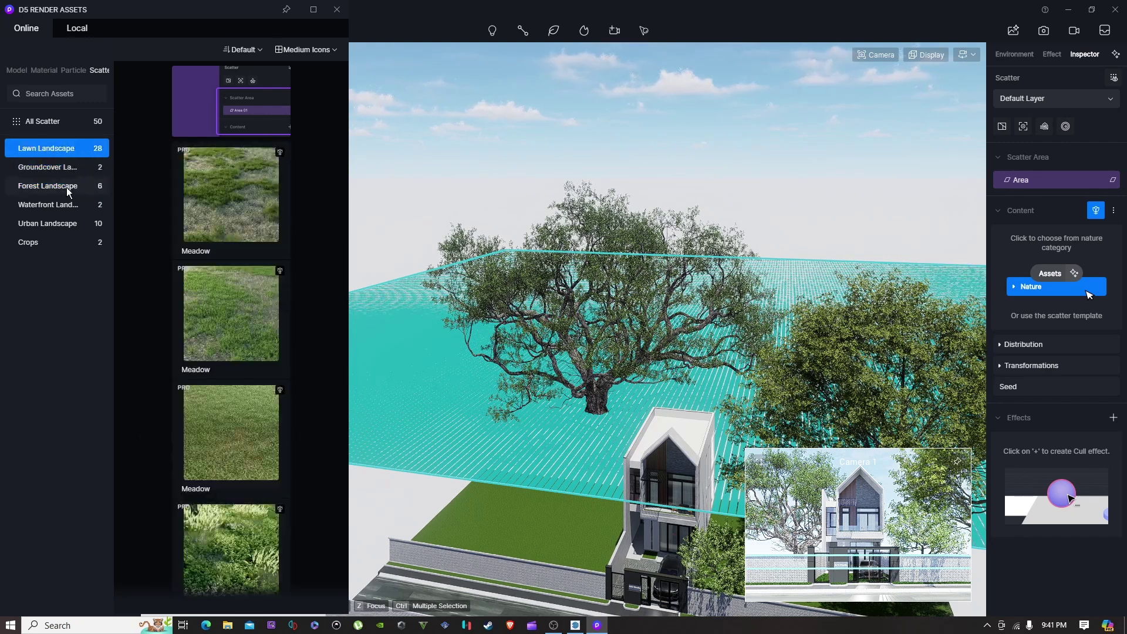
pyautogui.click(62, 223)
pyautogui.click(70, 204)
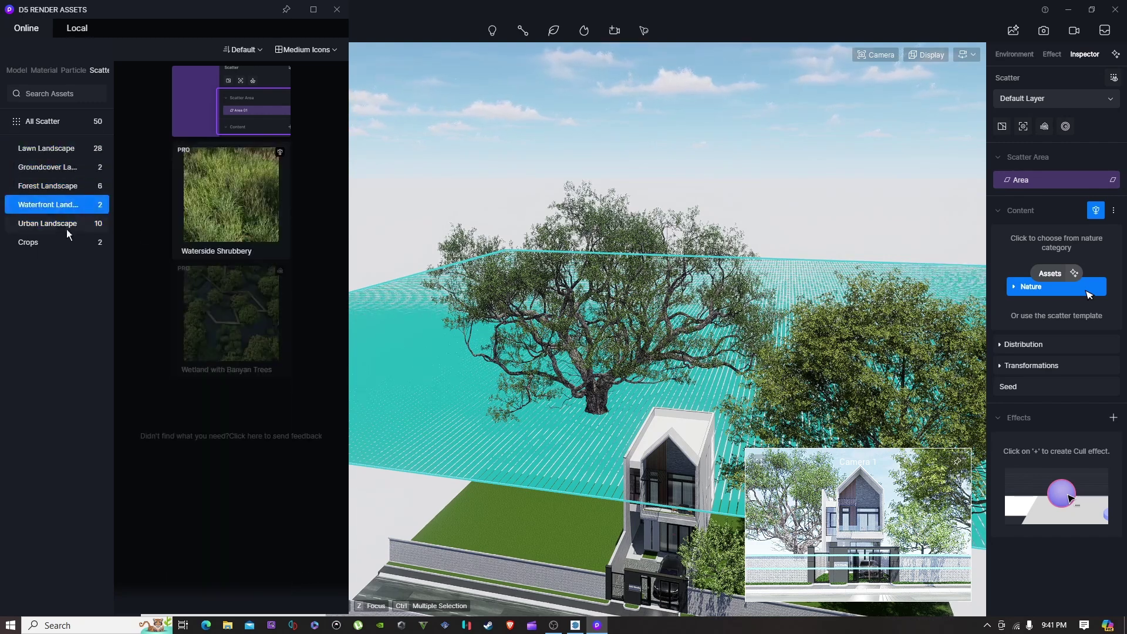
pyautogui.click(46, 148)
pyautogui.scroll(-5, 252, 245)
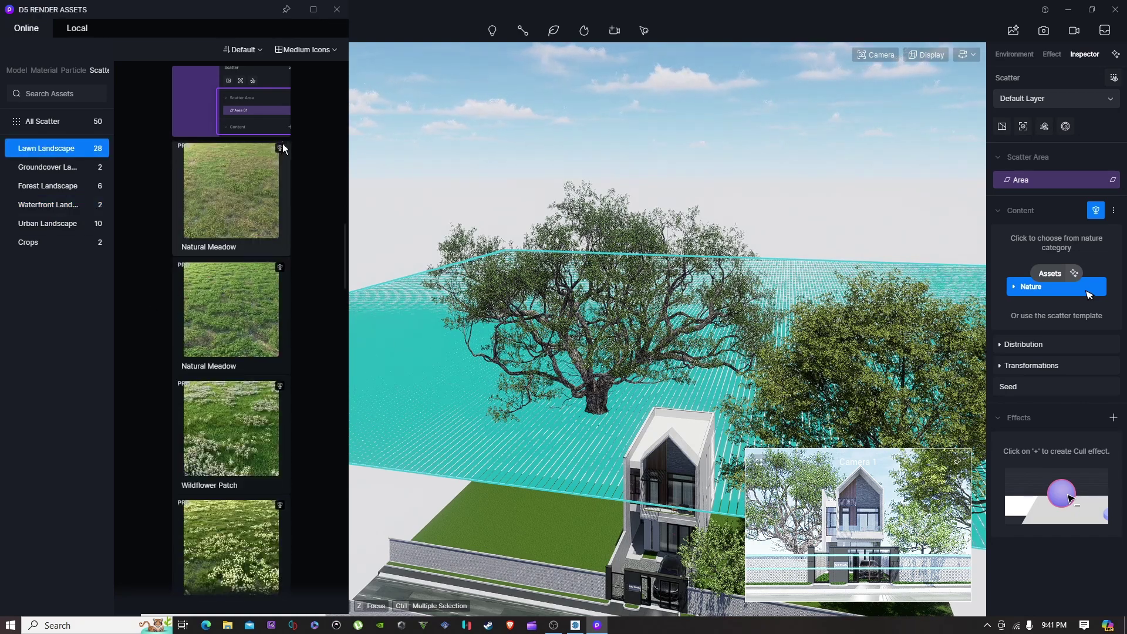
pyautogui.click(336, 9)
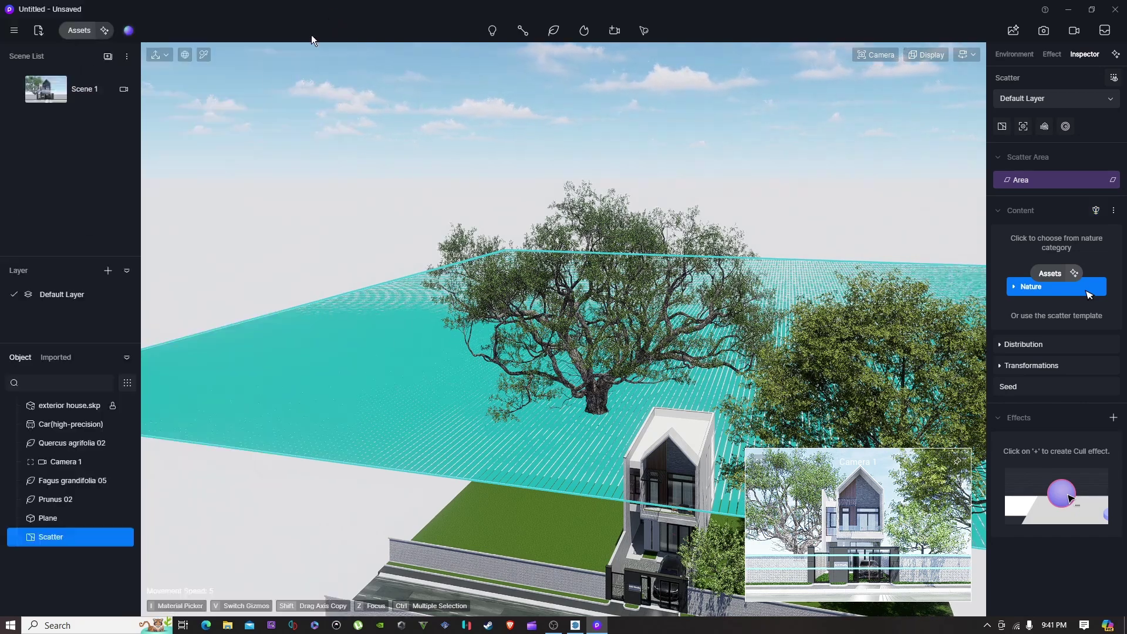
# Step: Return to the Broadleaf tree models and activate the brush for planting several models at once
pyautogui.click(73, 35)
pyautogui.click(18, 71)
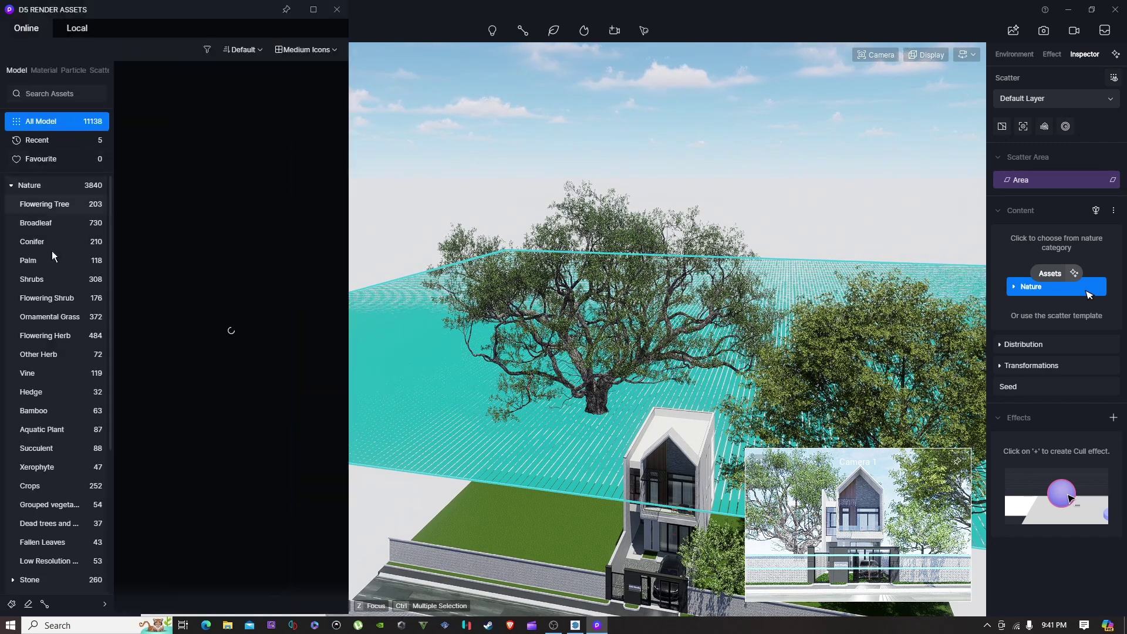
pyautogui.click(55, 218)
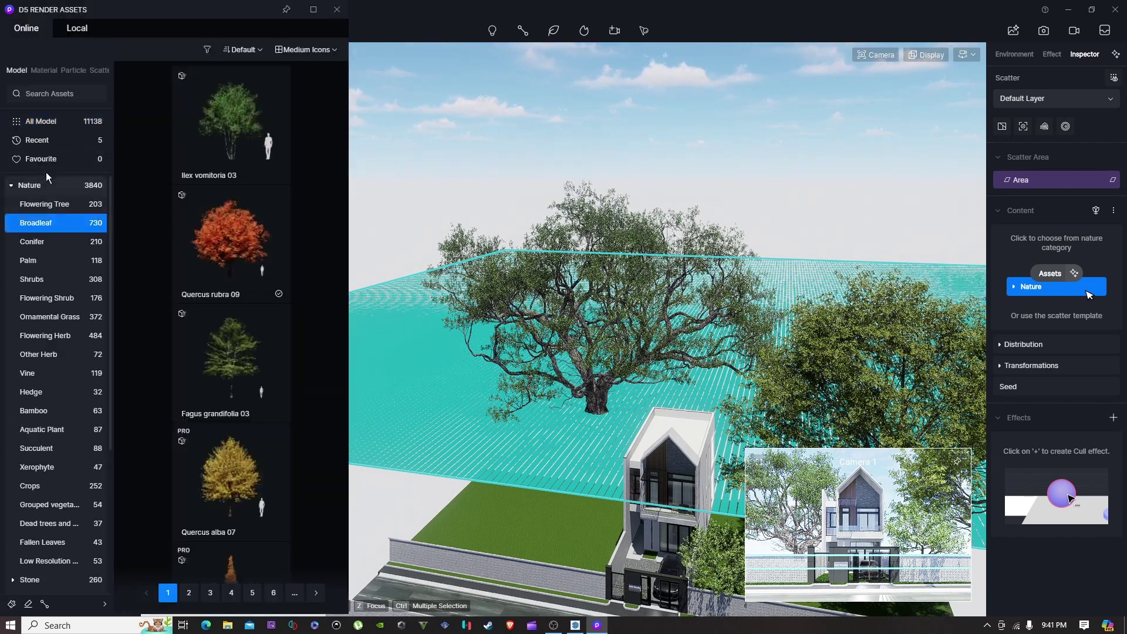
pyautogui.click(12, 604)
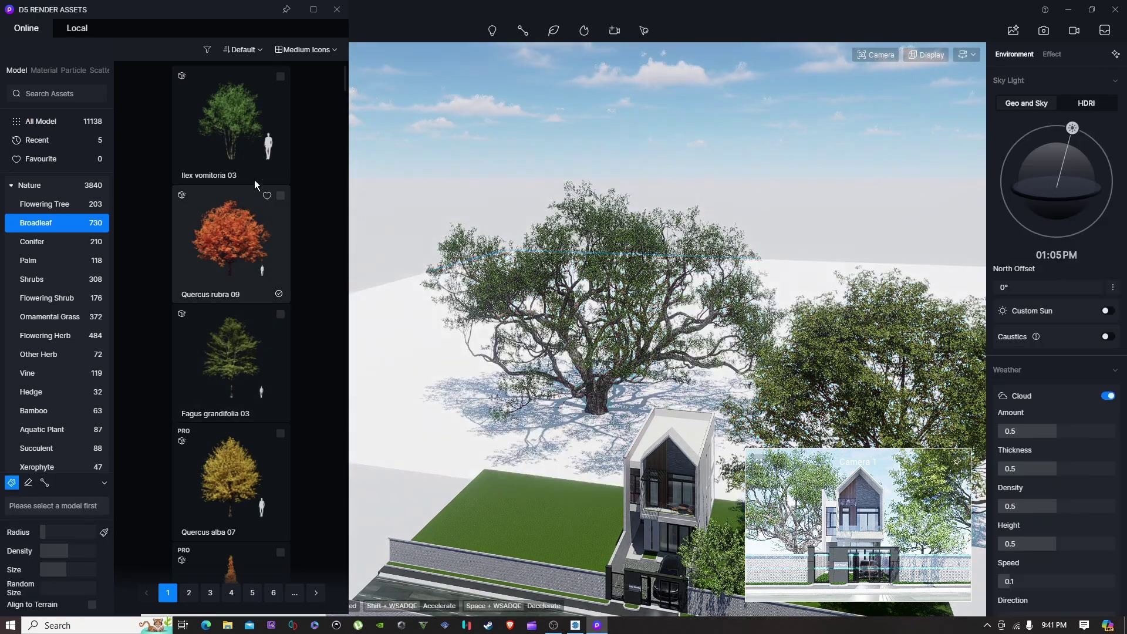
# Step: Add the Populus candicans 01 and Quercus rubra 07 trees to the brush selection
pyautogui.scroll(-3, 261, 159)
pyautogui.scroll(3, 274, 151)
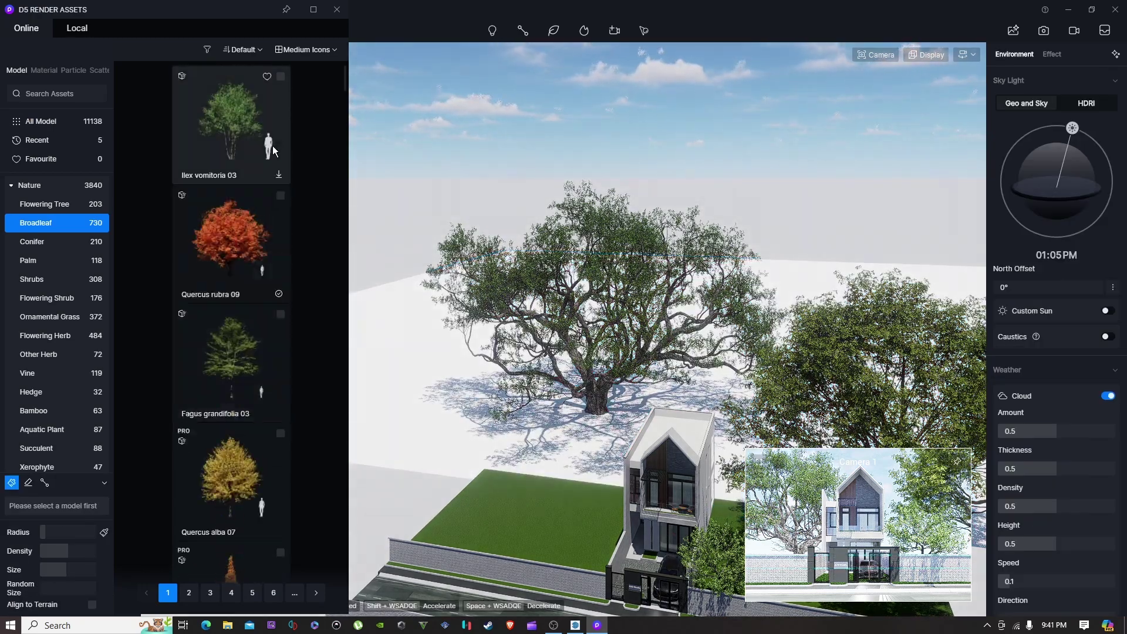
pyautogui.scroll(-5, 248, 499)
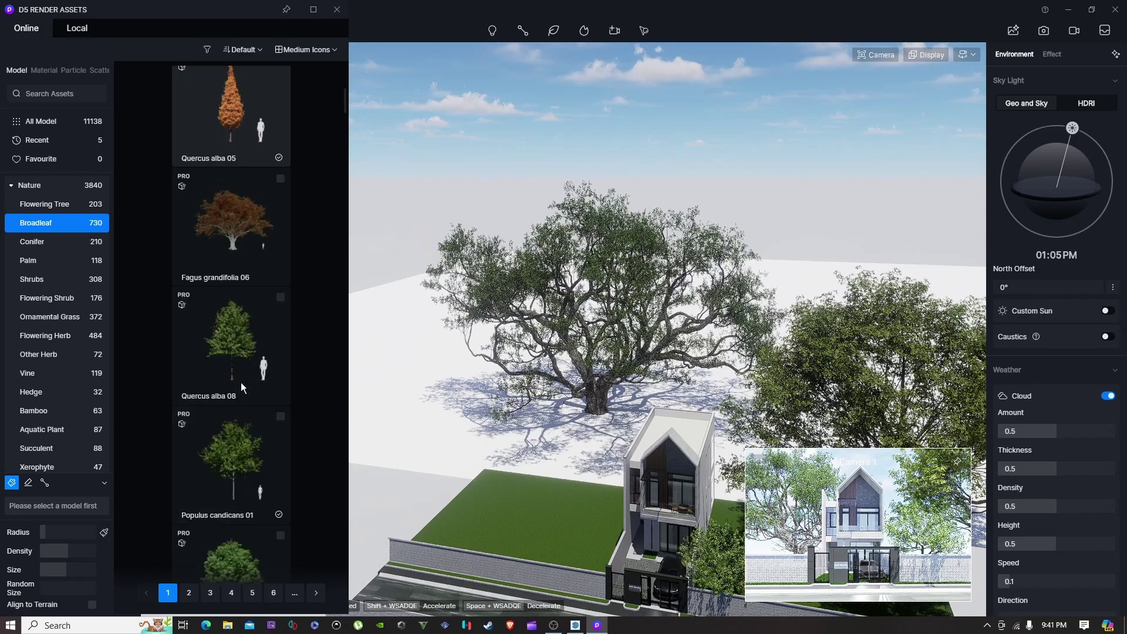
pyautogui.scroll(-5, 240, 383)
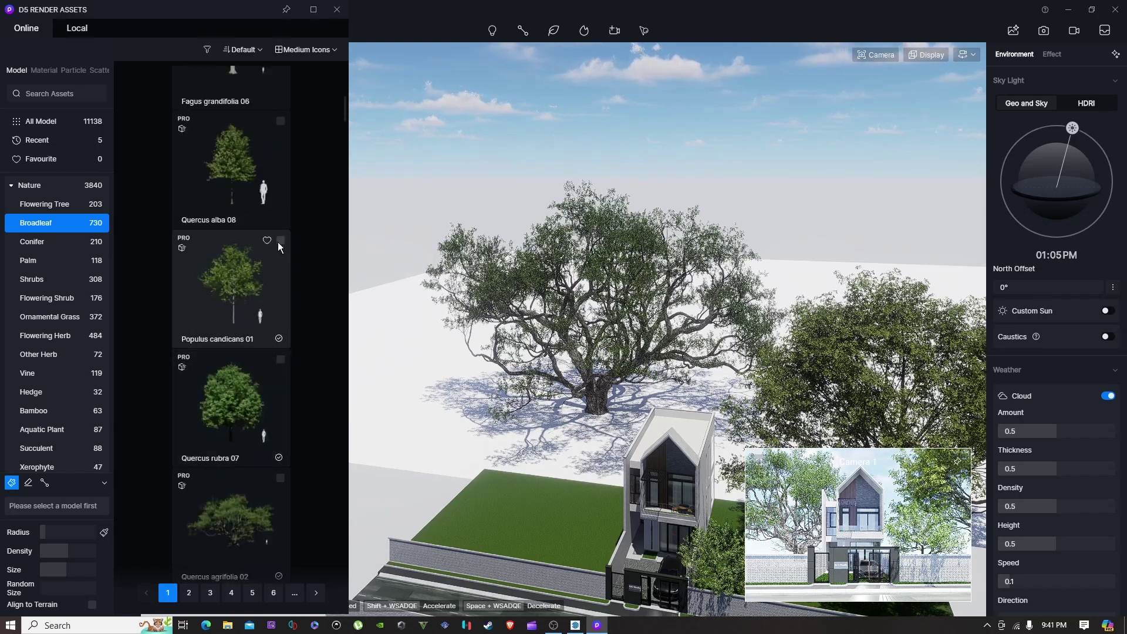
pyautogui.click(280, 241)
pyautogui.click(281, 360)
# Step: Add the green Acer saccharum 04, Betula alleghaniensis 05 and Fagus grandifolia 01 trees to the brush selection
pyautogui.scroll(-3, 280, 352)
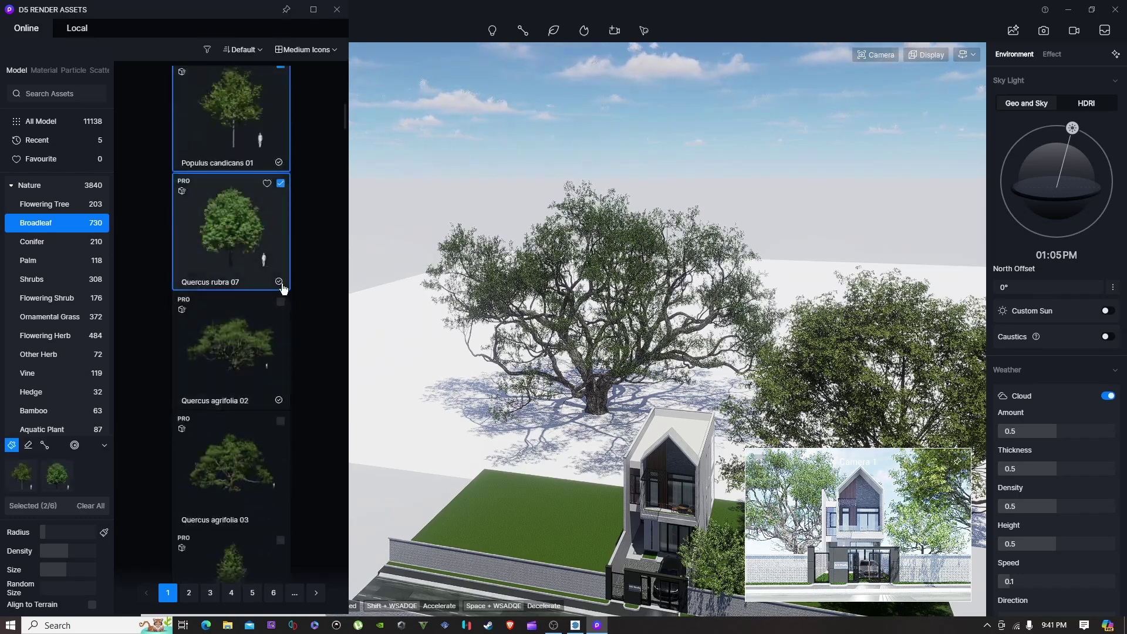
pyautogui.scroll(-5, 280, 315)
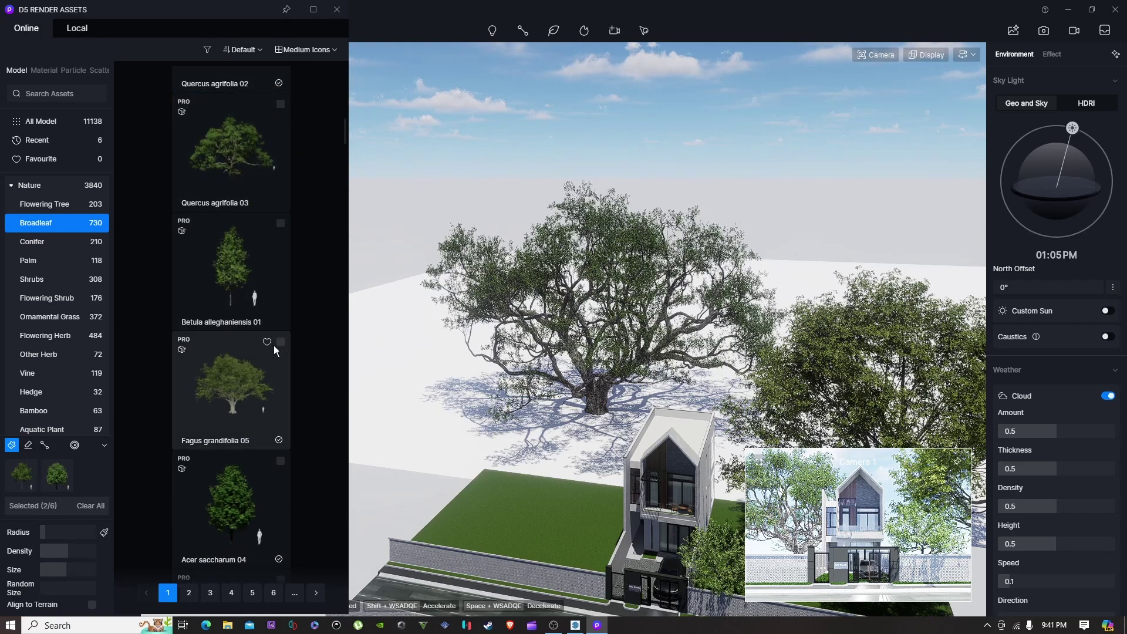
pyautogui.scroll(-3, 270, 332)
pyautogui.click(278, 283)
pyautogui.scroll(-9, 279, 287)
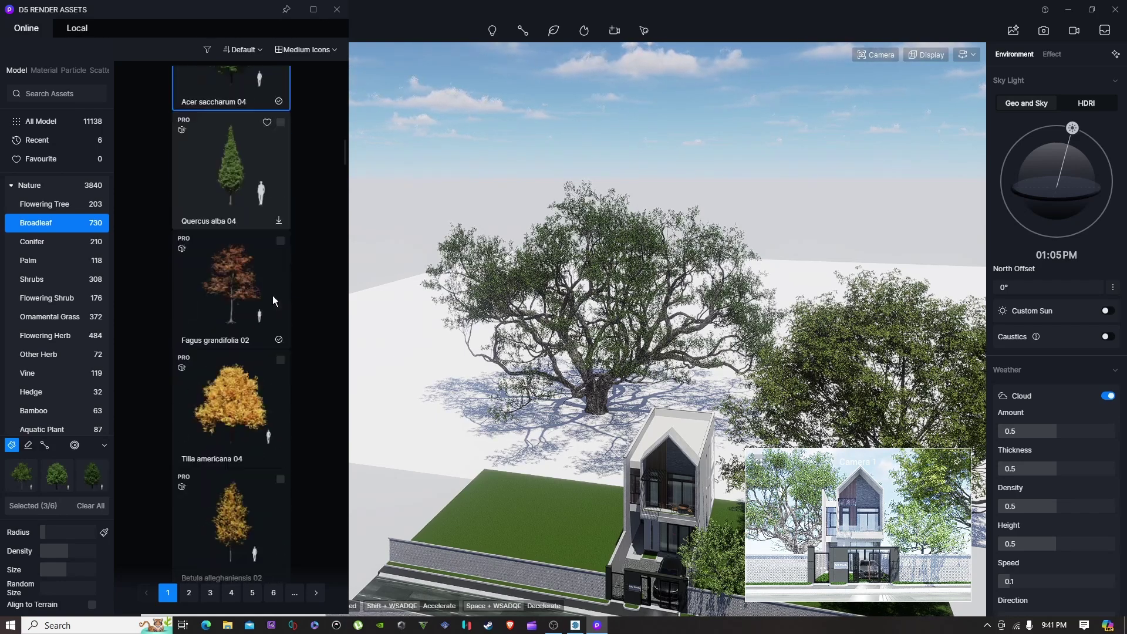
pyautogui.scroll(-3, 273, 300)
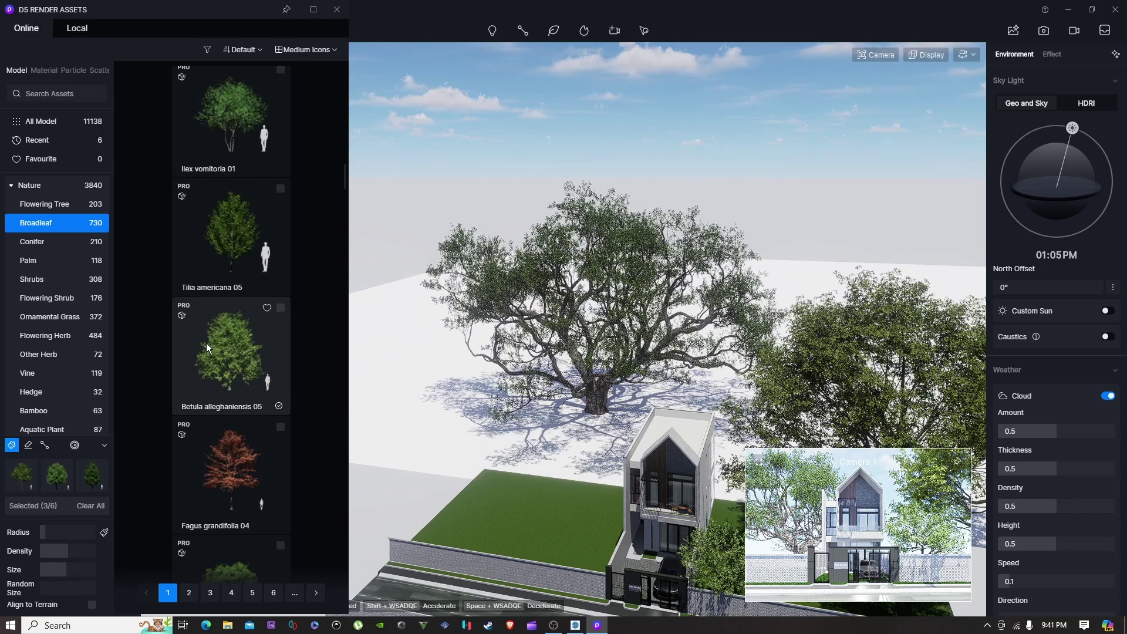
pyautogui.click(282, 308)
pyautogui.scroll(-5, 277, 309)
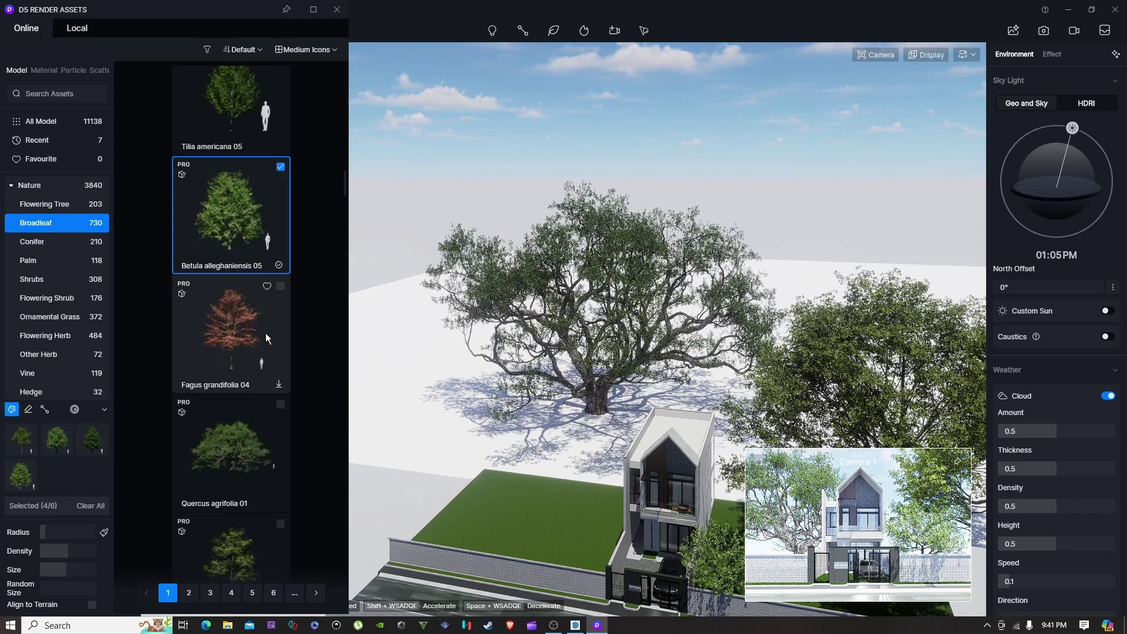
pyautogui.scroll(-2, 272, 309)
pyautogui.click(279, 242)
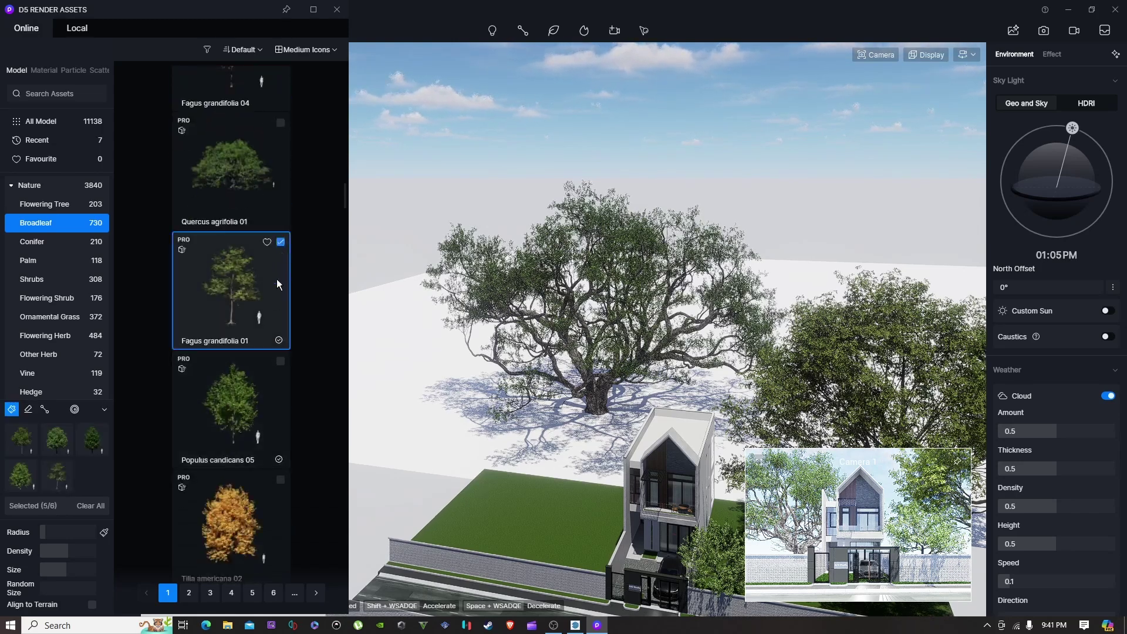
# Step: Add Populus candicans 05 to the brush selection and brush the mixed trees behind the house with a larger radius
pyautogui.click(281, 362)
pyautogui.moveTo(44, 532); pyautogui.dragTo(78, 532)
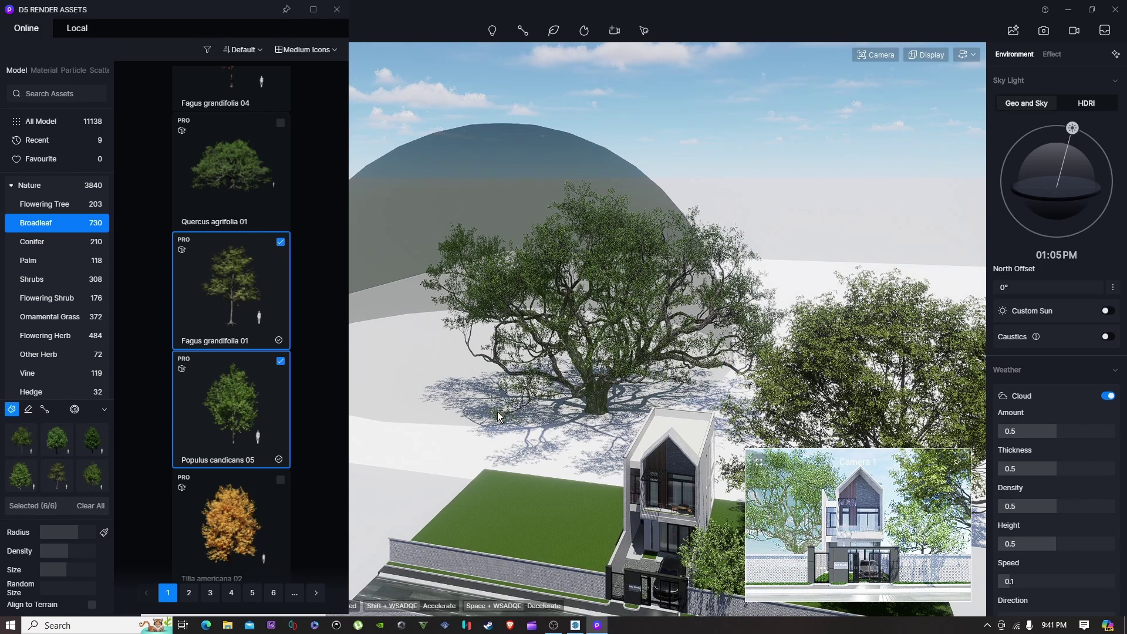
pyautogui.click(559, 432)
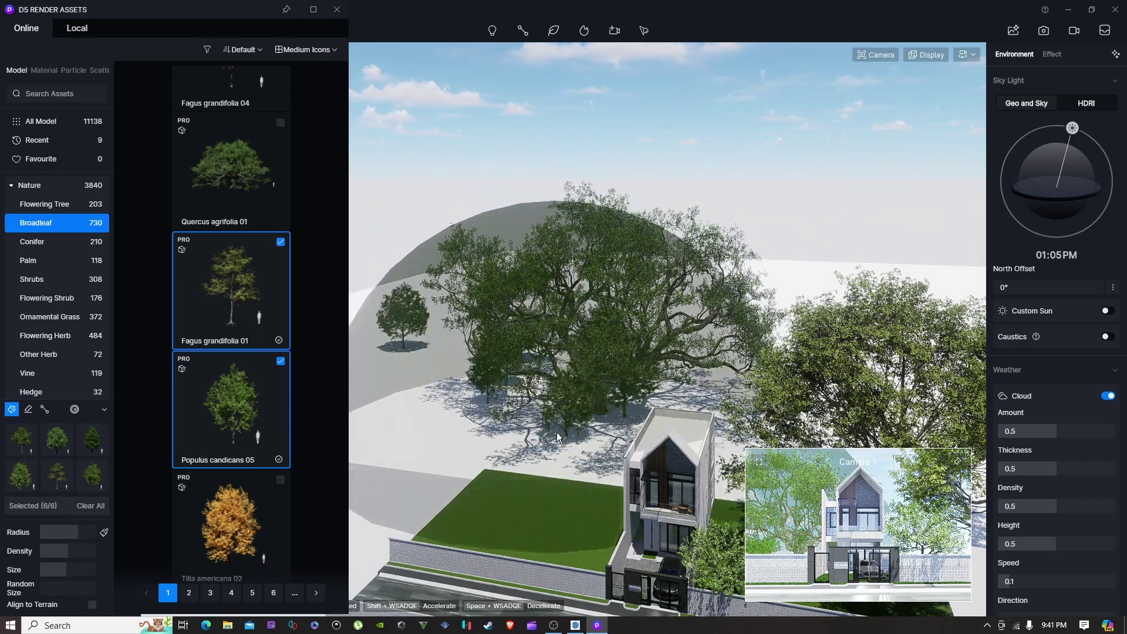
pyautogui.moveTo(516, 420); pyautogui.dragTo(831, 321)
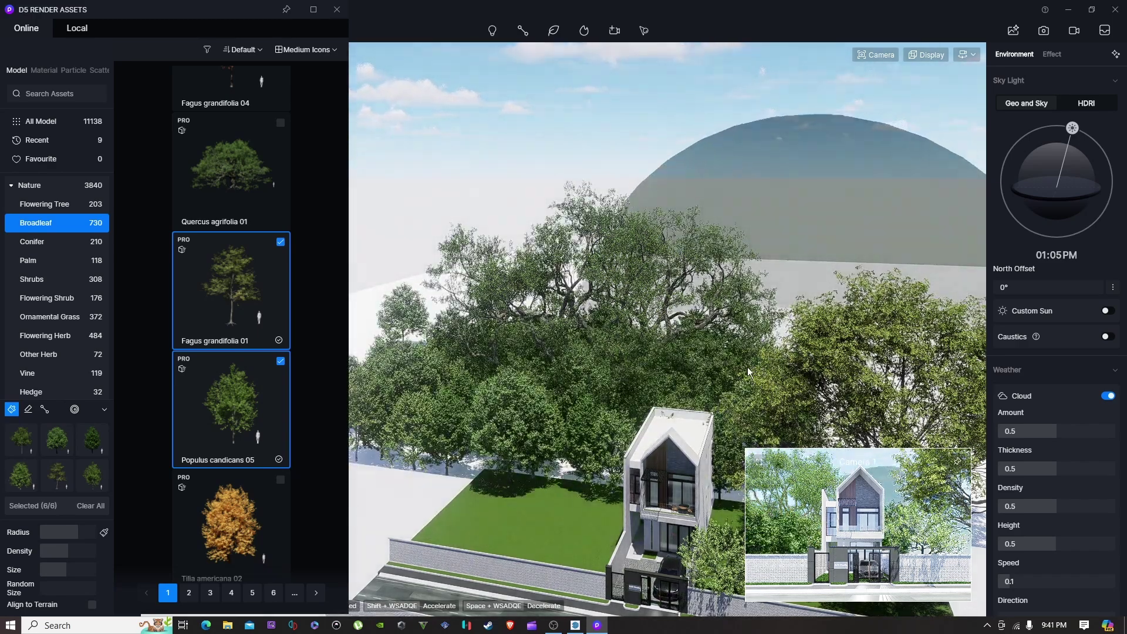
# Step: Brush the mixed trees over the ground plane behind the large yellow-green tree on the right side of the house
pyautogui.press('s')
pyautogui.press('d')
pyautogui.press('d')
pyautogui.moveTo(713, 376); pyautogui.dragTo(755, 383, button='right')
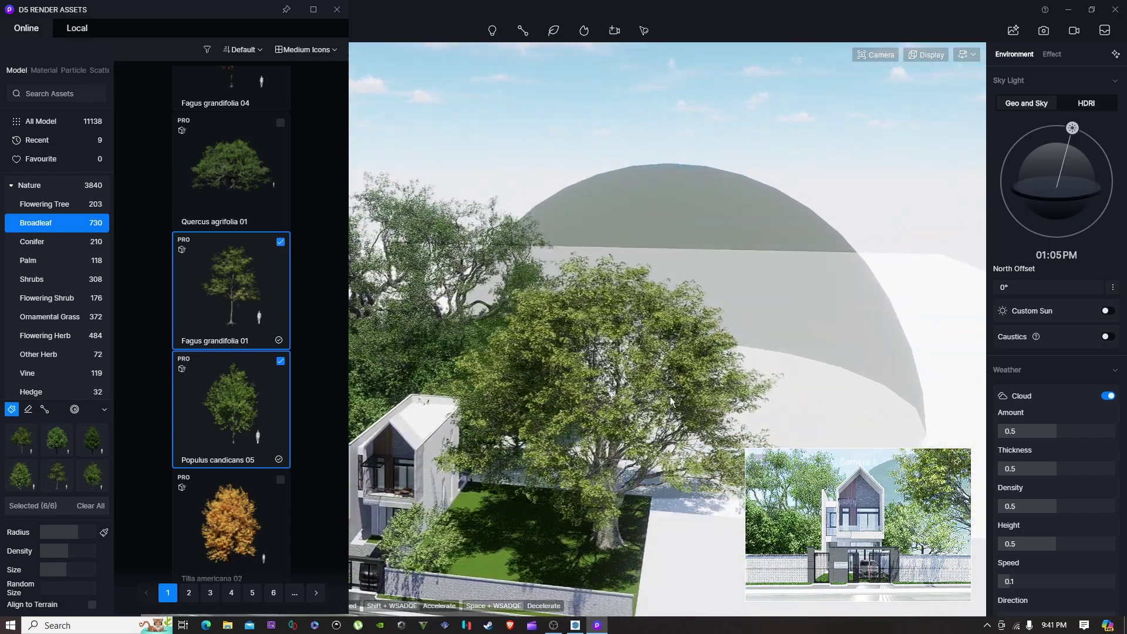
pyautogui.moveTo(717, 408)
pyautogui.mouseDown()
pyautogui.moveTo(771, 341)
pyautogui.moveTo(753, 308)
pyautogui.moveTo(675, 295)
pyautogui.moveTo(601, 325)
pyautogui.moveTo(718, 424)
pyautogui.moveTo(719, 452)
pyautogui.moveTo(709, 451)
pyautogui.mouseUp()
# Step: Brush more of the mixed trees over the empty ground plane on the far left side of the house
pyautogui.press('s')
pyautogui.press('d')
pyautogui.press('a')
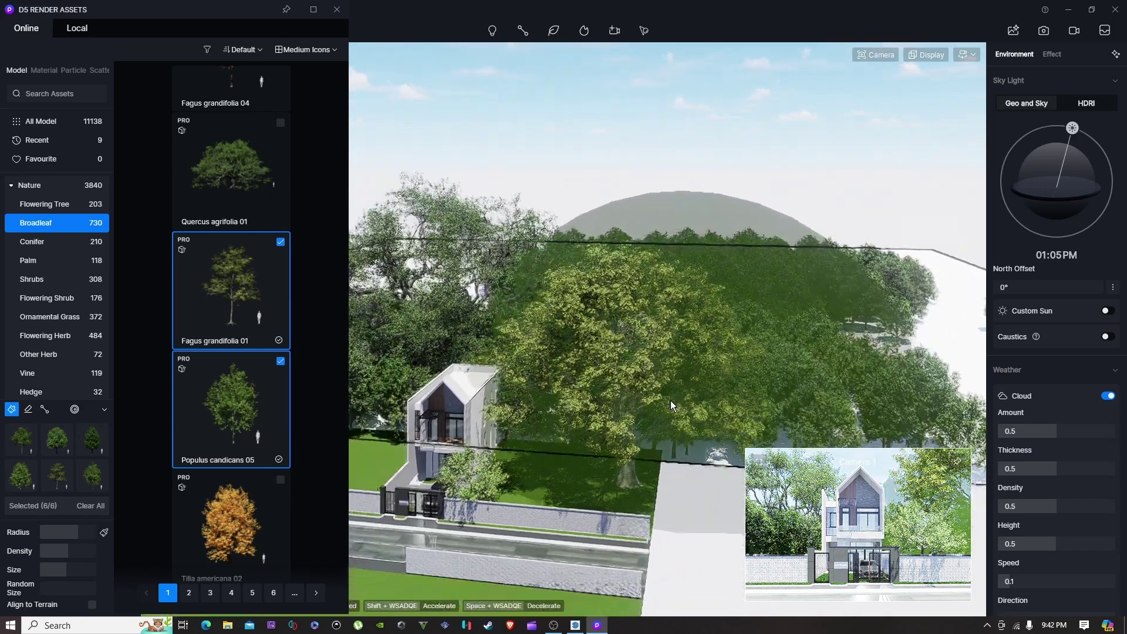
pyautogui.press('a')
pyautogui.moveTo(614, 371); pyautogui.dragTo(554, 351, button='right')
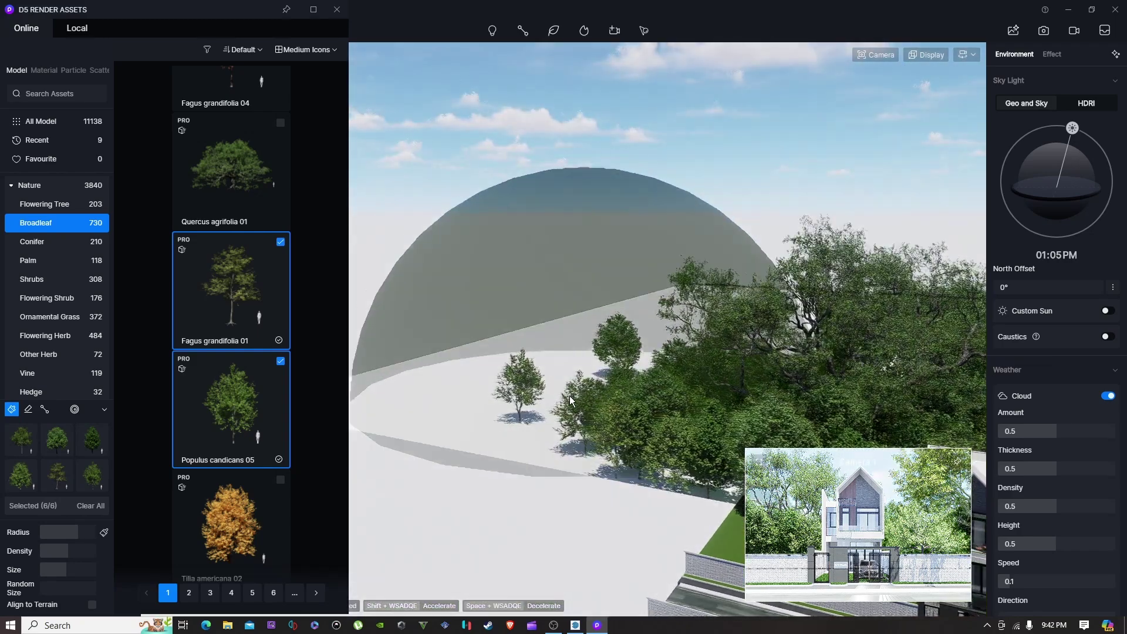
pyautogui.moveTo(569, 395); pyautogui.dragTo(569, 374)
pyautogui.moveTo(570, 378); pyautogui.dragTo(705, 375, button='right')
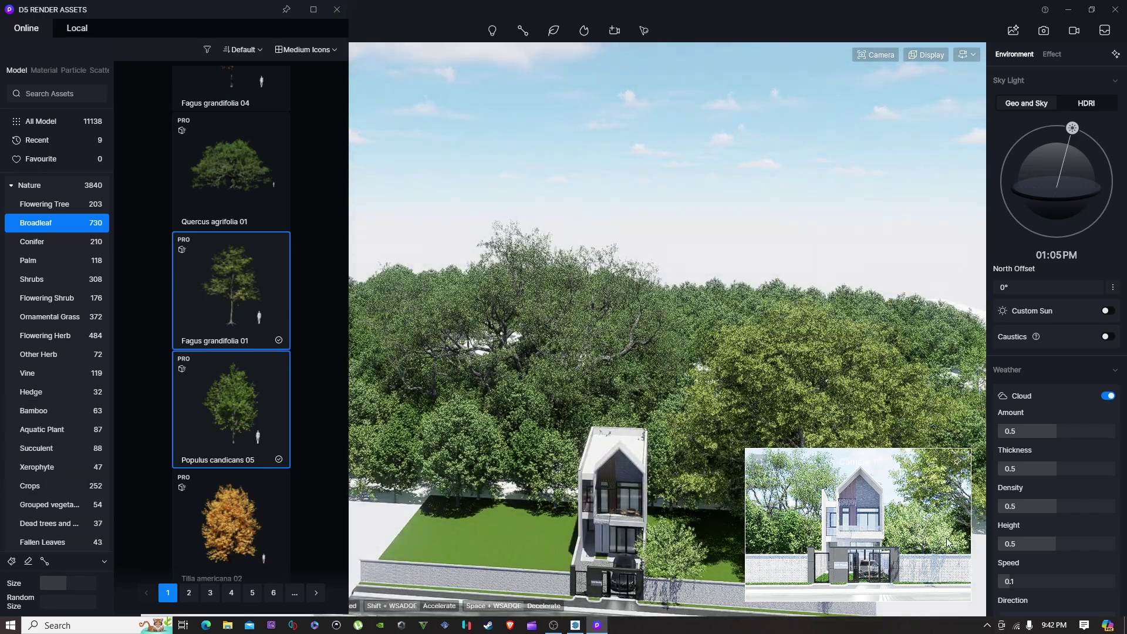
# Step: Close the asset library, then hide the camera preview in the restored Scene 1 view
pyautogui.click(337, 10)
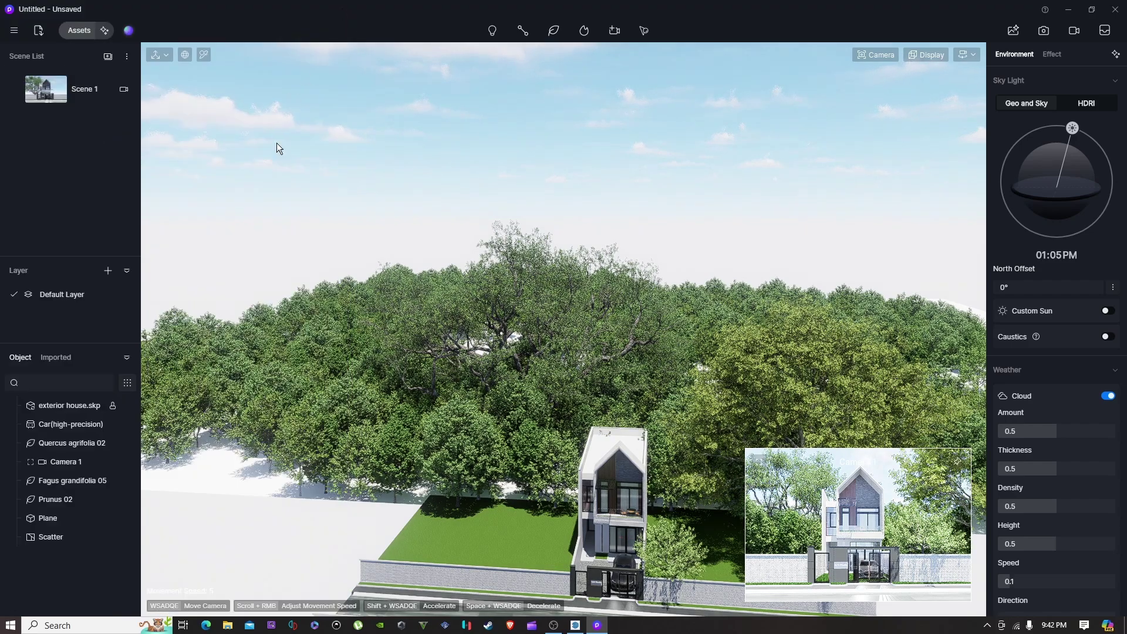
pyautogui.click(55, 87)
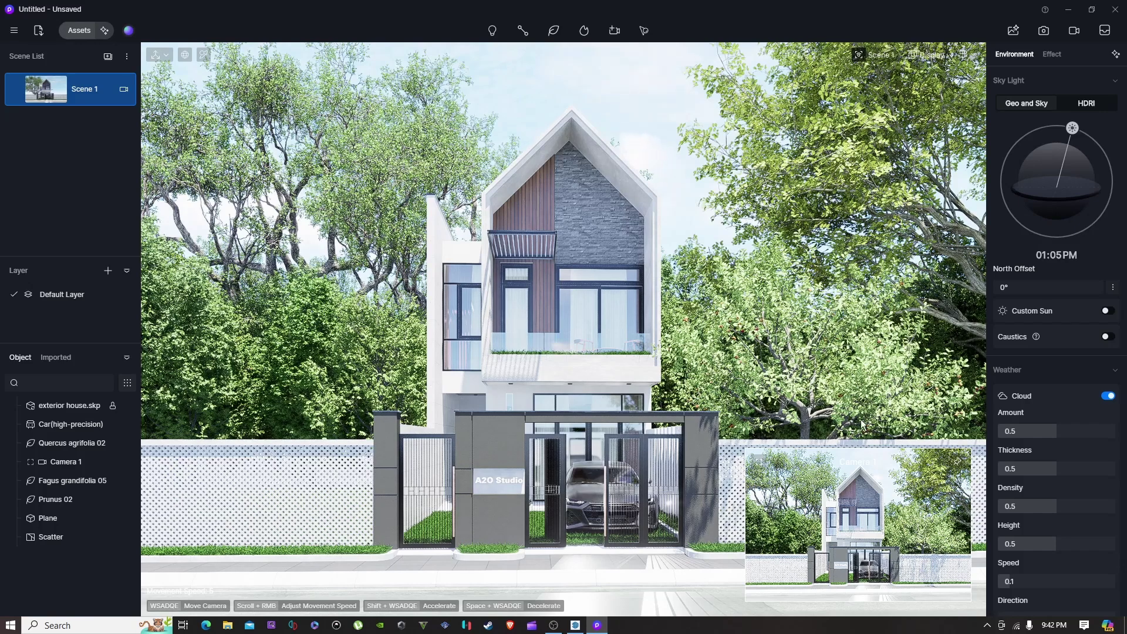
pyautogui.click(962, 465)
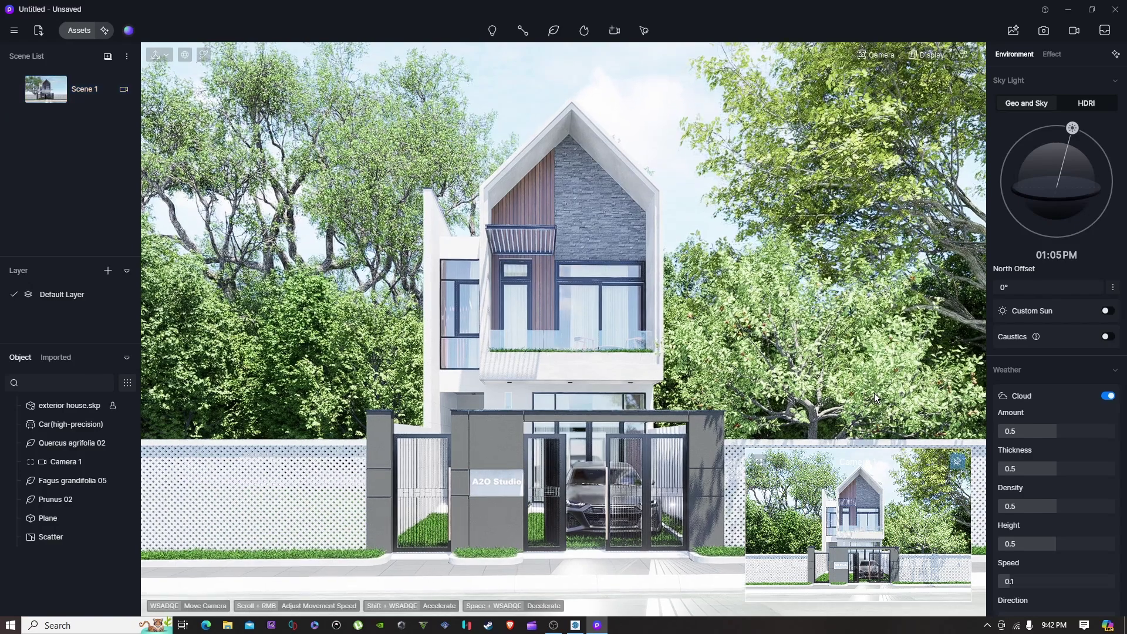
pyautogui.click(847, 399)
pyautogui.click(657, 578)
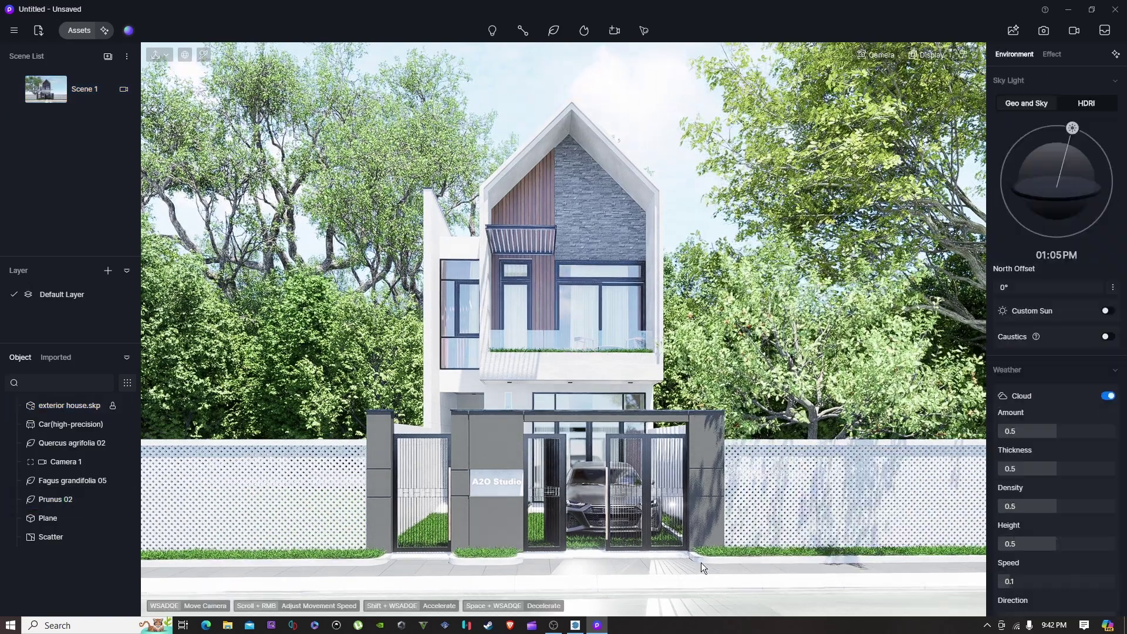
pyautogui.click(90, 99)
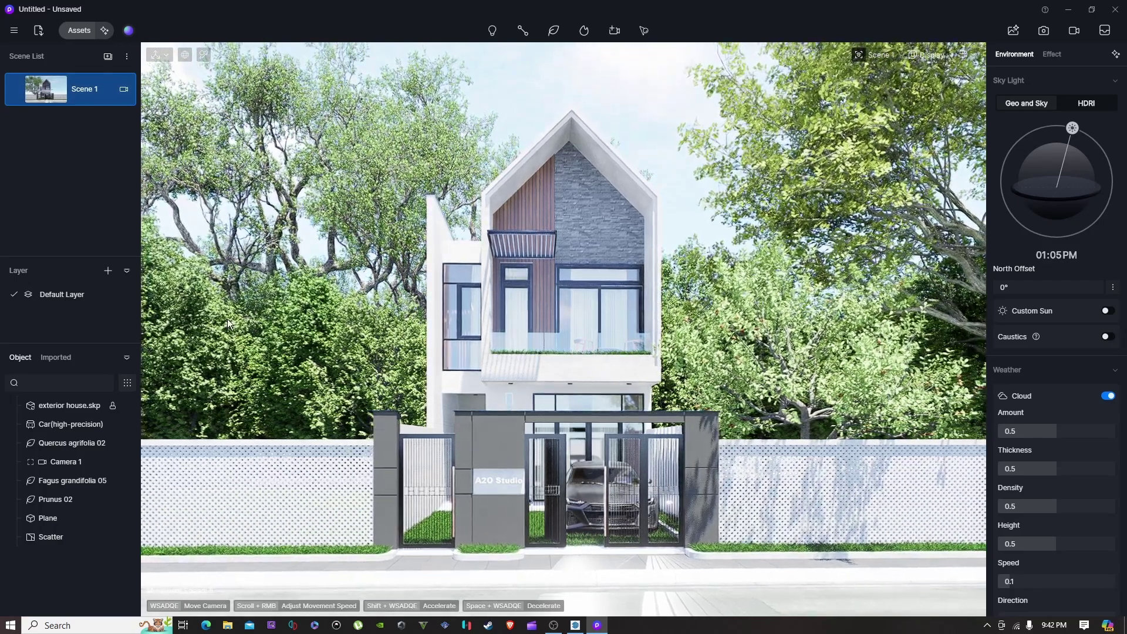
# Step: Look at the D5 Curated environment presets in Studio
pyautogui.click(128, 31)
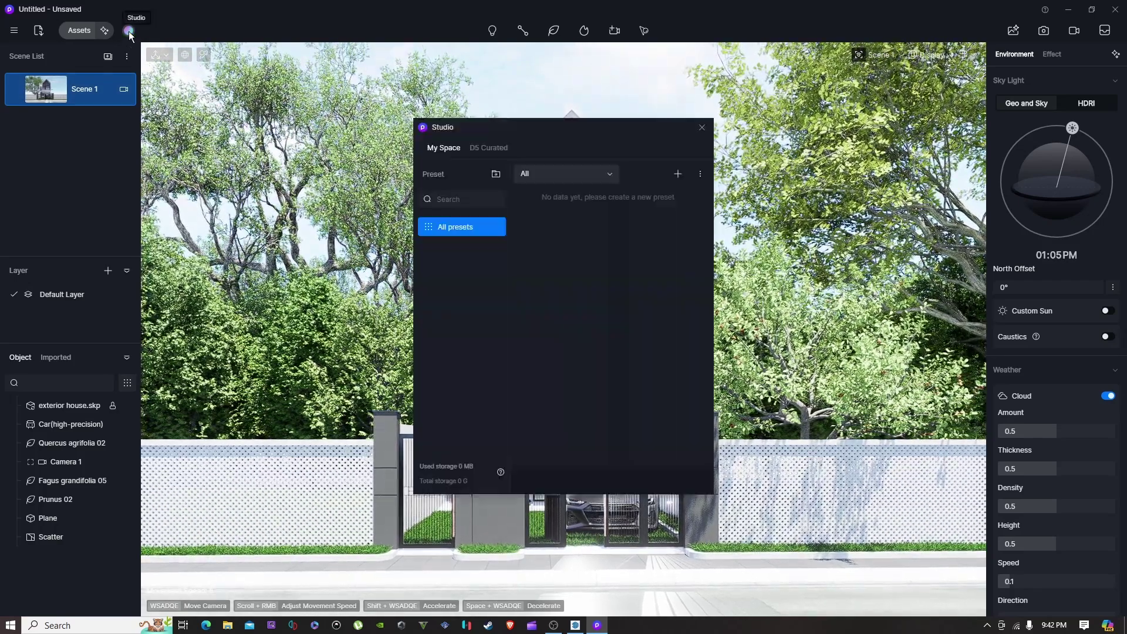
pyautogui.click(492, 150)
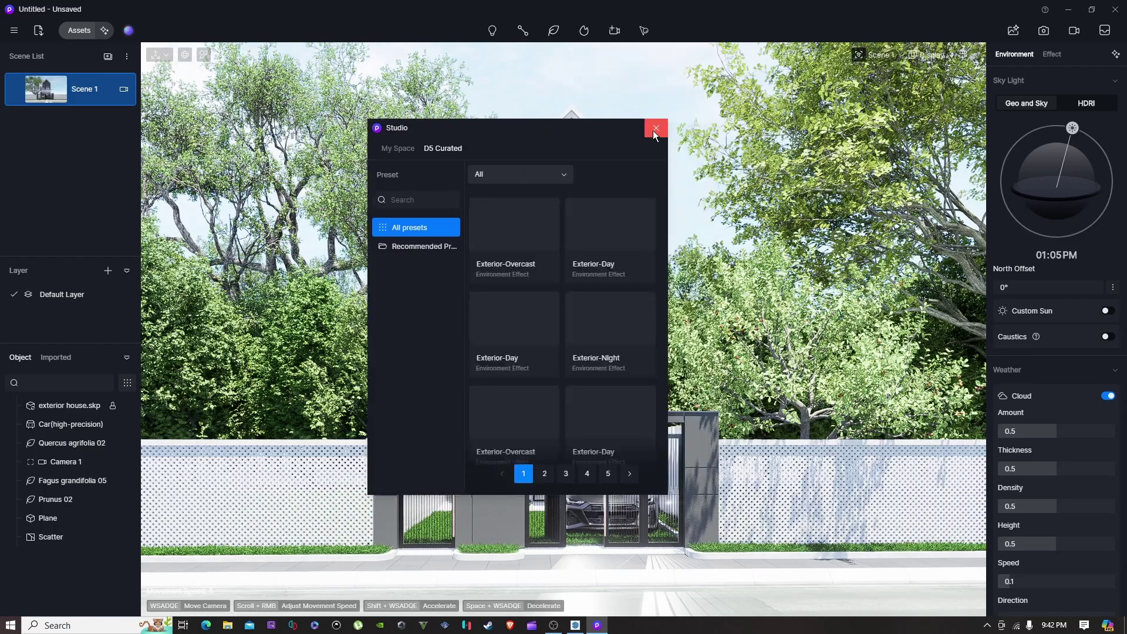
pyautogui.click(659, 127)
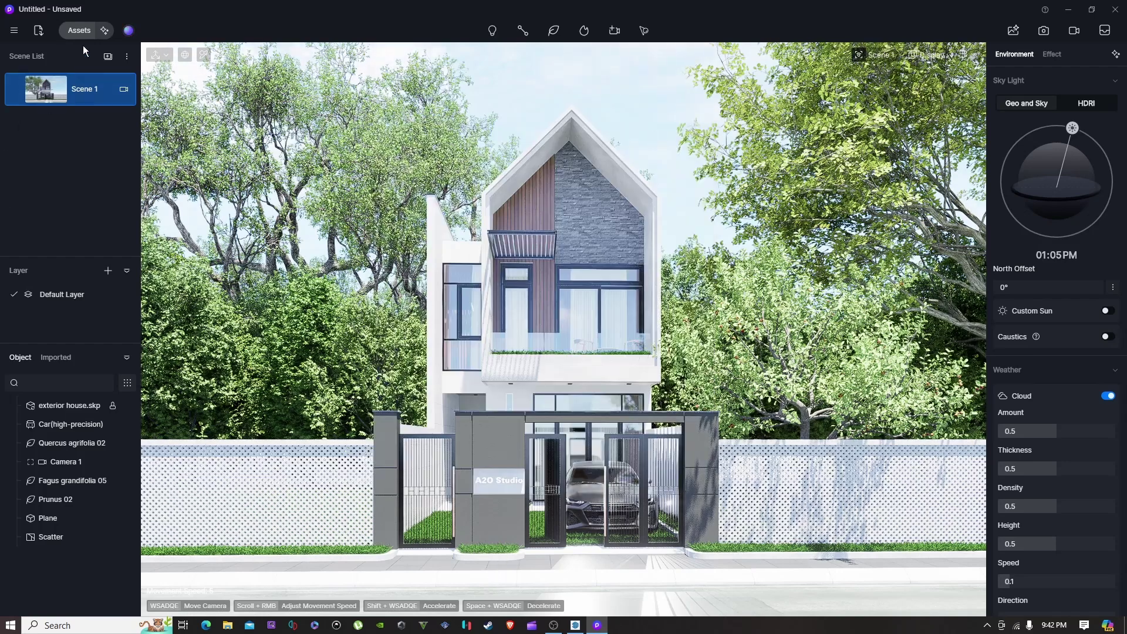
# Step: Find Indocalamus latifolius 01 among the Shrubs models in the asset library and download it
pyautogui.click(75, 31)
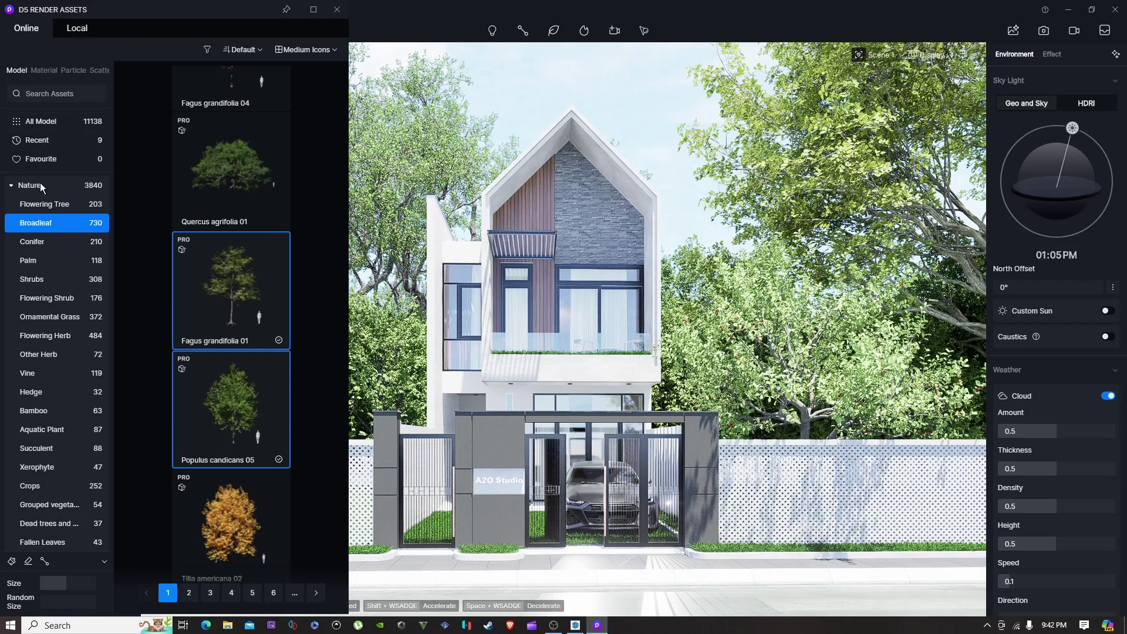
pyautogui.click(29, 264)
pyautogui.click(37, 279)
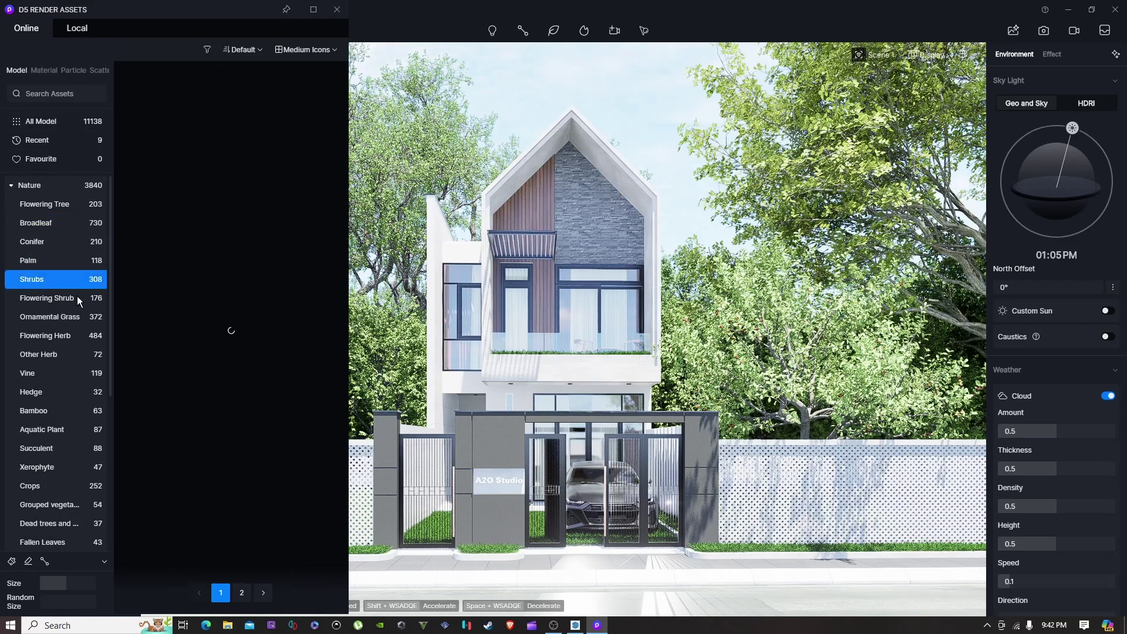
pyautogui.scroll(-2, 209, 270)
pyautogui.scroll(-5, 210, 270)
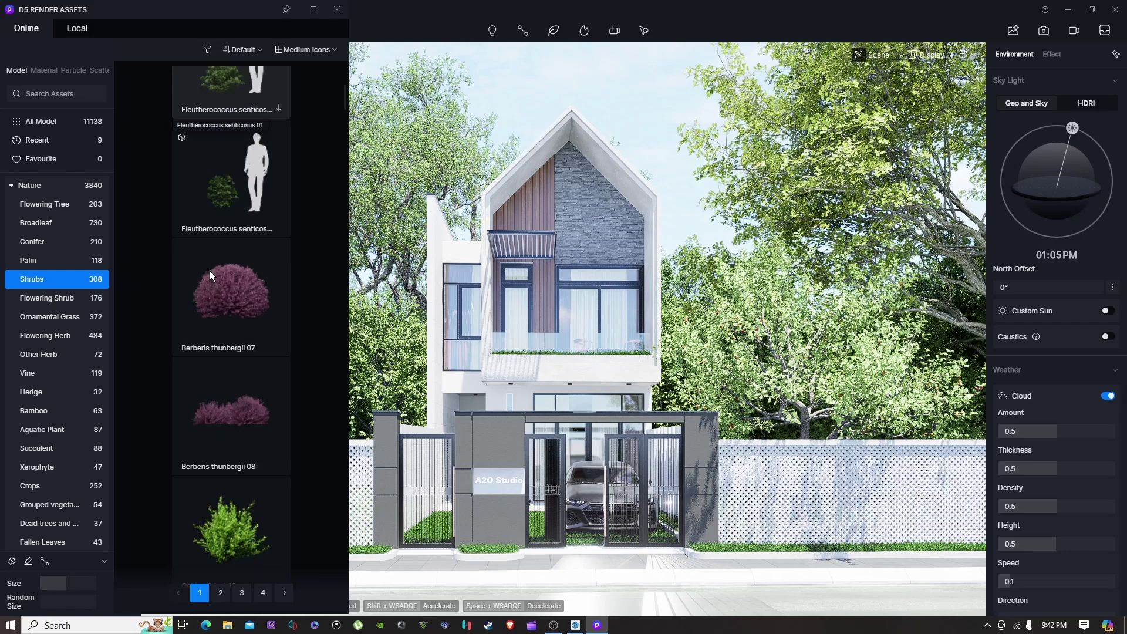
pyautogui.scroll(-5, 210, 270)
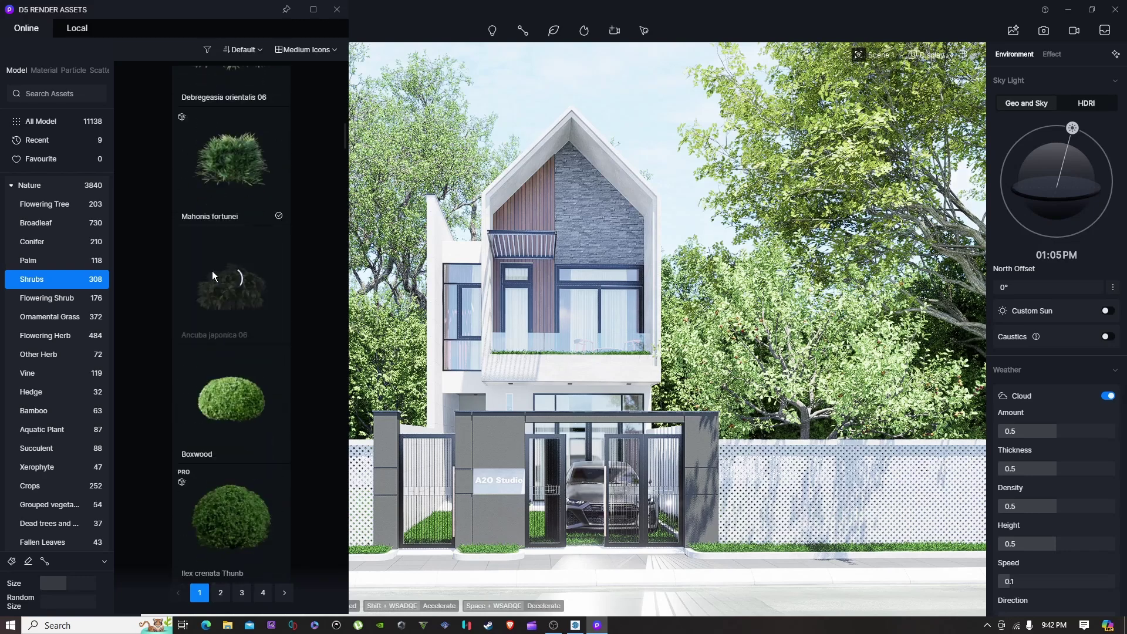
pyautogui.scroll(-10, 220, 288)
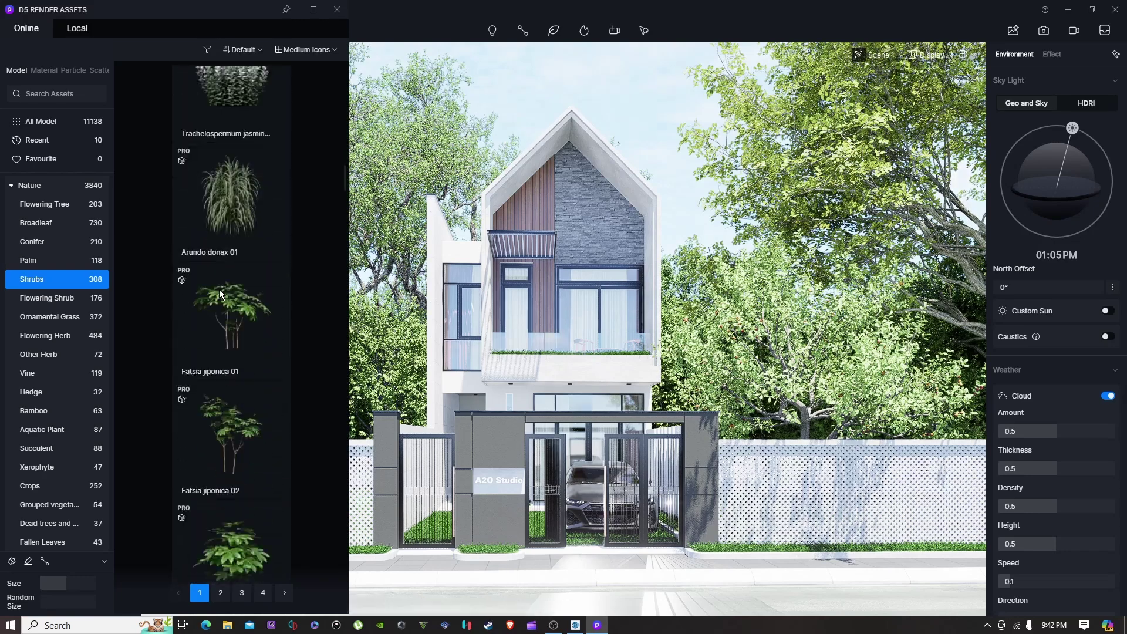
pyautogui.scroll(-10, 210, 299)
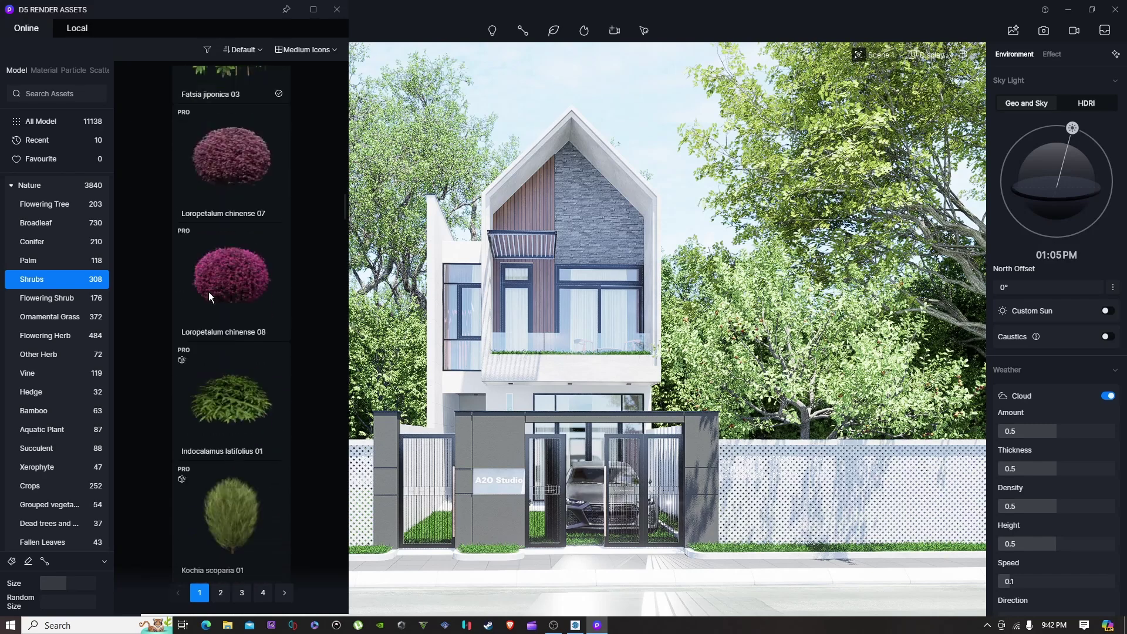
pyautogui.scroll(3, 211, 290)
pyautogui.click(250, 378)
pyautogui.scroll(-1, 245, 392)
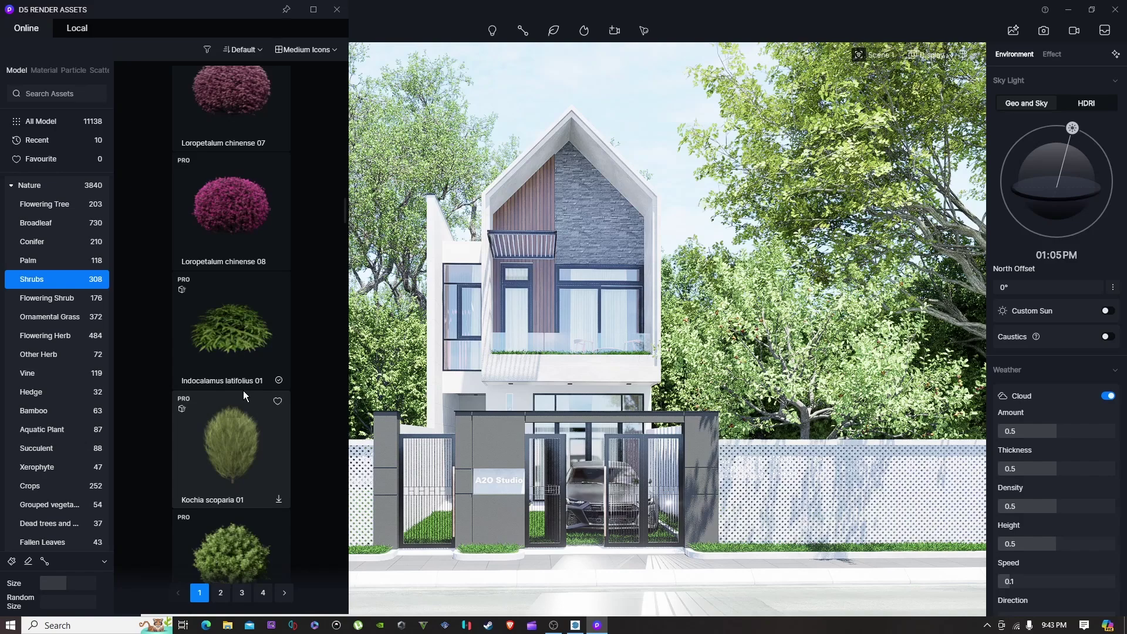
# Step: Place one Indocalamus latifolius 01 shrub in the planting bed below the A2O Studio sign at the gate
pyautogui.click(214, 369)
pyautogui.moveTo(663, 416); pyautogui.dragTo(597, 477, button='right')
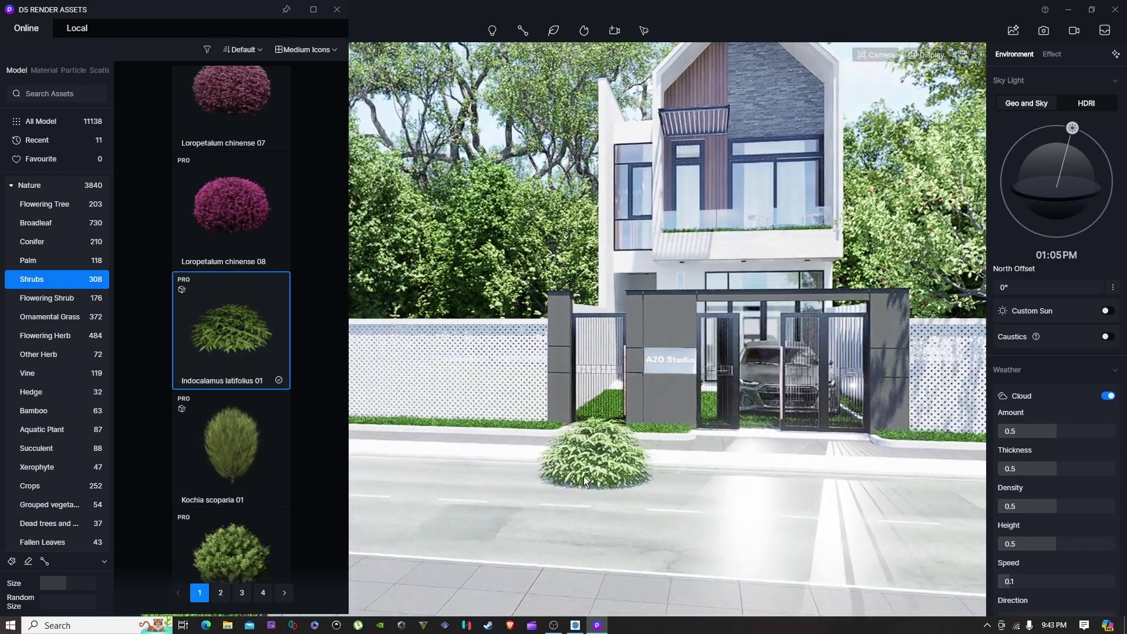
pyautogui.scroll(2, 663, 449)
pyautogui.scroll(4, 663, 450)
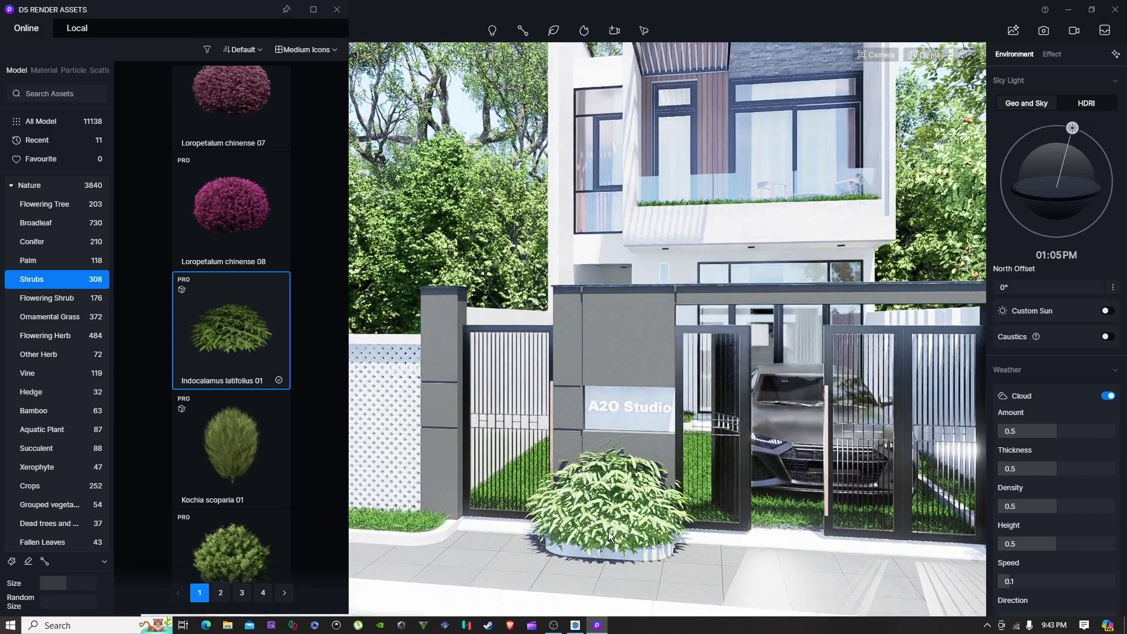
pyautogui.click(609, 531)
pyautogui.press('Escape')
pyautogui.press('Escape')
# Step: Download the Kochia scoparia 01 shrub from the Shrubs models
pyautogui.scroll(-3, 616, 486)
pyautogui.moveTo(617, 486); pyautogui.dragTo(674, 485, button='right')
pyautogui.scroll(-3, 197, 407)
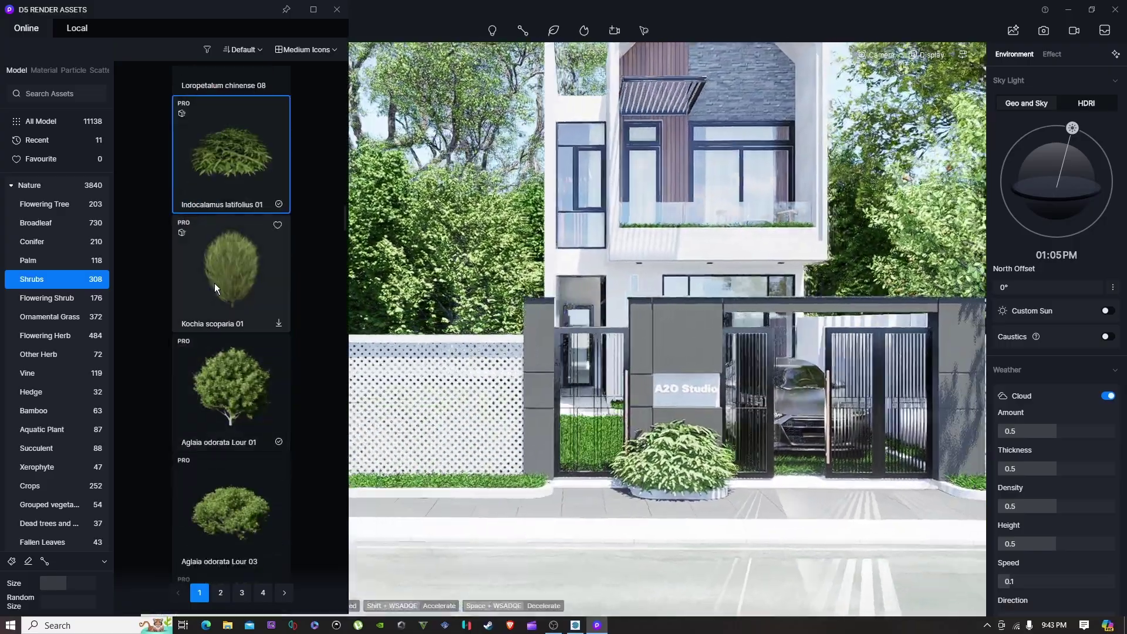
pyautogui.click(215, 288)
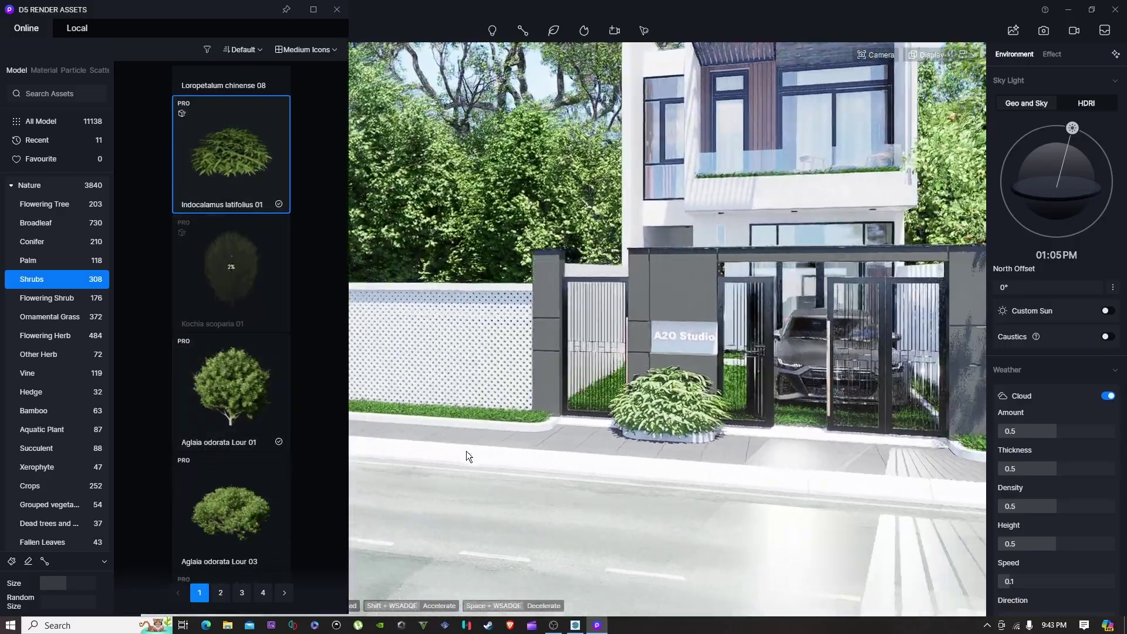
# Step: Place a Kochia scoparia 01 shrub on the grass strip in front of the right gate pillar
pyautogui.press('d')
pyautogui.moveTo(466, 450)
pyautogui.mouseDown(button='right')
pyautogui.moveTo(492, 435)
pyautogui.moveTo(480, 443)
pyautogui.mouseUp(button='right')
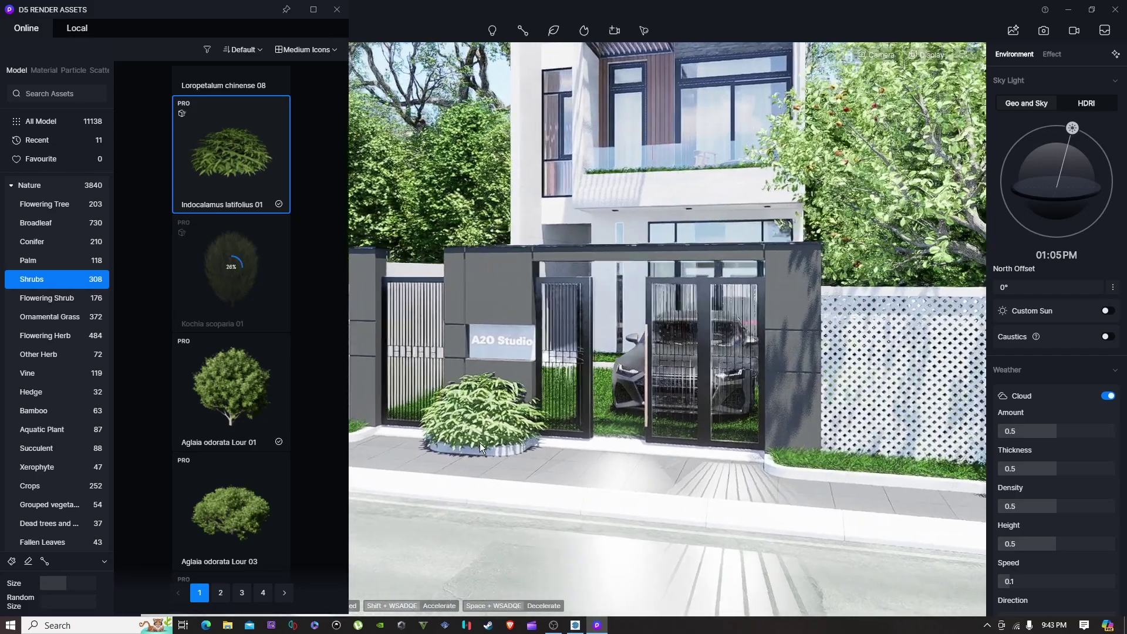
pyautogui.press('w')
pyautogui.scroll(-1, 249, 314)
pyautogui.scroll(1, 249, 315)
pyautogui.press('d')
pyautogui.click(247, 306)
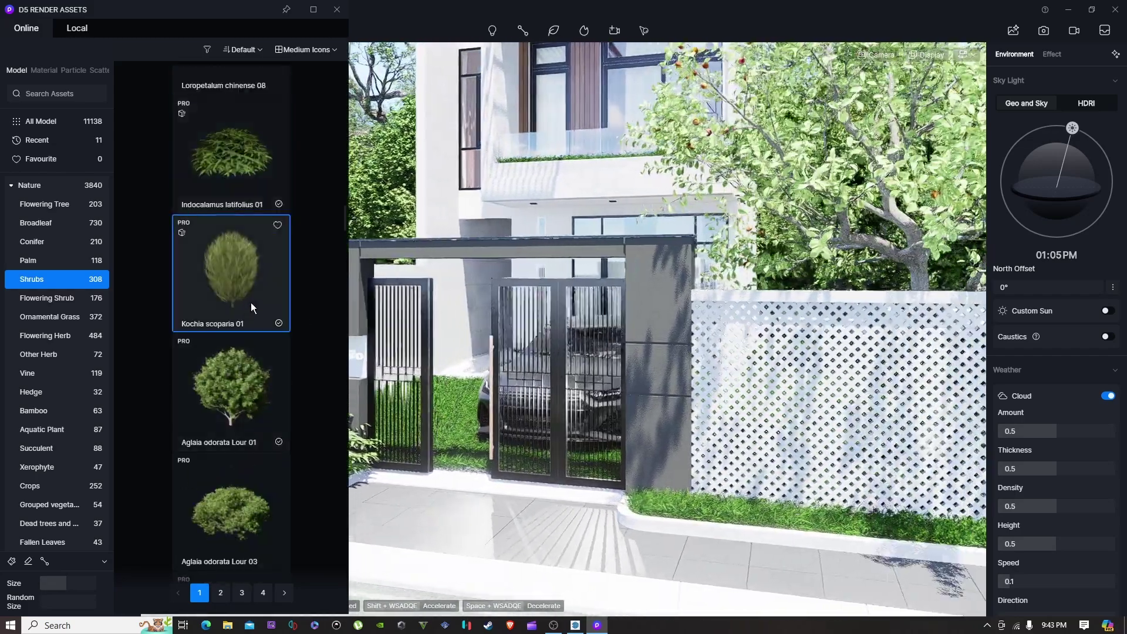
pyautogui.click(654, 498)
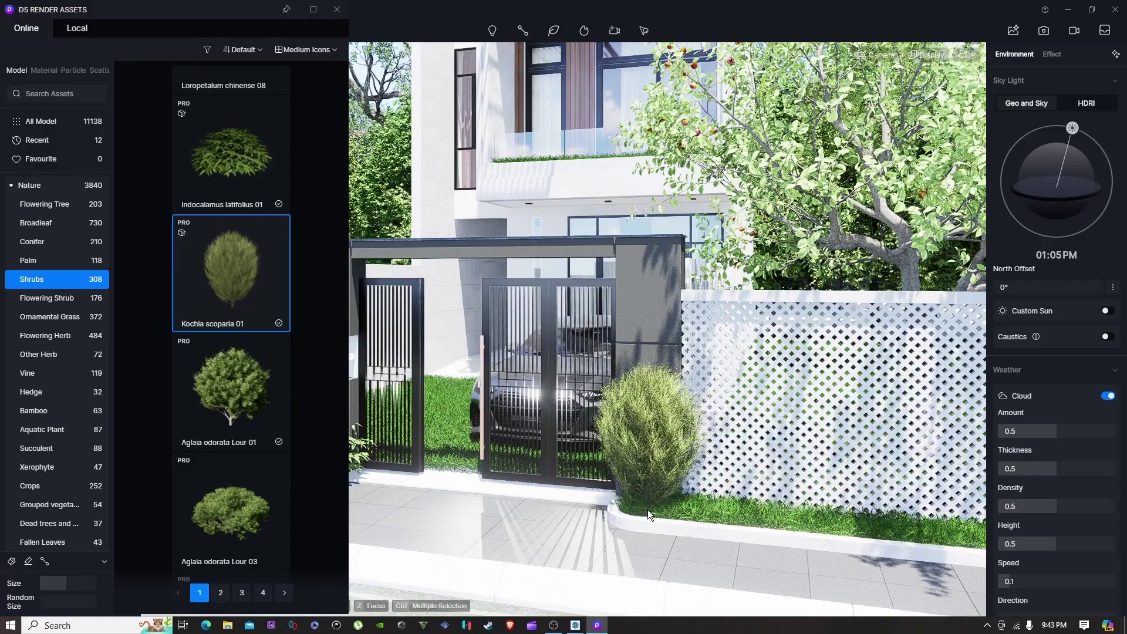
pyautogui.click(649, 509)
# Step: Place a second Kochia scoparia 01 shrub on the grass strip in front of the left gate pillar
pyautogui.press('a')
pyautogui.press('w')
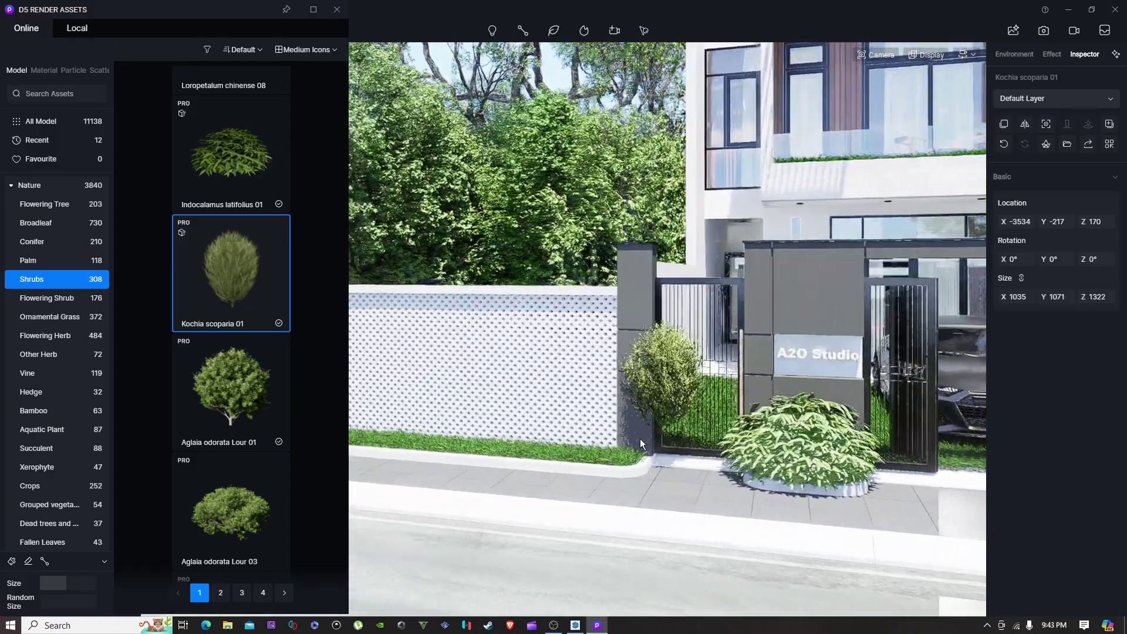
pyautogui.press('Escape')
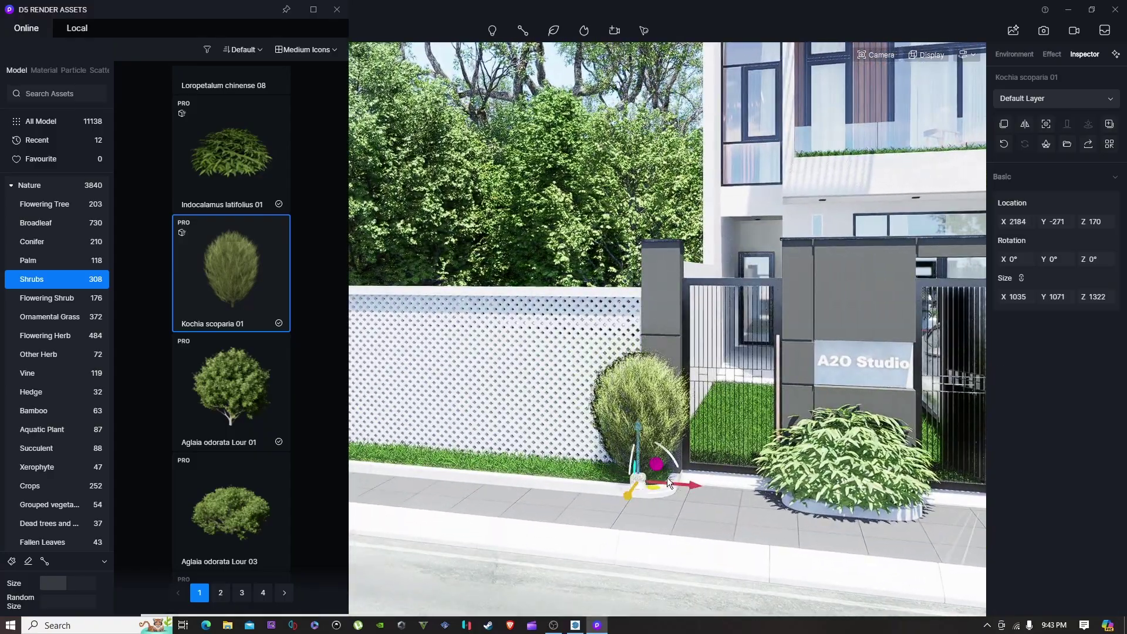
pyautogui.press('a')
pyautogui.press('s')
pyautogui.press('Escape')
# Step: Examine the shrub planting along the front wall from several angles and in the Scene 1 view
pyautogui.moveTo(649, 366); pyautogui.dragTo(703, 379, button='right')
pyautogui.moveTo(498, 387); pyautogui.dragTo(473, 400, button='right')
pyautogui.press('s')
pyautogui.press('a')
pyautogui.press('w')
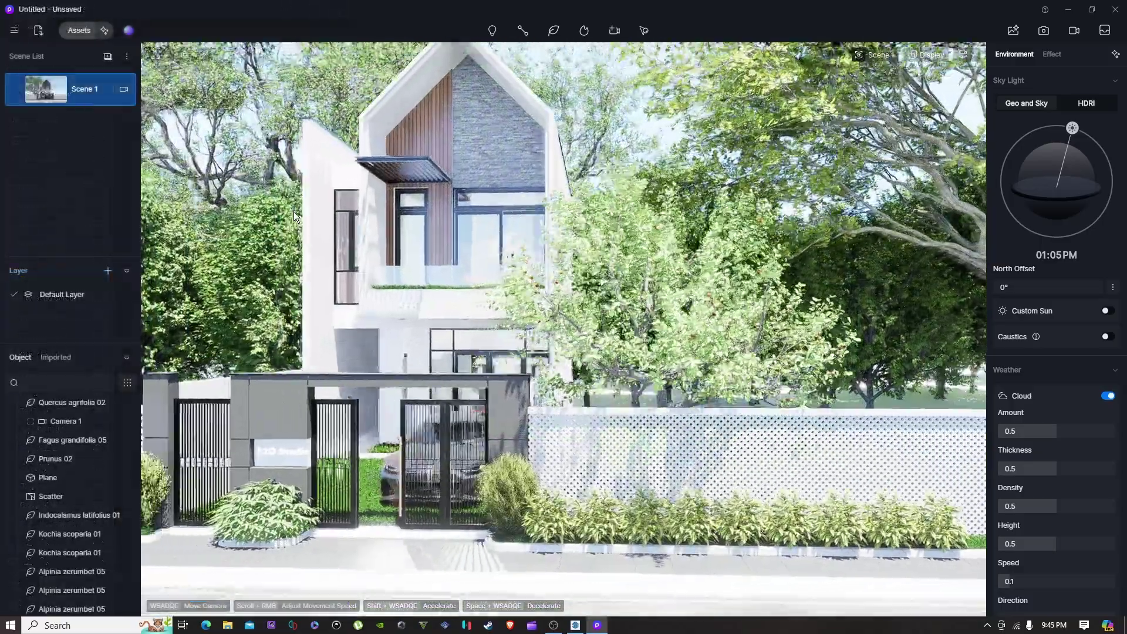
pyautogui.press('a')
pyautogui.moveTo(294, 212); pyautogui.dragTo(367, 312, button='right')
pyautogui.press('s')
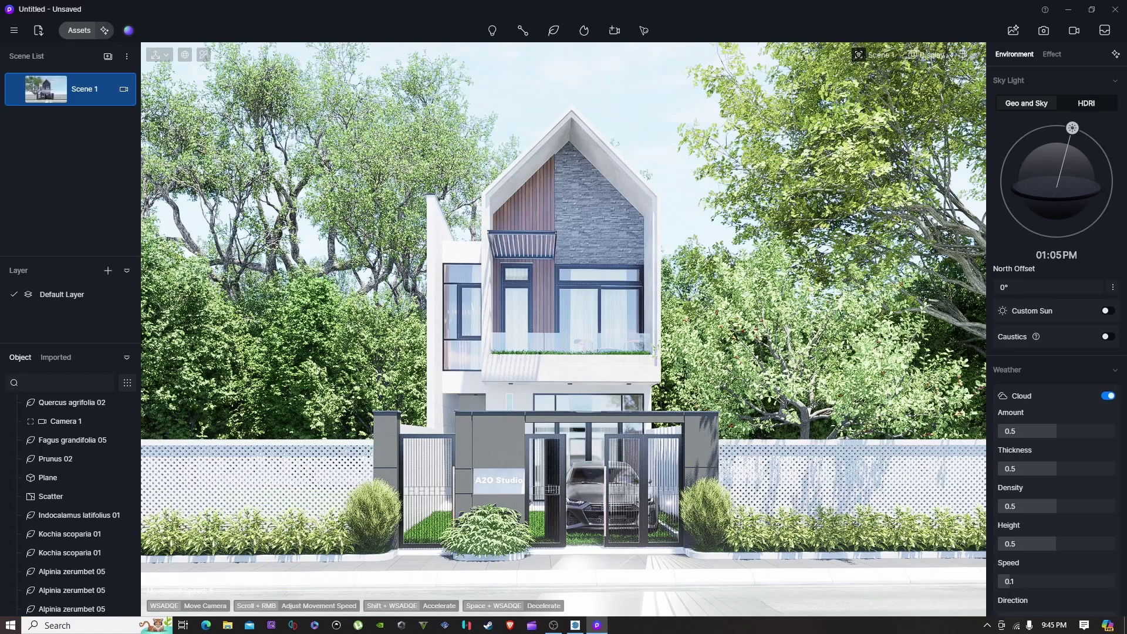
# Step: Darken the road material's base colour to grey and set its roughness to 1
pyautogui.moveTo(674, 533); pyautogui.dragTo(674, 573, button='right')
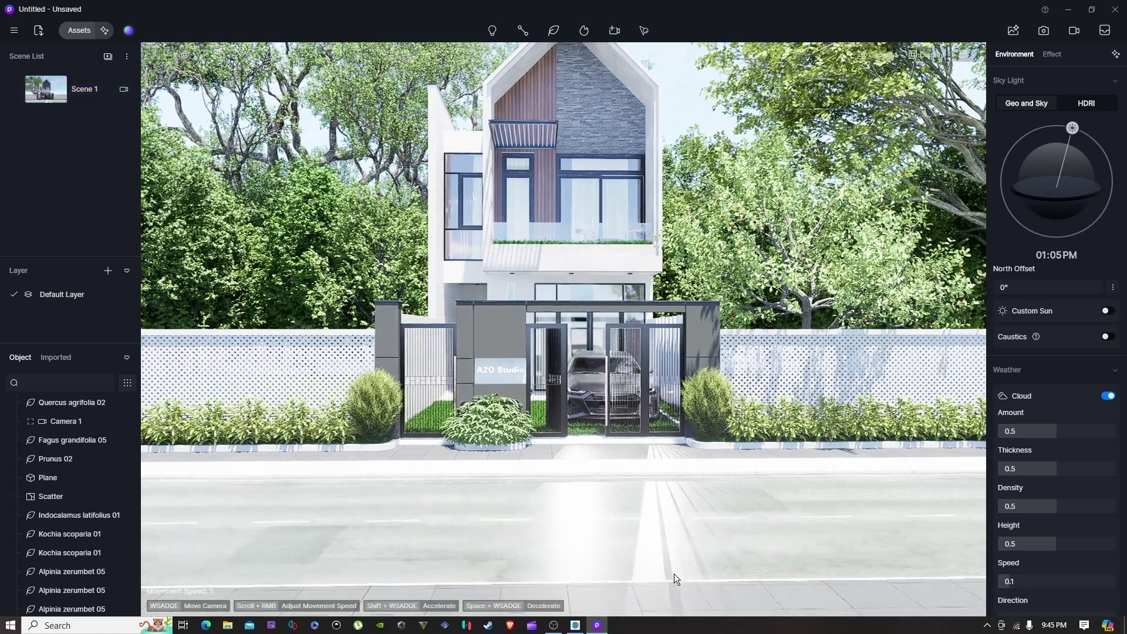
pyautogui.press('i')
pyautogui.click(693, 548)
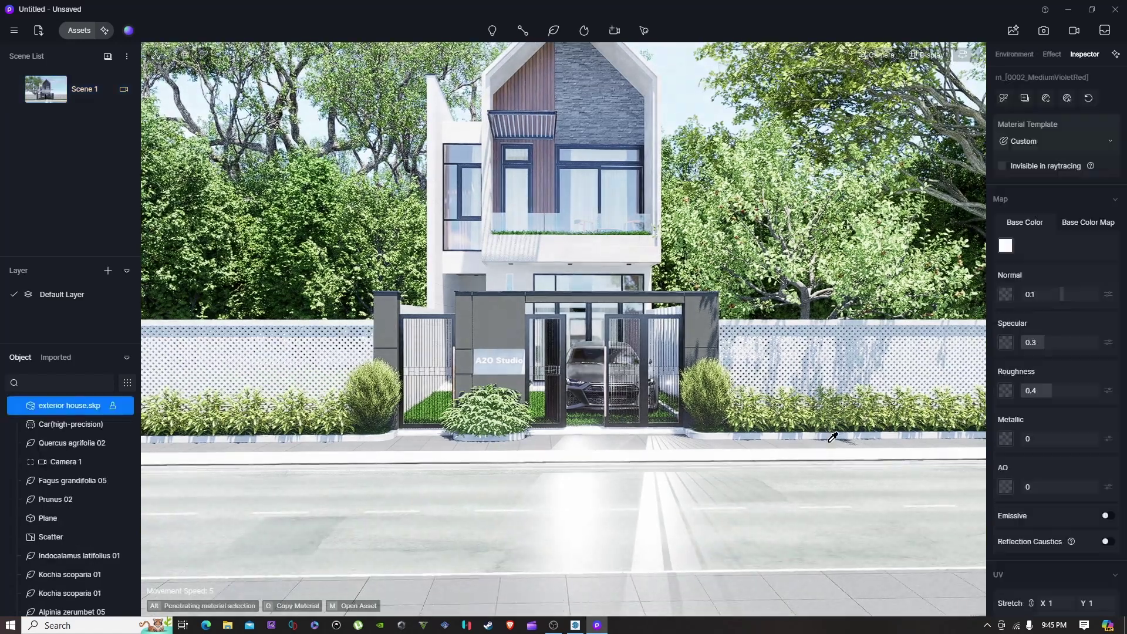
pyautogui.click(1006, 245)
pyautogui.moveTo(999, 331); pyautogui.dragTo(996, 319)
pyautogui.click(1043, 426)
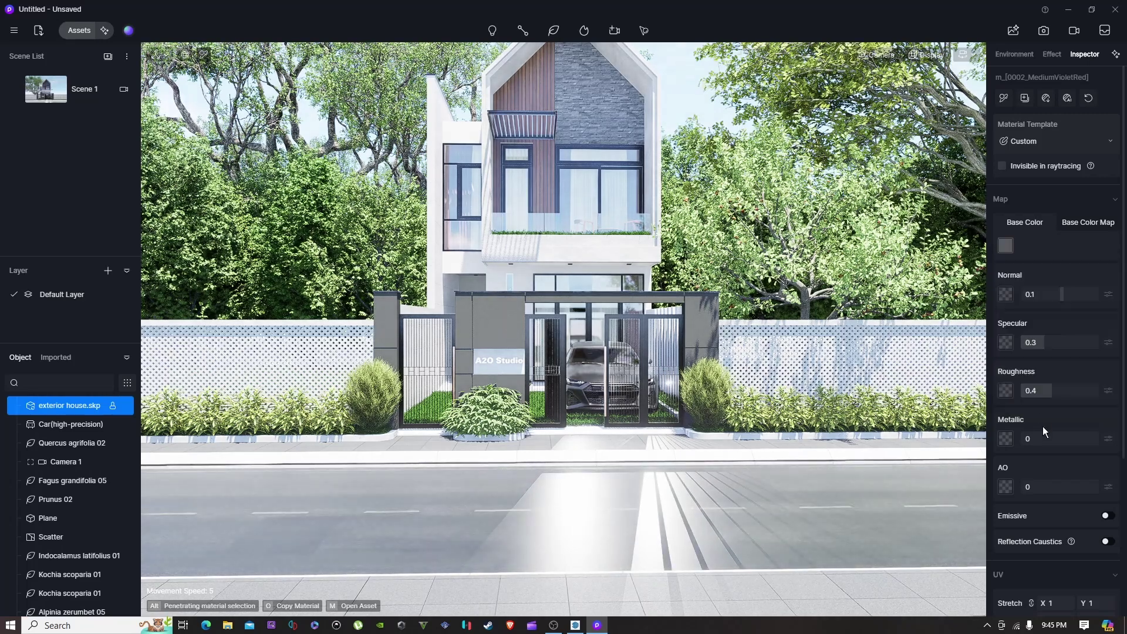
pyautogui.moveTo(1050, 391); pyautogui.dragTo(1126, 393)
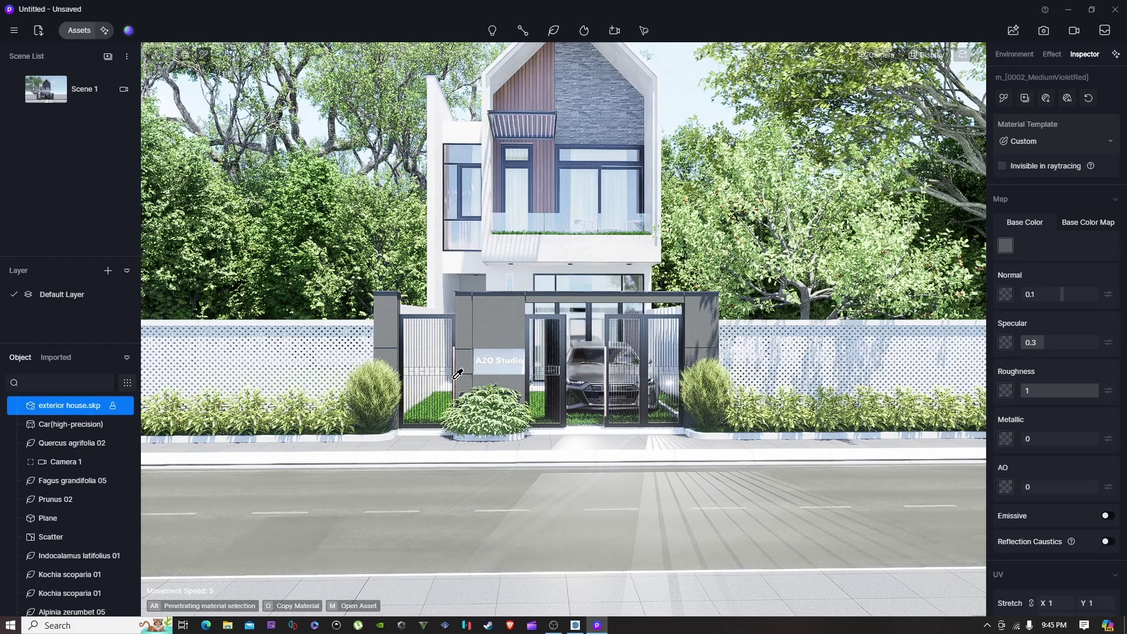
pyautogui.press('Escape')
# Step: Search the material library for ROAD and download the Road surface 10 material
pyautogui.click(79, 30)
pyautogui.click(62, 91)
pyautogui.write('ROAD')
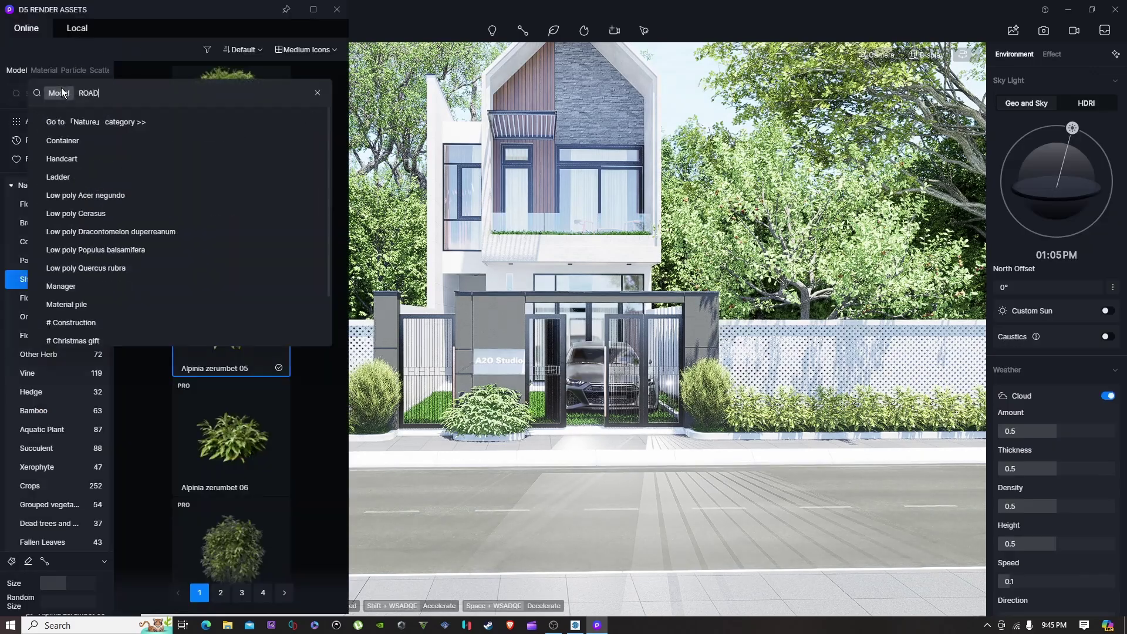
pyautogui.press('Return')
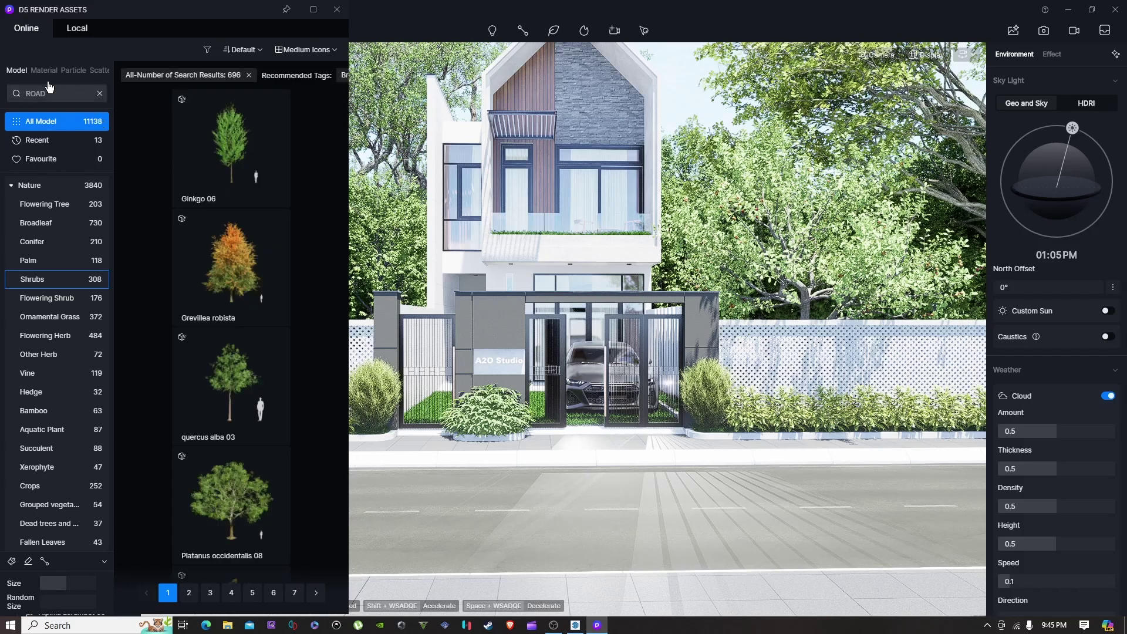
pyautogui.click(46, 68)
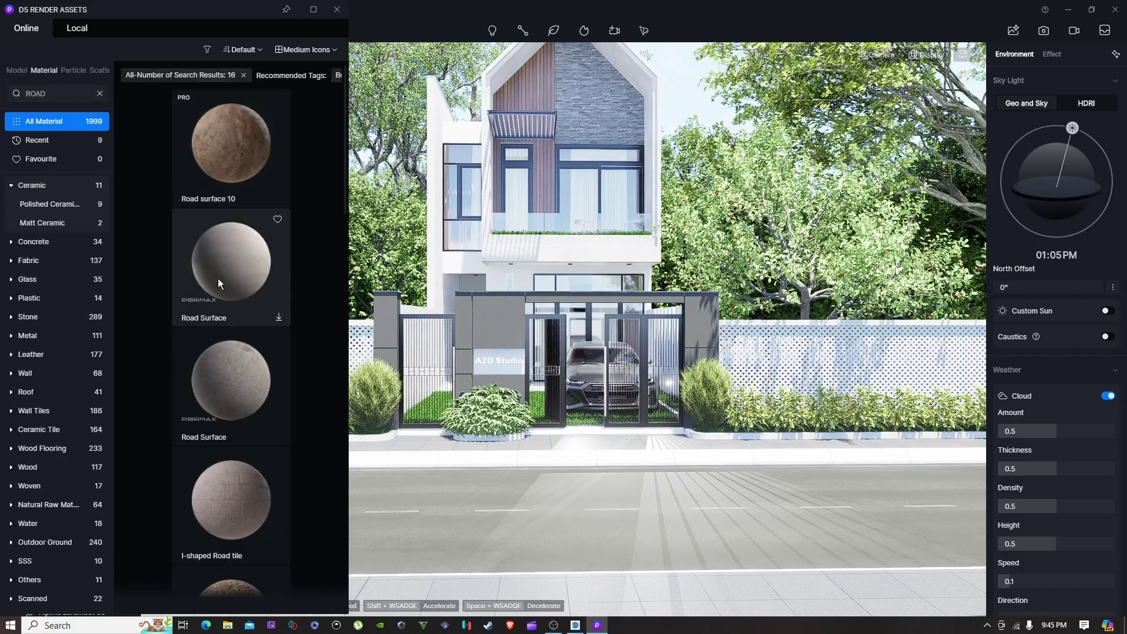
pyautogui.scroll(-3, 234, 322)
pyautogui.scroll(3, 235, 322)
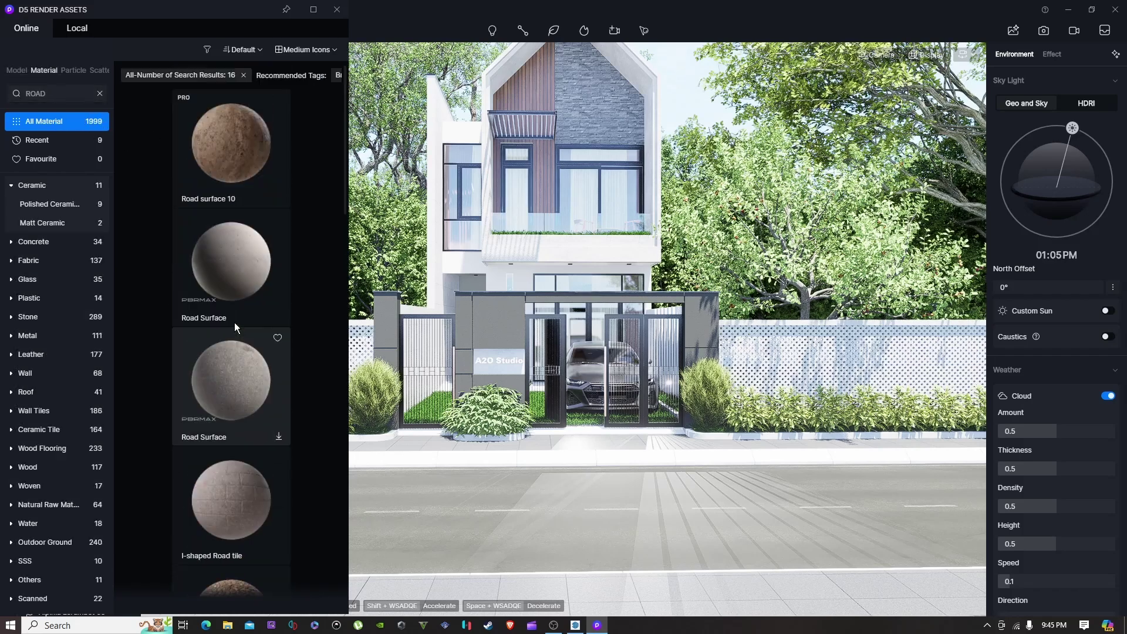
pyautogui.click(239, 163)
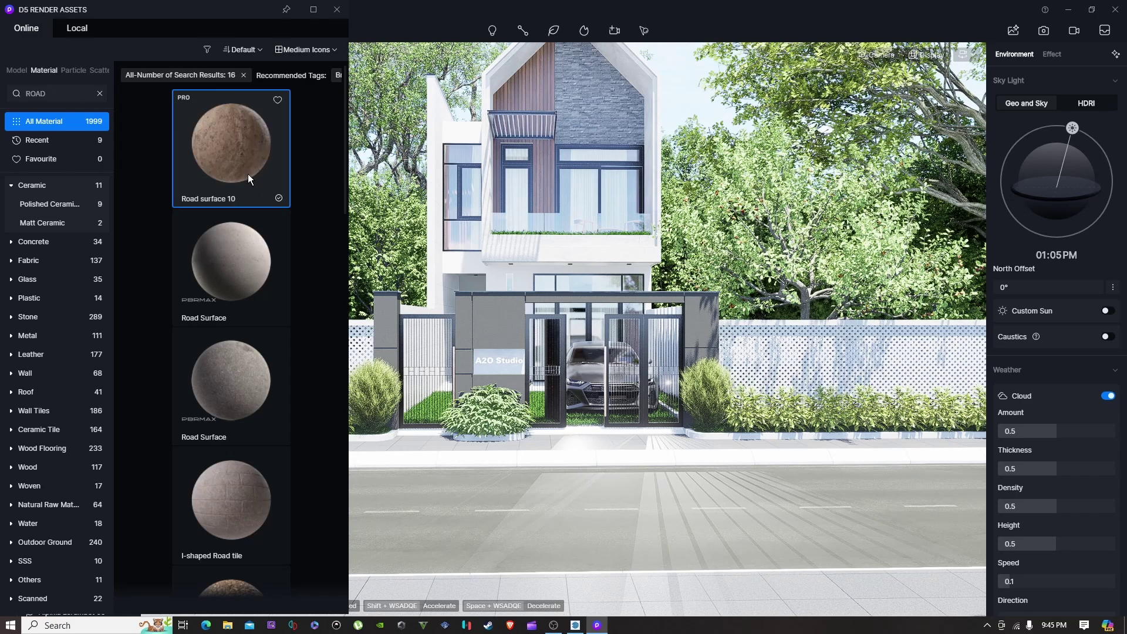
# Step: Apply Road surface 10 to the road and darken its base colour to grey with an HSV value of 23
pyautogui.click(602, 515)
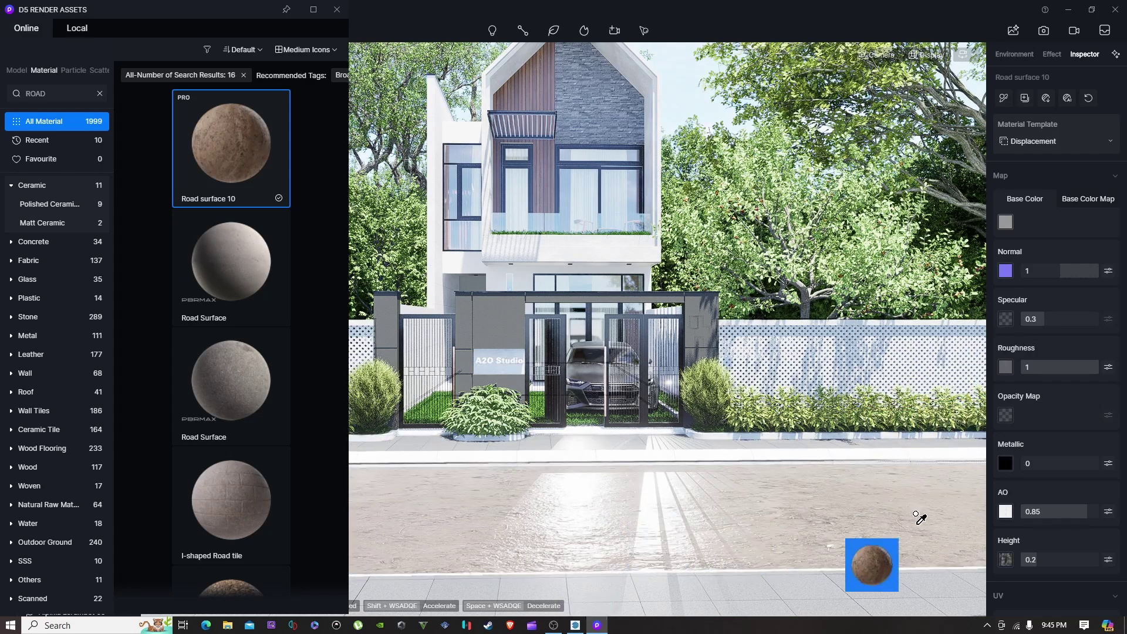
pyautogui.click(1006, 222)
pyautogui.moveTo(997, 289); pyautogui.dragTo(988, 302)
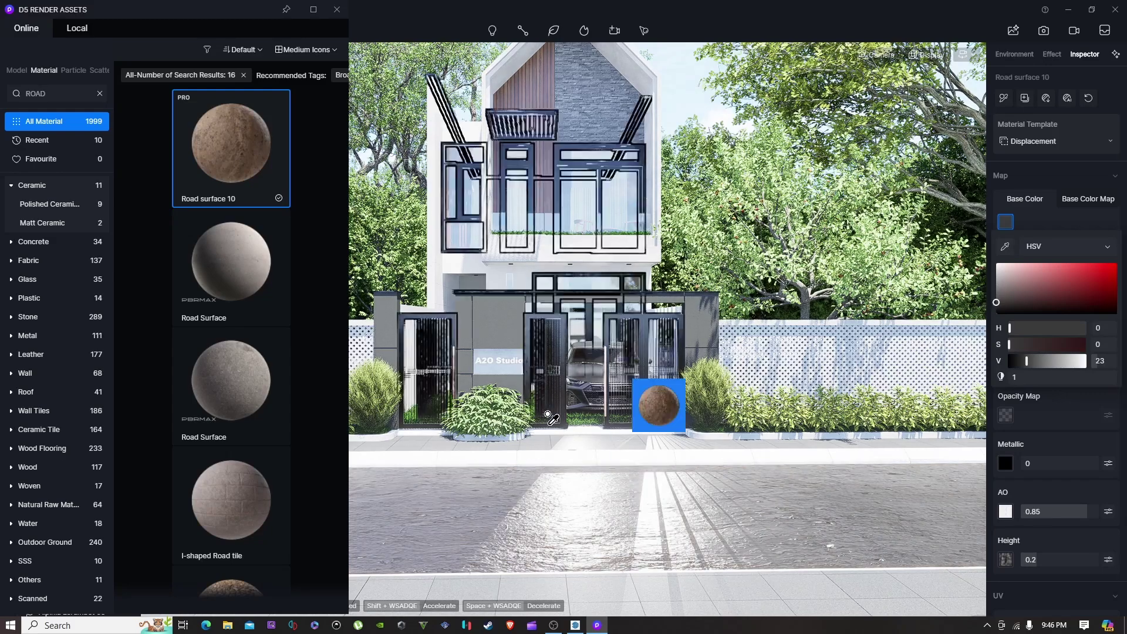
pyautogui.press('Escape')
# Step: Examine the new road surface in the Scene 1 view and the first-floor balcony's grass edge up close
pyautogui.moveTo(653, 517); pyautogui.dragTo(625, 475, button='right')
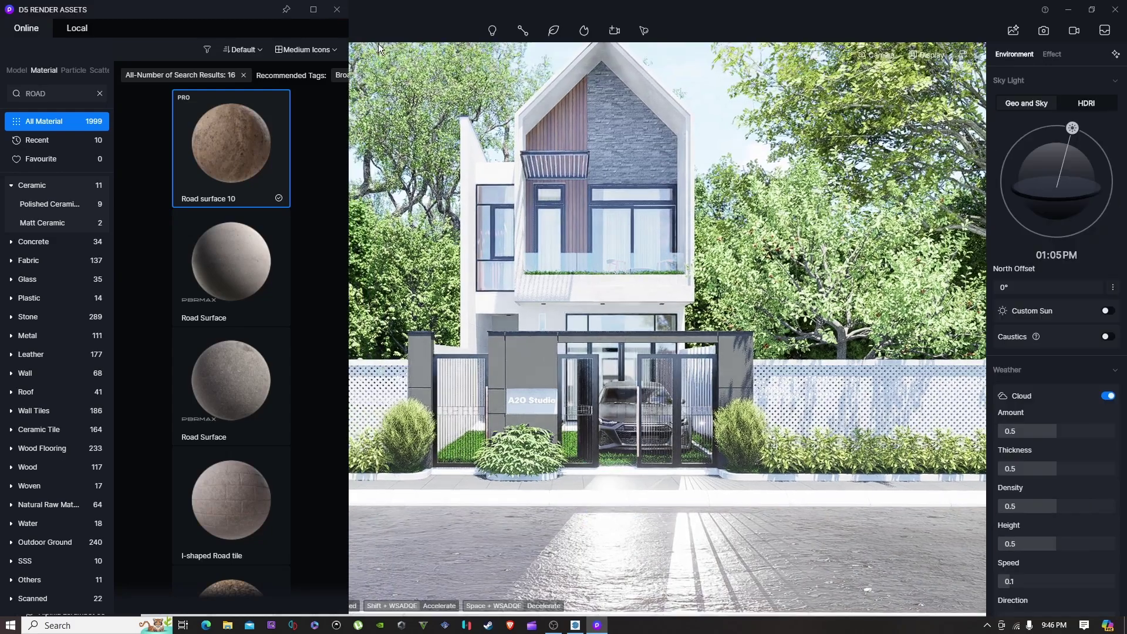
pyautogui.click(339, 10)
pyautogui.moveTo(591, 381); pyautogui.dragTo(615, 370, button='right')
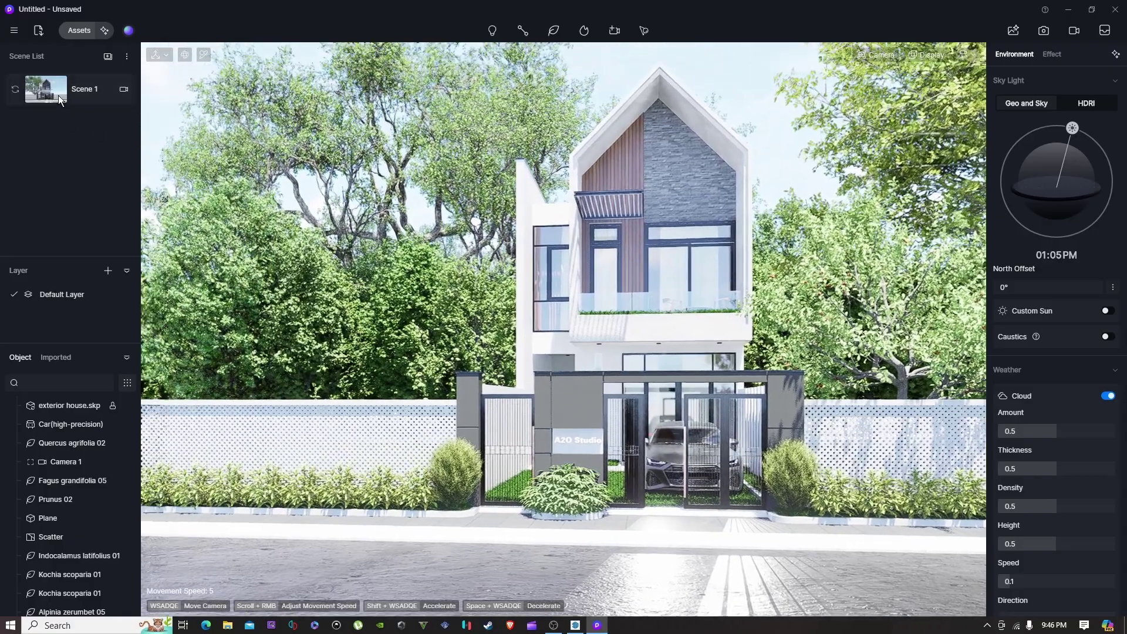
pyautogui.click(73, 90)
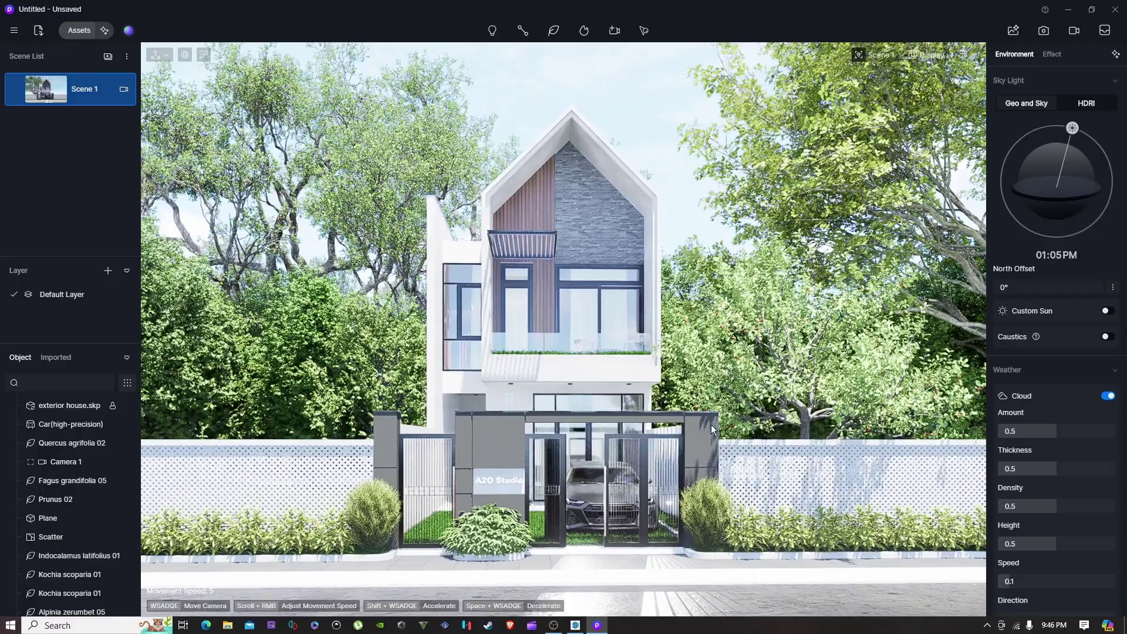
pyautogui.press('e')
pyautogui.press('w')
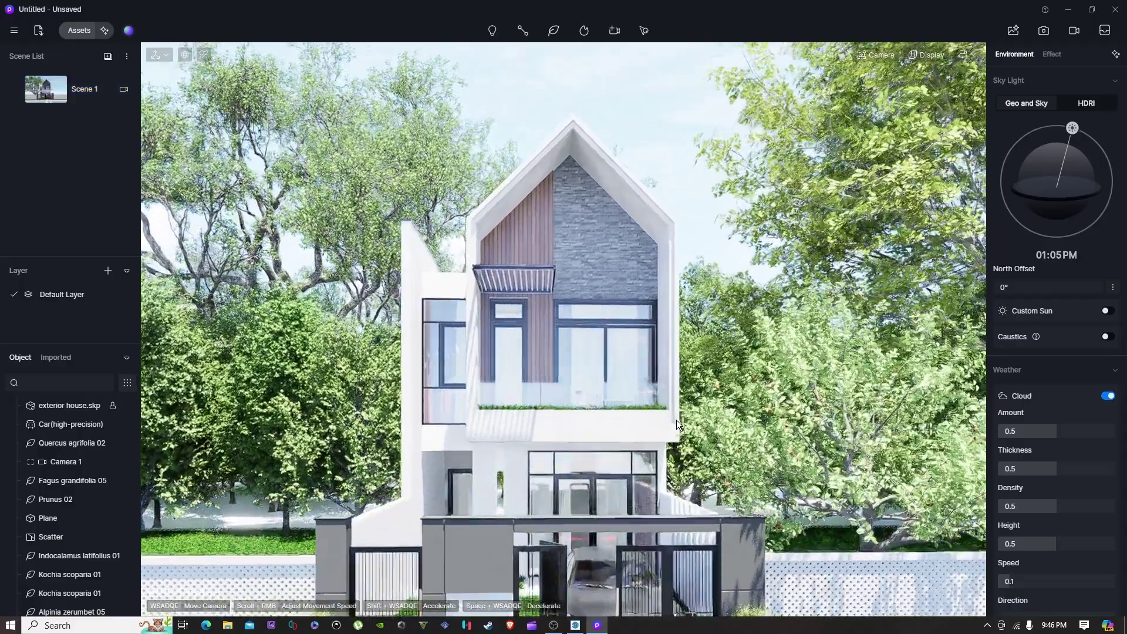
pyautogui.press('w')
pyautogui.moveTo(517, 454); pyautogui.dragTo(463, 453, button='right')
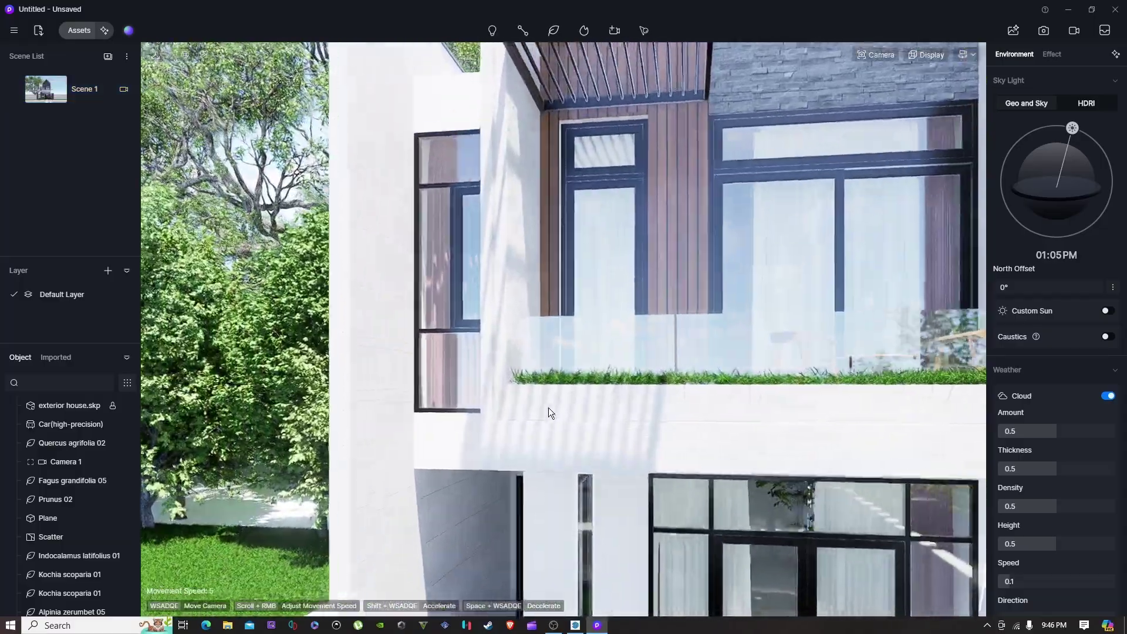
pyautogui.press('w')
pyautogui.moveTo(521, 400)
pyautogui.mouseDown(button='right')
pyautogui.moveTo(696, 396)
pyautogui.moveTo(528, 405)
pyautogui.mouseUp(button='right')
pyautogui.press('a')
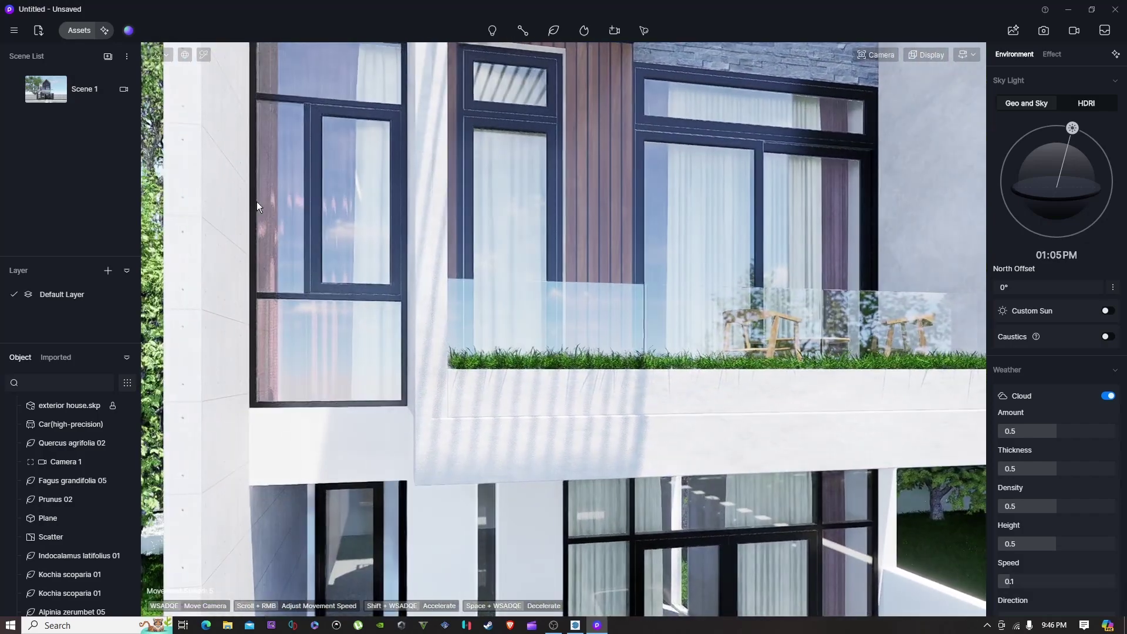
# Step: Download the Cissus sicyoides 06 plant from the Vine models
pyautogui.click(82, 30)
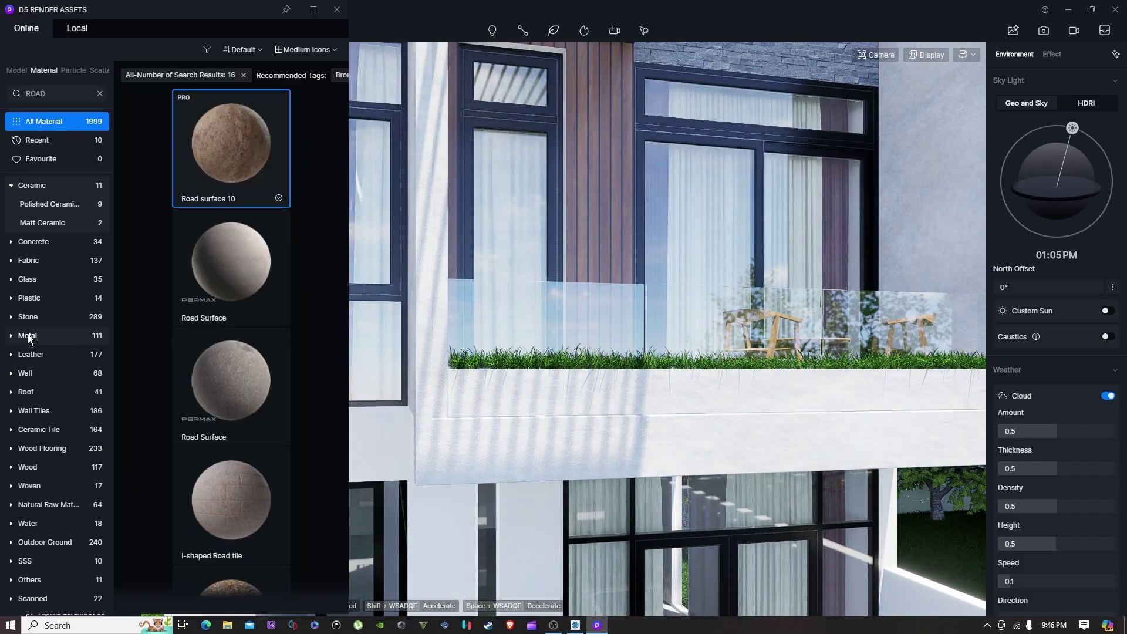
pyautogui.click(19, 69)
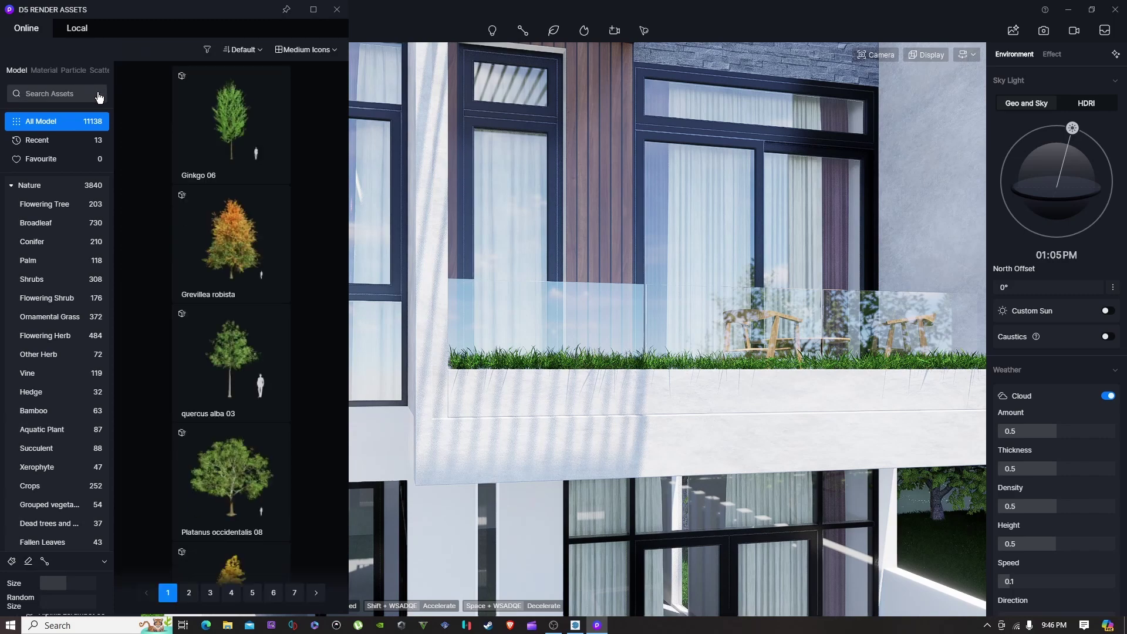
pyautogui.click(26, 374)
pyautogui.scroll(-5, 274, 259)
pyautogui.scroll(-15, 274, 258)
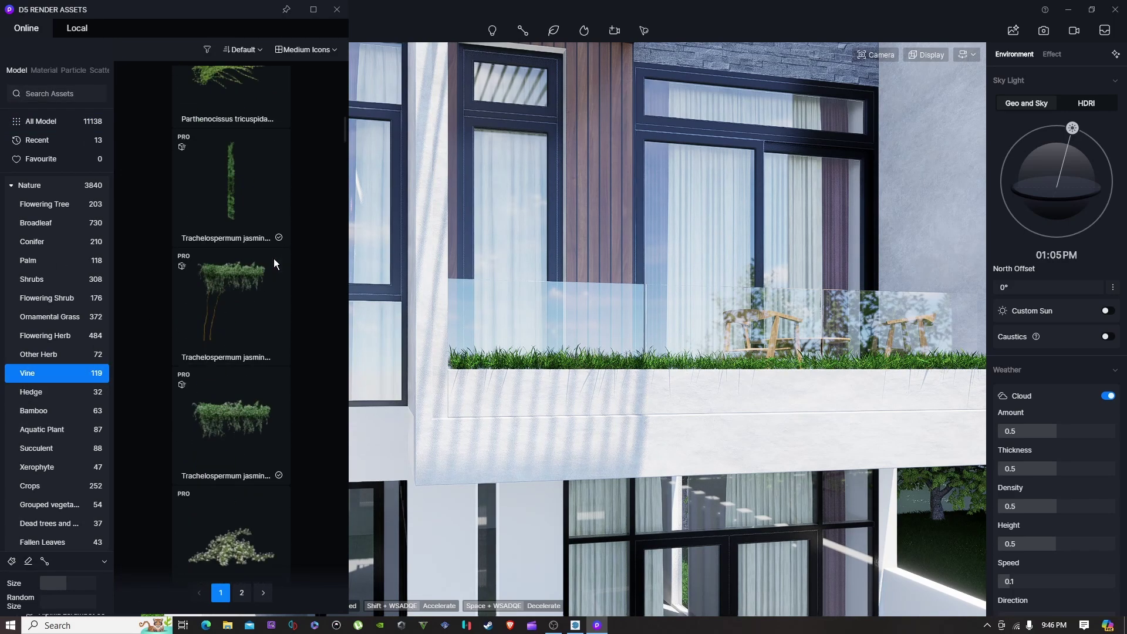
pyautogui.scroll(-15, 274, 259)
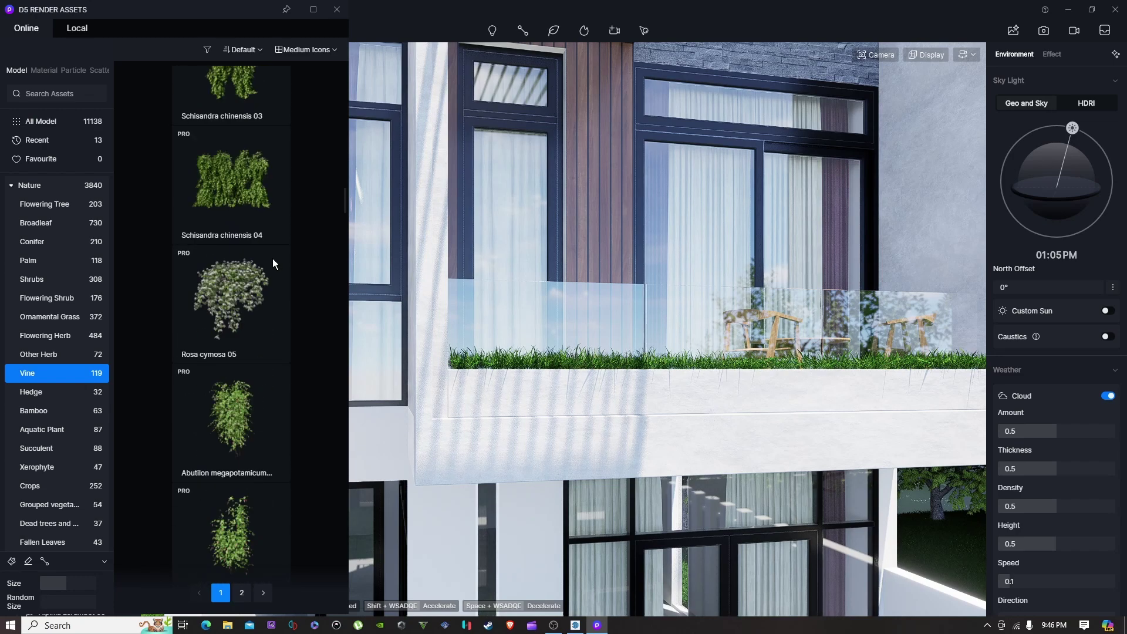
pyautogui.scroll(-15, 272, 259)
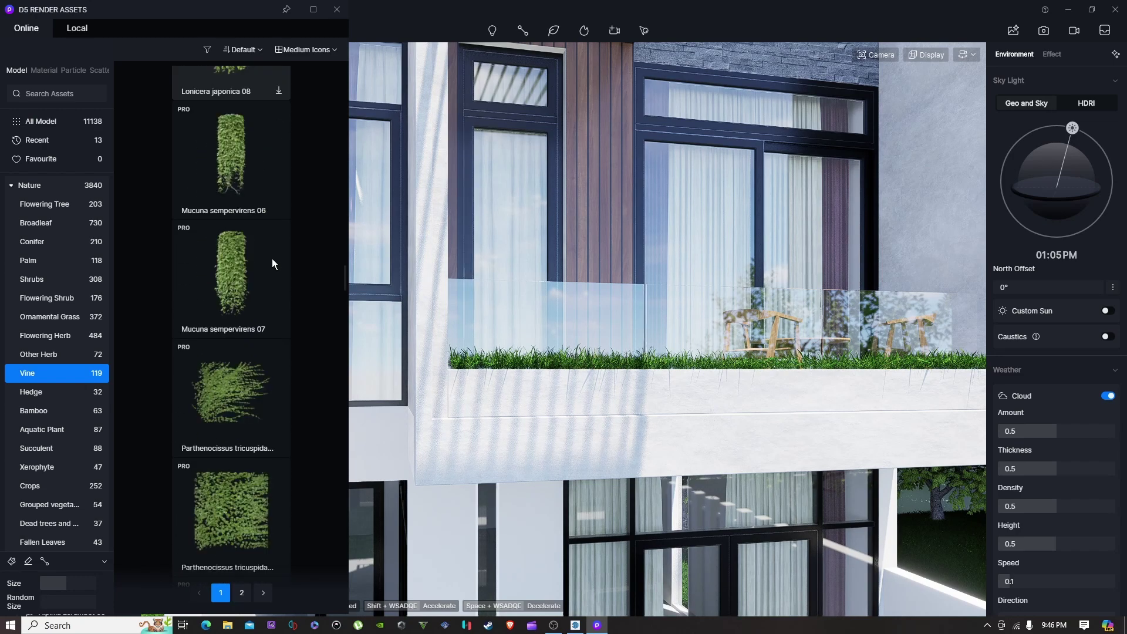
pyautogui.scroll(-15, 272, 258)
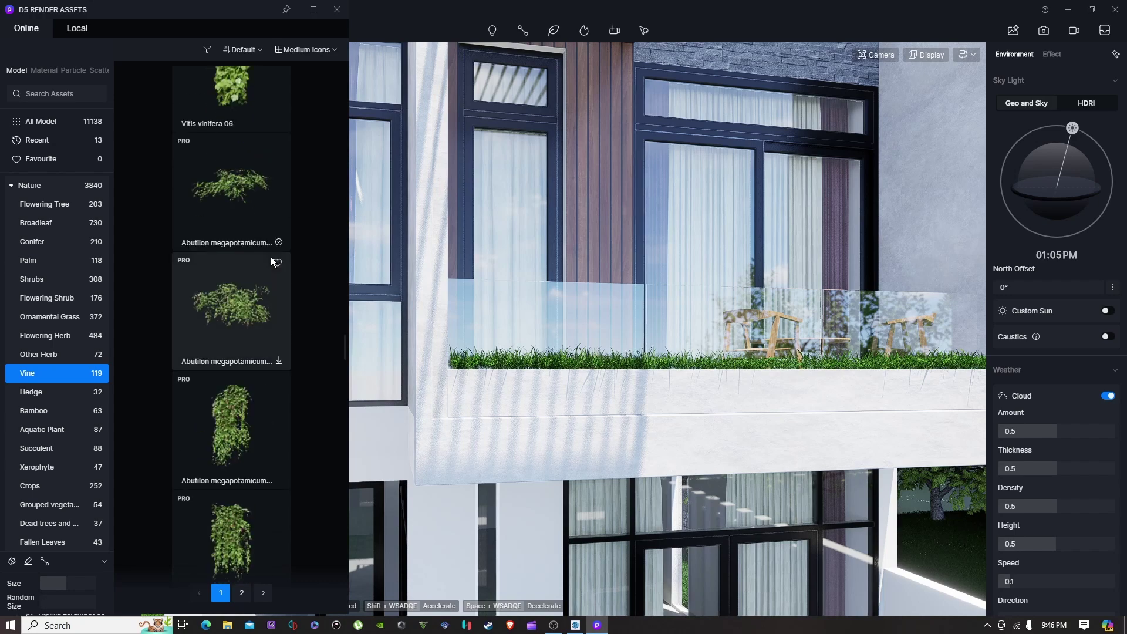
pyautogui.scroll(-10, 269, 256)
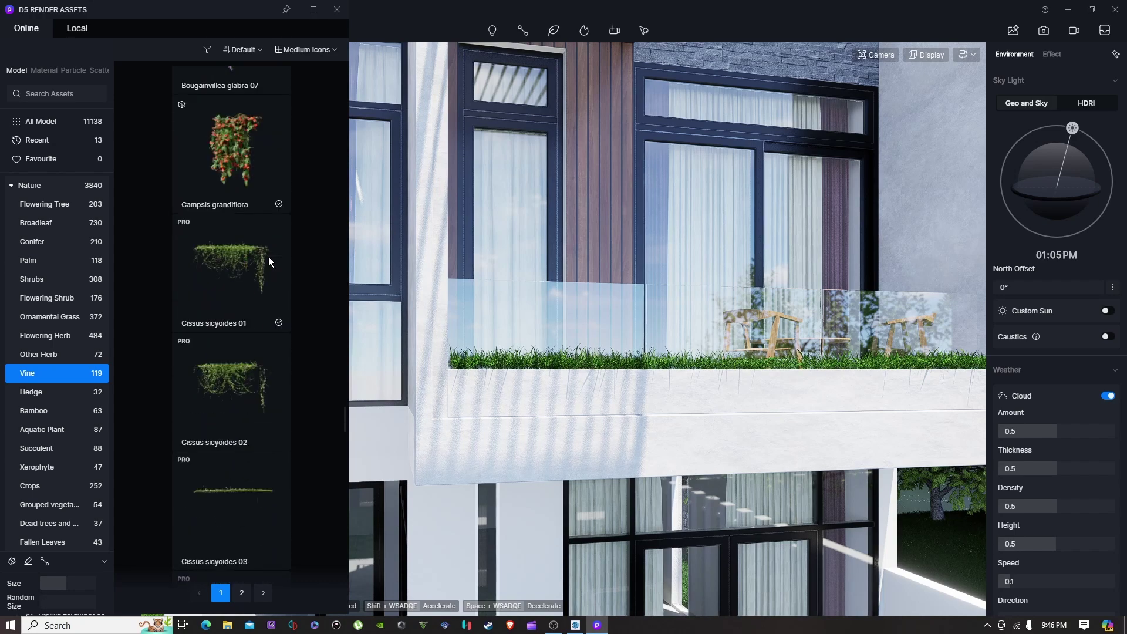
pyautogui.scroll(-6, 248, 351)
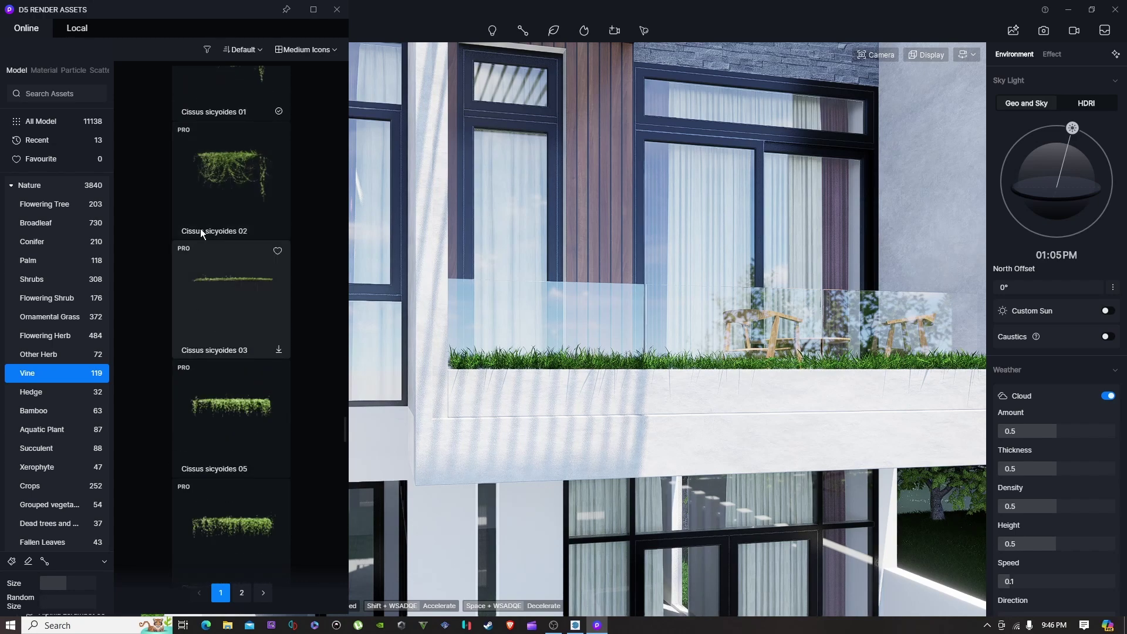
pyautogui.click(276, 371)
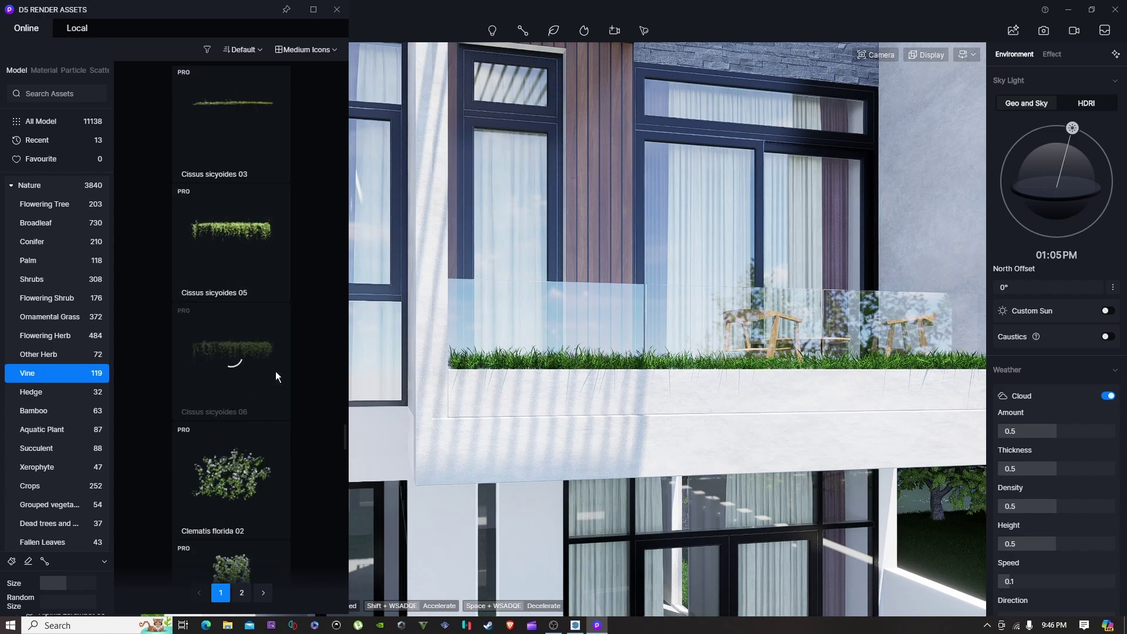
# Step: Place a Cissus sicyoides 06 vine along the balcony's front edge and set its Z rotation to 180°
pyautogui.press('d')
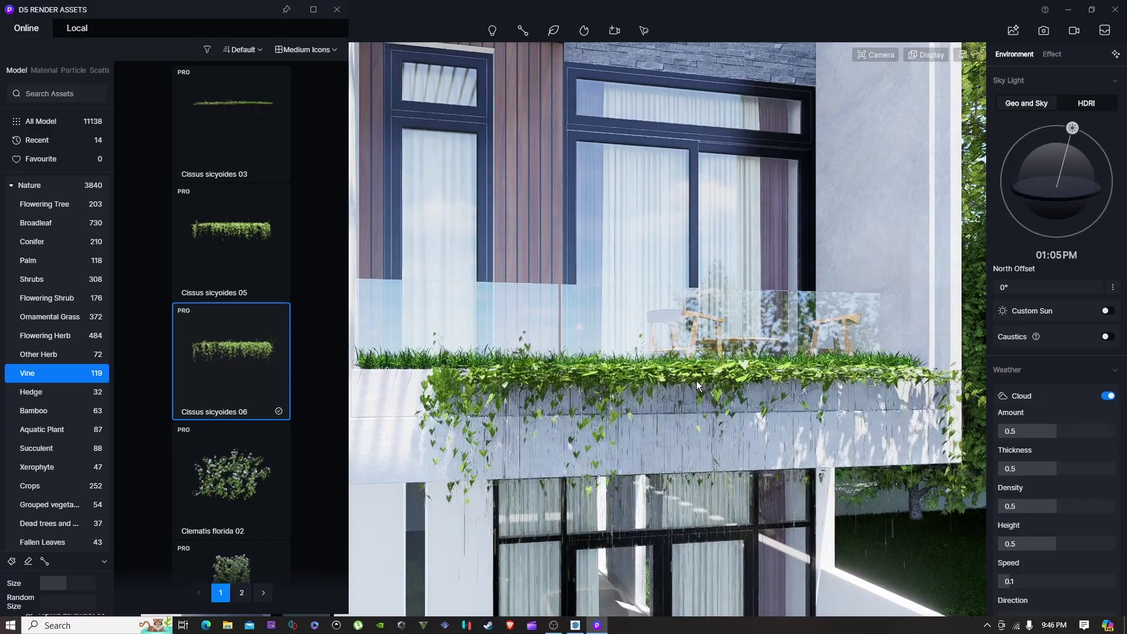
pyautogui.click(675, 370)
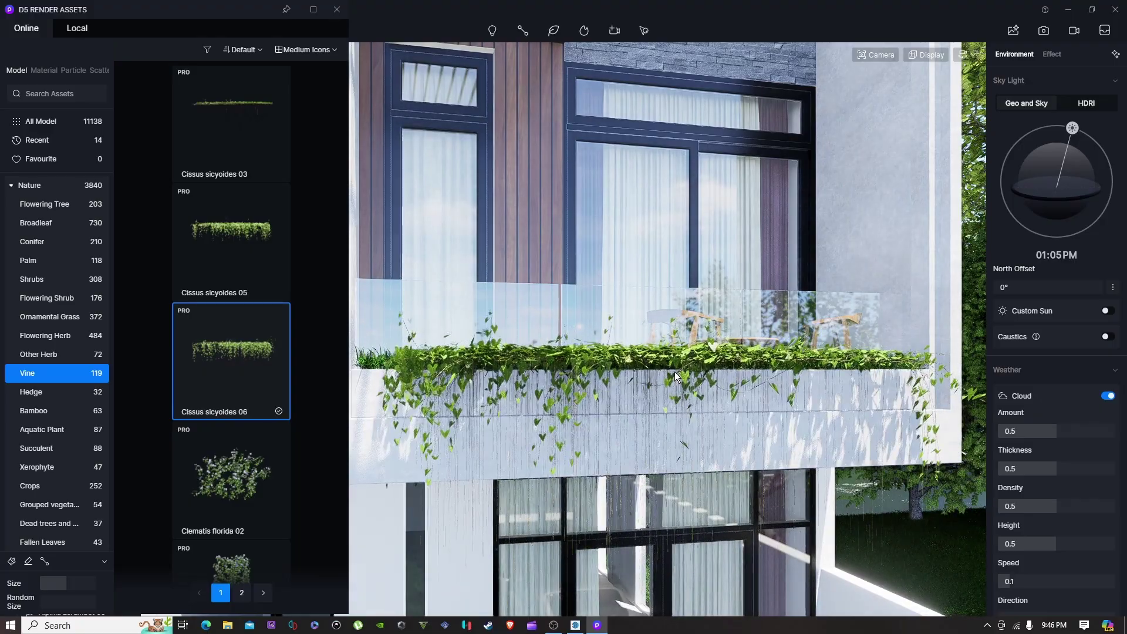
pyautogui.moveTo(627, 427); pyautogui.dragTo(691, 365, button='right')
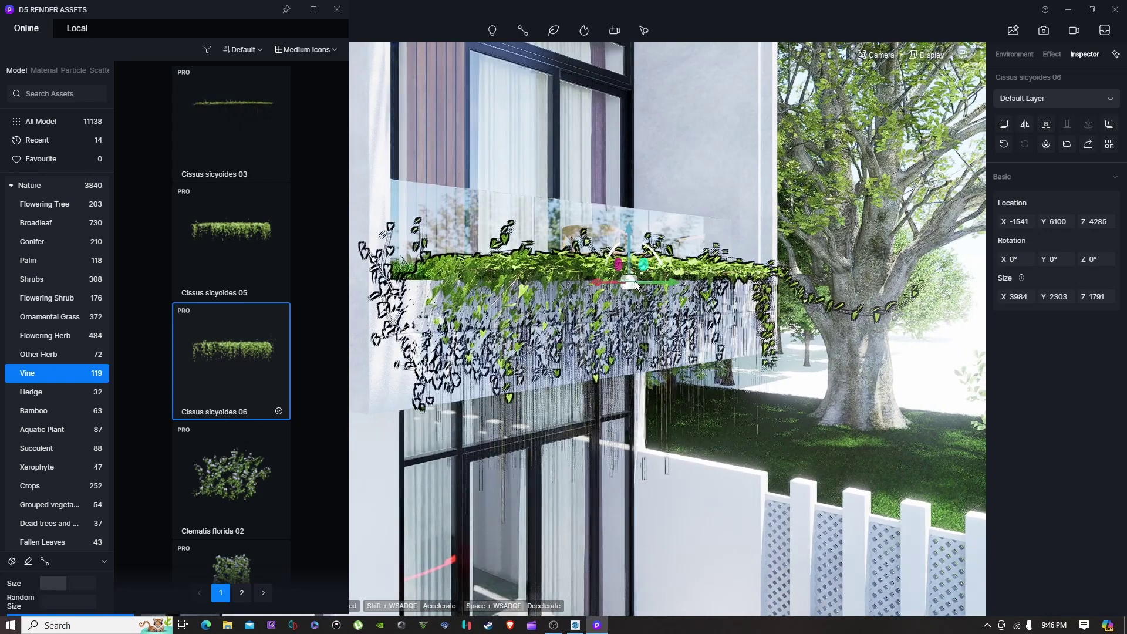
pyautogui.moveTo(630, 285); pyautogui.dragTo(1061, 286)
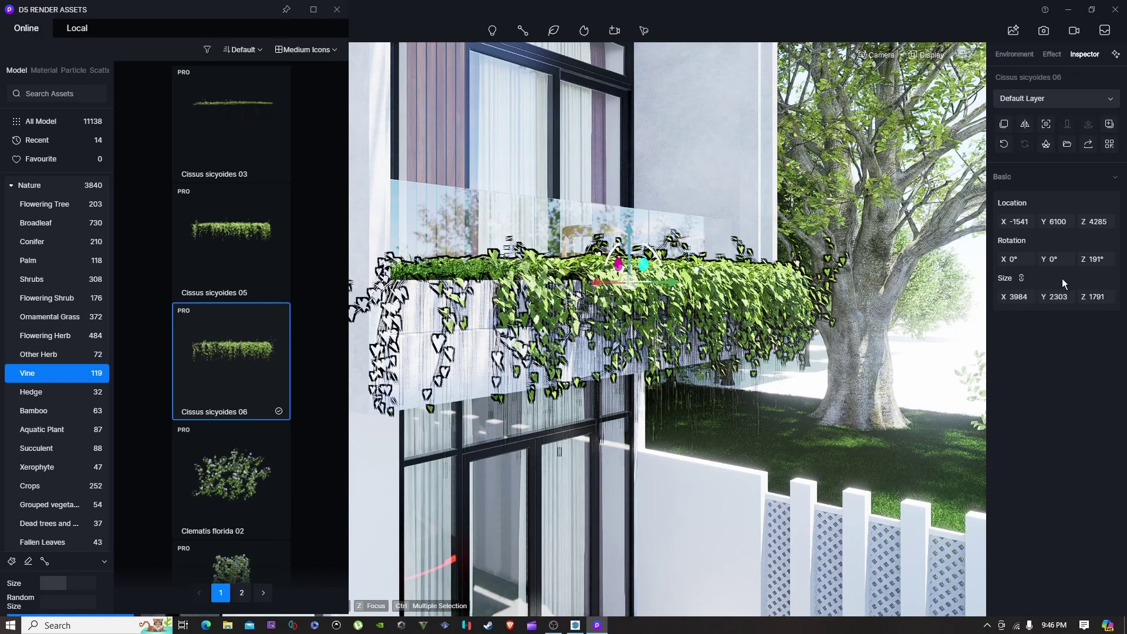
pyautogui.click(1096, 263)
pyautogui.write('180')
pyautogui.press('Return')
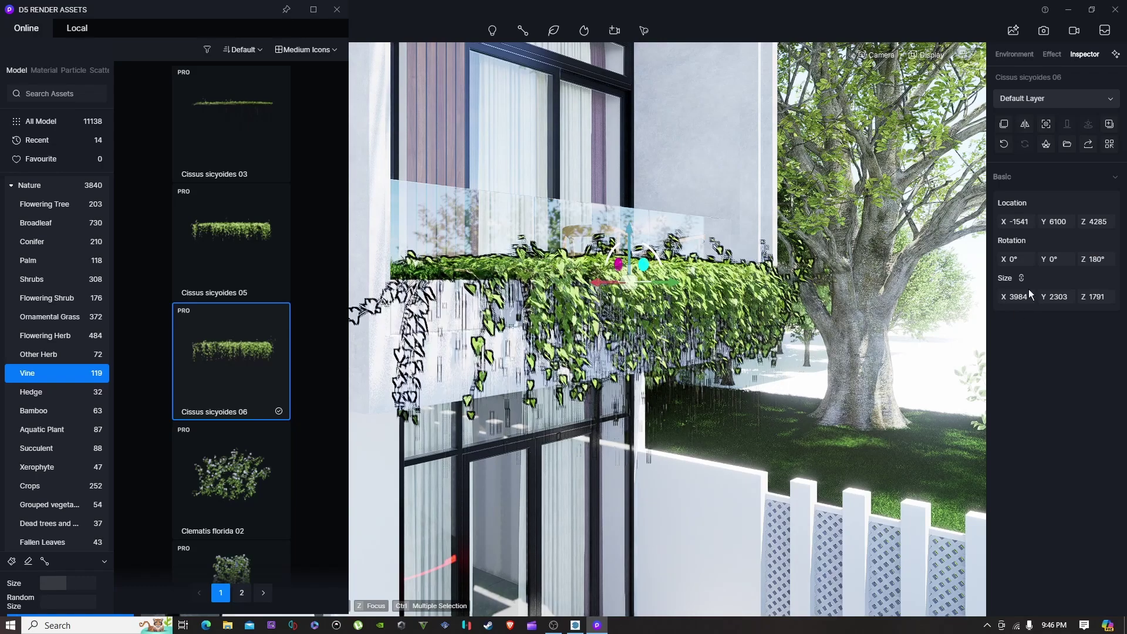
# Step: Nudge the vine into position on the balcony edge and check it in the Scene 1 view
pyautogui.moveTo(671, 286); pyautogui.dragTo(651, 278)
pyautogui.press('Escape')
pyautogui.moveTo(744, 328); pyautogui.dragTo(606, 305, button='middle')
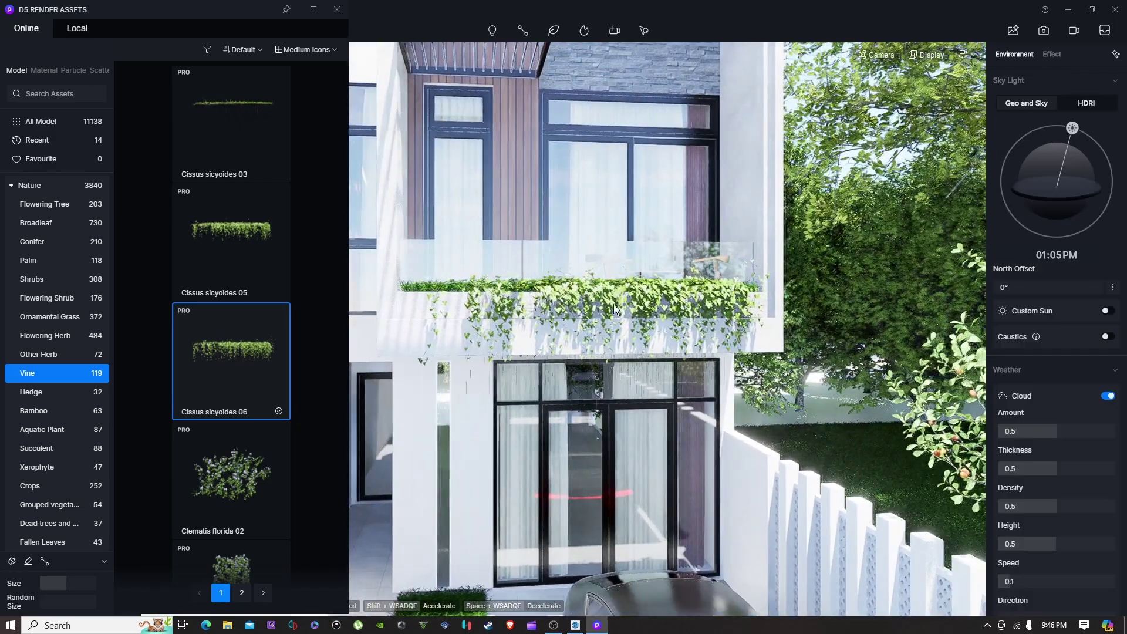
pyautogui.click(337, 9)
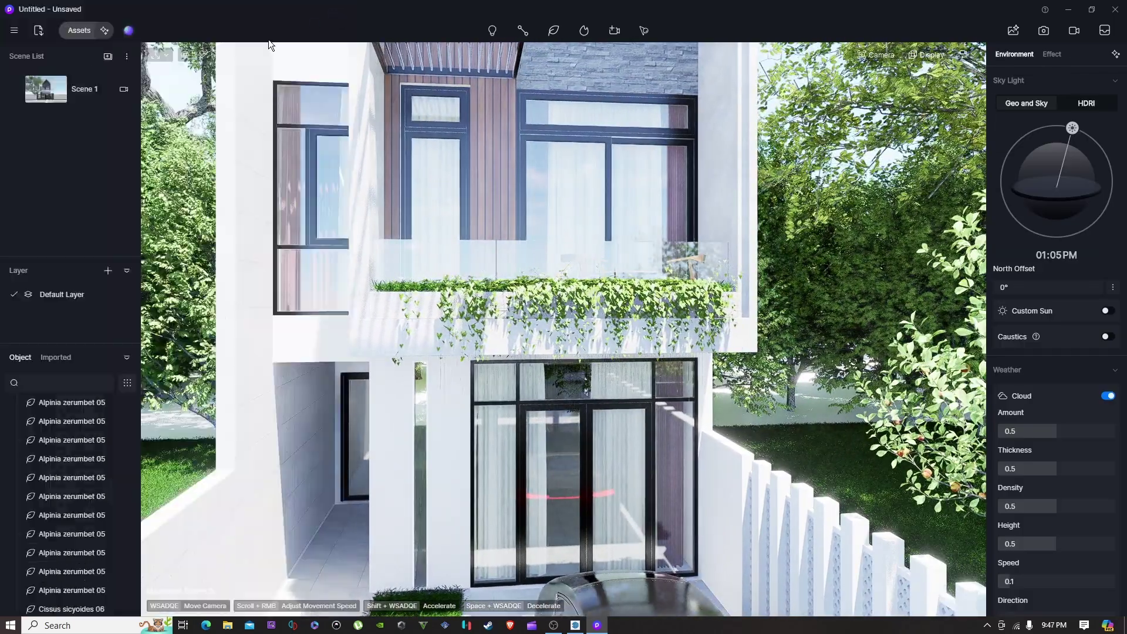
pyautogui.click(87, 93)
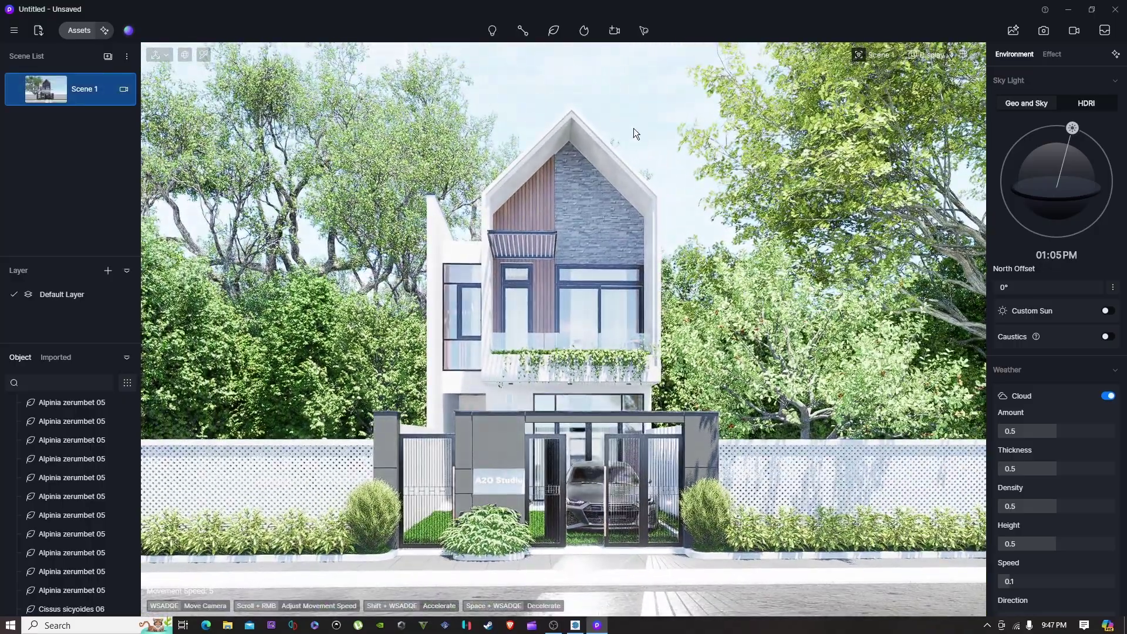
# Step: Look at the D5 Curated environment presets in the Studio library
pyautogui.click(129, 31)
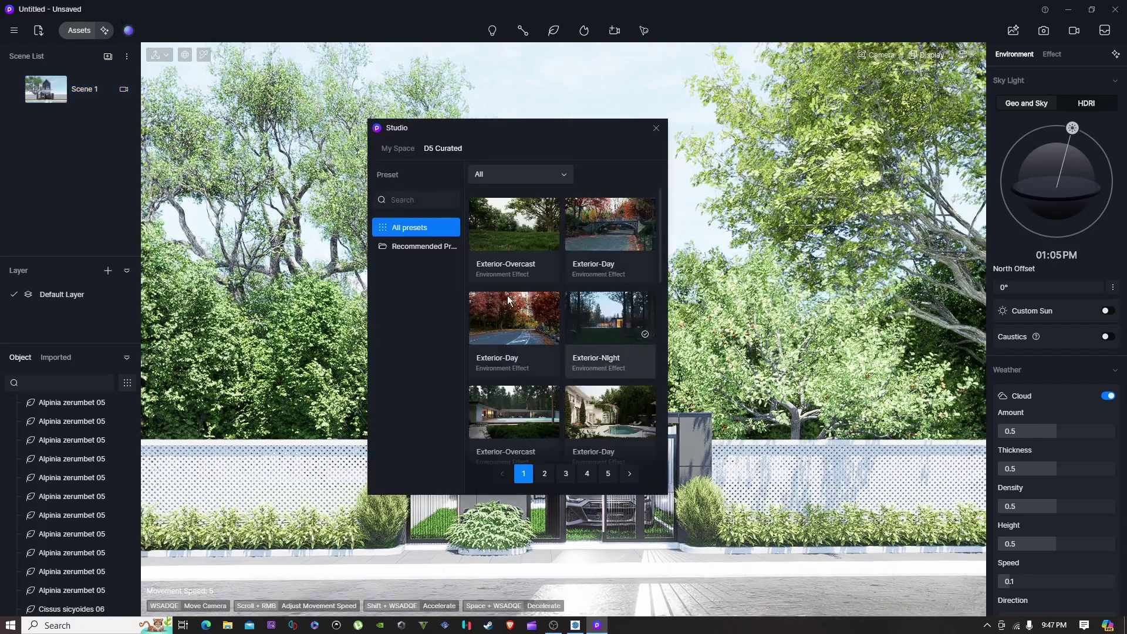
pyautogui.click(656, 128)
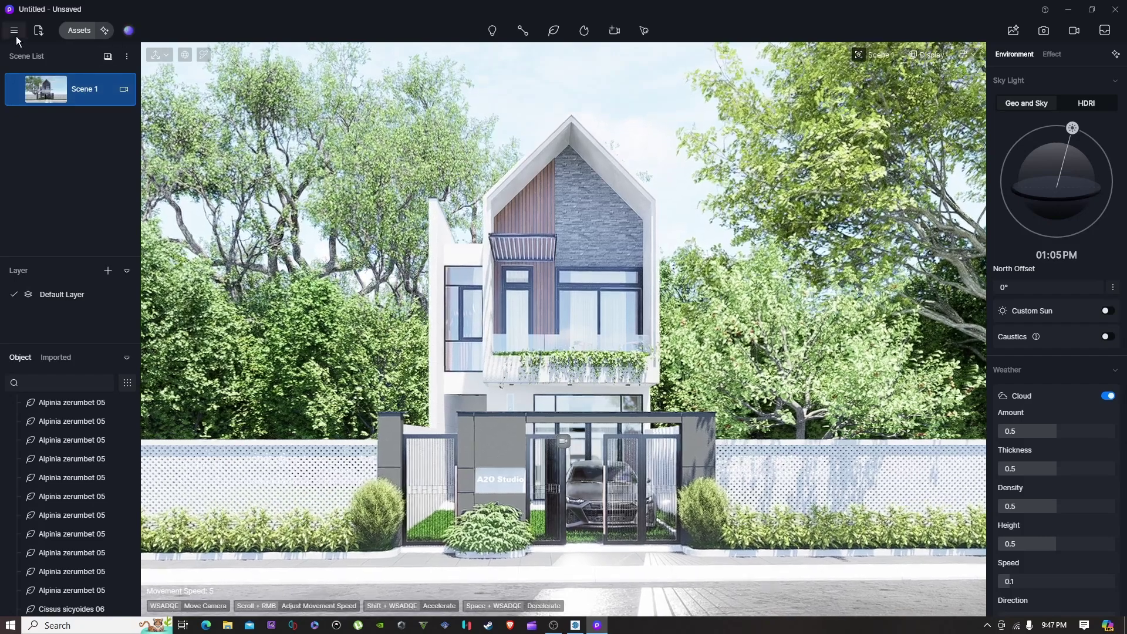
# Step: Save the project under the name YT
pyautogui.click(15, 31)
pyautogui.moveTo(62, 55)
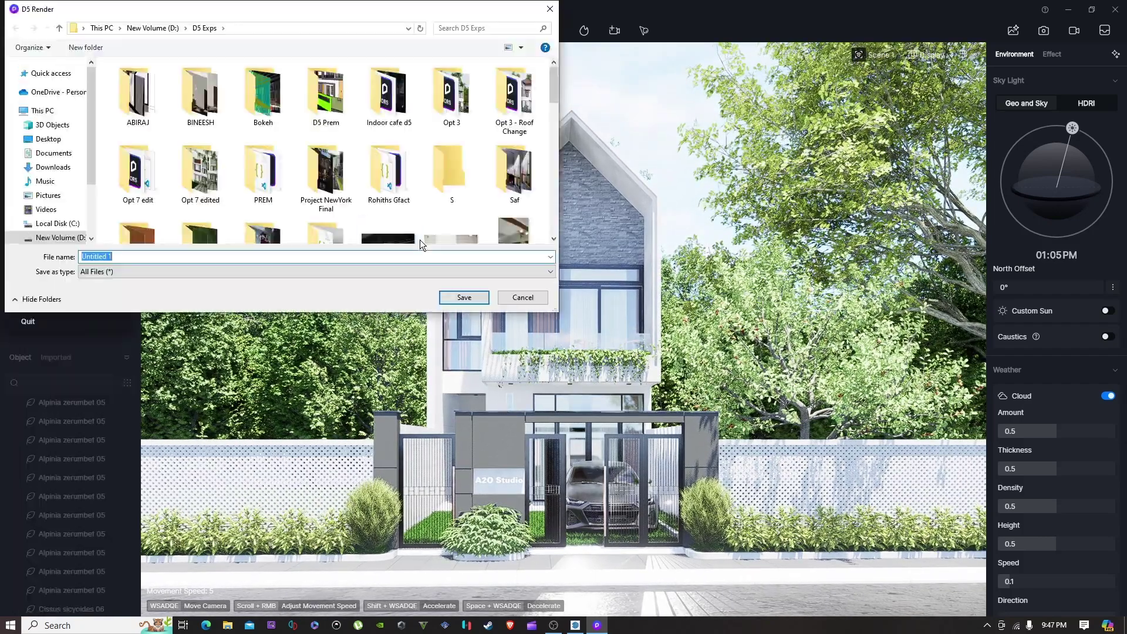
pyautogui.write('fd')
pyautogui.press('Return')
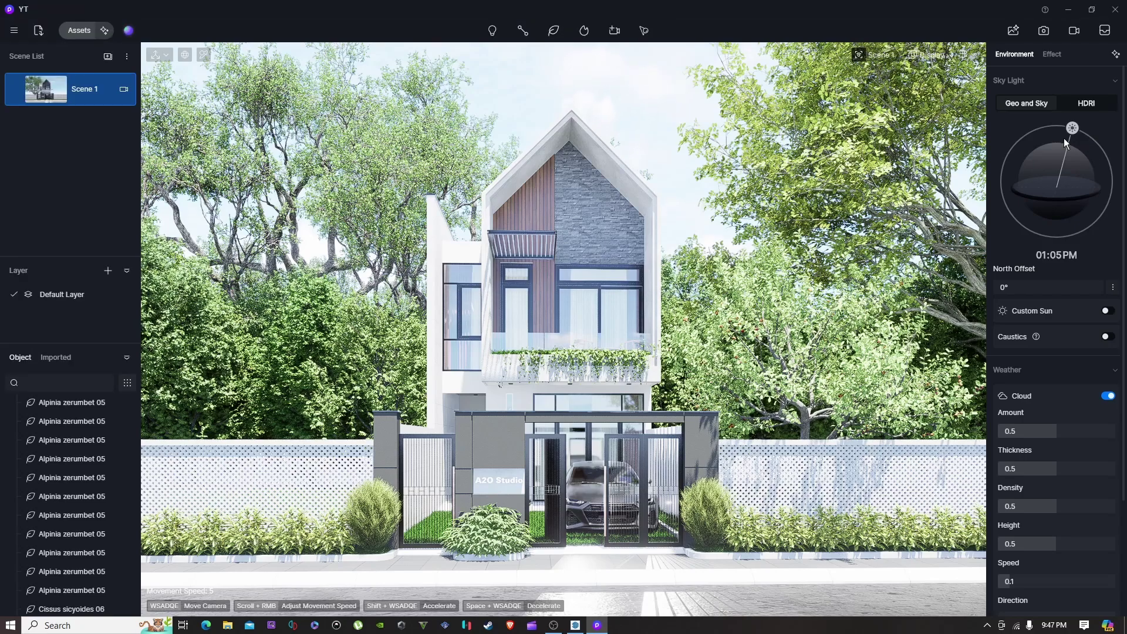
# Step: Try a custom sun for the Geo and Sky light with altitude 0.9 and azimuth 223.2
pyautogui.moveTo(1071, 134); pyautogui.dragTo(1010, 144)
pyautogui.moveTo(1039, 286); pyautogui.dragTo(1070, 315)
pyautogui.click(1108, 313)
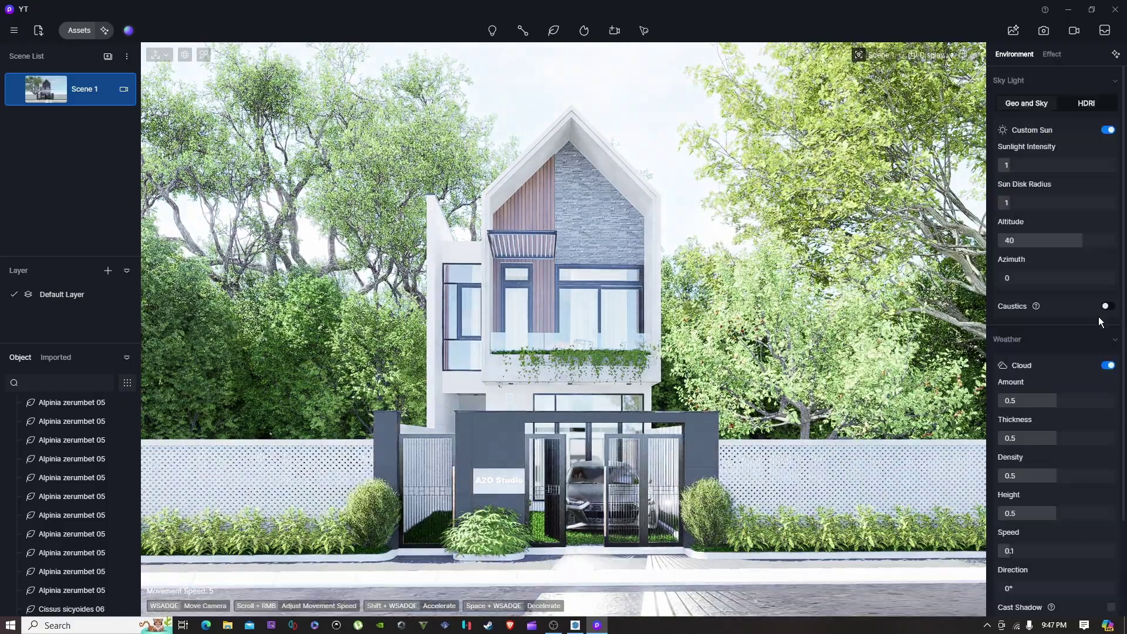
pyautogui.moveTo(1074, 239); pyautogui.dragTo(1057, 236)
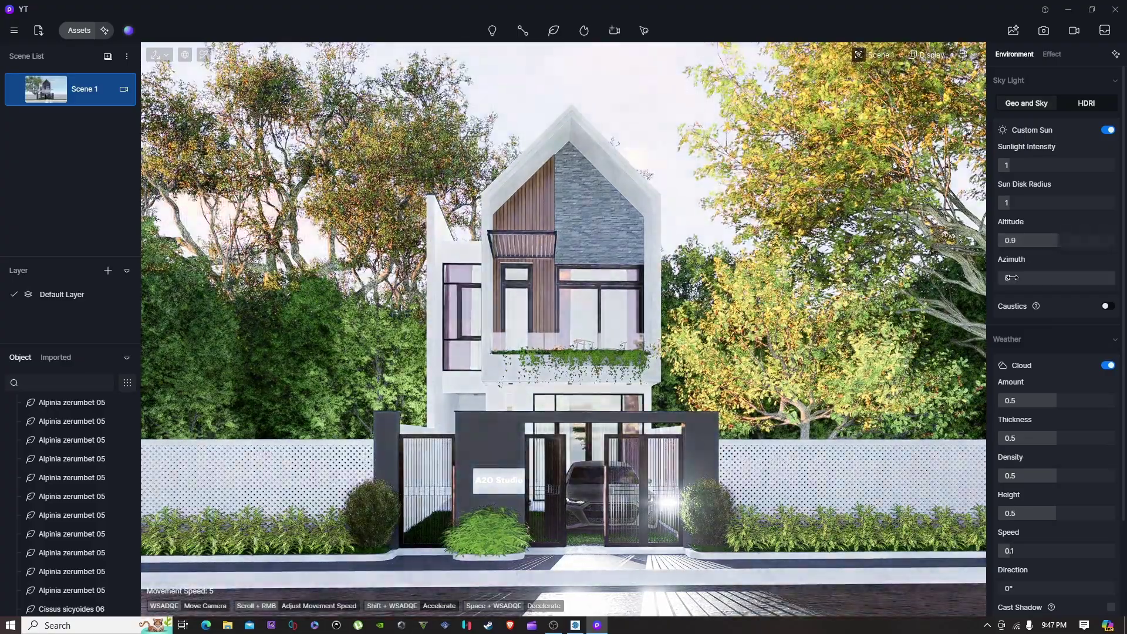
pyautogui.moveTo(1007, 279); pyautogui.dragTo(1071, 290)
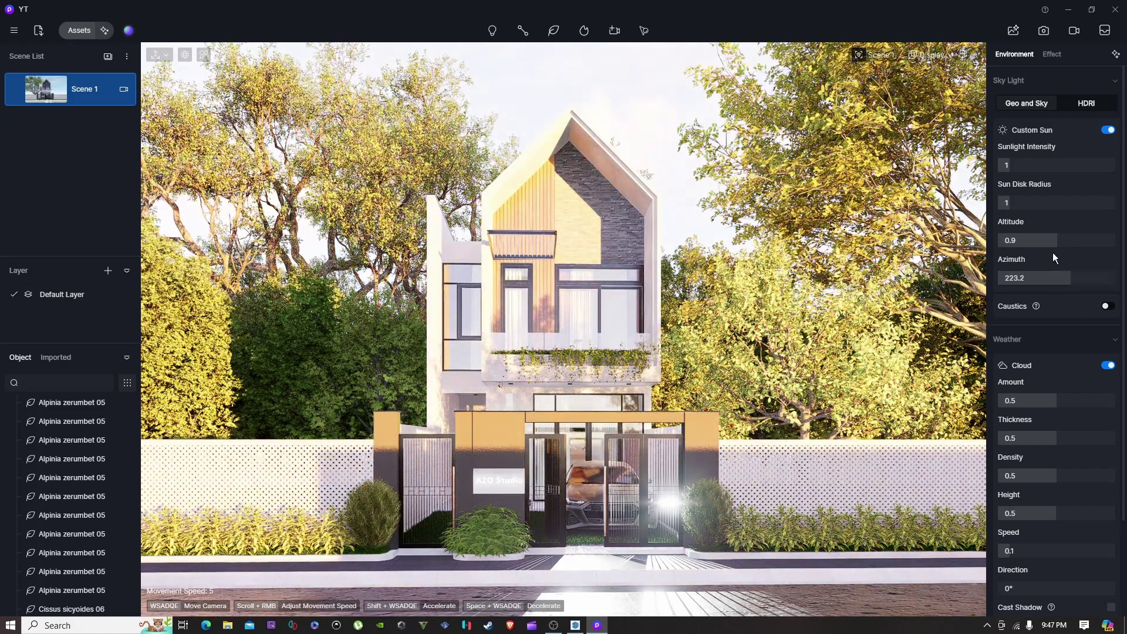
# Step: Switch the sky light to HDRI, compare the Cloudy sky, and apply the Cloudy 02 sky
pyautogui.click(1086, 103)
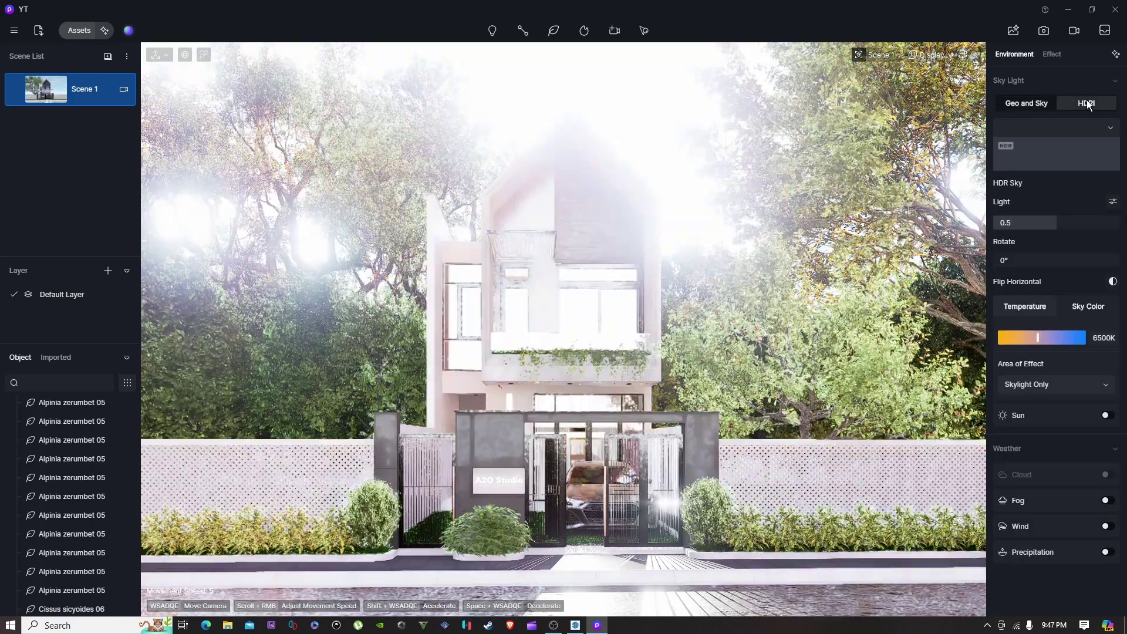
pyautogui.click(1080, 131)
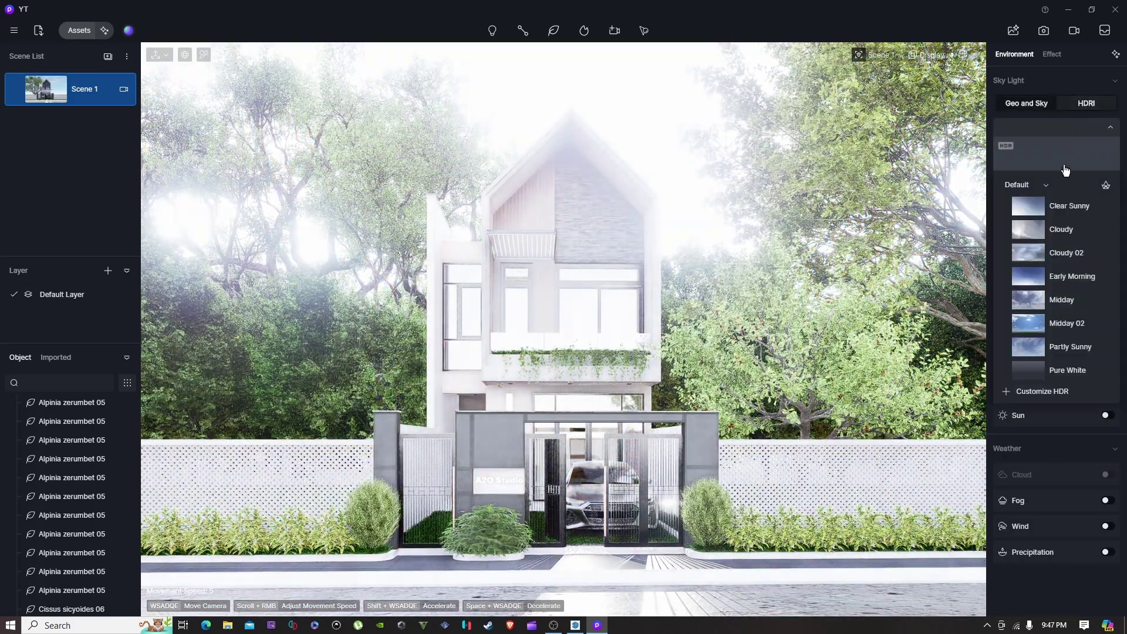
pyautogui.click(1065, 238)
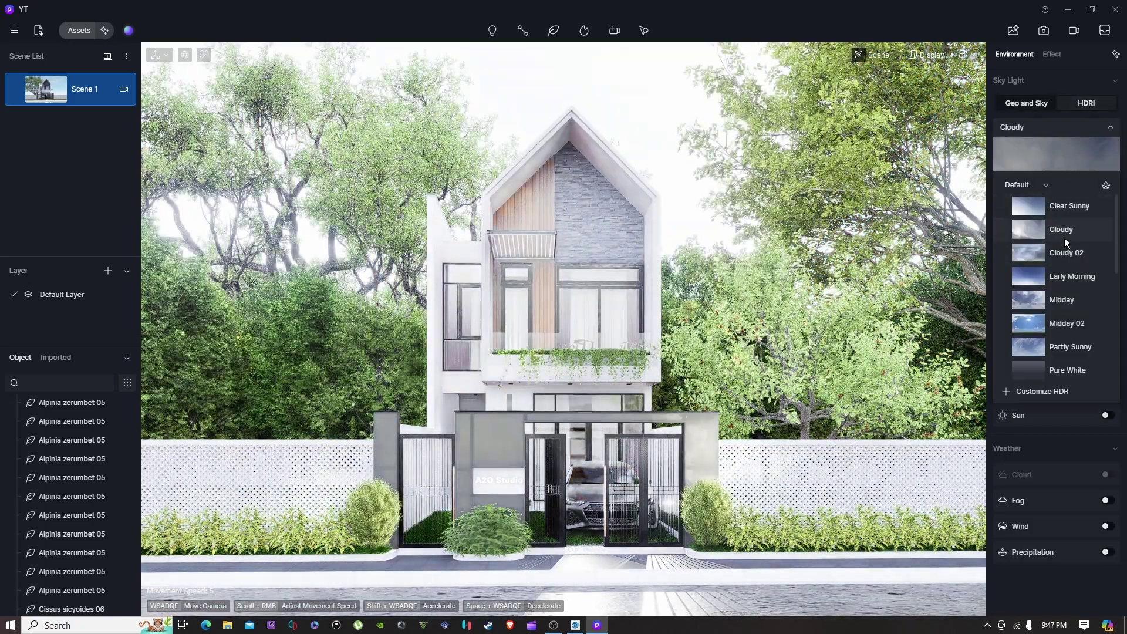
pyautogui.click(1057, 255)
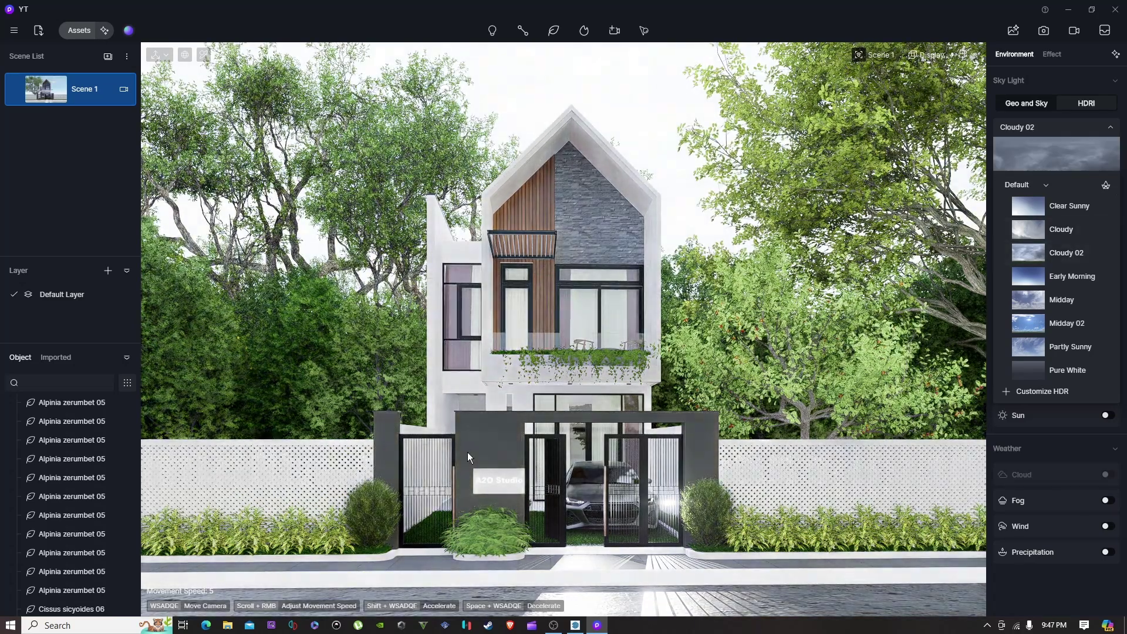
# Step: Delete the Indocalamus latifolius 01 plant from the planter below the A2O Studio sign
pyautogui.click(485, 544)
pyautogui.click(485, 543)
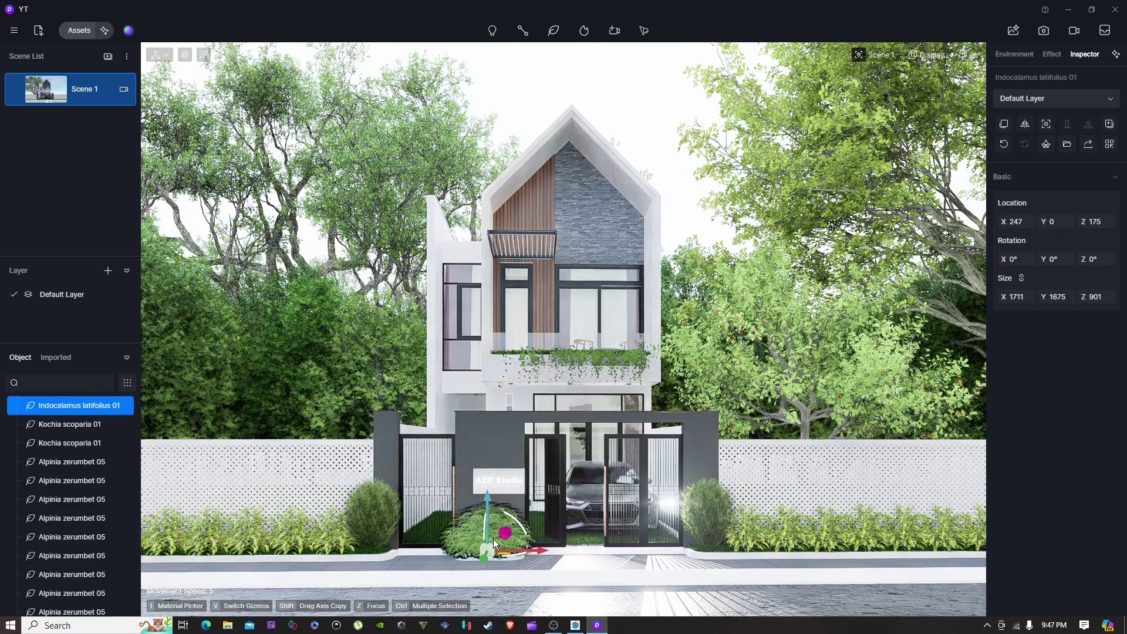
pyautogui.press('Delete')
# Step: Try a copy of the Kochia scoparia 01 shrub in the sign planter at Y -716, and delete it
pyautogui.click(711, 506)
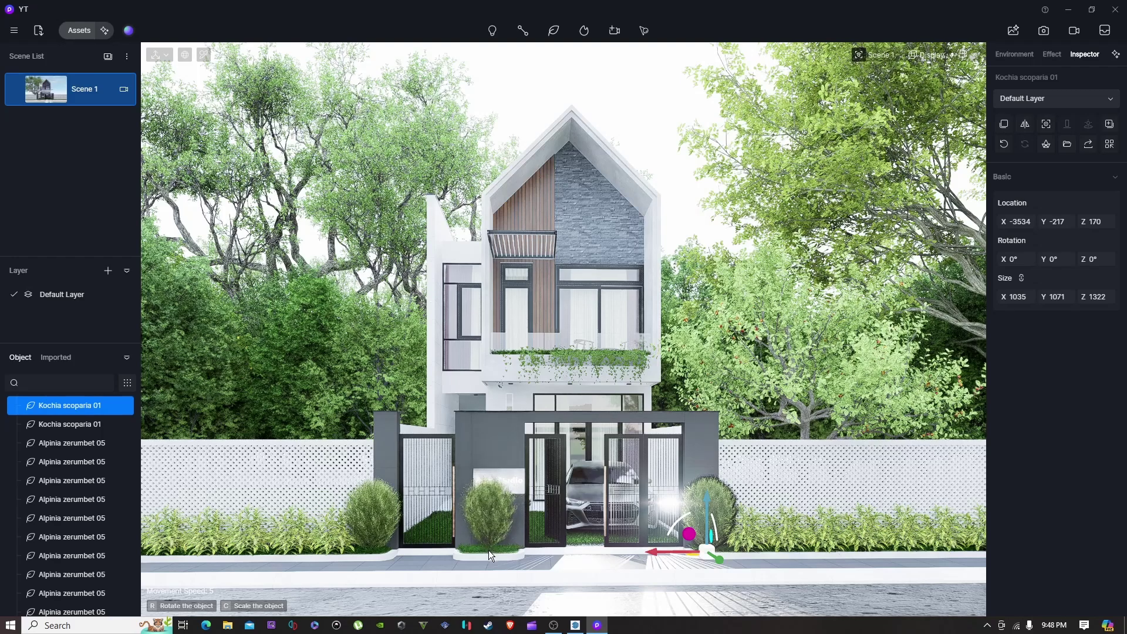
pyautogui.click(489, 554)
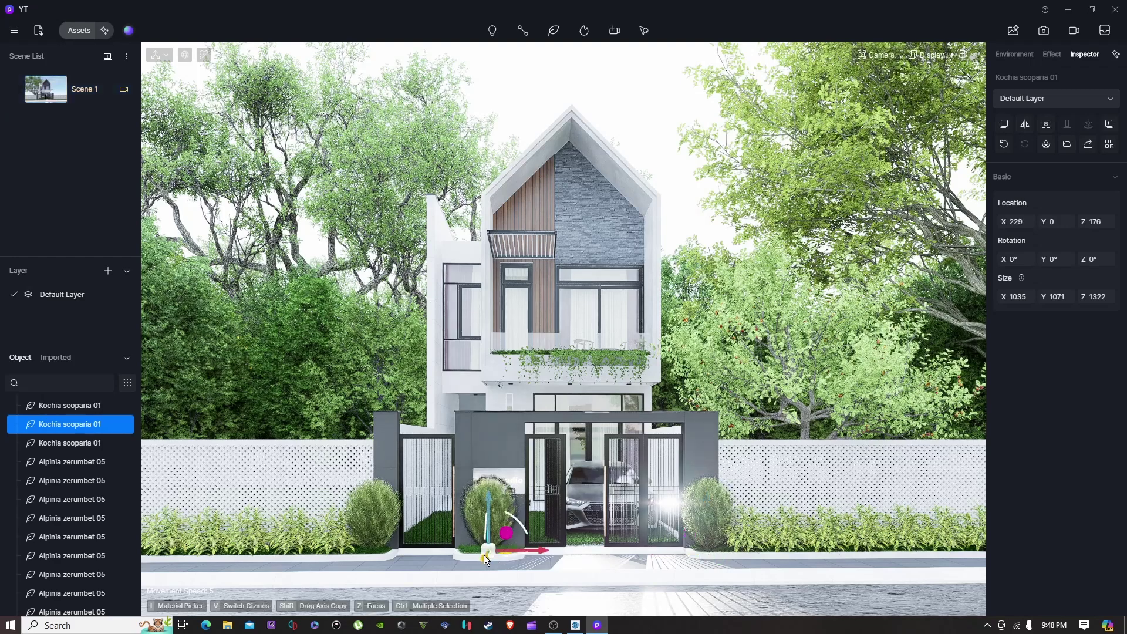
pyautogui.moveTo(484, 555); pyautogui.dragTo(481, 558)
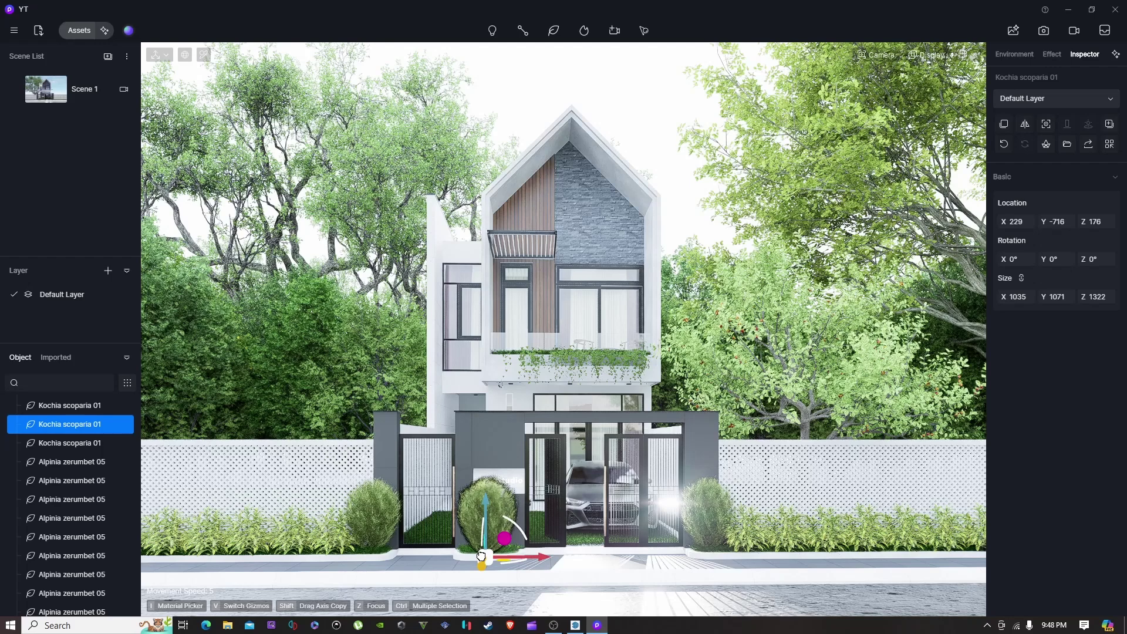
pyautogui.press('Escape')
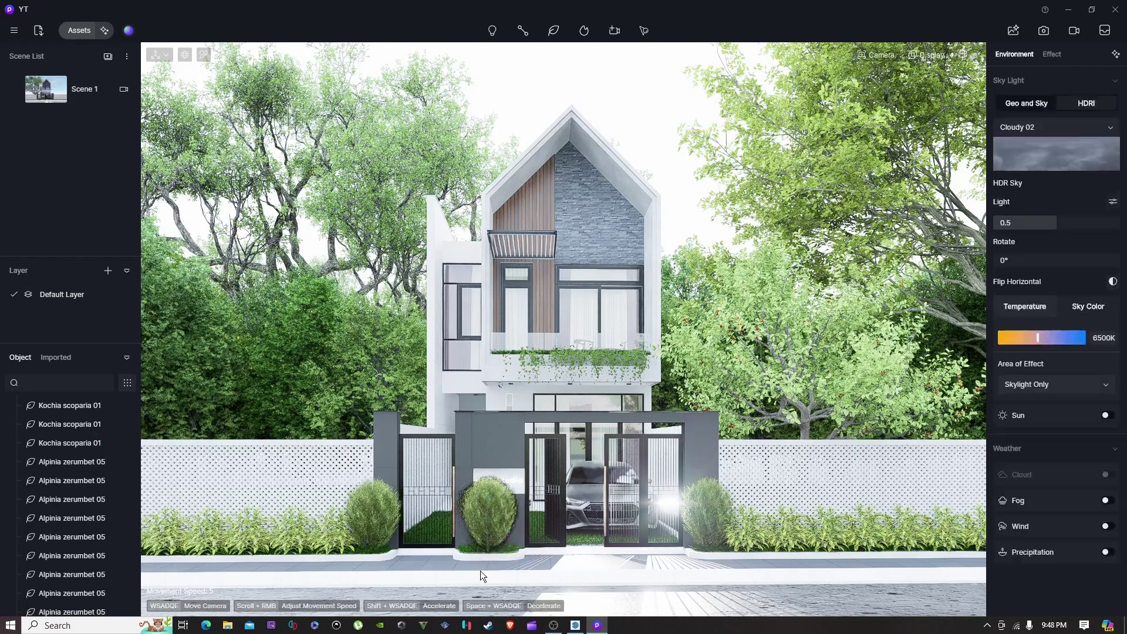
pyautogui.click(485, 533)
pyautogui.press('Delete')
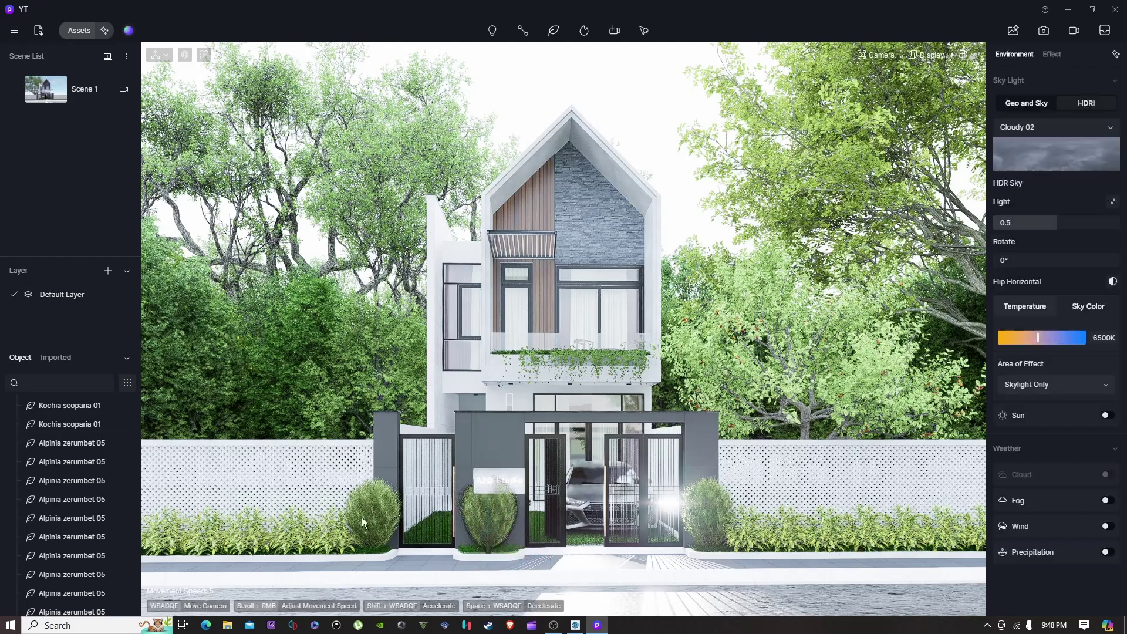
# Step: Browse the first page of the Shrubs models for a replacement plant for the sign planter
pyautogui.click(78, 31)
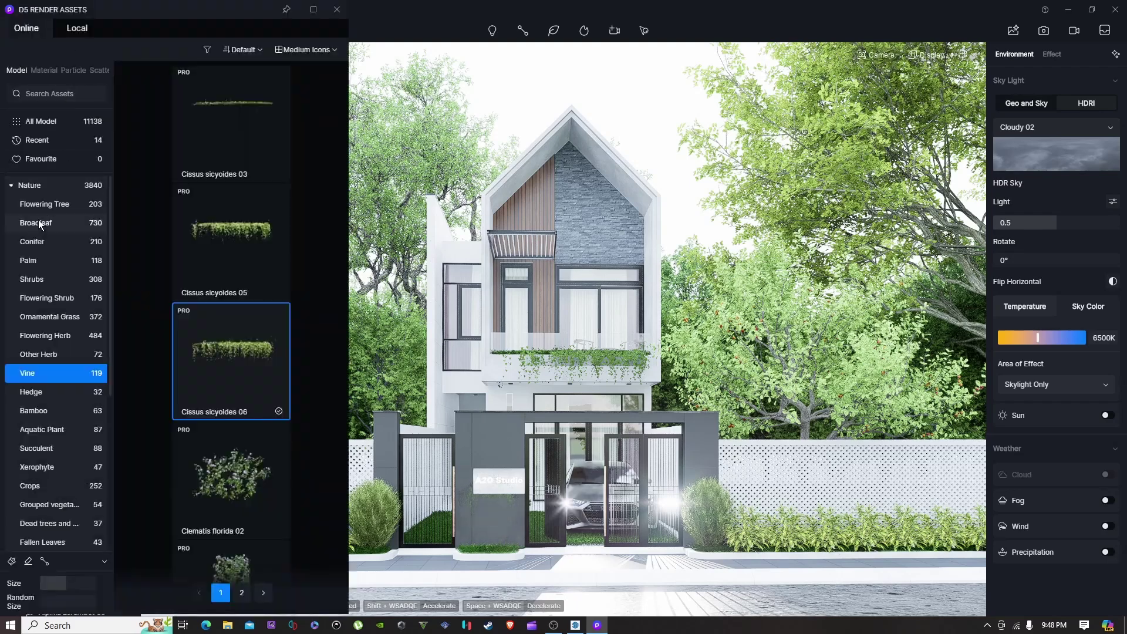
pyautogui.click(41, 276)
pyautogui.scroll(-5, 272, 242)
pyautogui.scroll(-10, 273, 242)
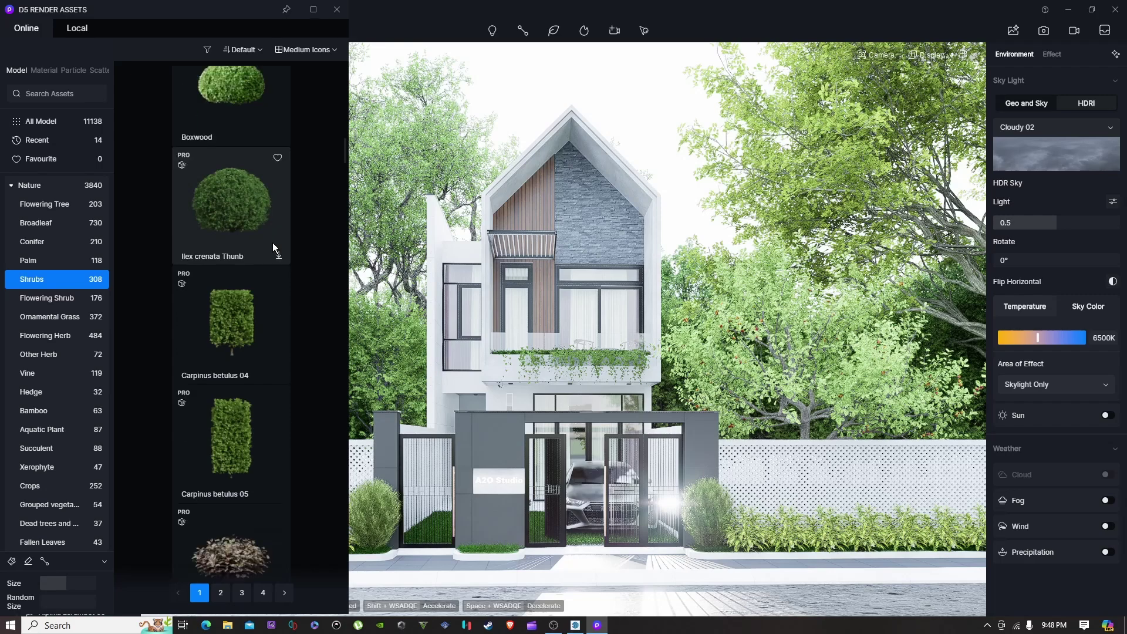
pyautogui.scroll(-5, 273, 242)
pyautogui.scroll(5, 272, 242)
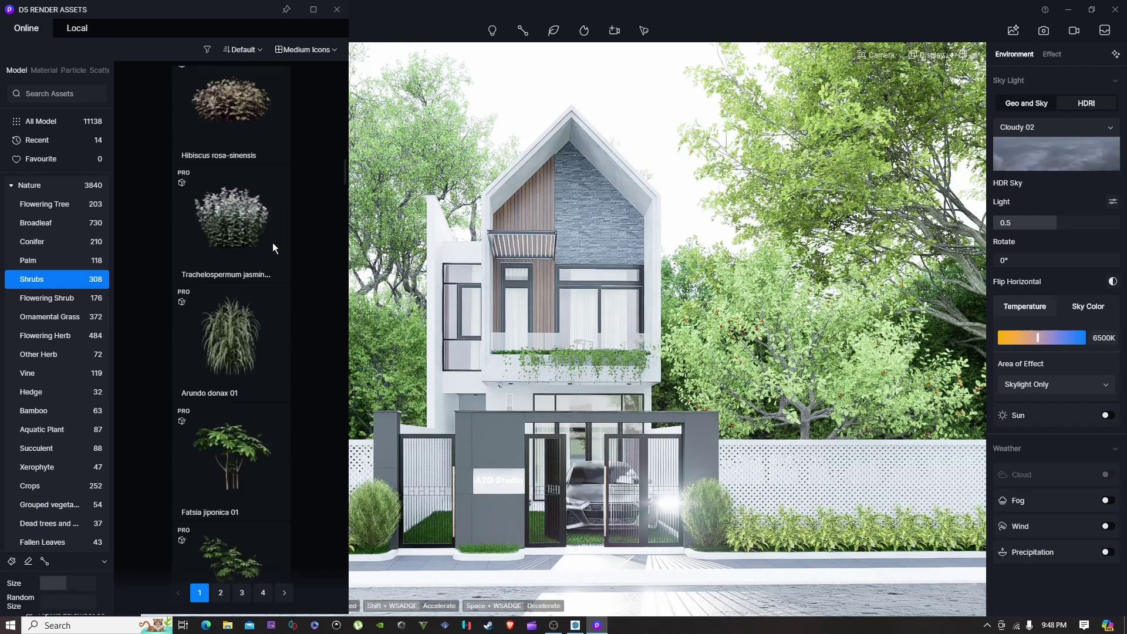
pyautogui.scroll(-10, 273, 242)
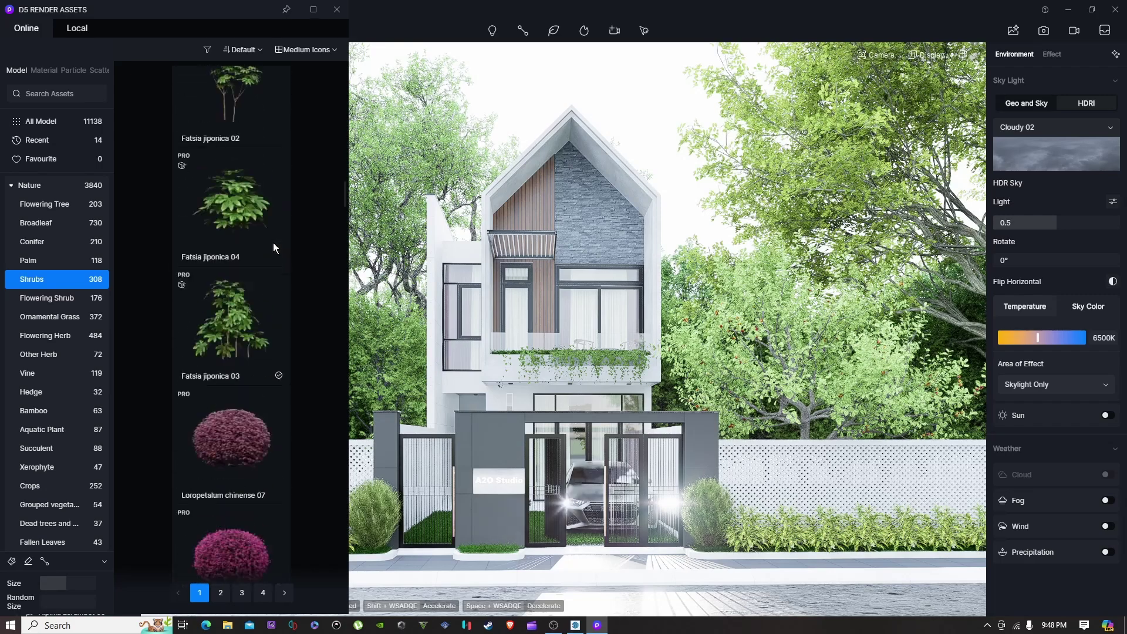
pyautogui.scroll(-10, 273, 242)
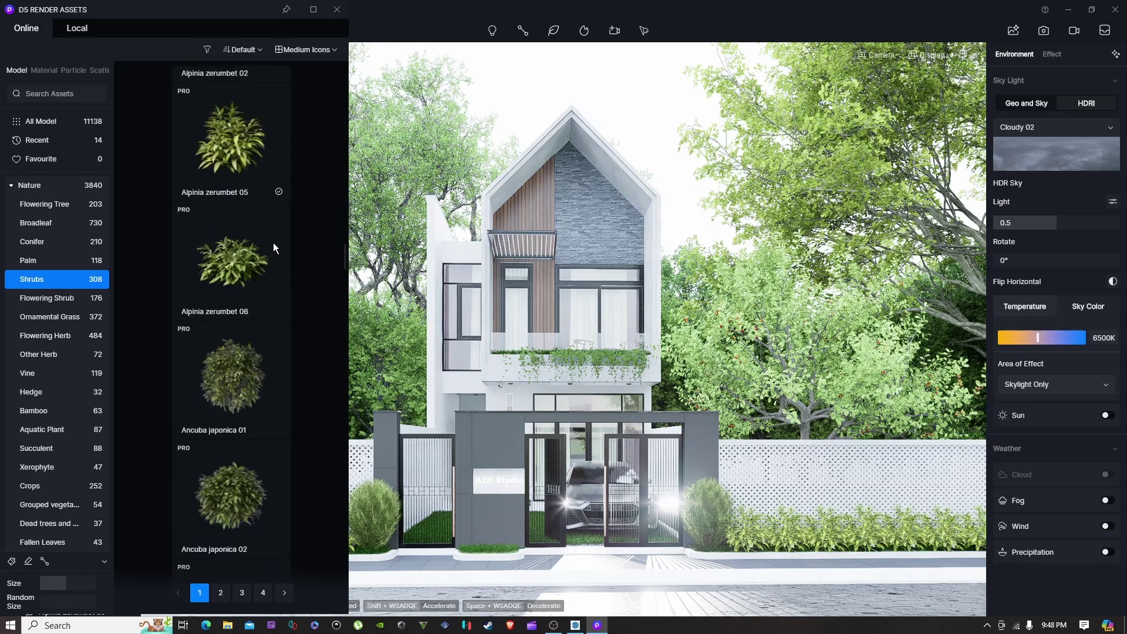
pyautogui.scroll(-10, 273, 242)
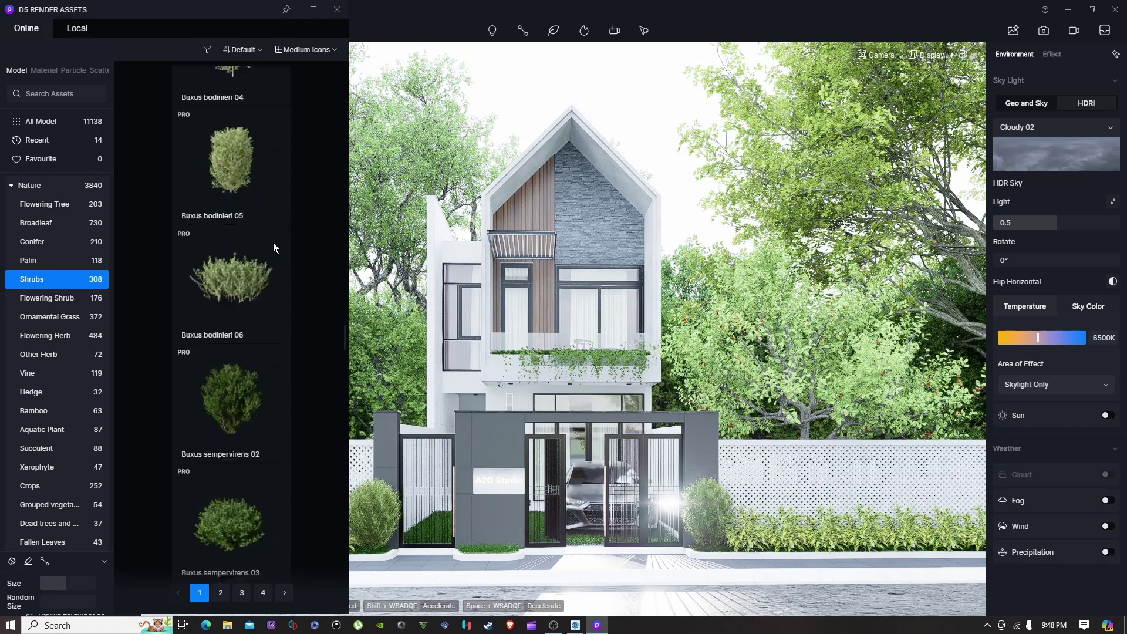
pyautogui.scroll(-10, 272, 242)
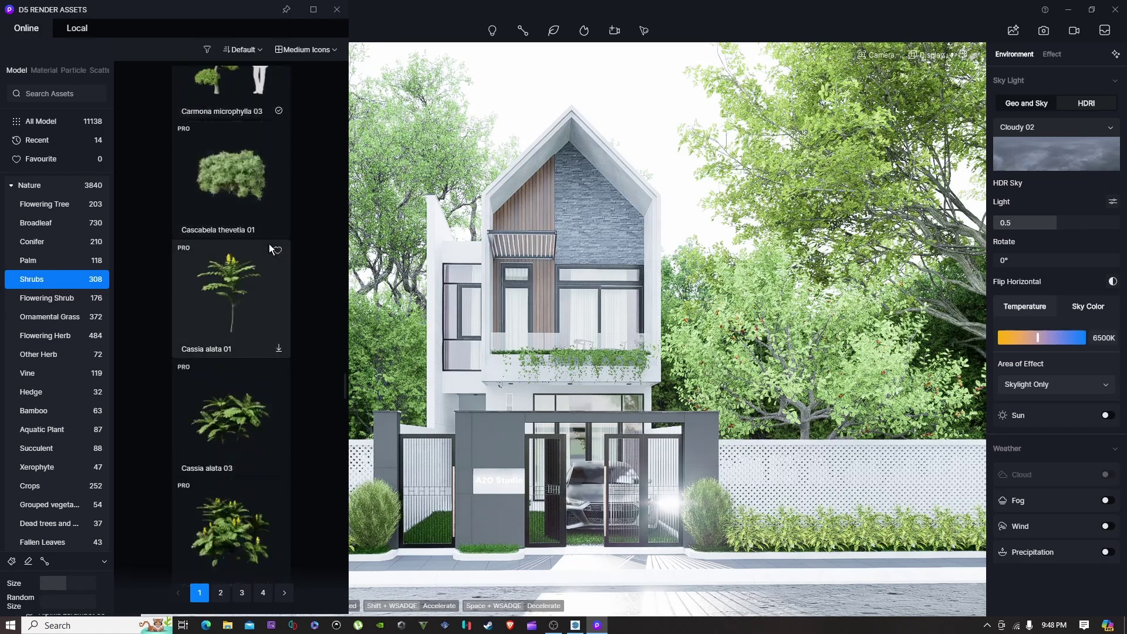
pyautogui.scroll(-15, 245, 315)
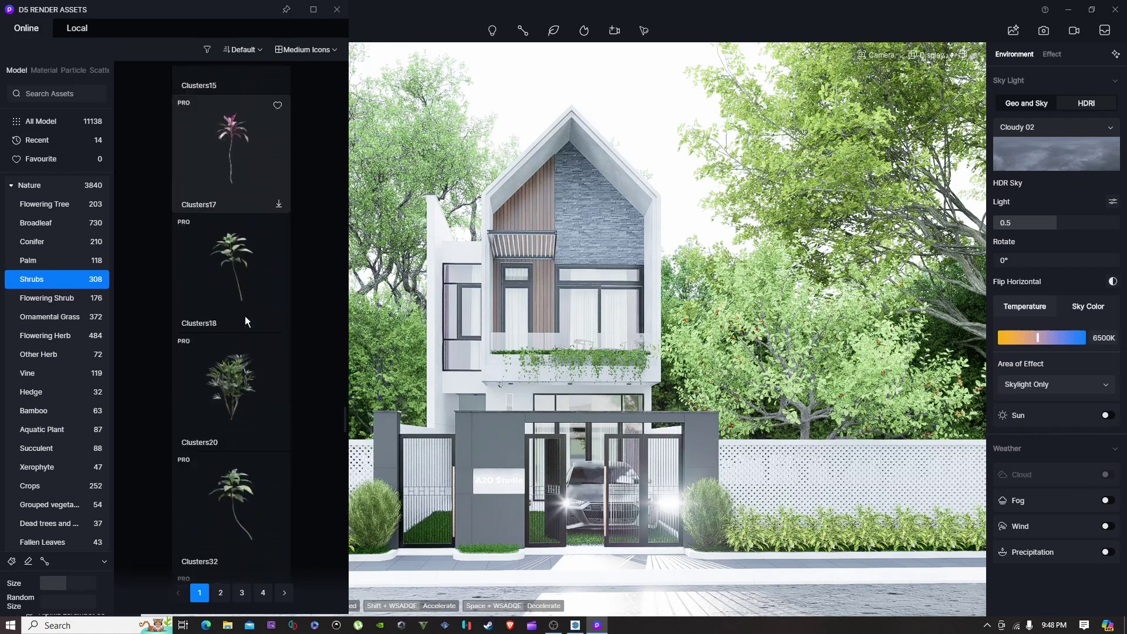
pyautogui.scroll(-10, 244, 316)
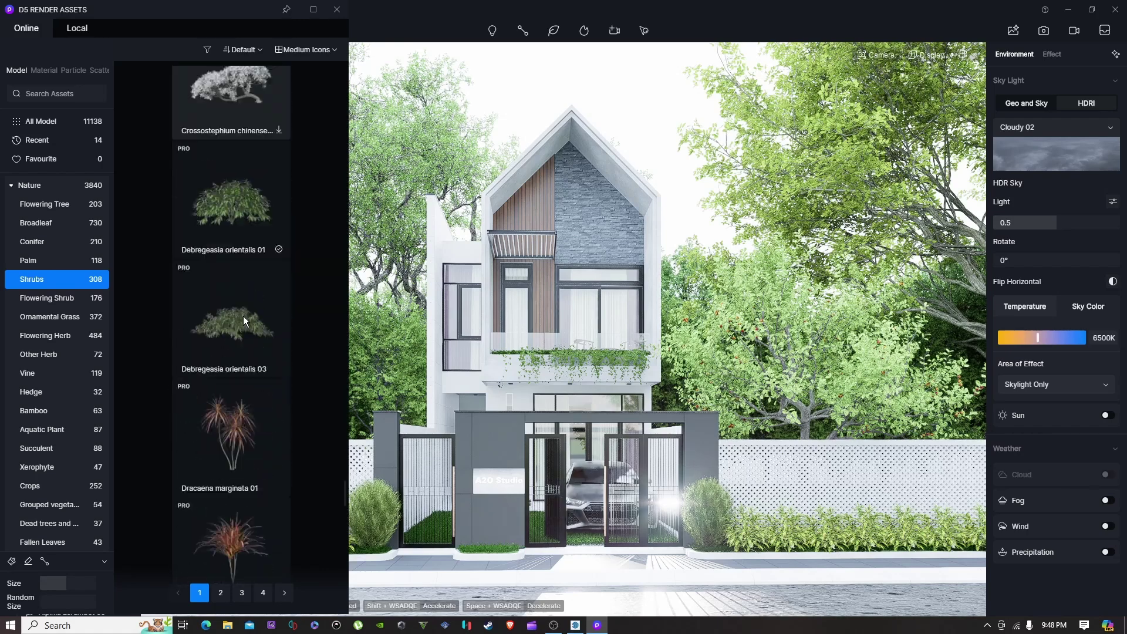
pyautogui.scroll(-10, 243, 316)
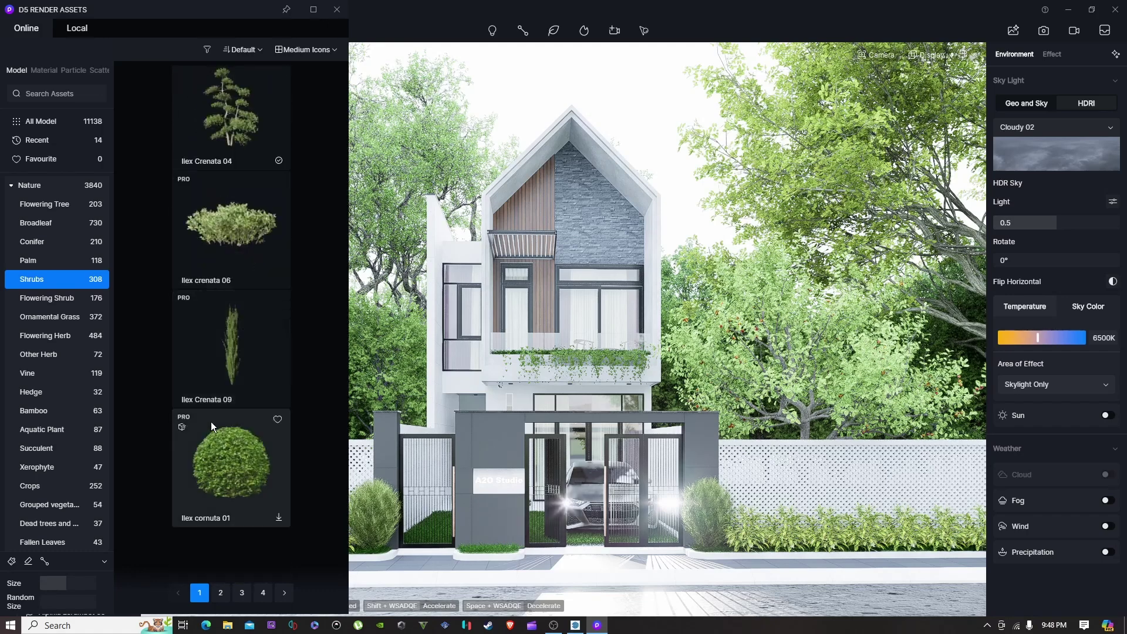
# Step: Download the Monstera deliciosa 02 plant from the second page of the Shrubs models
pyautogui.click(219, 593)
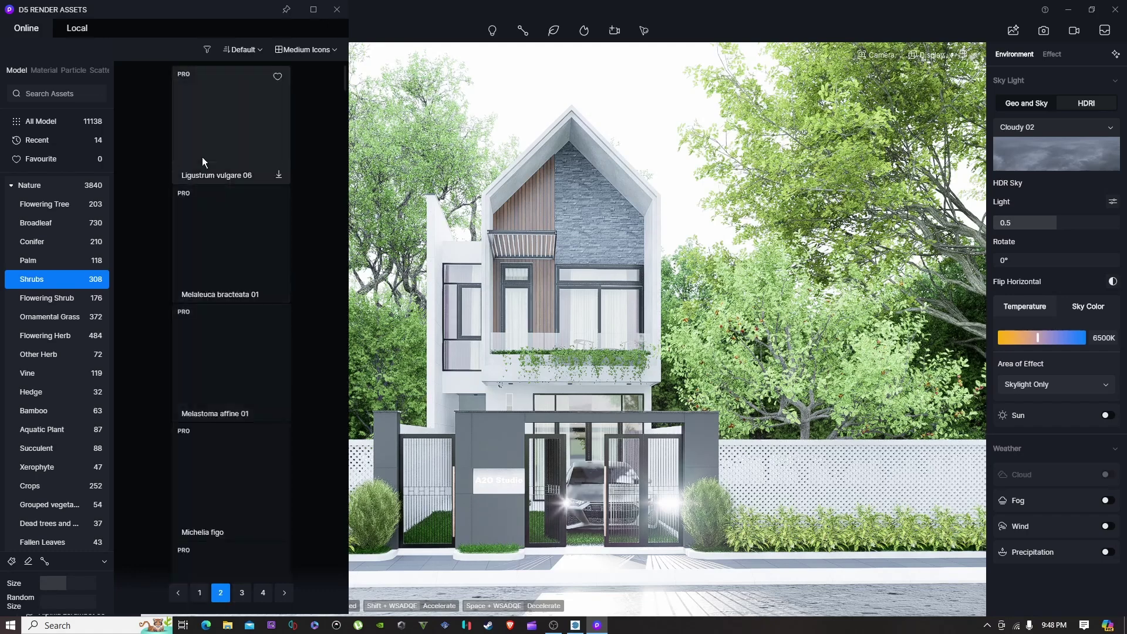
pyautogui.scroll(-2, 202, 155)
pyautogui.scroll(1, 202, 155)
pyautogui.scroll(-1, 202, 155)
pyautogui.click(255, 354)
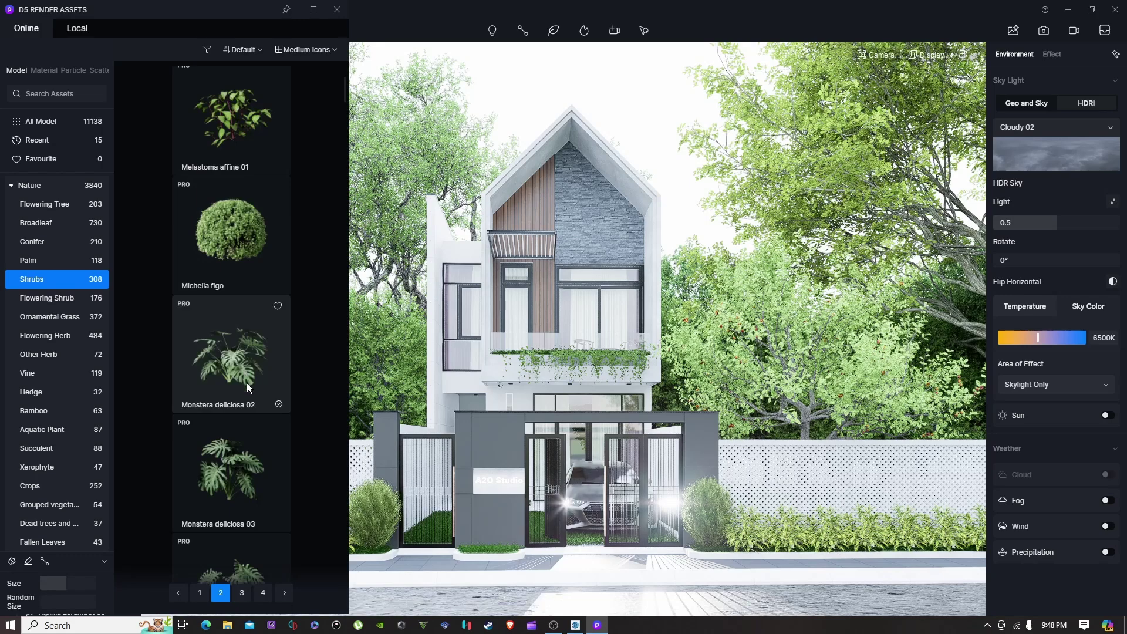
# Step: Place one Monstera deliciosa 02 in the planter below the sign and close the asset library
pyautogui.click(237, 389)
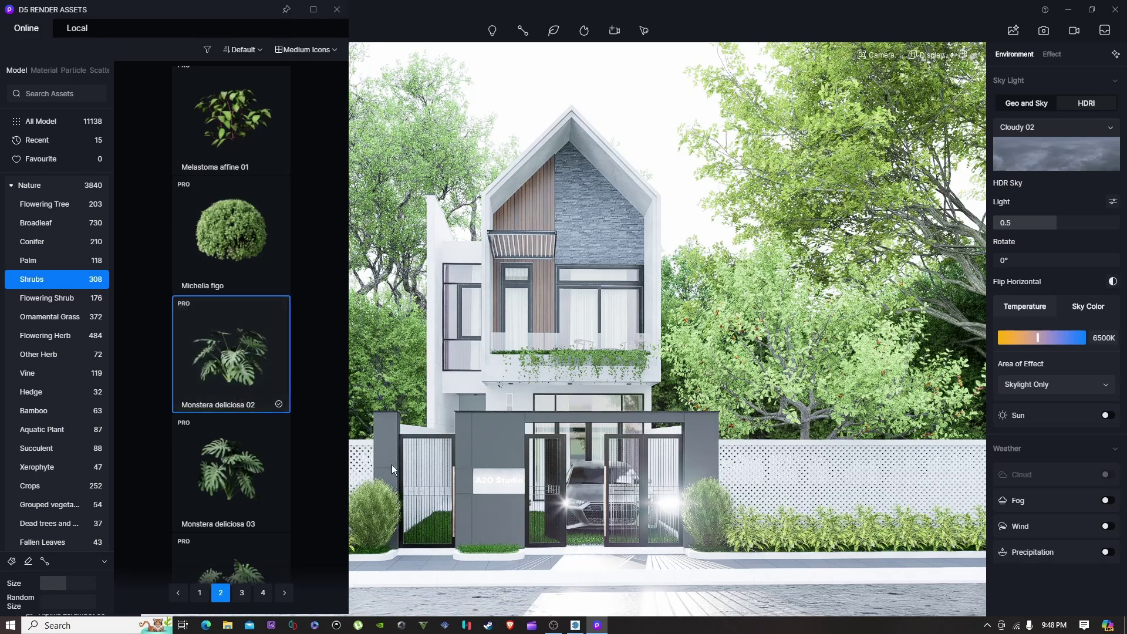
pyautogui.click(488, 556)
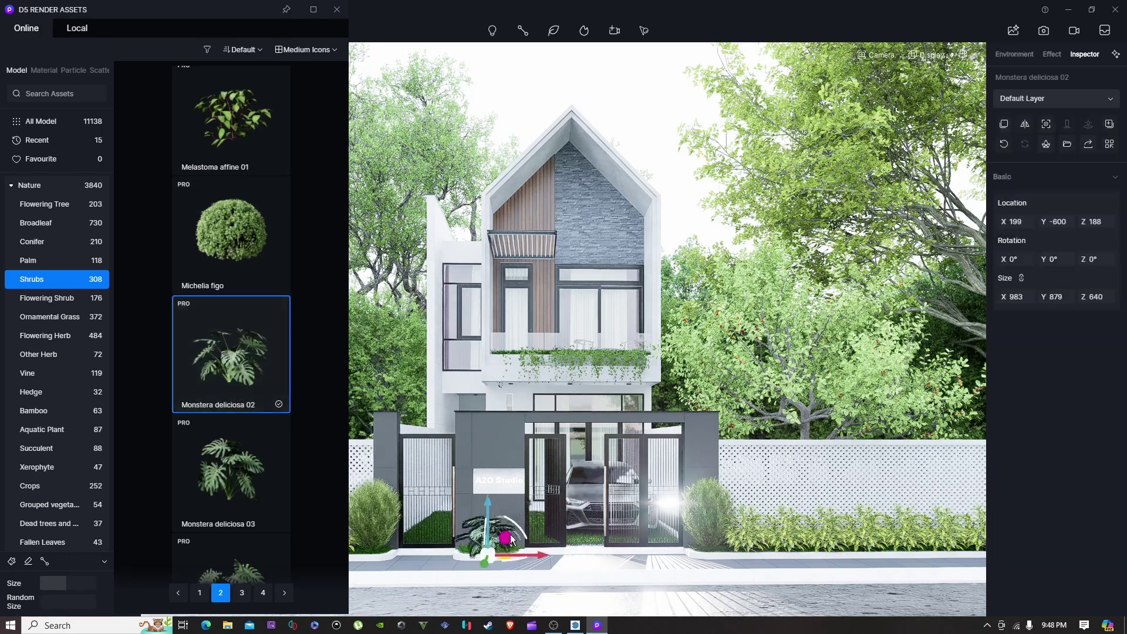
pyautogui.press('Escape')
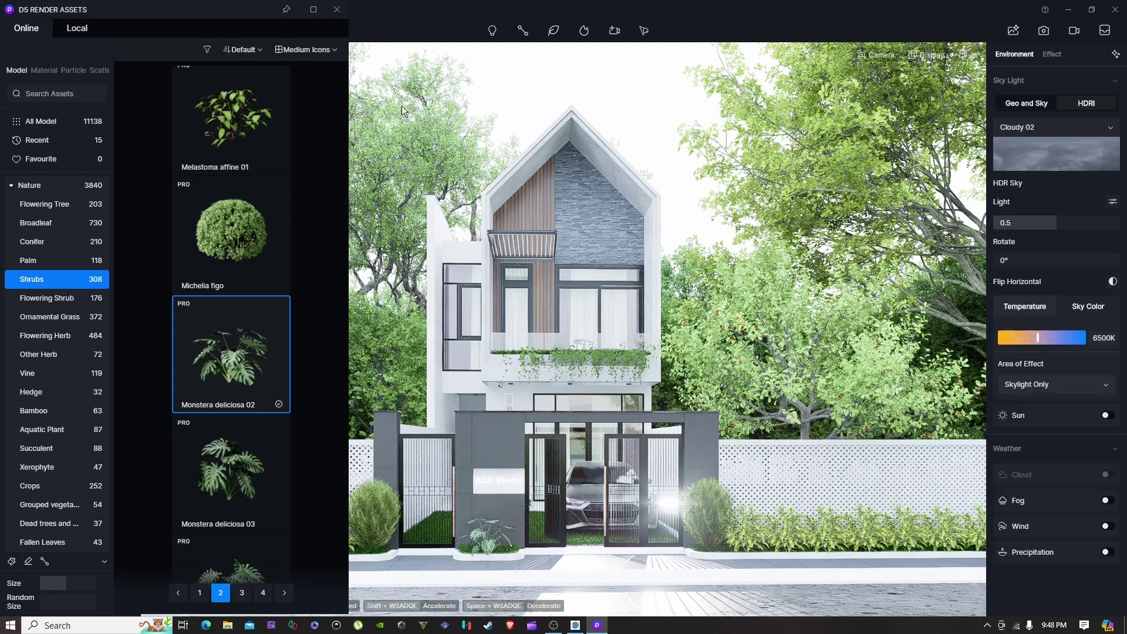
pyautogui.click(330, 6)
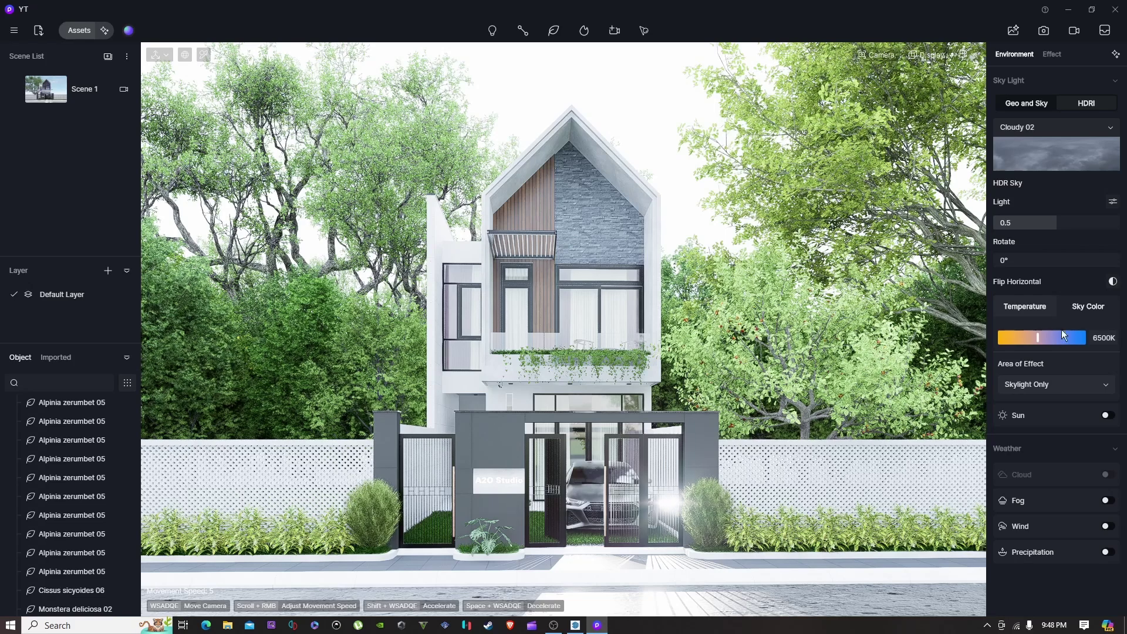
# Step: Separate the HDRI light controls, set the skylight to 0.19, and enable the HDRI sun
pyautogui.click(1111, 203)
pyautogui.moveTo(1036, 247); pyautogui.dragTo(1021, 247)
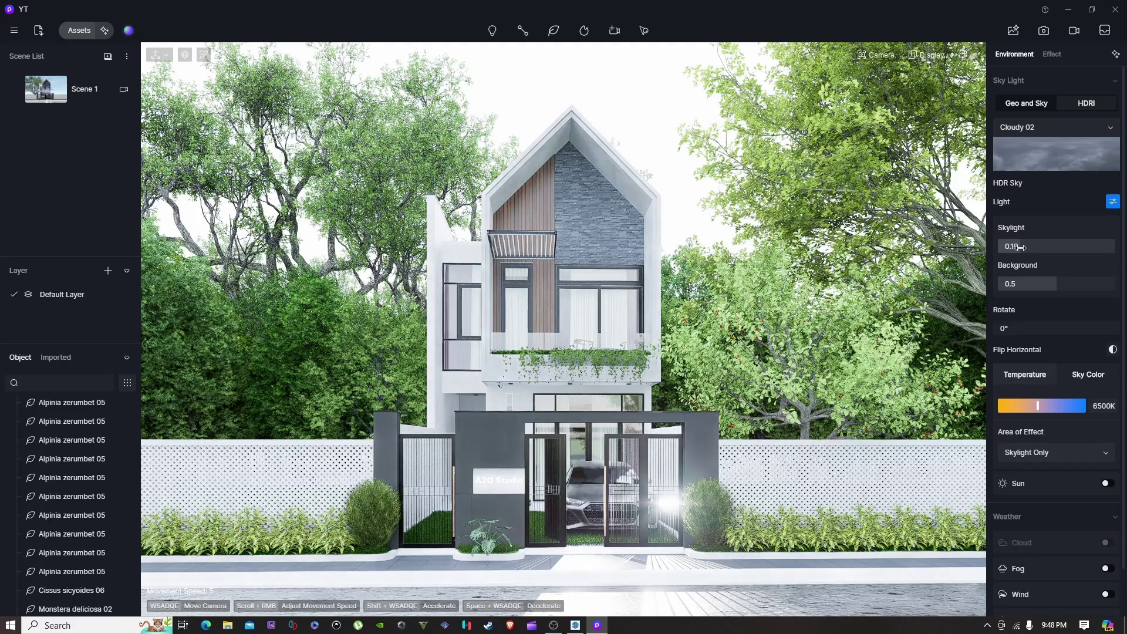
pyautogui.scroll(-2, 1040, 395)
pyautogui.click(1106, 432)
pyautogui.scroll(-3, 1053, 475)
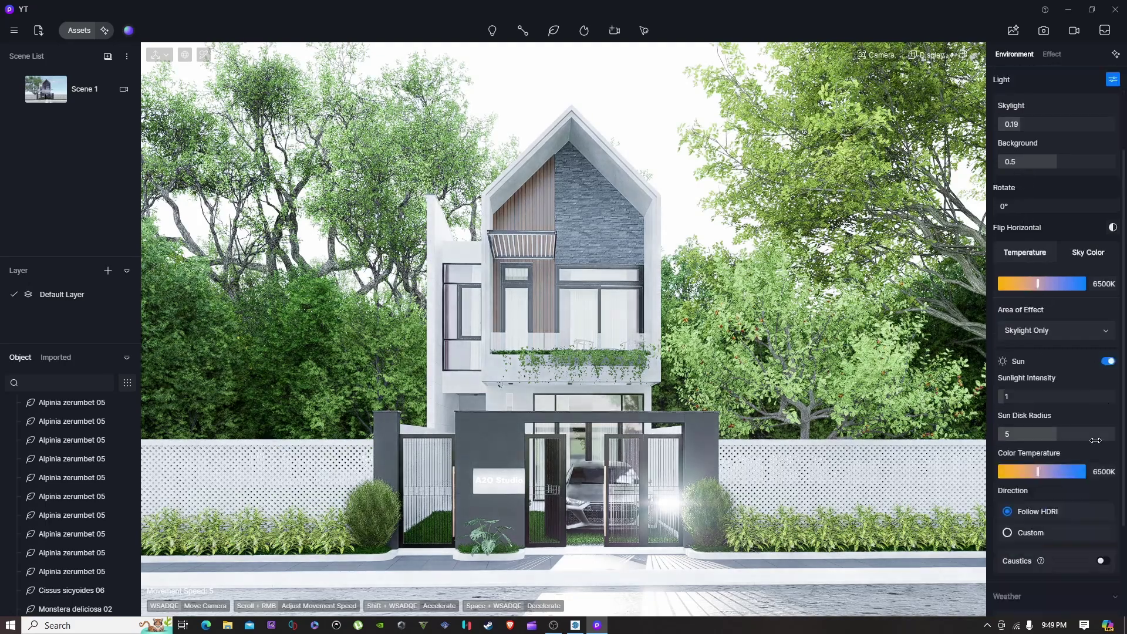
# Step: Give the sun a custom direction with altitude 12.2 and azimuth 187.8, and save the view as a new scene
pyautogui.click(1019, 528)
pyautogui.scroll(-5, 1044, 431)
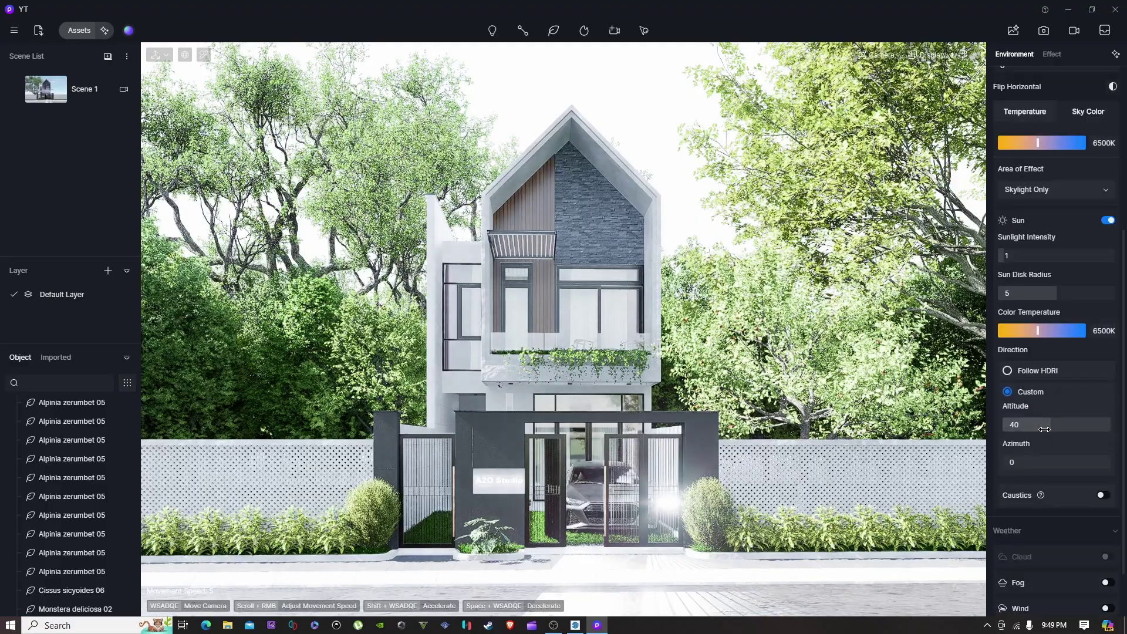
pyautogui.moveTo(1038, 424); pyautogui.dragTo(1022, 425)
pyautogui.moveTo(1020, 463); pyautogui.dragTo(1048, 484)
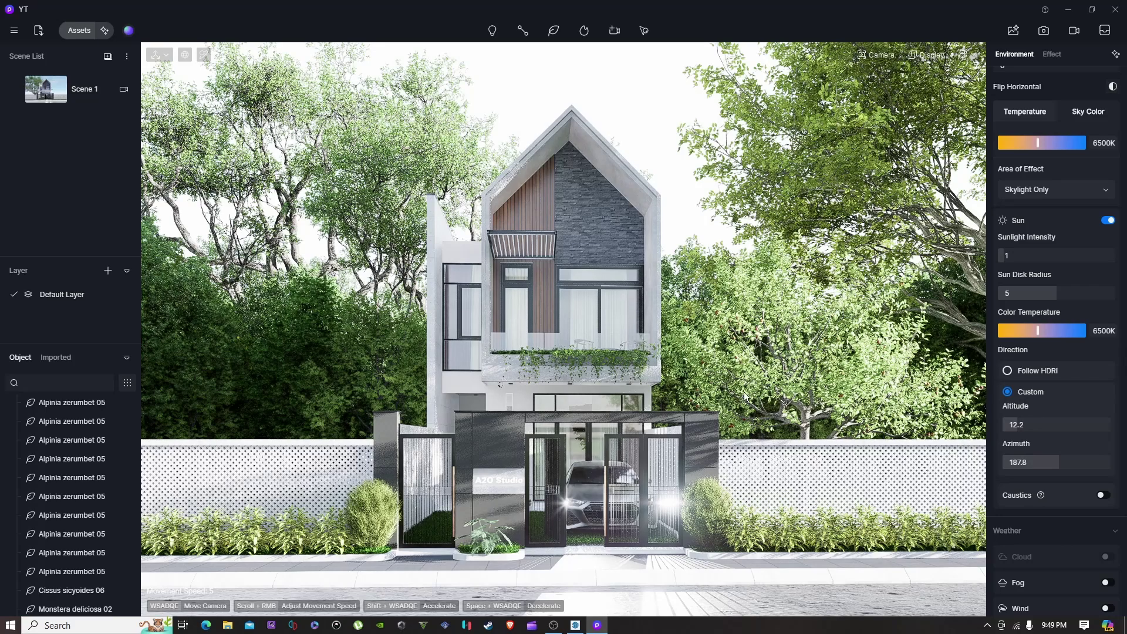
pyautogui.click(110, 57)
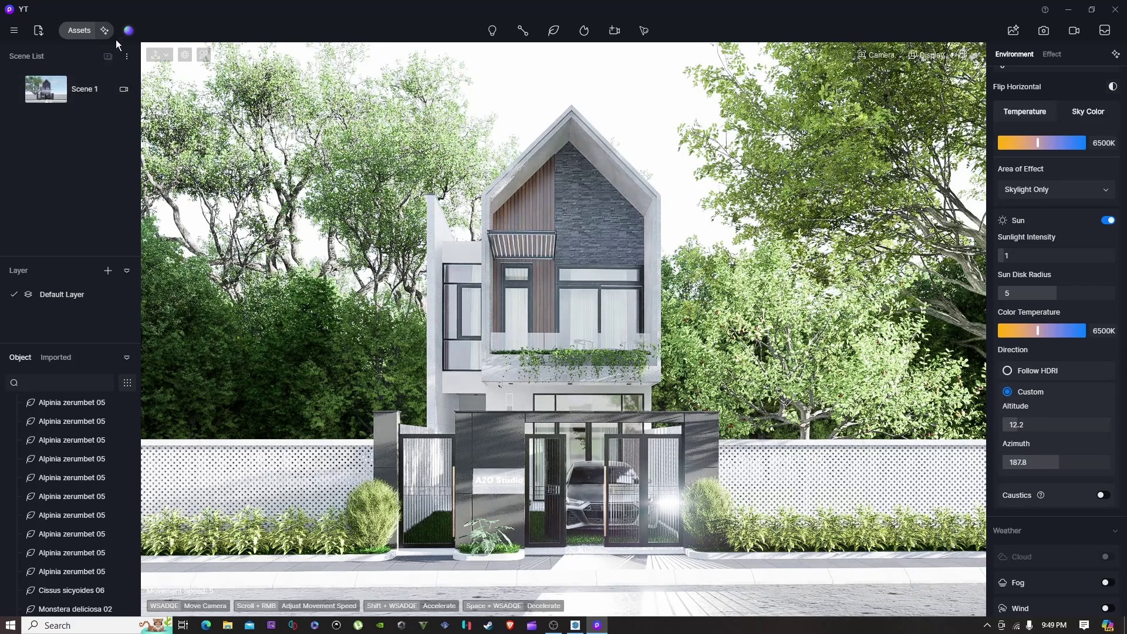
# Step: Apply the Exterior-Cloudy preset from page 3 of the D5 Curated Studio presets and move the preset window off the house
pyautogui.click(128, 30)
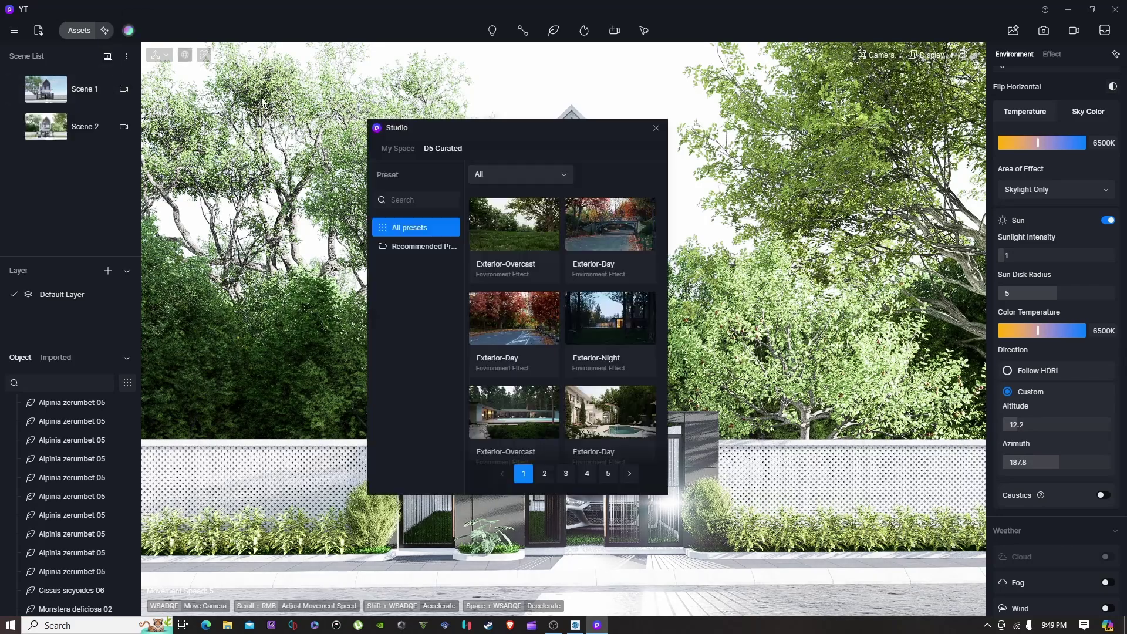
pyautogui.click(588, 472)
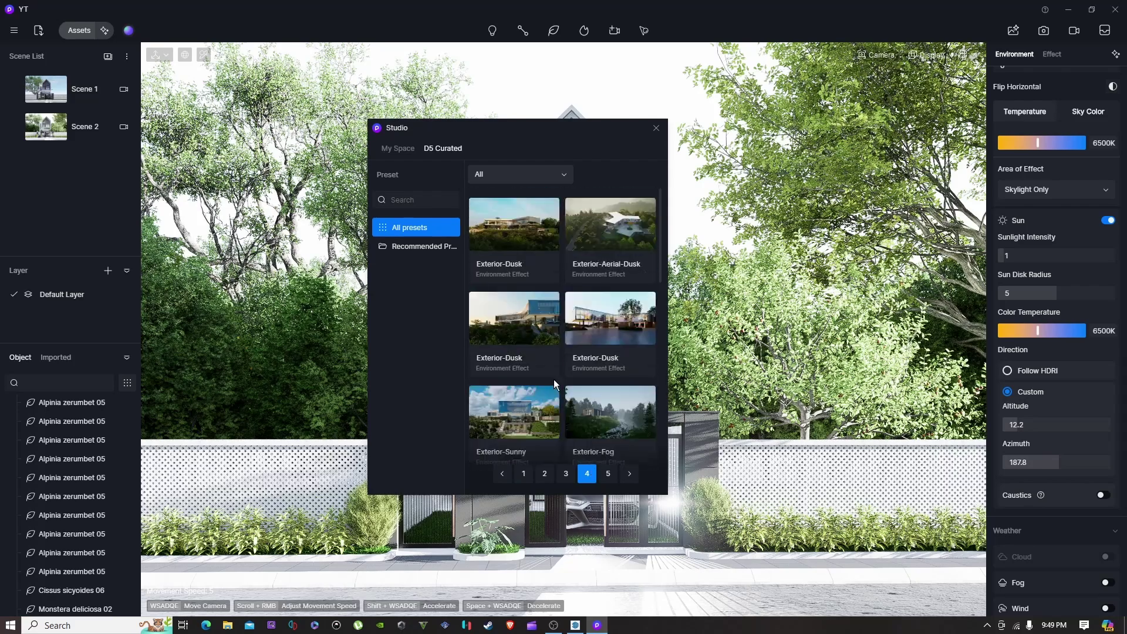
pyautogui.scroll(-5, 540, 291)
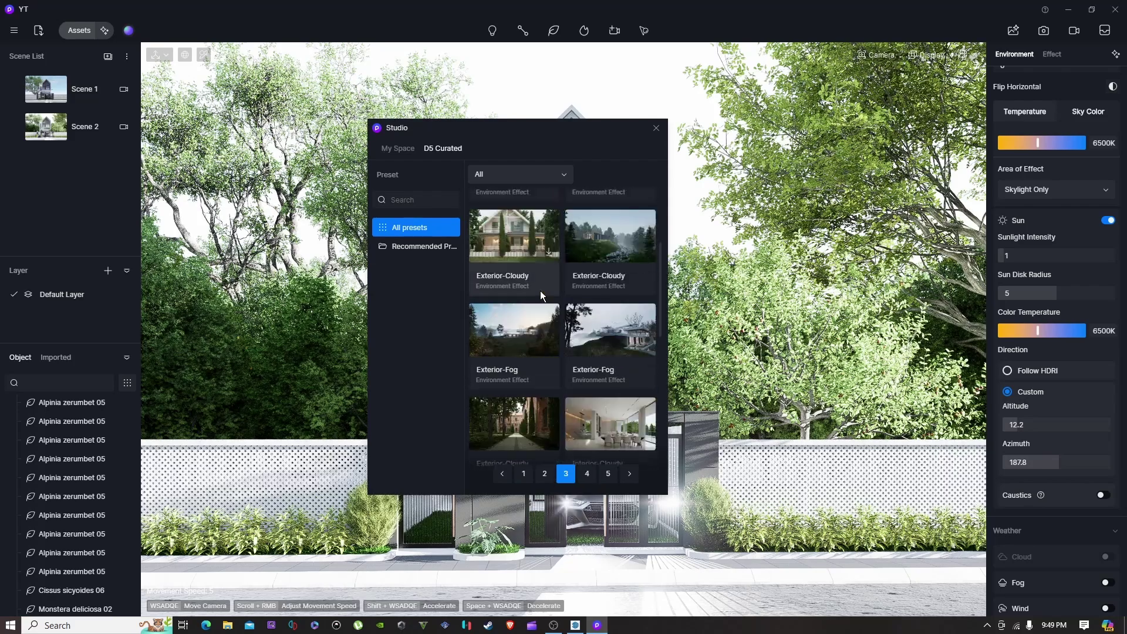
pyautogui.scroll(2, 533, 330)
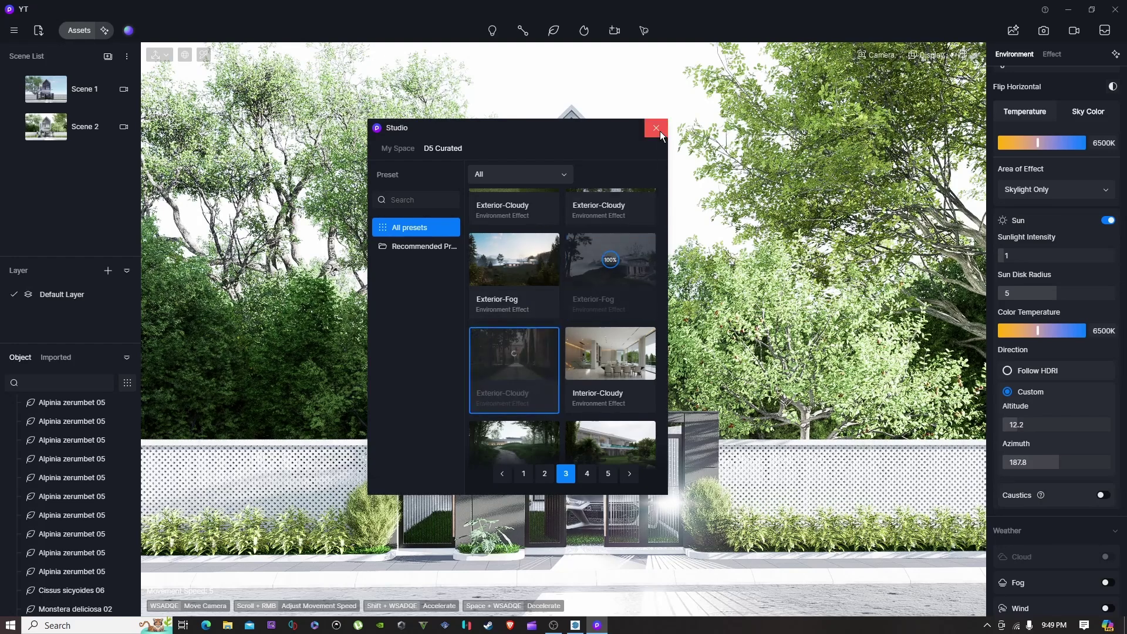
pyautogui.moveTo(596, 129); pyautogui.dragTo(122, 85)
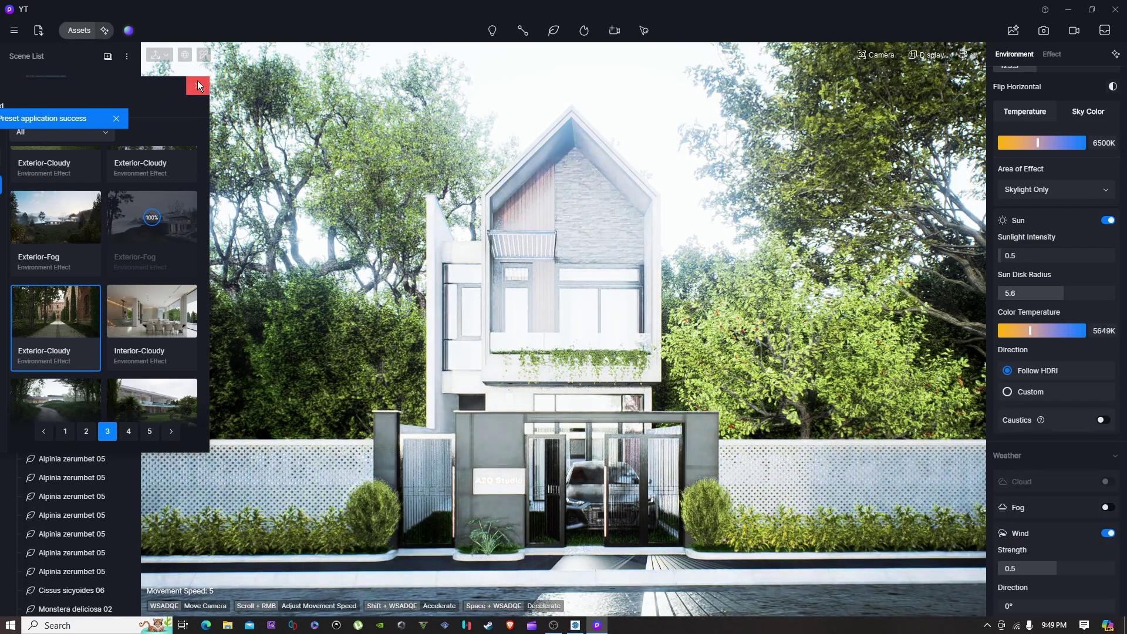
# Step: Try a custom sun direction with altitude 30.8 and azimuth 146.7, and an HDRI background brightness of 0.04
pyautogui.click(1049, 392)
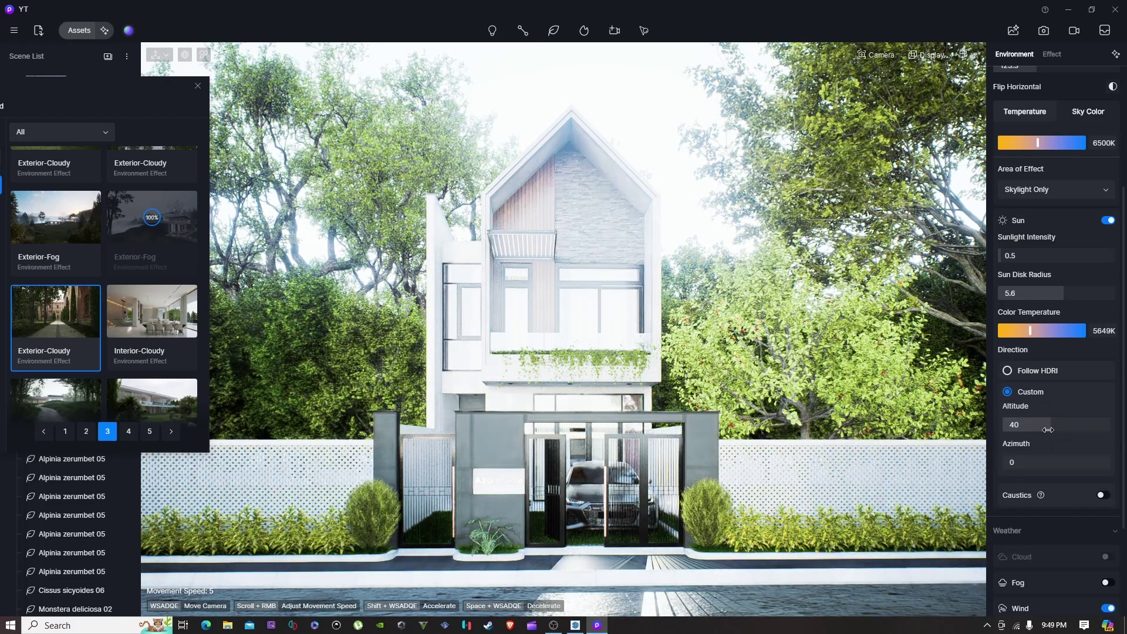
pyautogui.moveTo(1011, 424); pyautogui.dragTo(1034, 462)
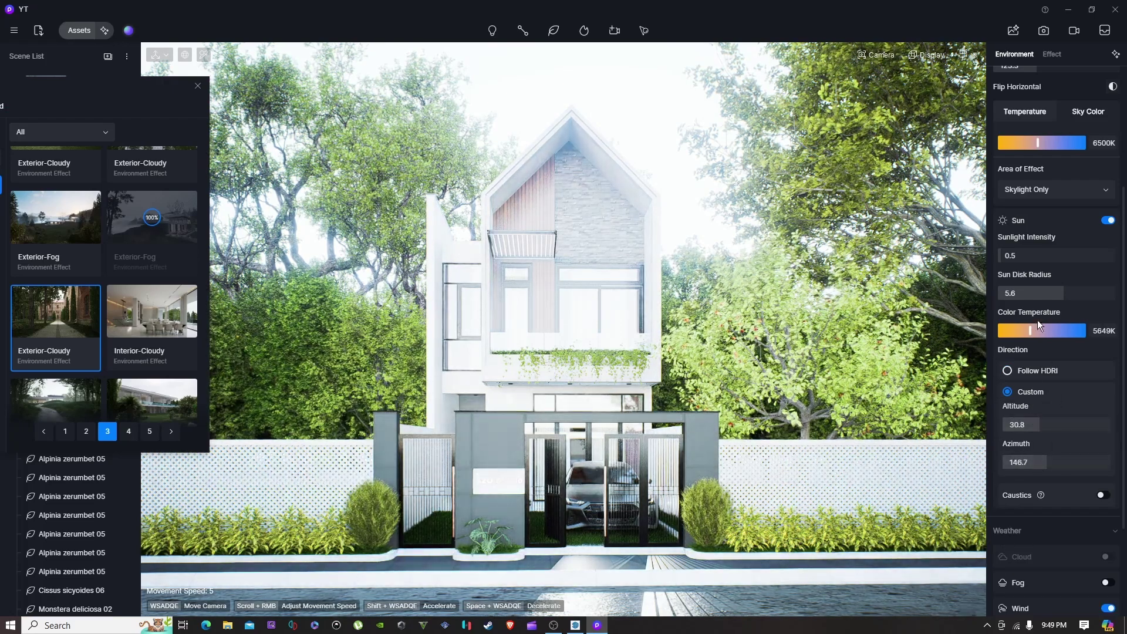
pyautogui.scroll(3, 1034, 293)
pyautogui.click(1112, 202)
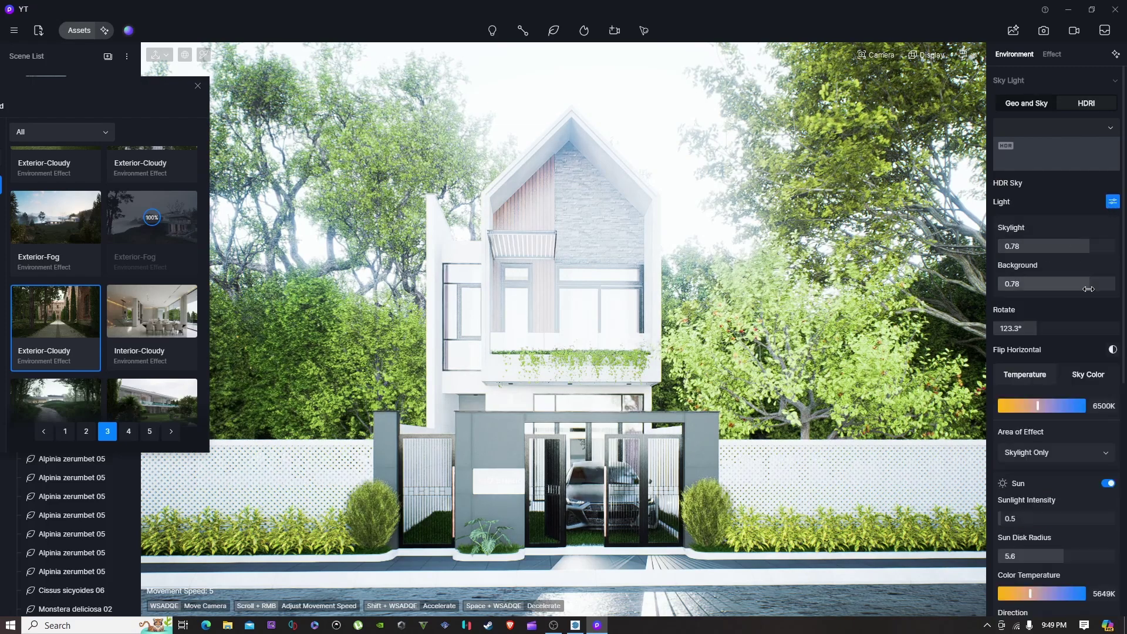
pyautogui.moveTo(1058, 289); pyautogui.dragTo(1003, 286)
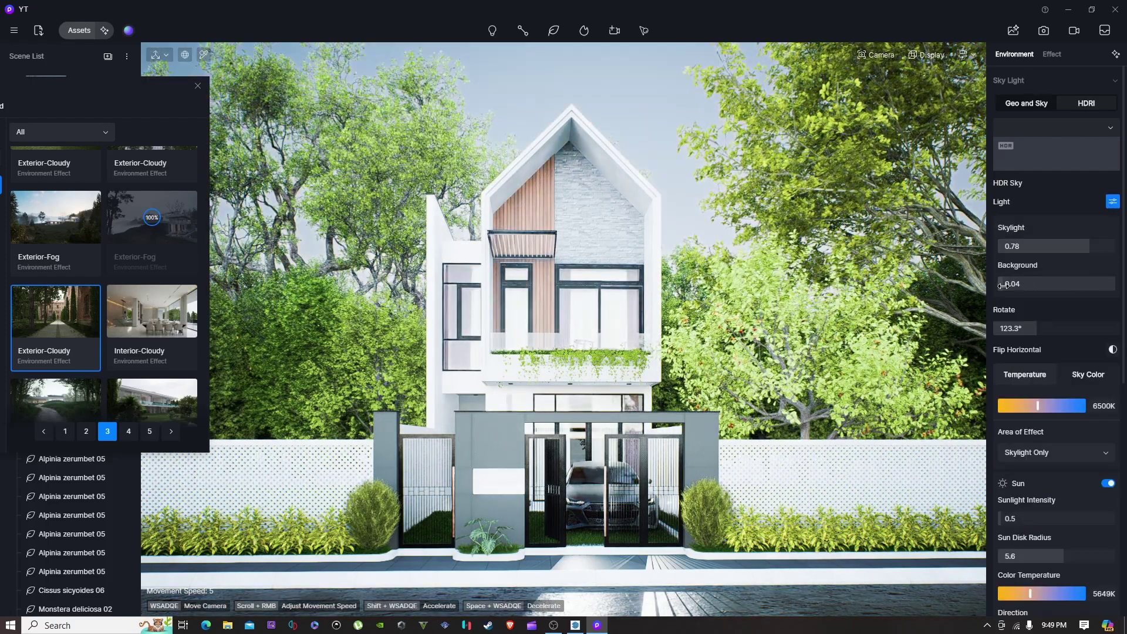
# Step: Apply the Exterior-Fog preset and give the sun a custom direction with altitude 32.8 and azimuth 236.7
pyautogui.click(72, 230)
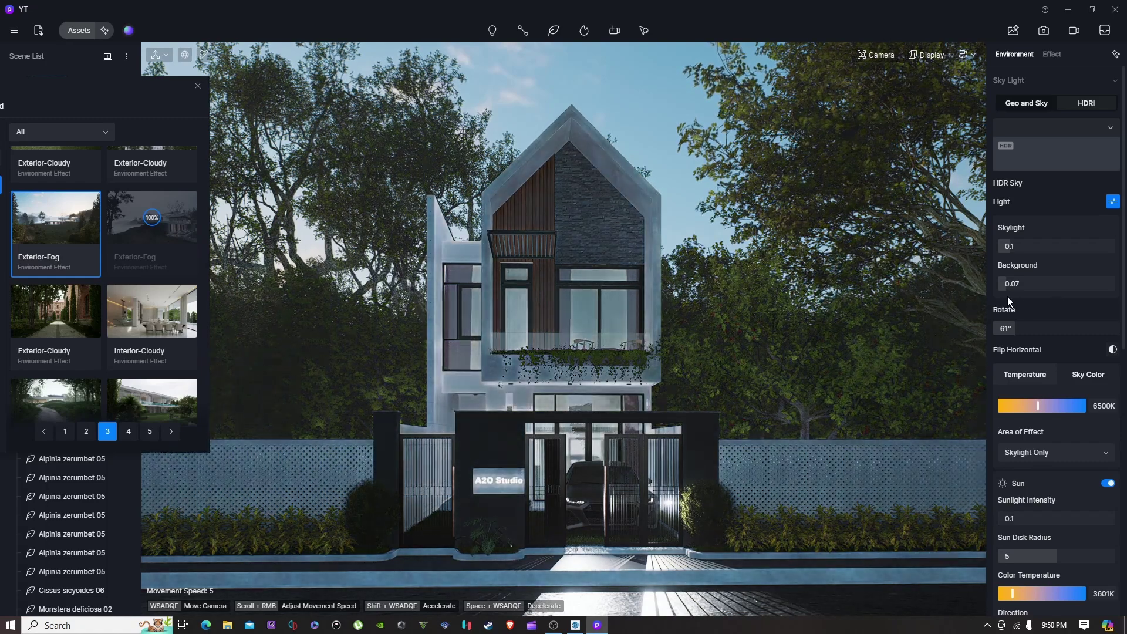
pyautogui.scroll(-5, 1028, 282)
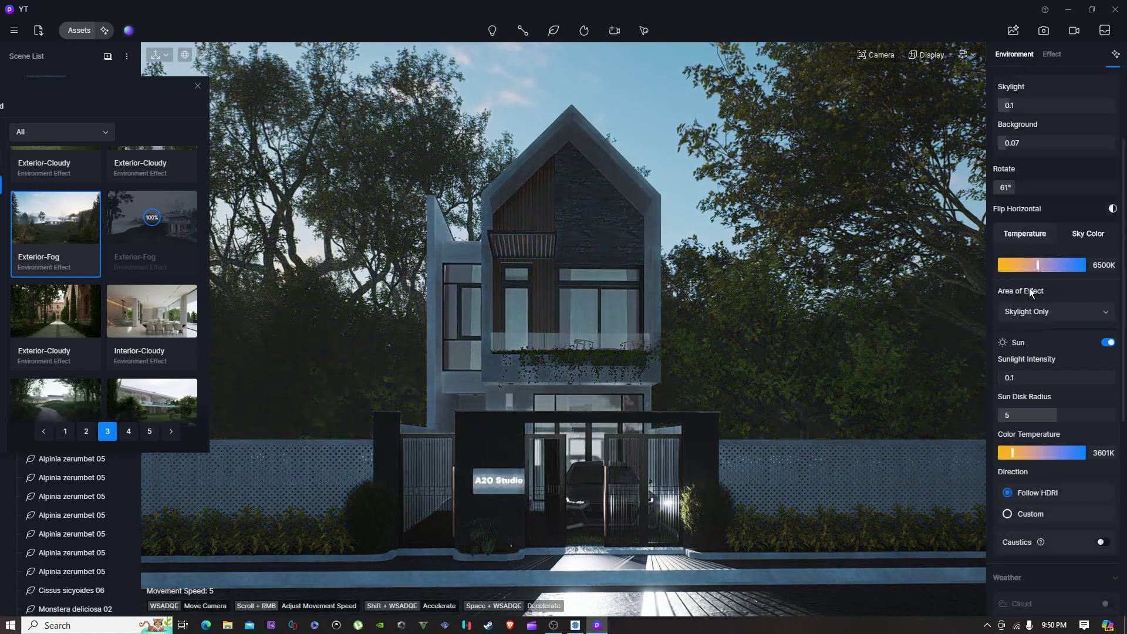
pyautogui.click(1032, 379)
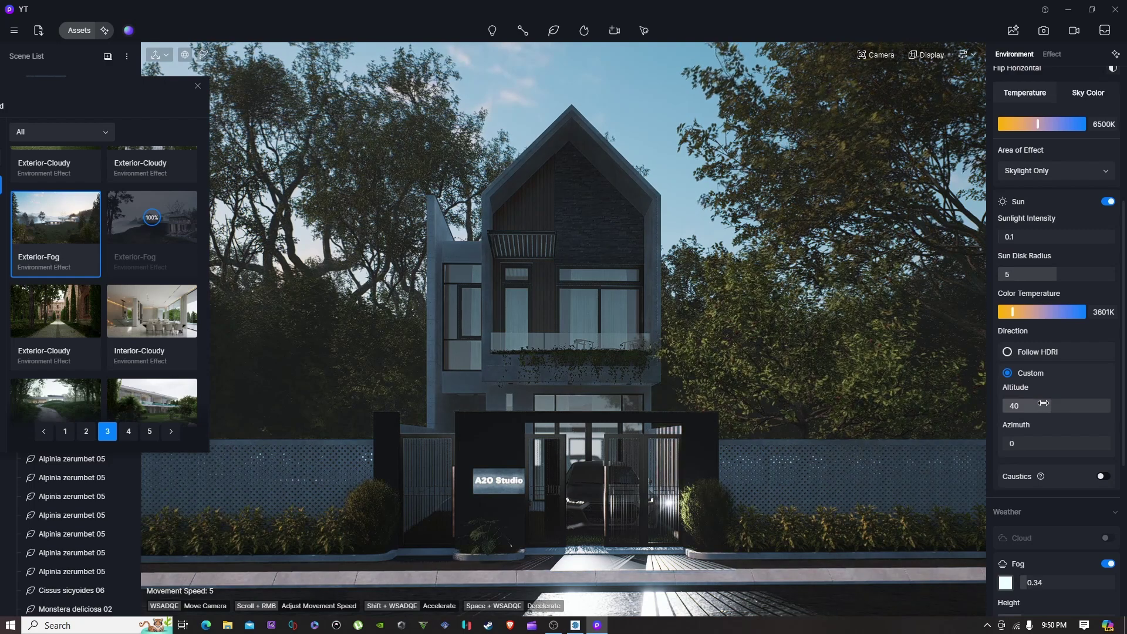
pyautogui.moveTo(1034, 404); pyautogui.dragTo(1122, 416)
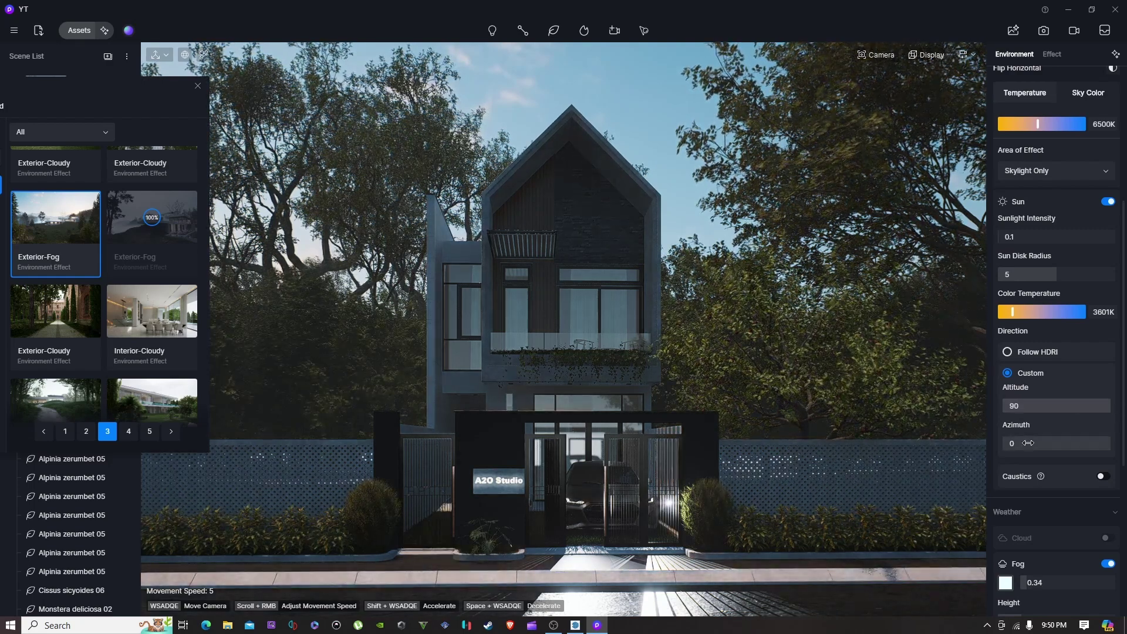
pyautogui.moveTo(1102, 401); pyautogui.dragTo(1067, 445)
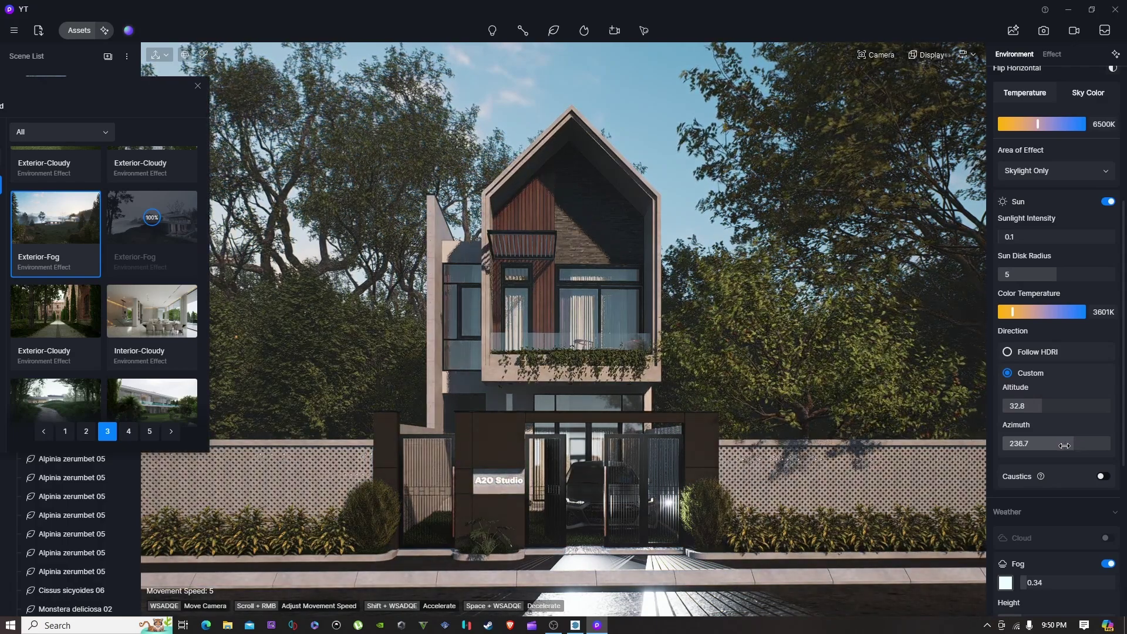
# Step: Lower the light intensity of the car in the garage and deselect the car
pyautogui.click(580, 505)
pyautogui.moveTo(1052, 530); pyautogui.dragTo(1002, 527)
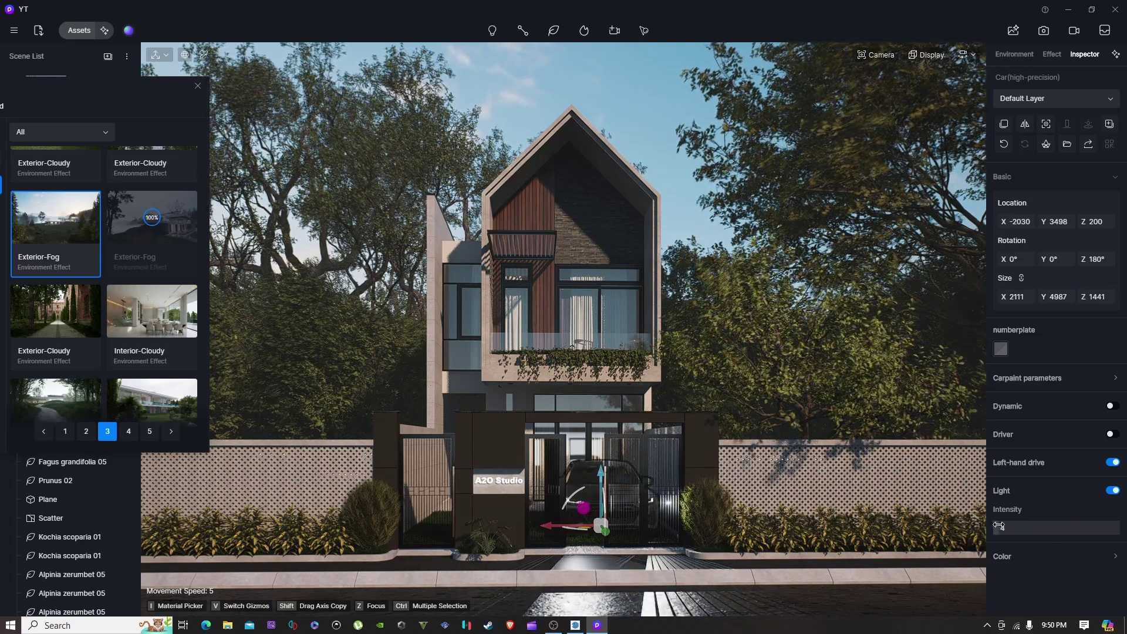
pyautogui.click(657, 396)
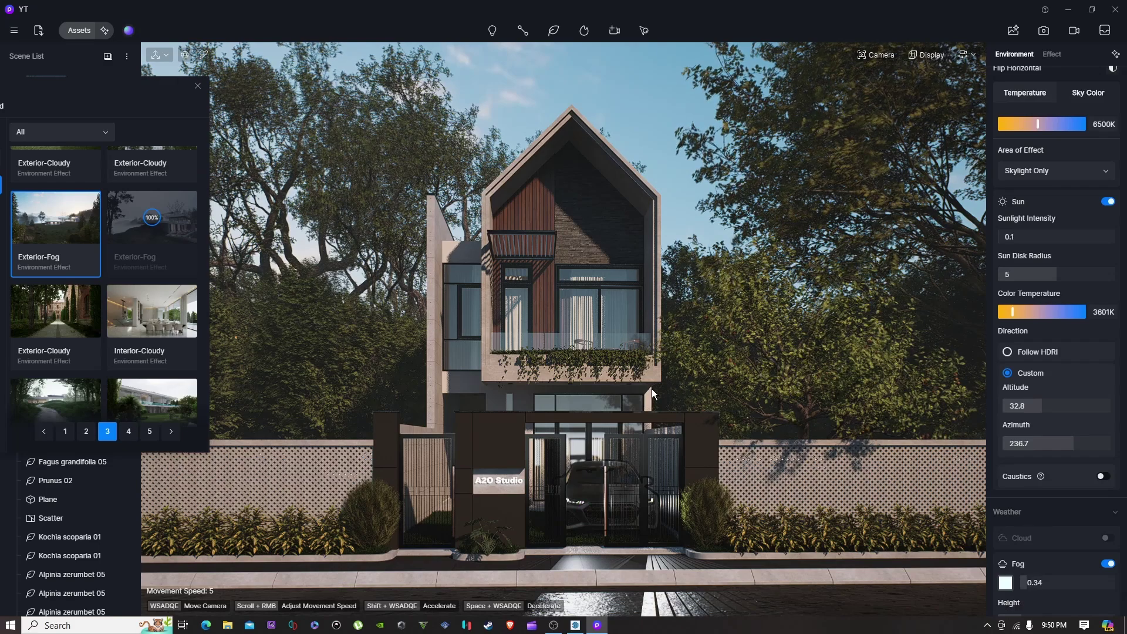
# Step: Save the Exterior-Fog lighting as a new scene and update it with a sun color temperature of 5950K
pyautogui.click(196, 85)
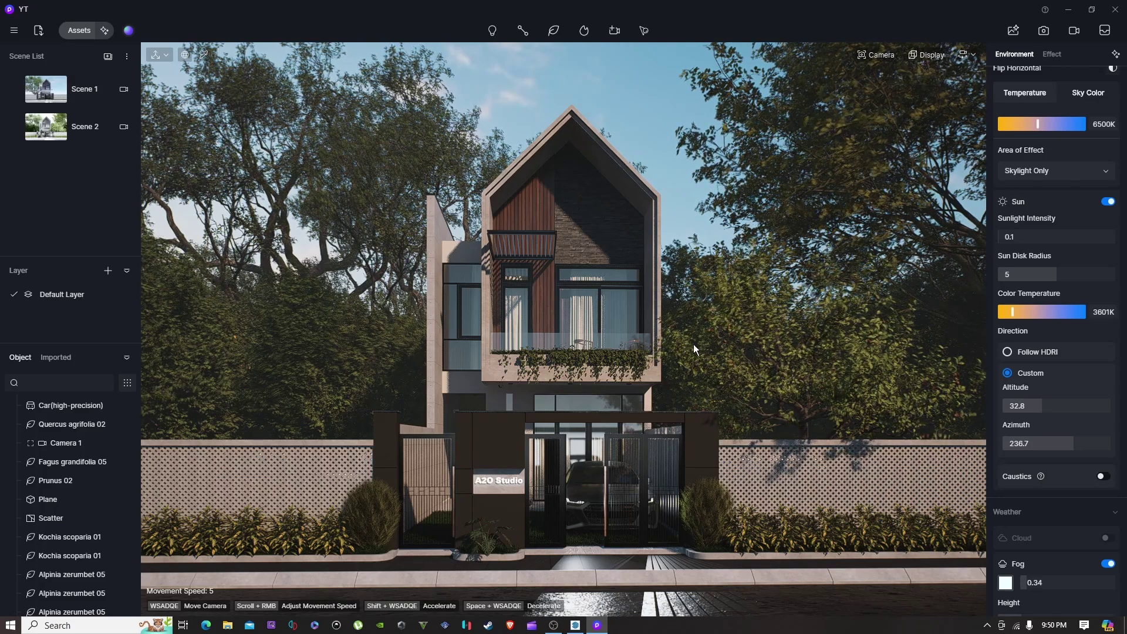
pyautogui.click(107, 58)
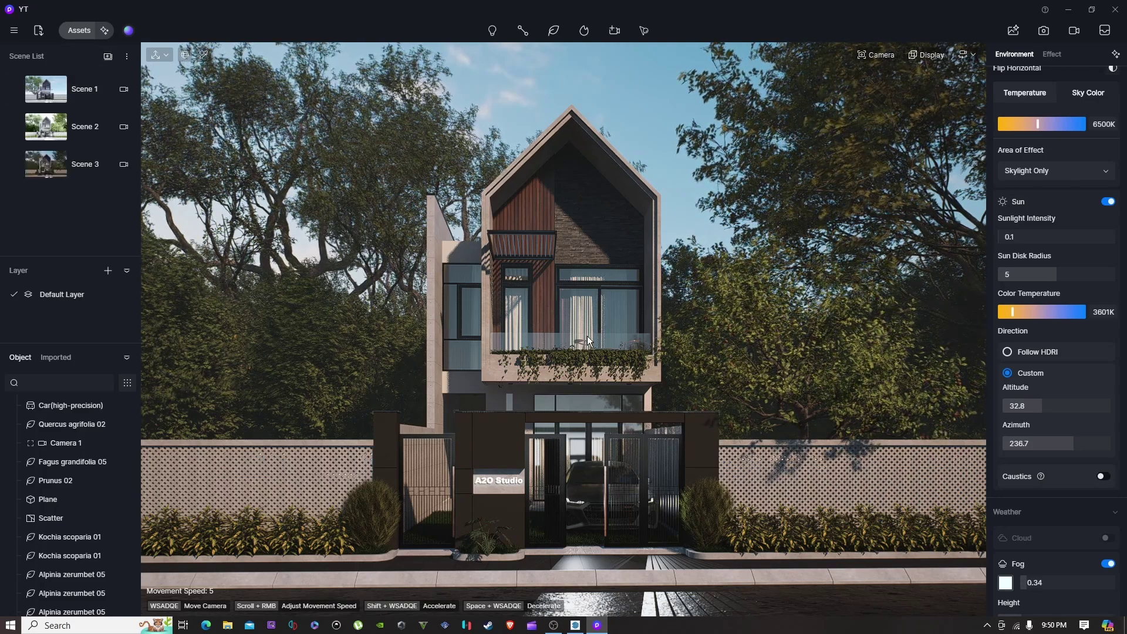
pyautogui.moveTo(1023, 311); pyautogui.dragTo(1035, 311)
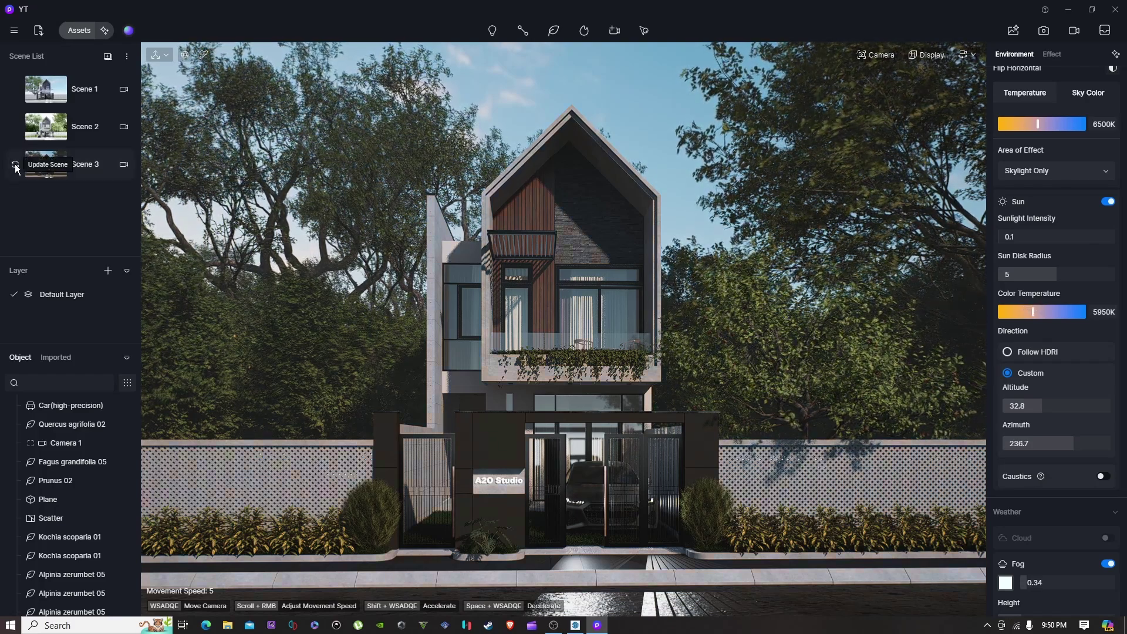
# Step: Review the camera settings and the LUT and post-processing values of the current scene
pyautogui.click(893, 56)
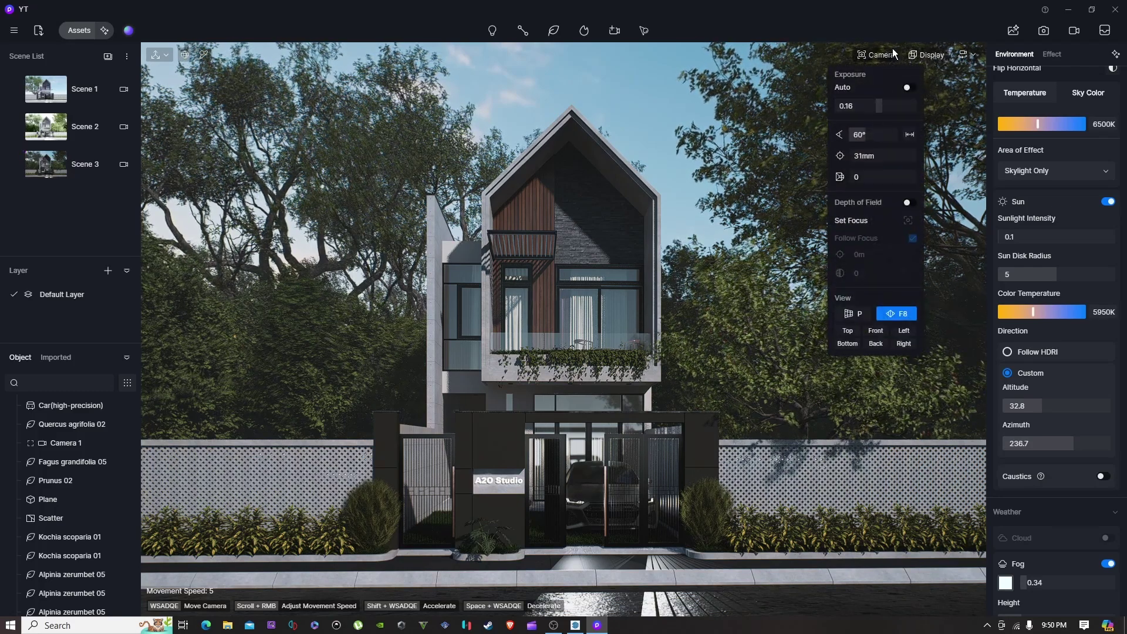
pyautogui.click(876, 56)
pyautogui.click(1056, 53)
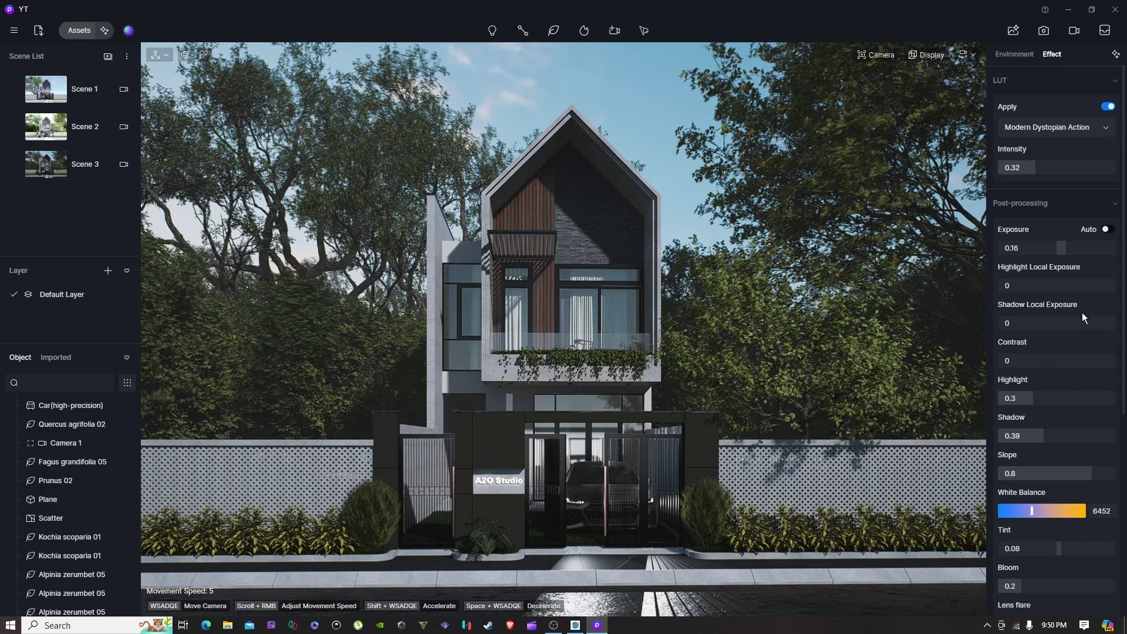
pyautogui.scroll(-3, 1074, 314)
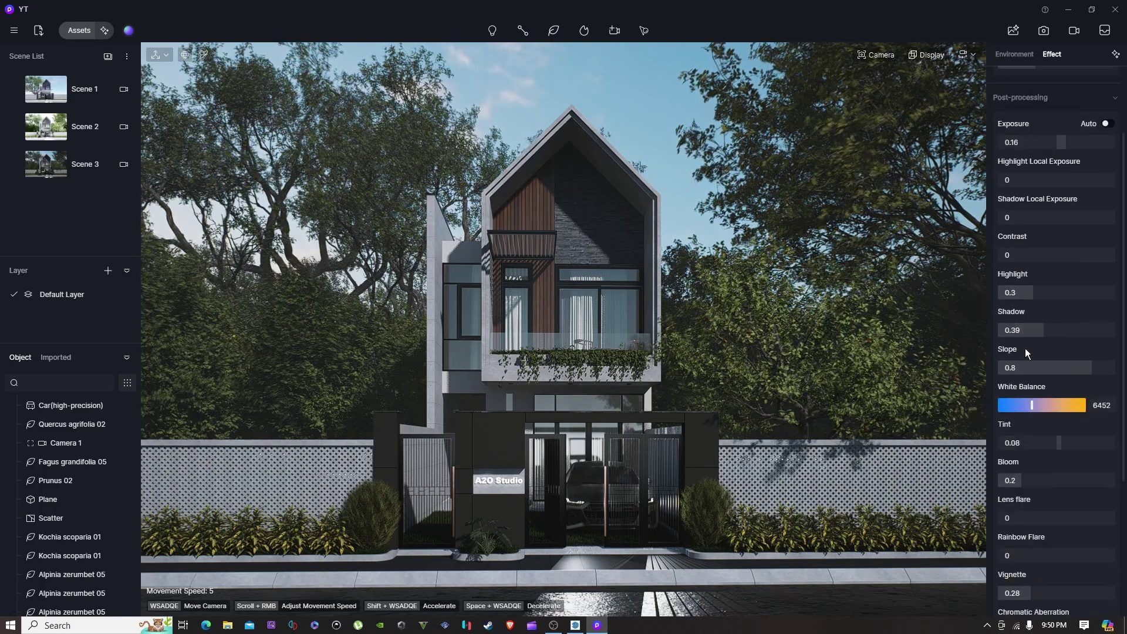
pyautogui.scroll(-3, 1012, 452)
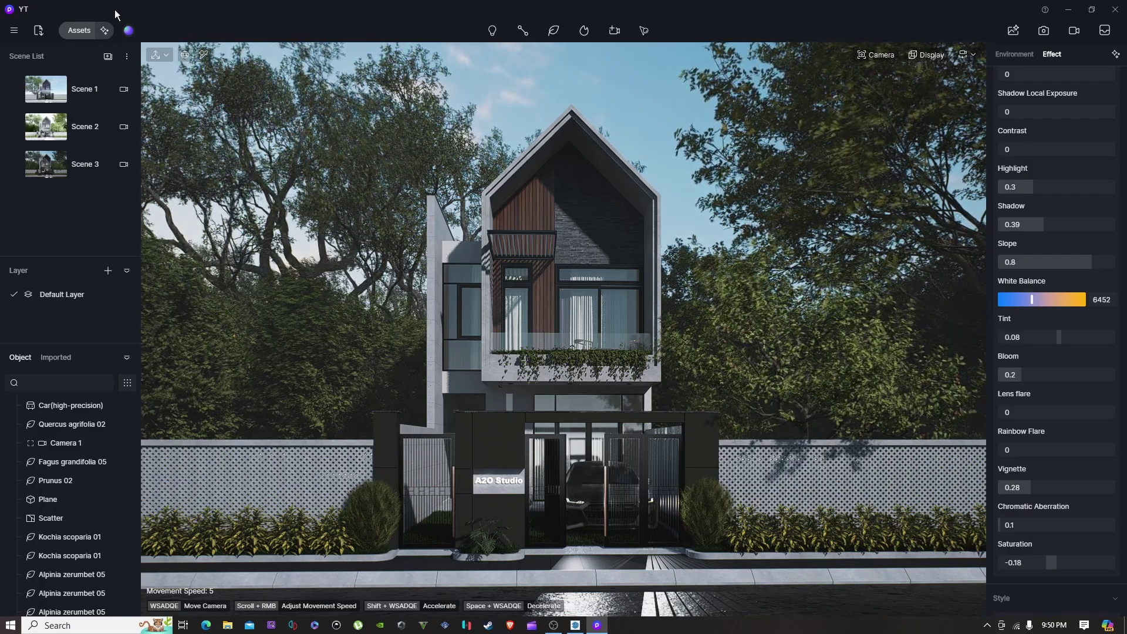
# Step: Apply the Exterior-Sunset preset from page 2 of the Studio presets
pyautogui.click(130, 32)
pyautogui.scroll(-5, 97, 285)
pyautogui.scroll(-1, 139, 387)
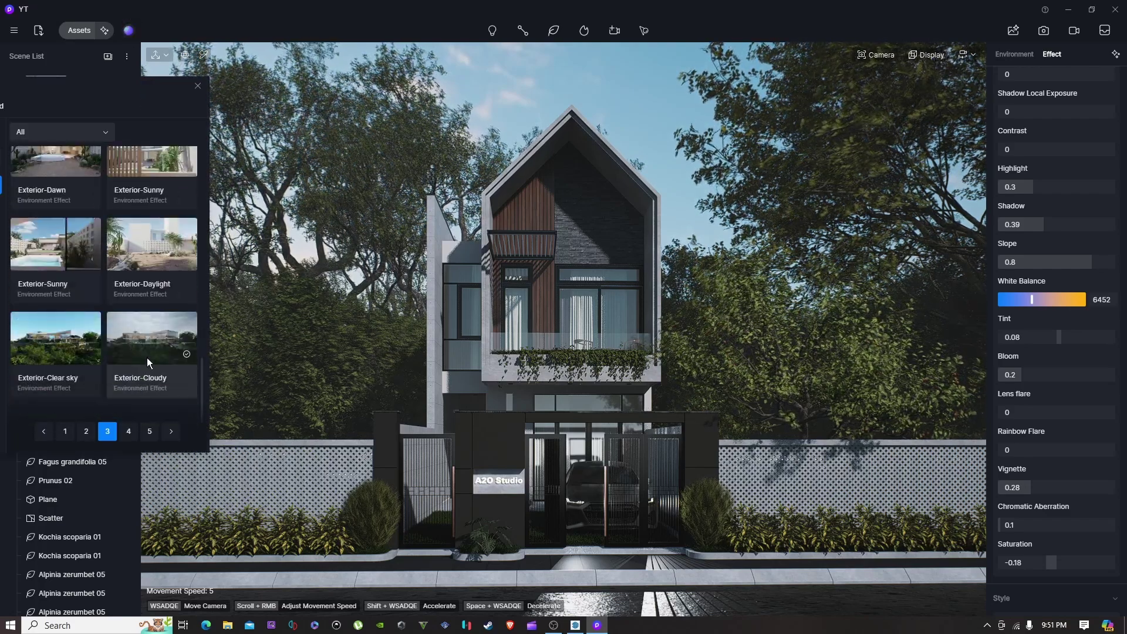
pyautogui.click(88, 432)
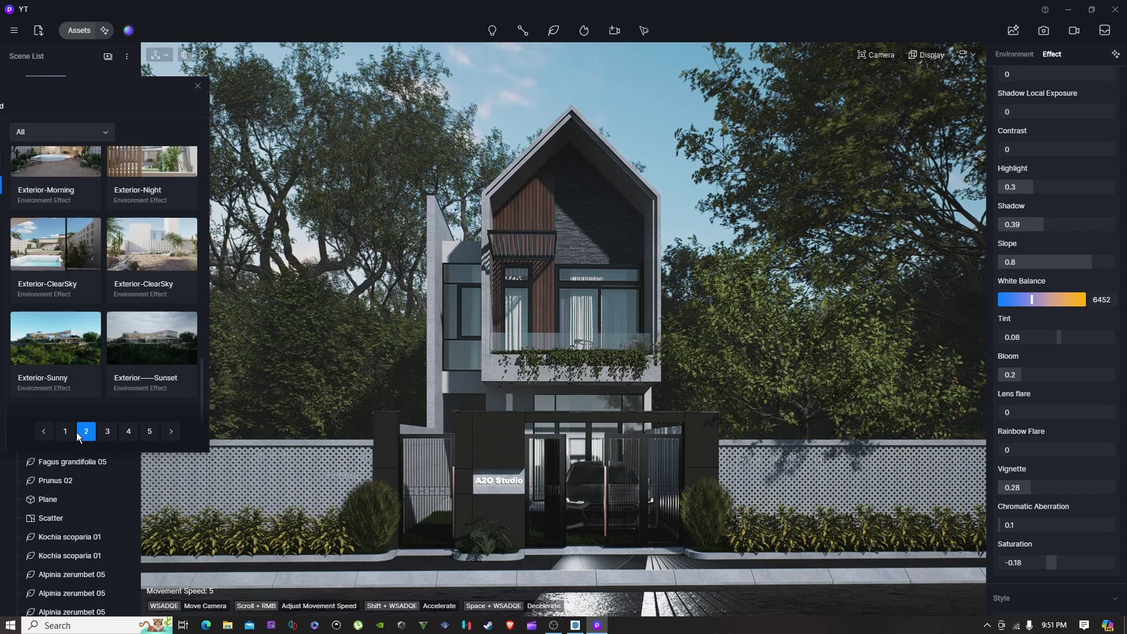
pyautogui.click(155, 343)
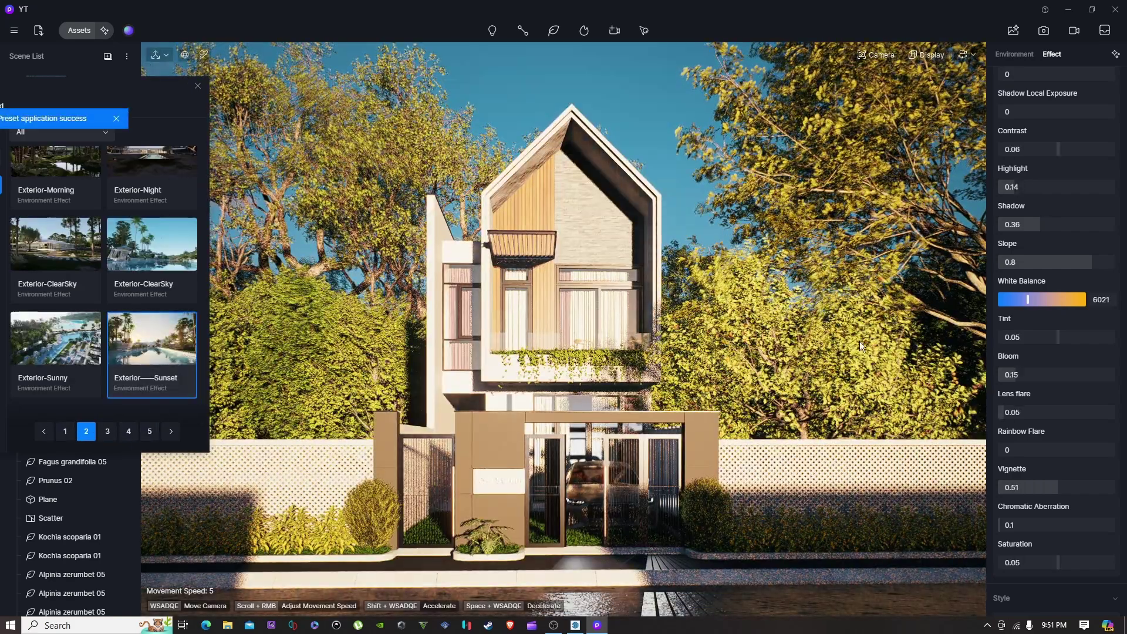
# Step: Give the sun a custom direction with altitude 51.4 and azimuth 285.7, and set its color temperature to 6250K
pyautogui.click(1019, 56)
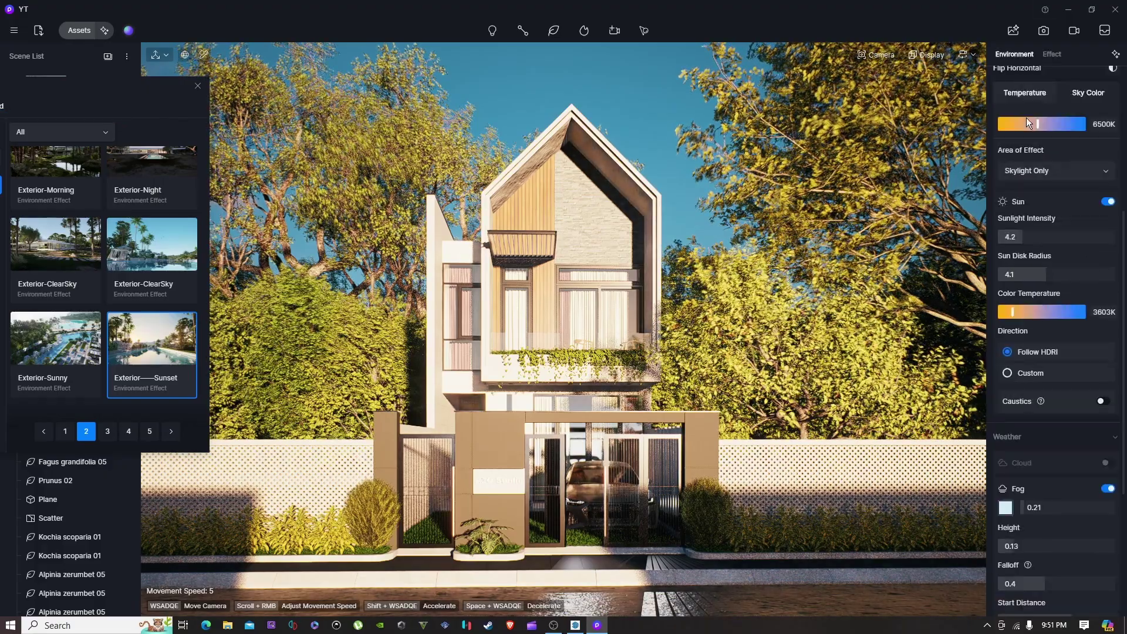
pyautogui.click(1027, 374)
pyautogui.moveTo(1029, 406); pyautogui.dragTo(1064, 406)
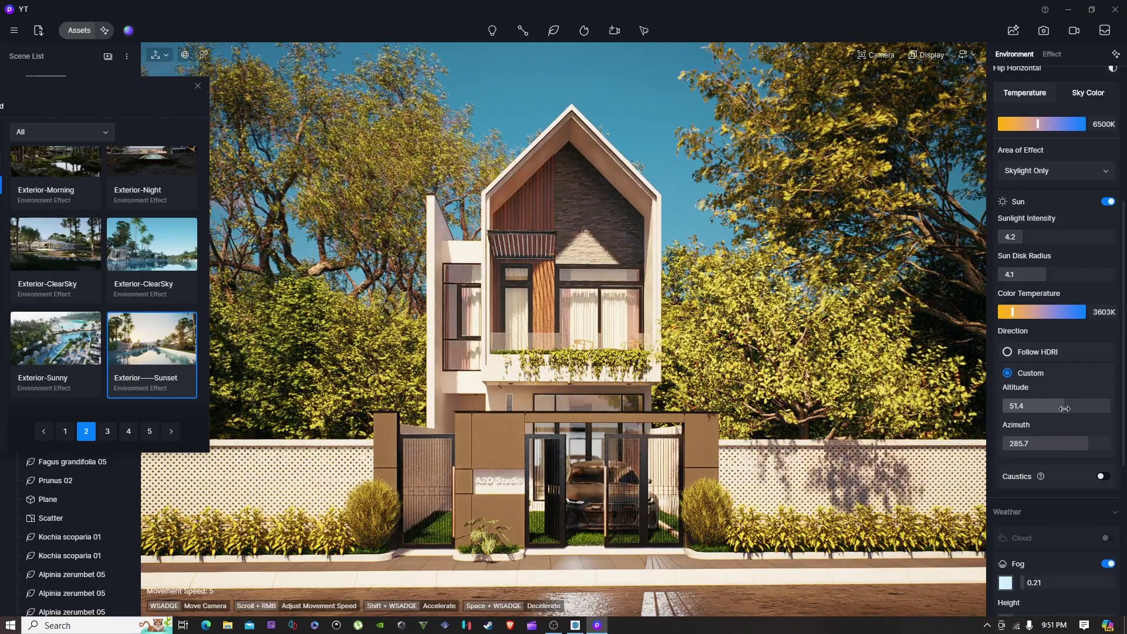
pyautogui.moveTo(1013, 311); pyautogui.dragTo(1036, 309)
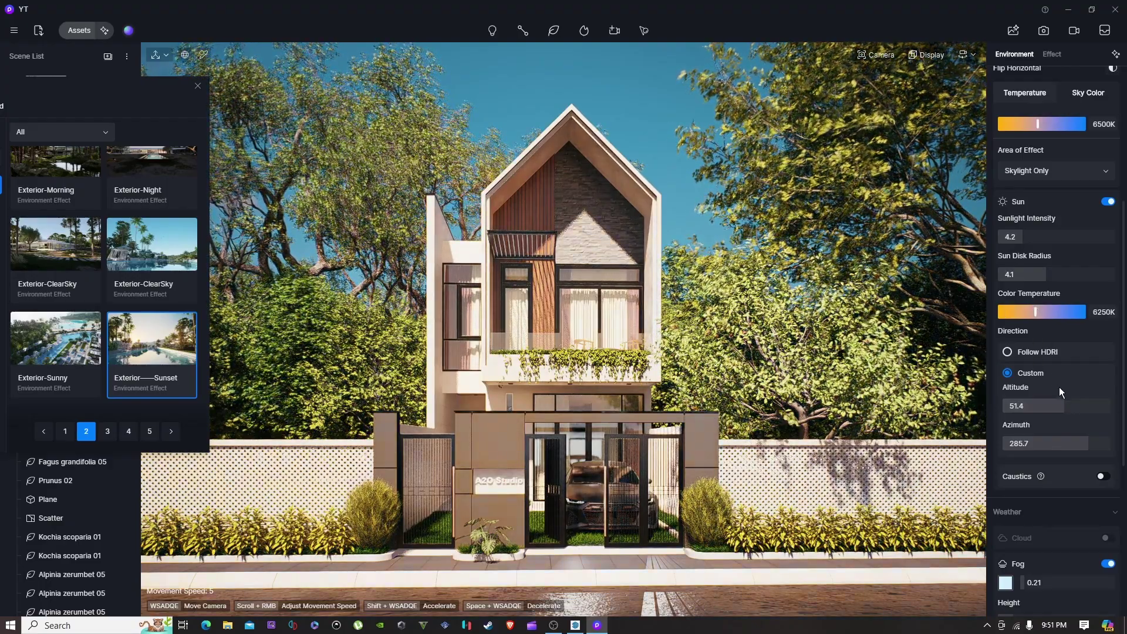
# Step: Change the sun's azimuth to 223, close the preset library and save the view as a new scene
pyautogui.click(1062, 441)
pyautogui.moveTo(1062, 439); pyautogui.dragTo(1070, 438)
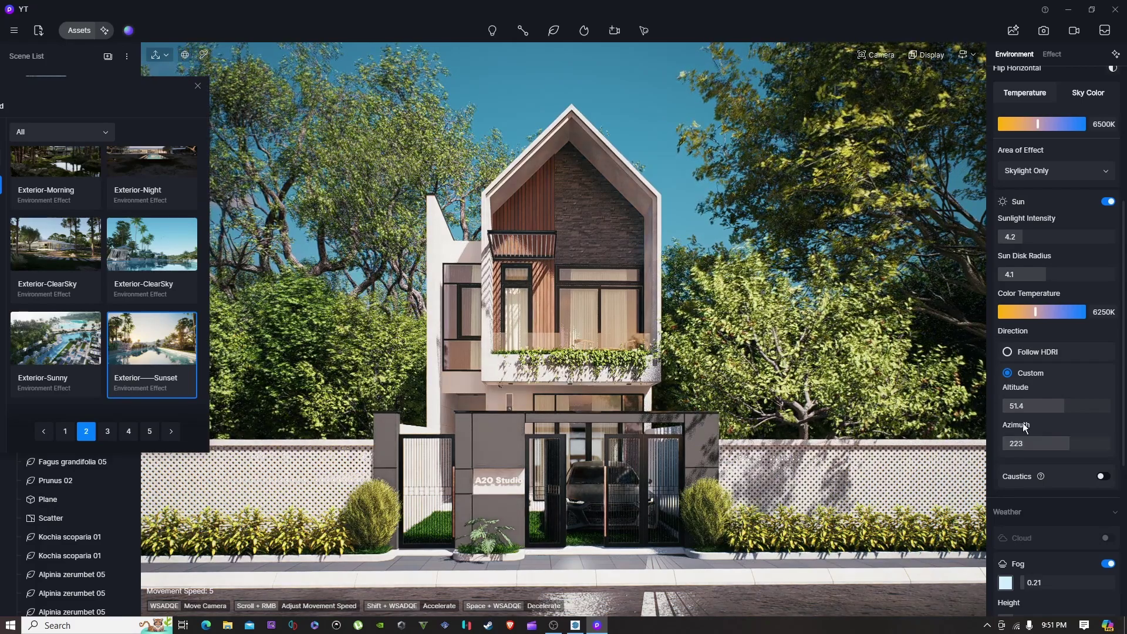
pyautogui.click(196, 87)
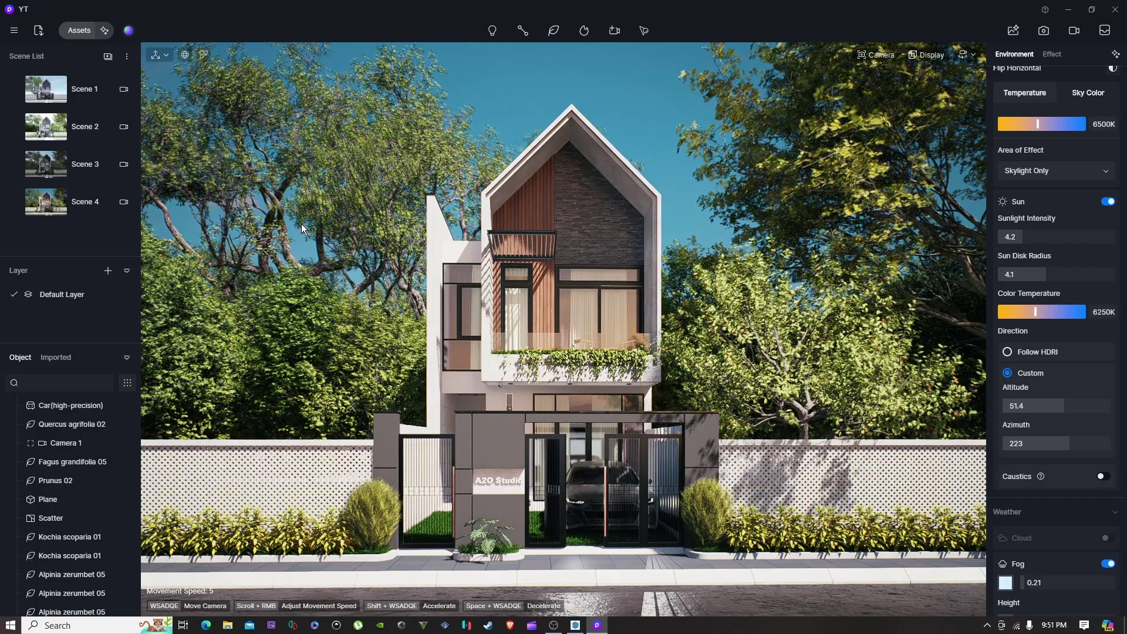
# Step: Apply the Exterior-Rainy environment preset from page 5 of the preset library
pyautogui.click(128, 30)
pyautogui.click(151, 432)
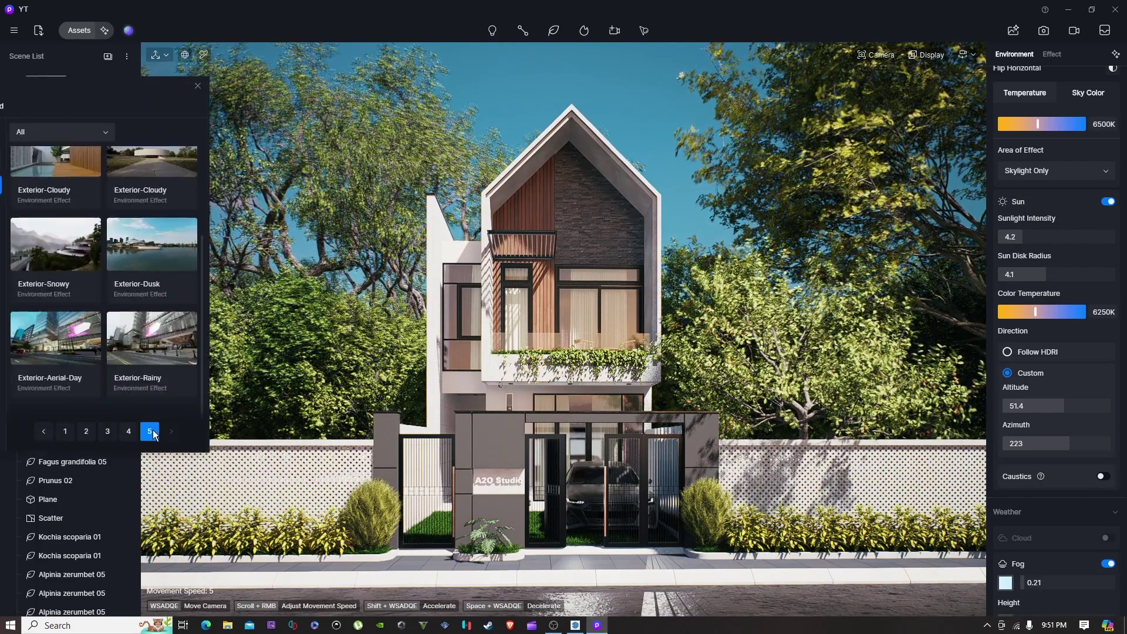
pyautogui.click(139, 345)
pyautogui.click(138, 340)
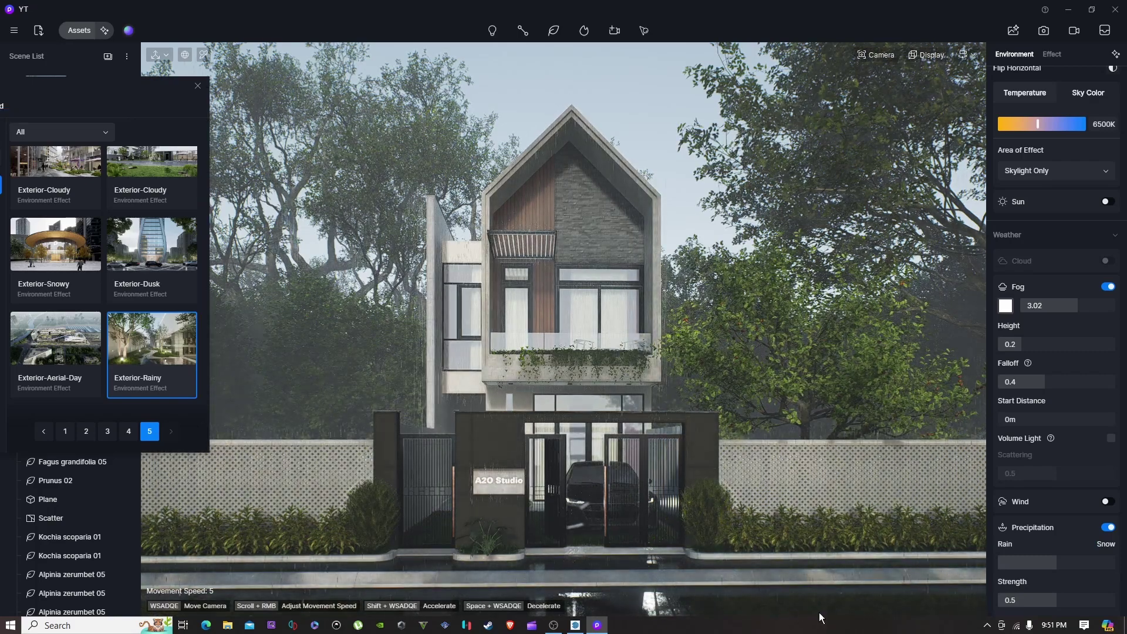
# Step: Set the precipitation strength to 0, close the preset library and save the view as a new scene
pyautogui.scroll(-2, 1032, 520)
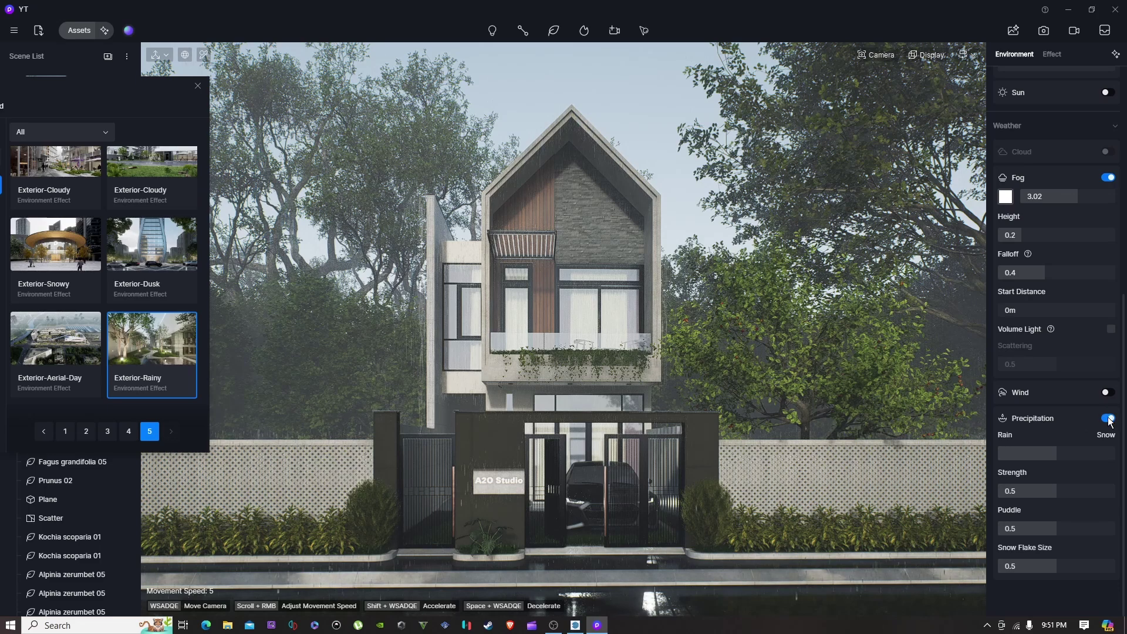
pyautogui.moveTo(1052, 490); pyautogui.dragTo(886, 509)
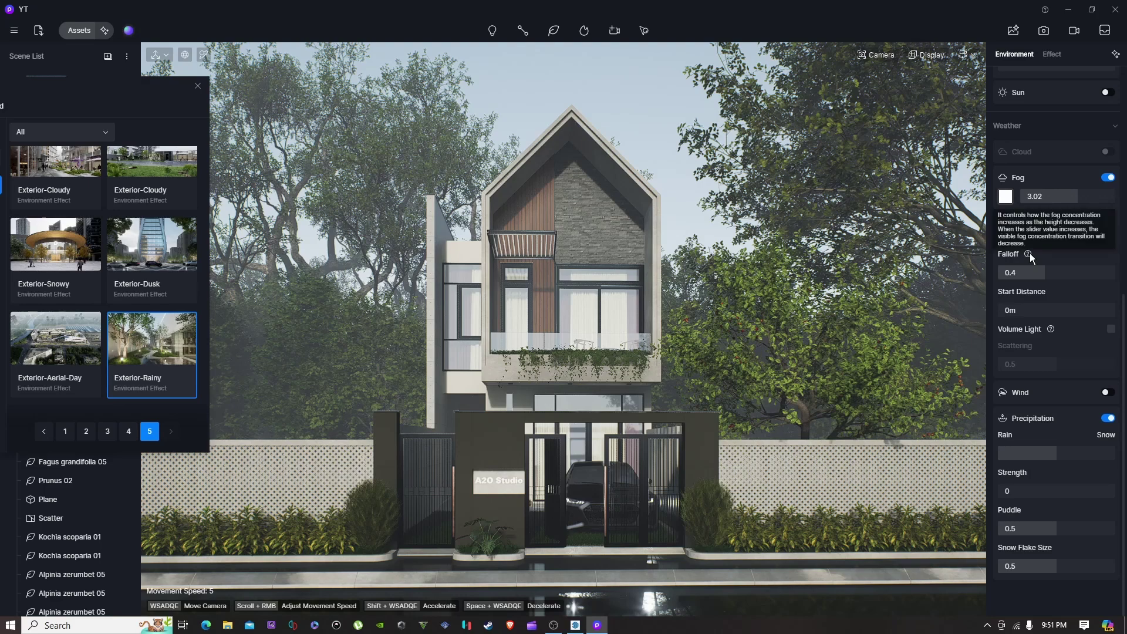
pyautogui.click(200, 86)
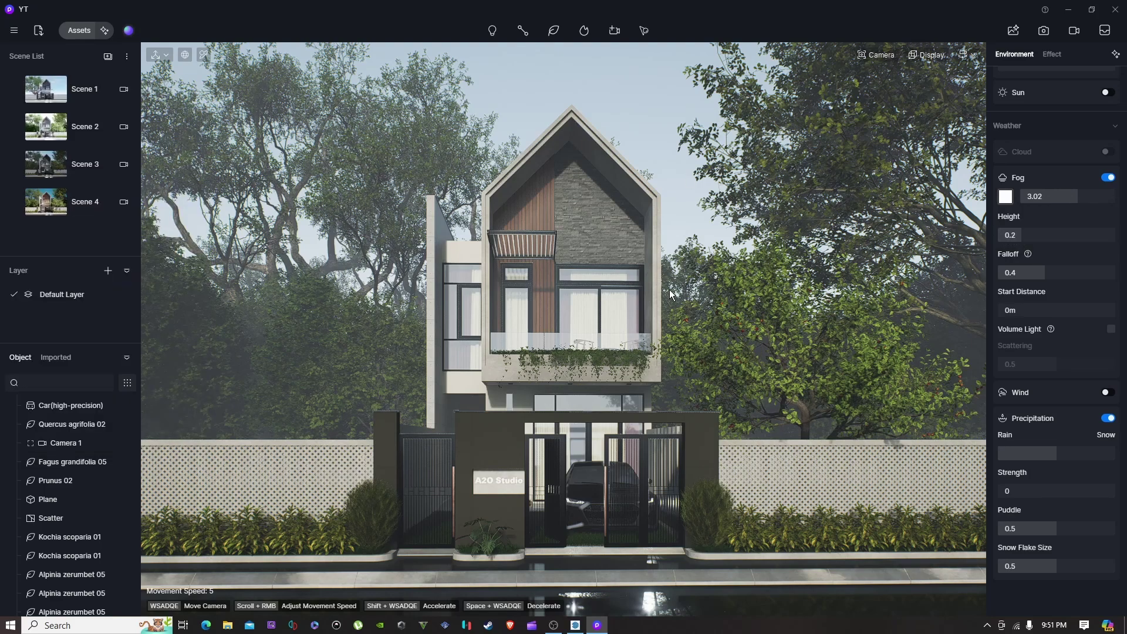
pyautogui.click(1112, 330)
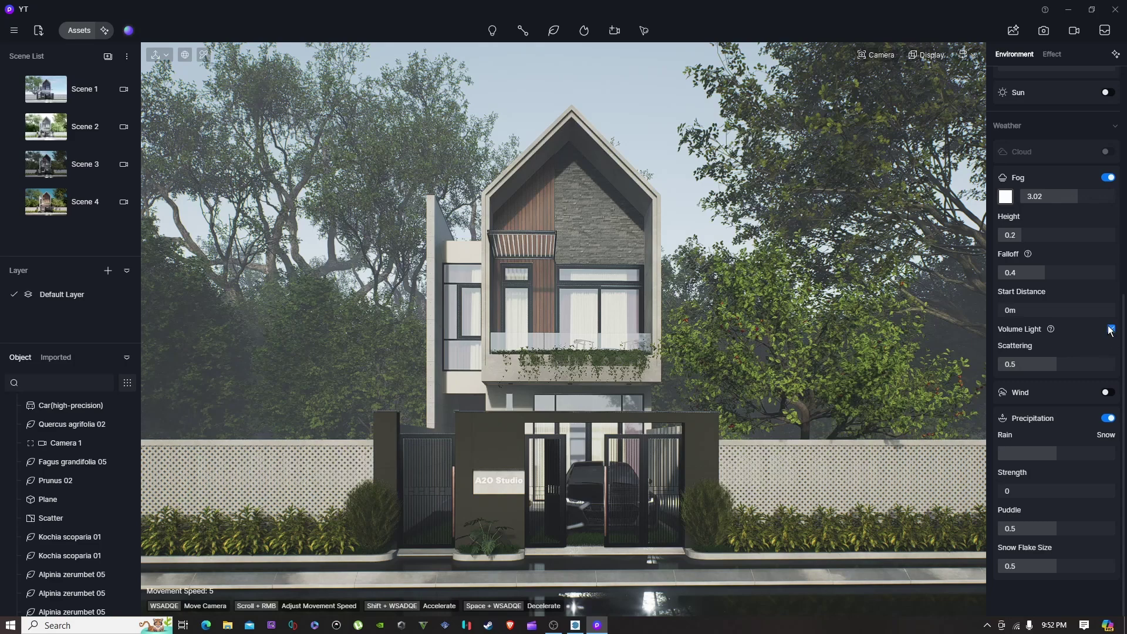
pyautogui.click(1111, 329)
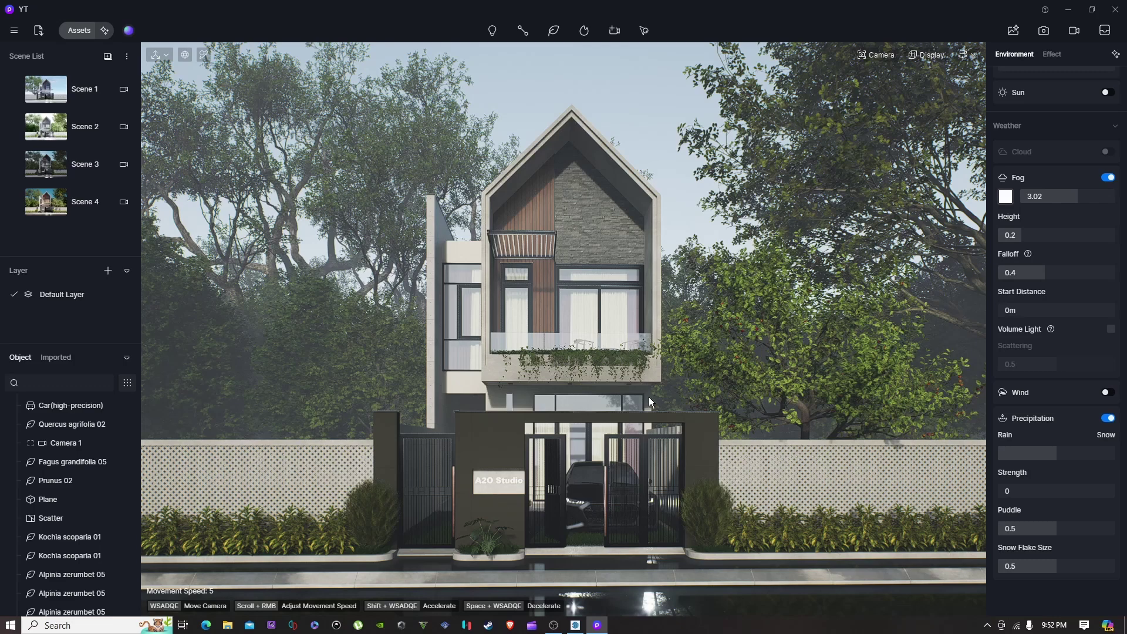
pyautogui.click(109, 56)
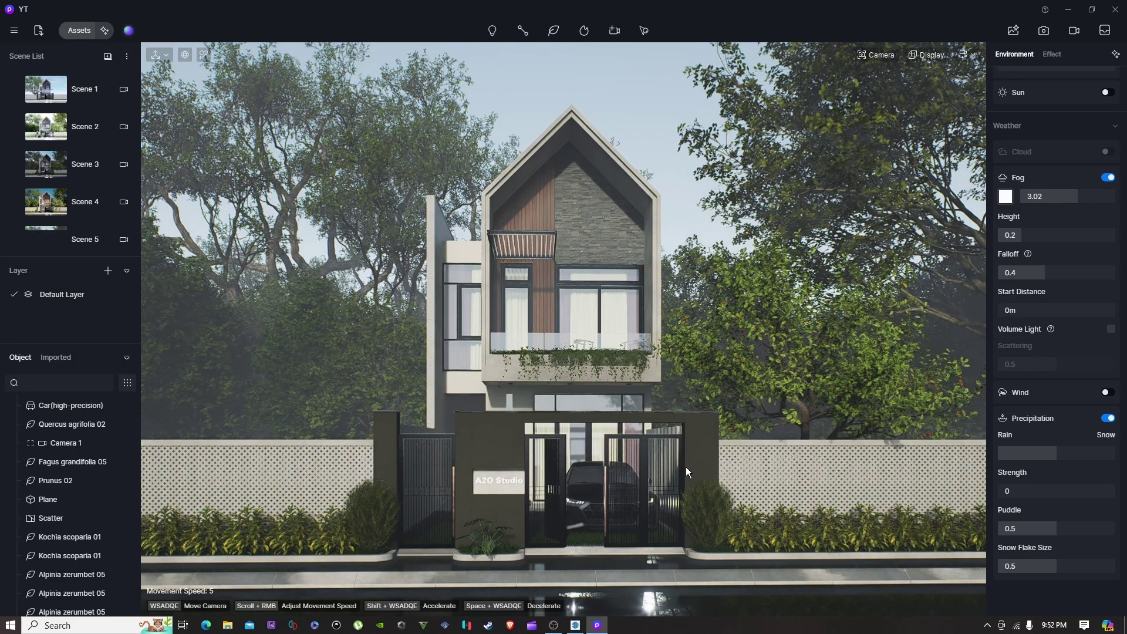
# Step: Add Scene 3 and Scene 4 to the render queue as 4k still images
pyautogui.click(63, 167)
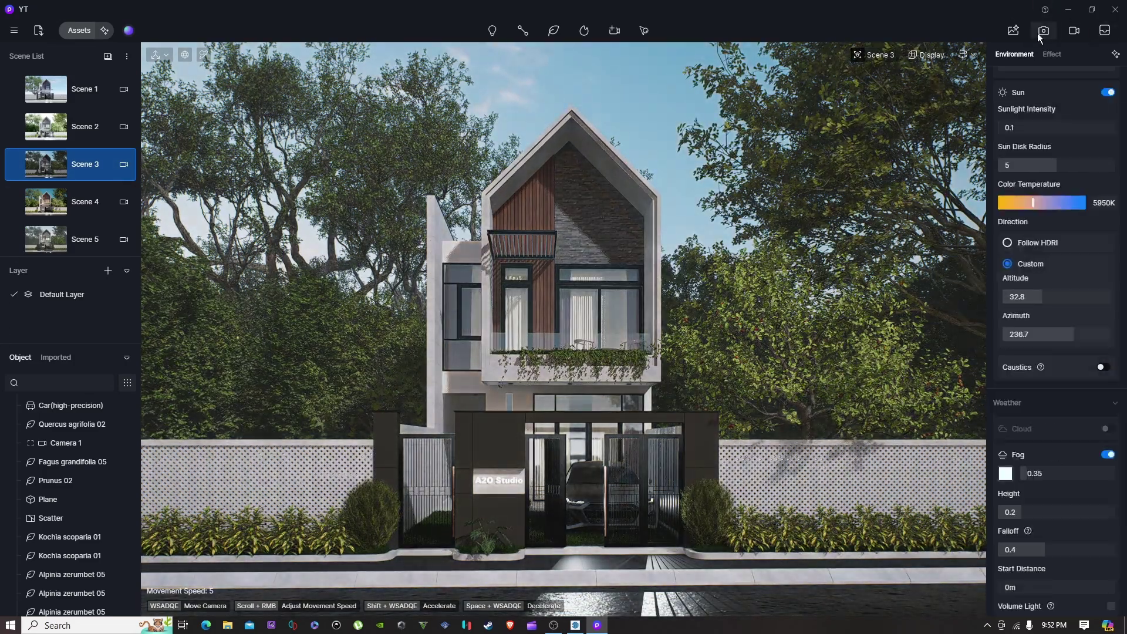
pyautogui.click(1042, 33)
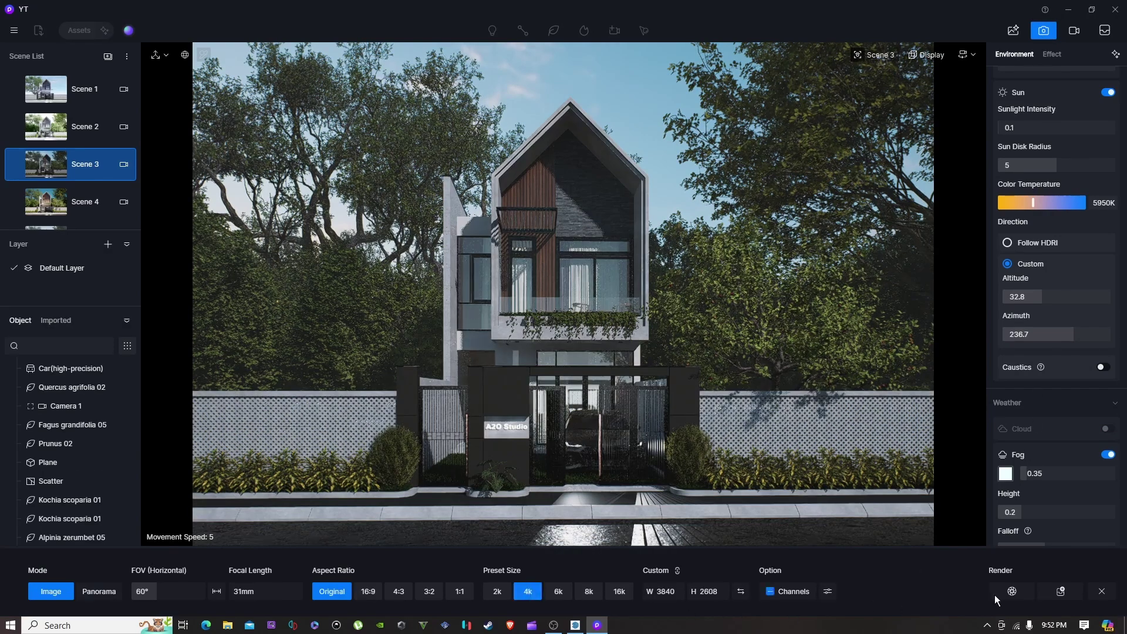
pyautogui.click(1066, 586)
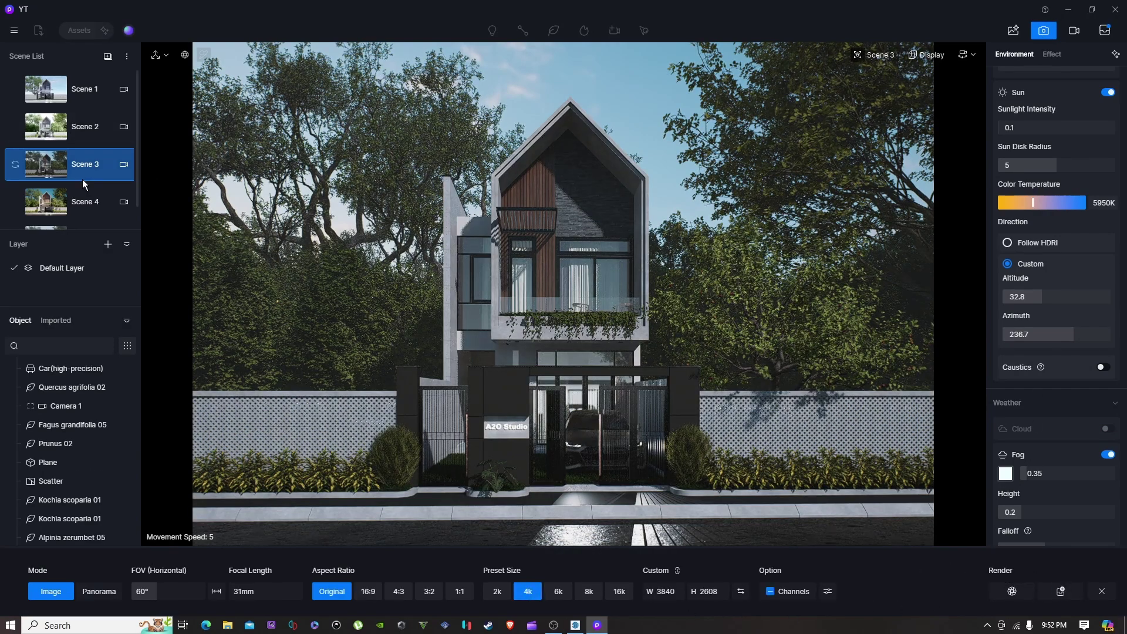
pyautogui.click(86, 203)
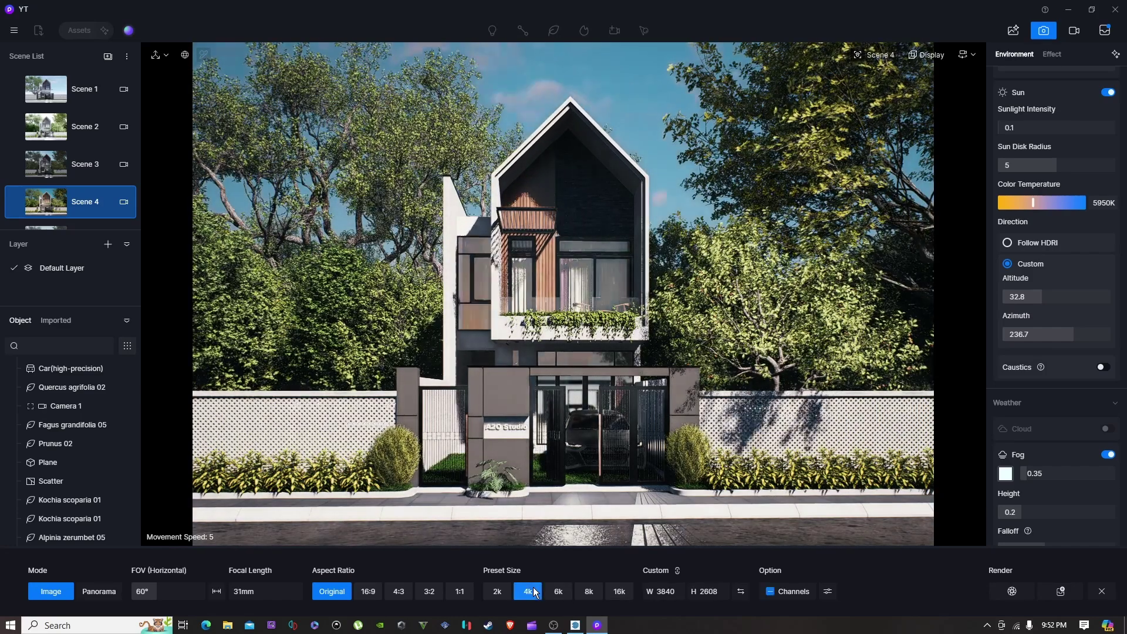
pyautogui.click(1066, 590)
# Step: Set Scene 5's image output to the 4k preset size and add it to the render queue
pyautogui.scroll(-1, 40, 185)
pyautogui.click(58, 212)
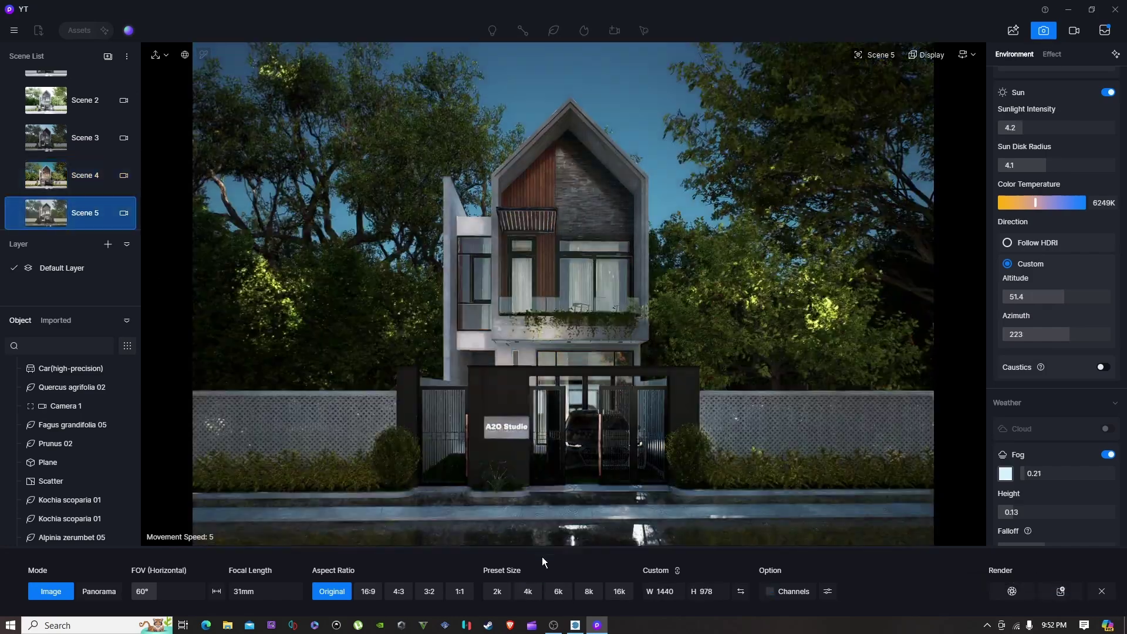
pyautogui.click(529, 592)
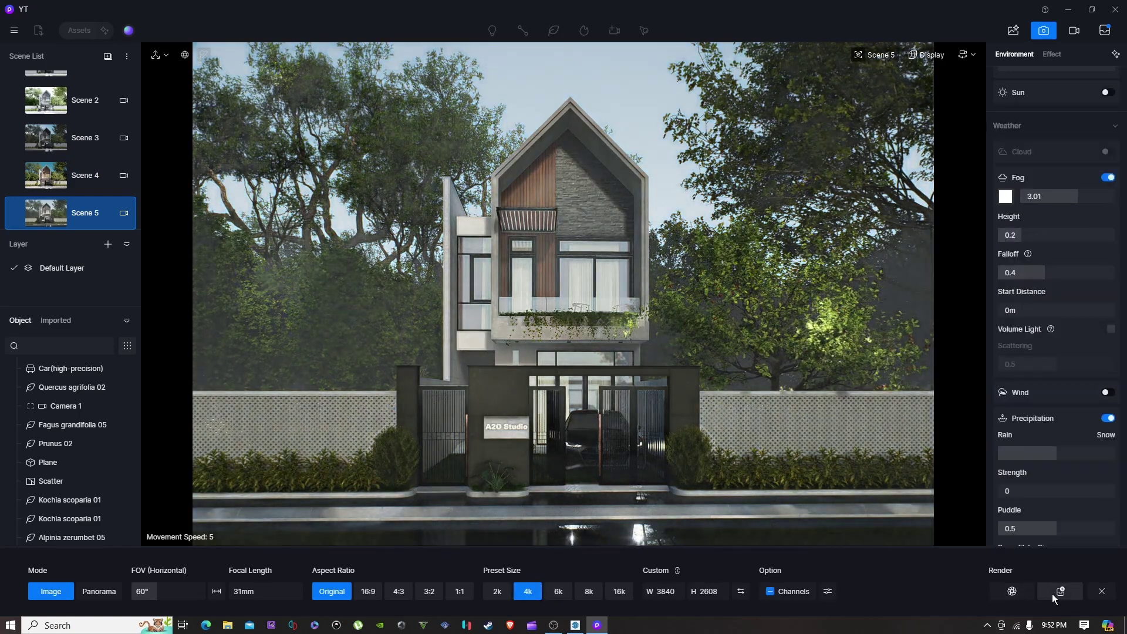
pyautogui.click(1052, 594)
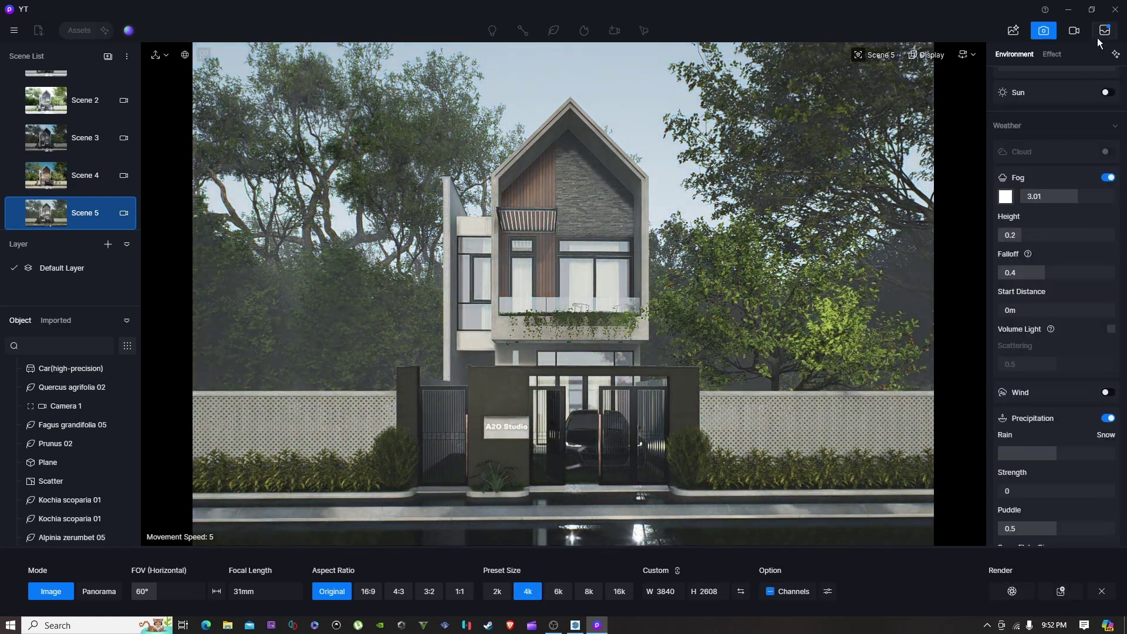
# Step: Open the render queue, select all the queued scene images and start rendering them
pyautogui.click(1103, 32)
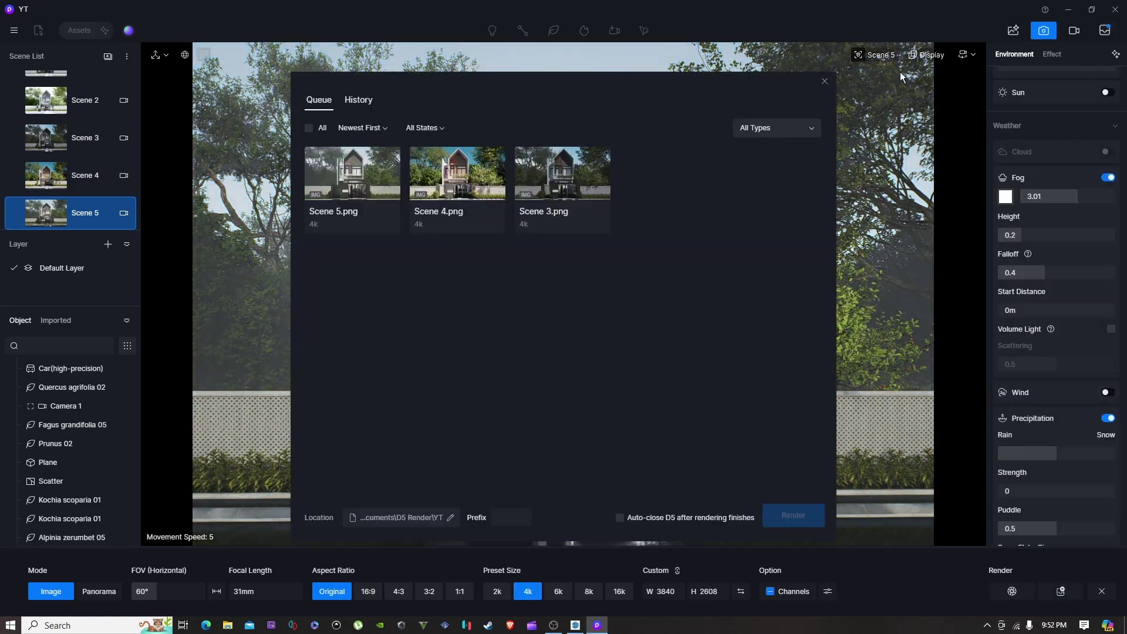
pyautogui.click(309, 128)
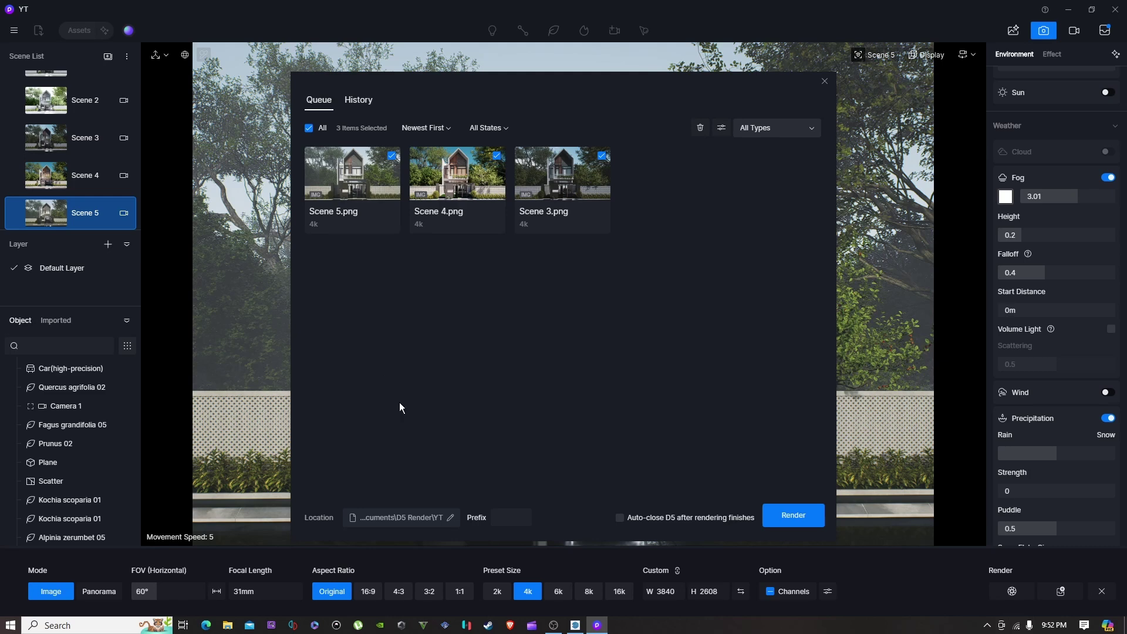
pyautogui.click(793, 516)
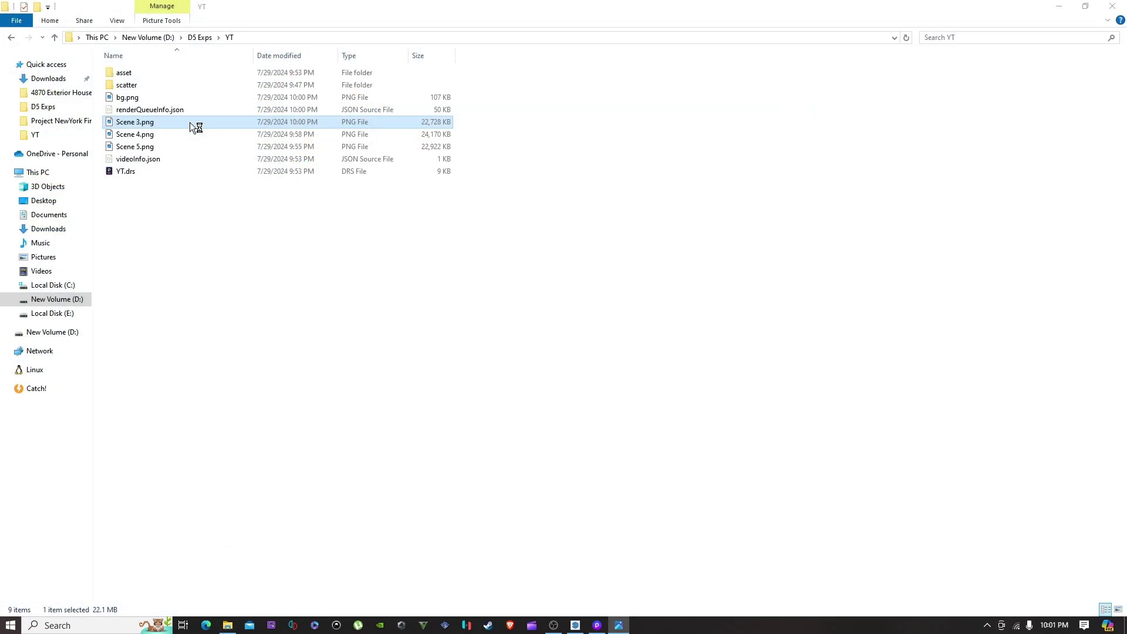
# Step: Open the rendered Scene 3.png from the YT folder in the image viewer and compare it with the Scene 4 and Scene 5 renders
pyautogui.doubleClick(189, 123)
pyautogui.click(646, 182)
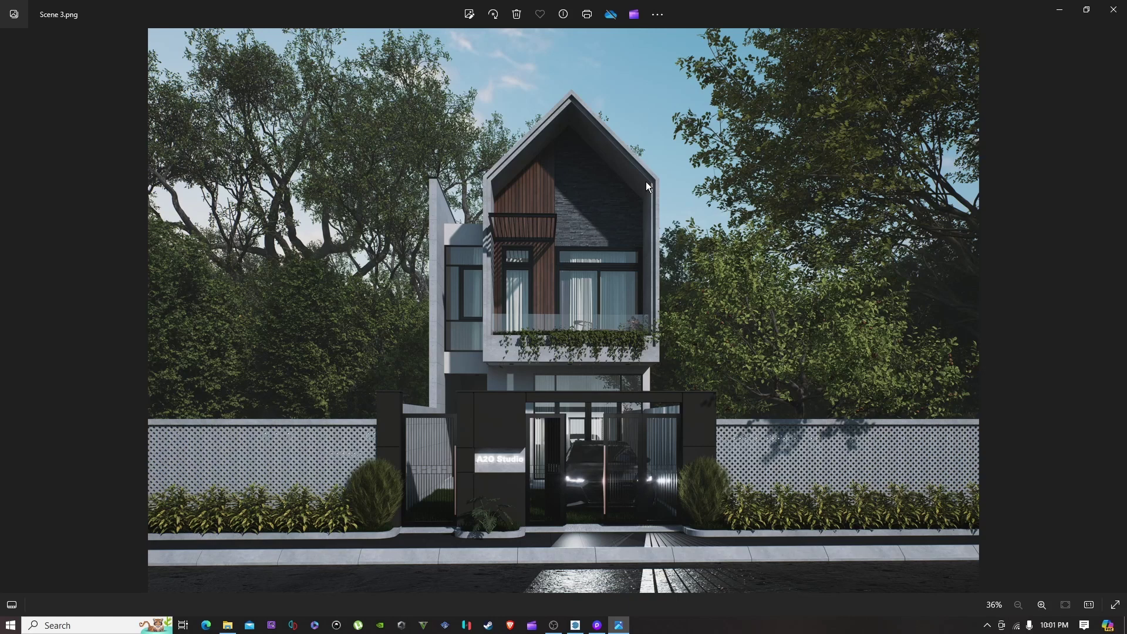
pyautogui.press('Right')
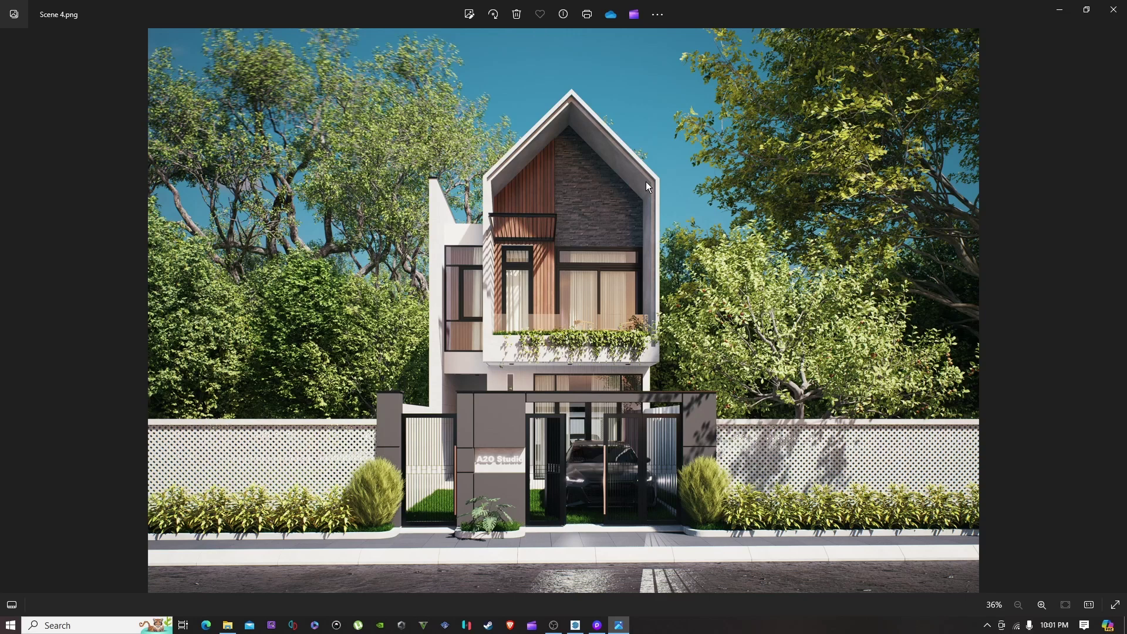
pyautogui.press('Right')
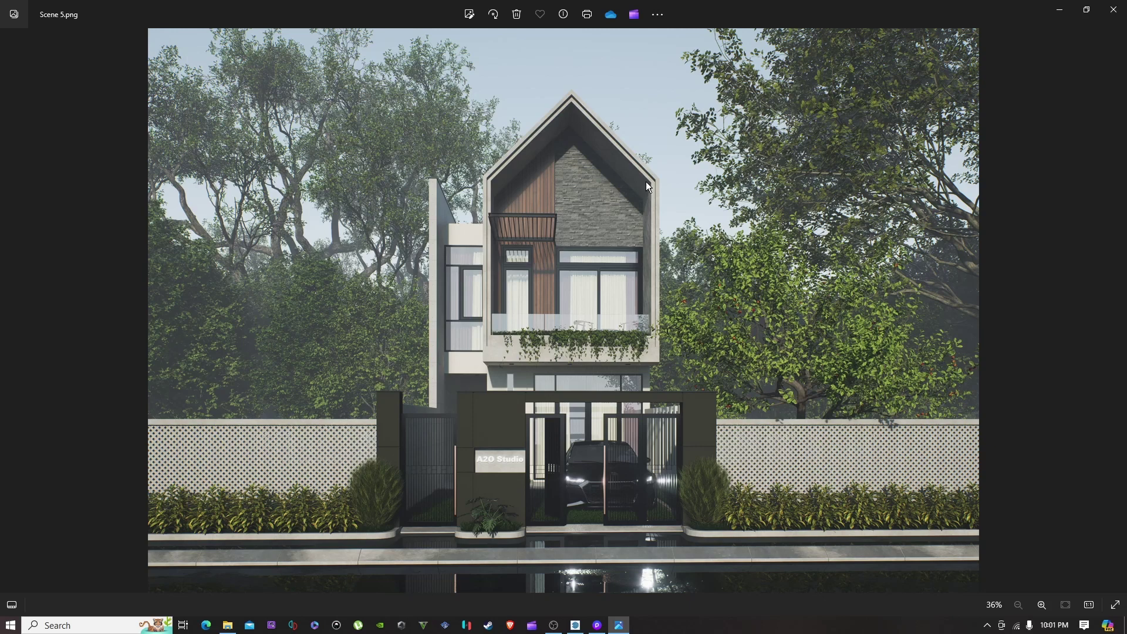
pyautogui.press('Left')
pyautogui.press('Left')
pyautogui.press('Left')
pyautogui.press('Left')
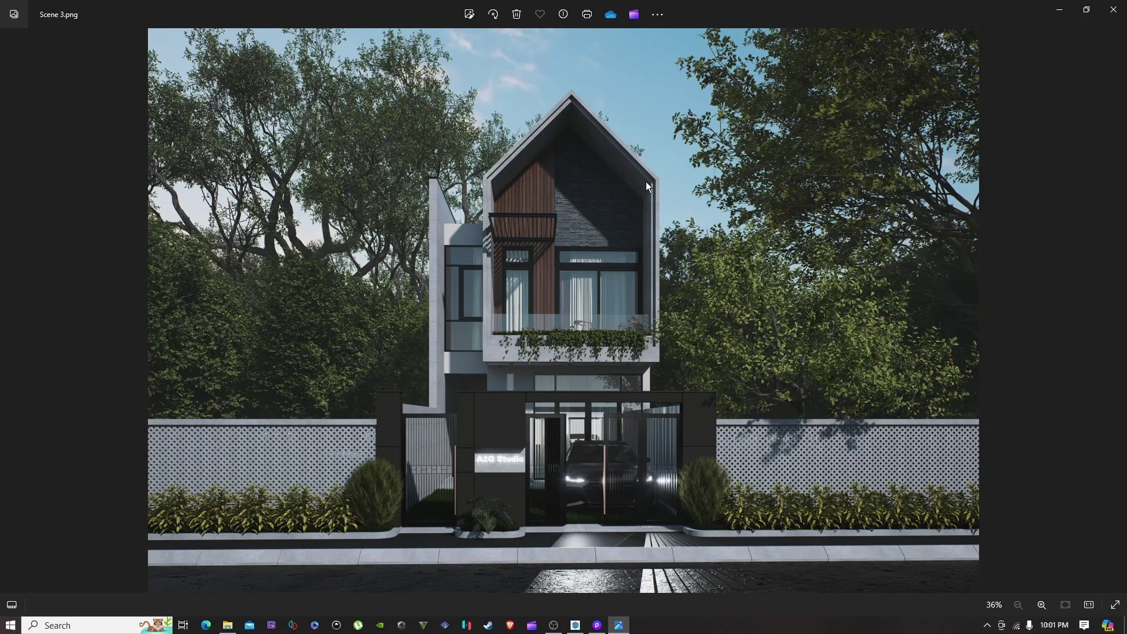
pyautogui.press('Right')
pyautogui.press('Left')
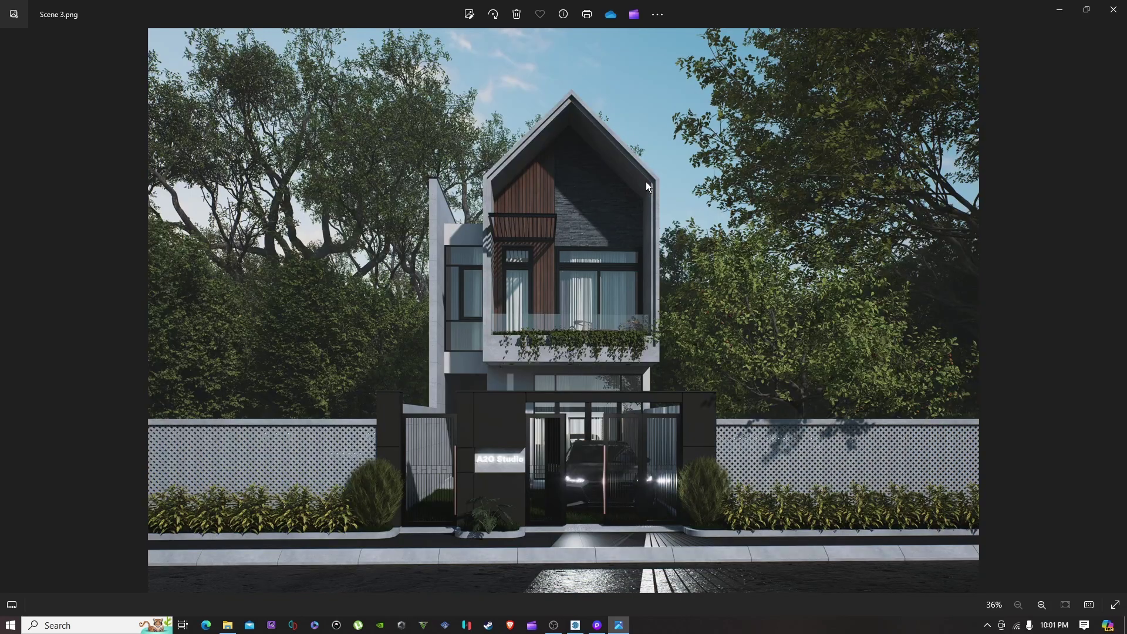